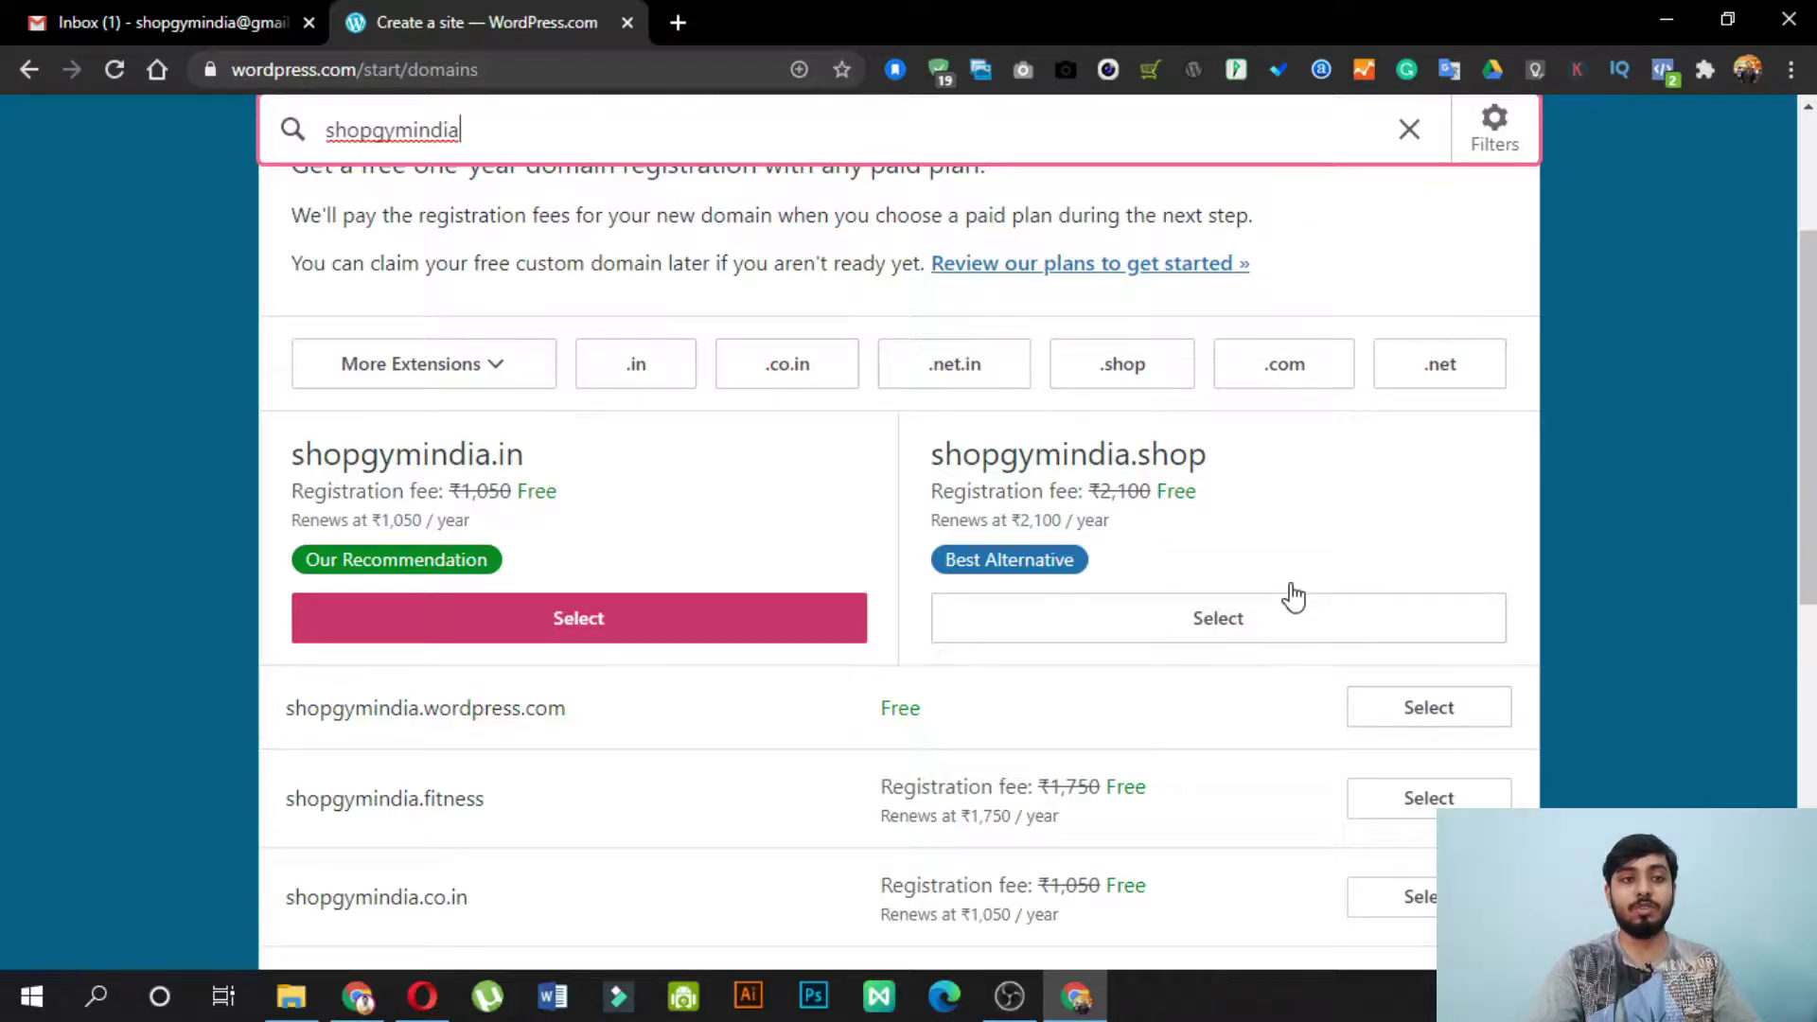
Step: Choose the free shopgymindia.wordpress.com address and start with a free site instead of a paid plan
left_click(1474, 722)
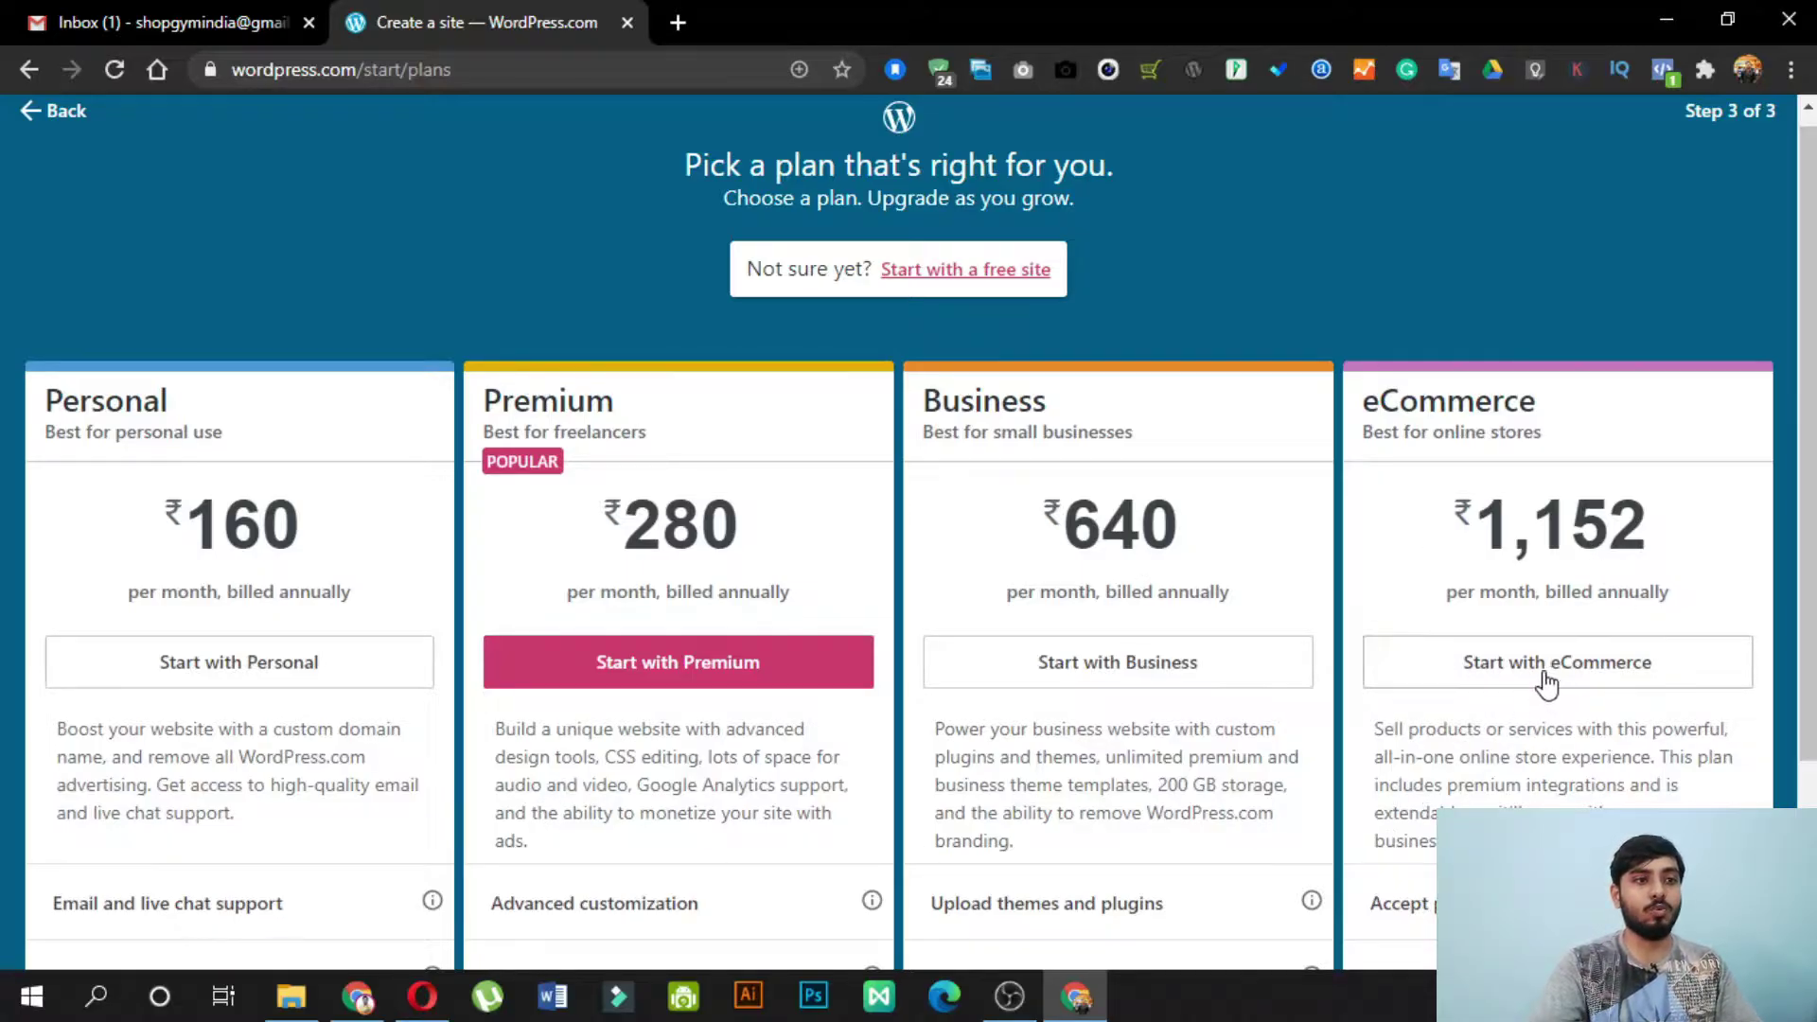
scroll(1136, 643, "up", 1)
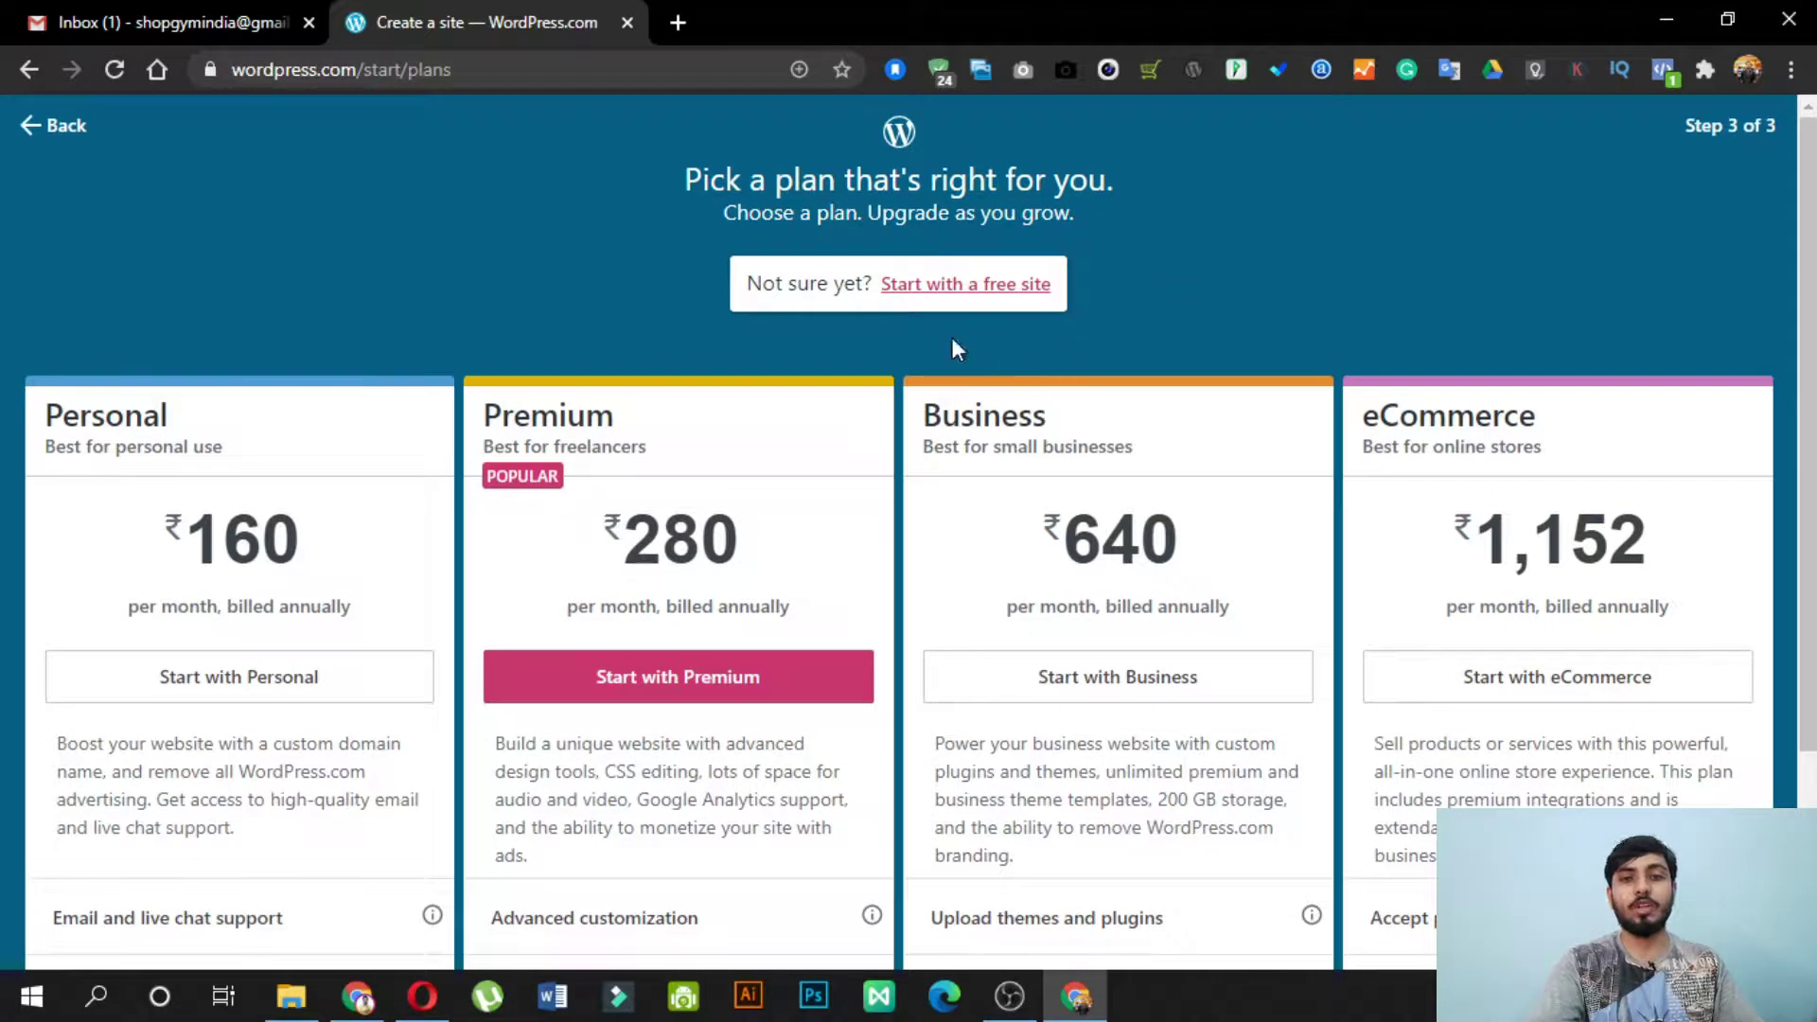
left_click(1017, 287)
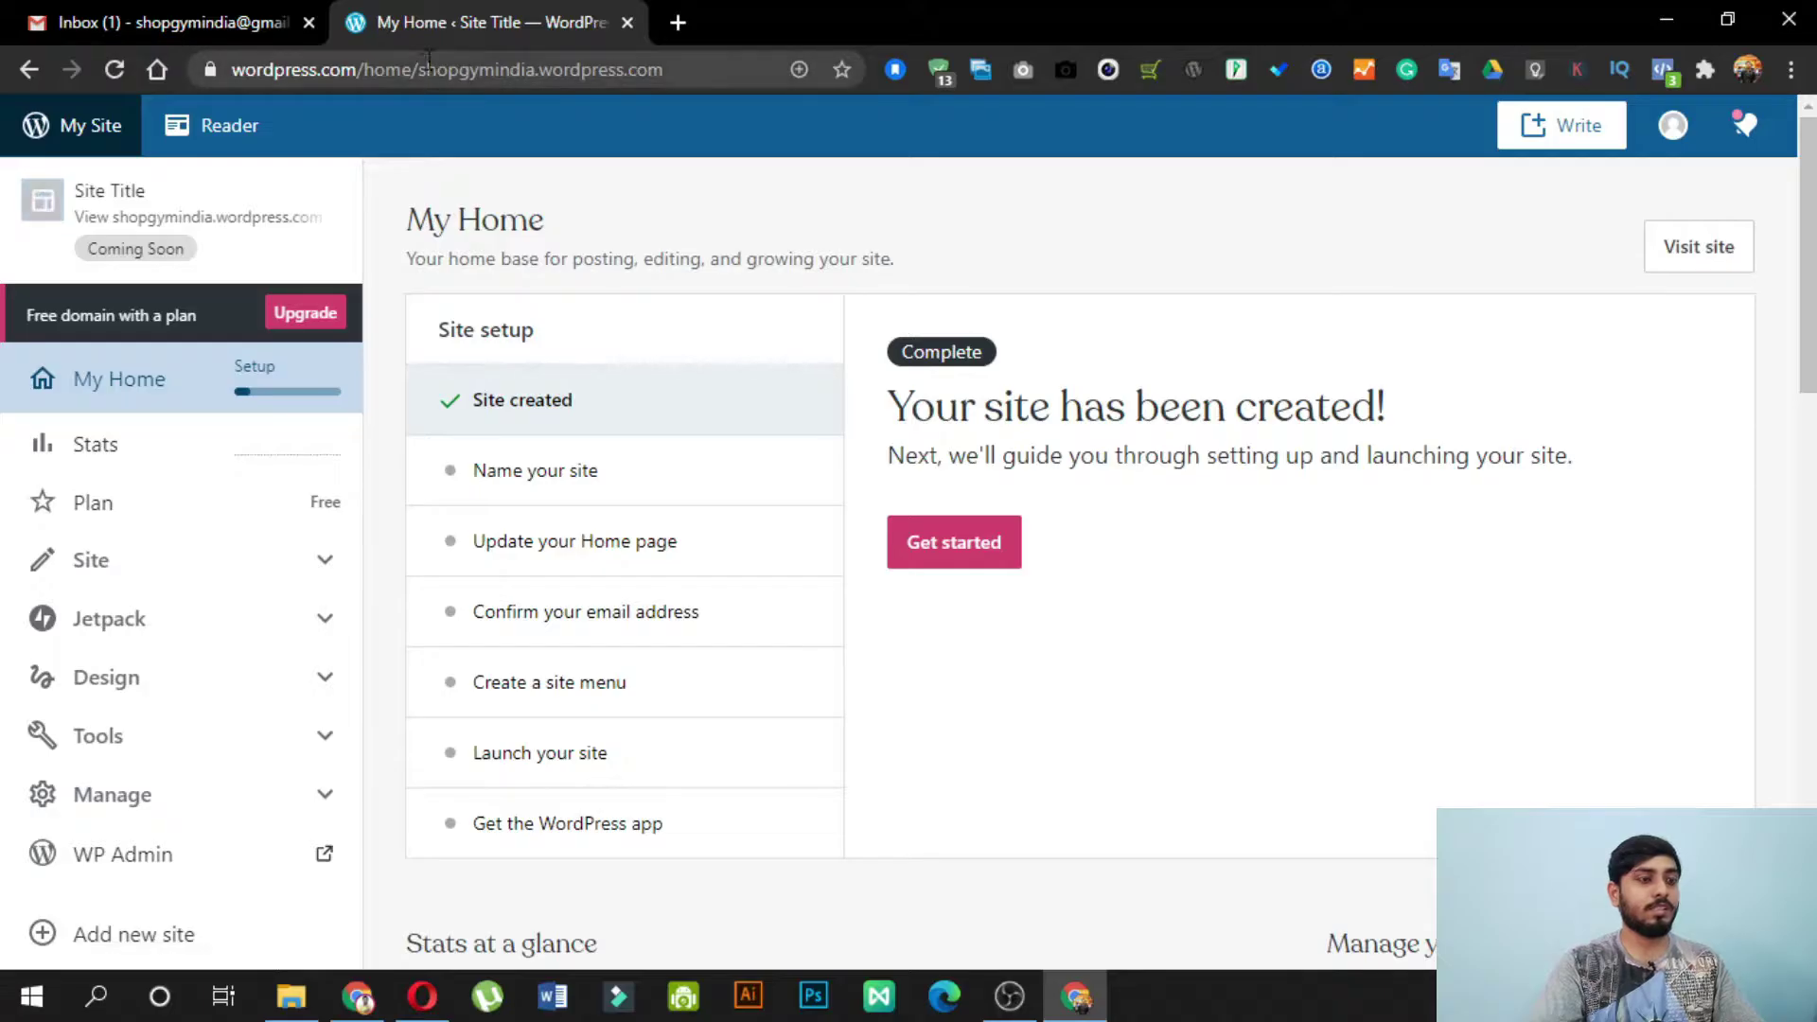
Step: Copy the address shopgymindia.wordpress.com from the dashboard URL and open the site in a new browser tab
left_click_drag(419, 70, 683, 70)
key("ctrl+c")
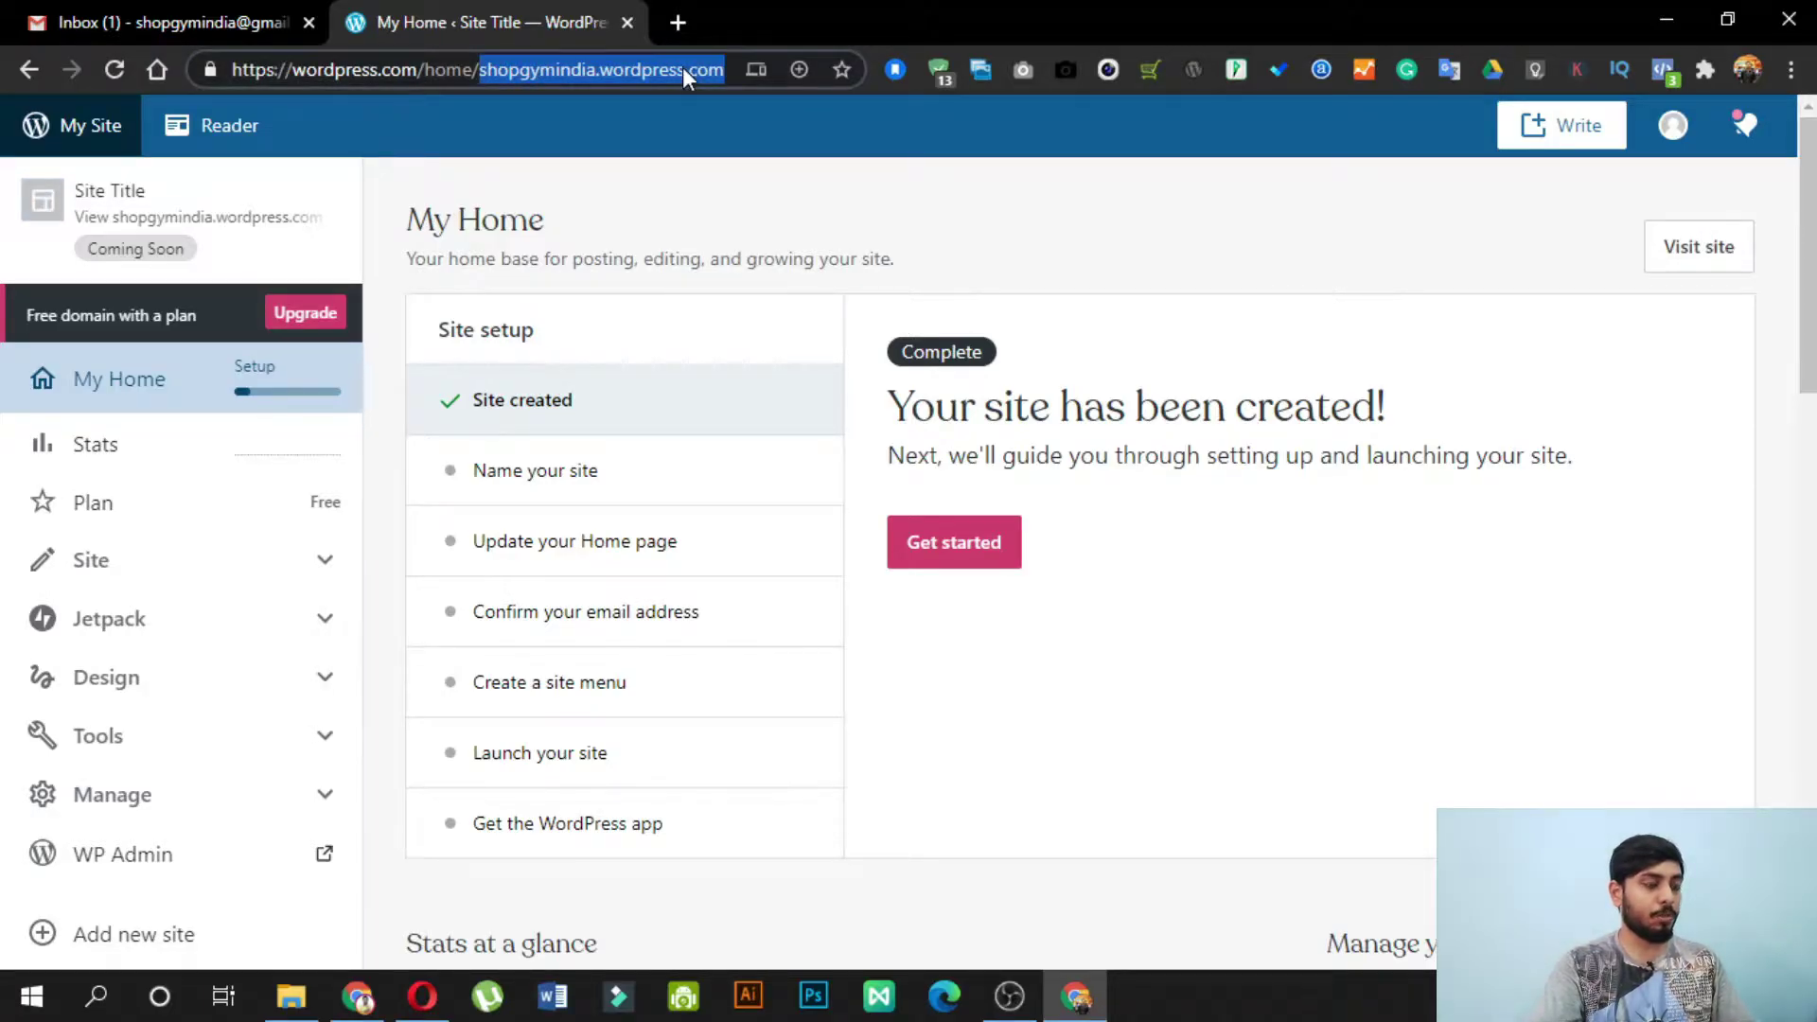
left_click(679, 22)
key("ctrl+v")
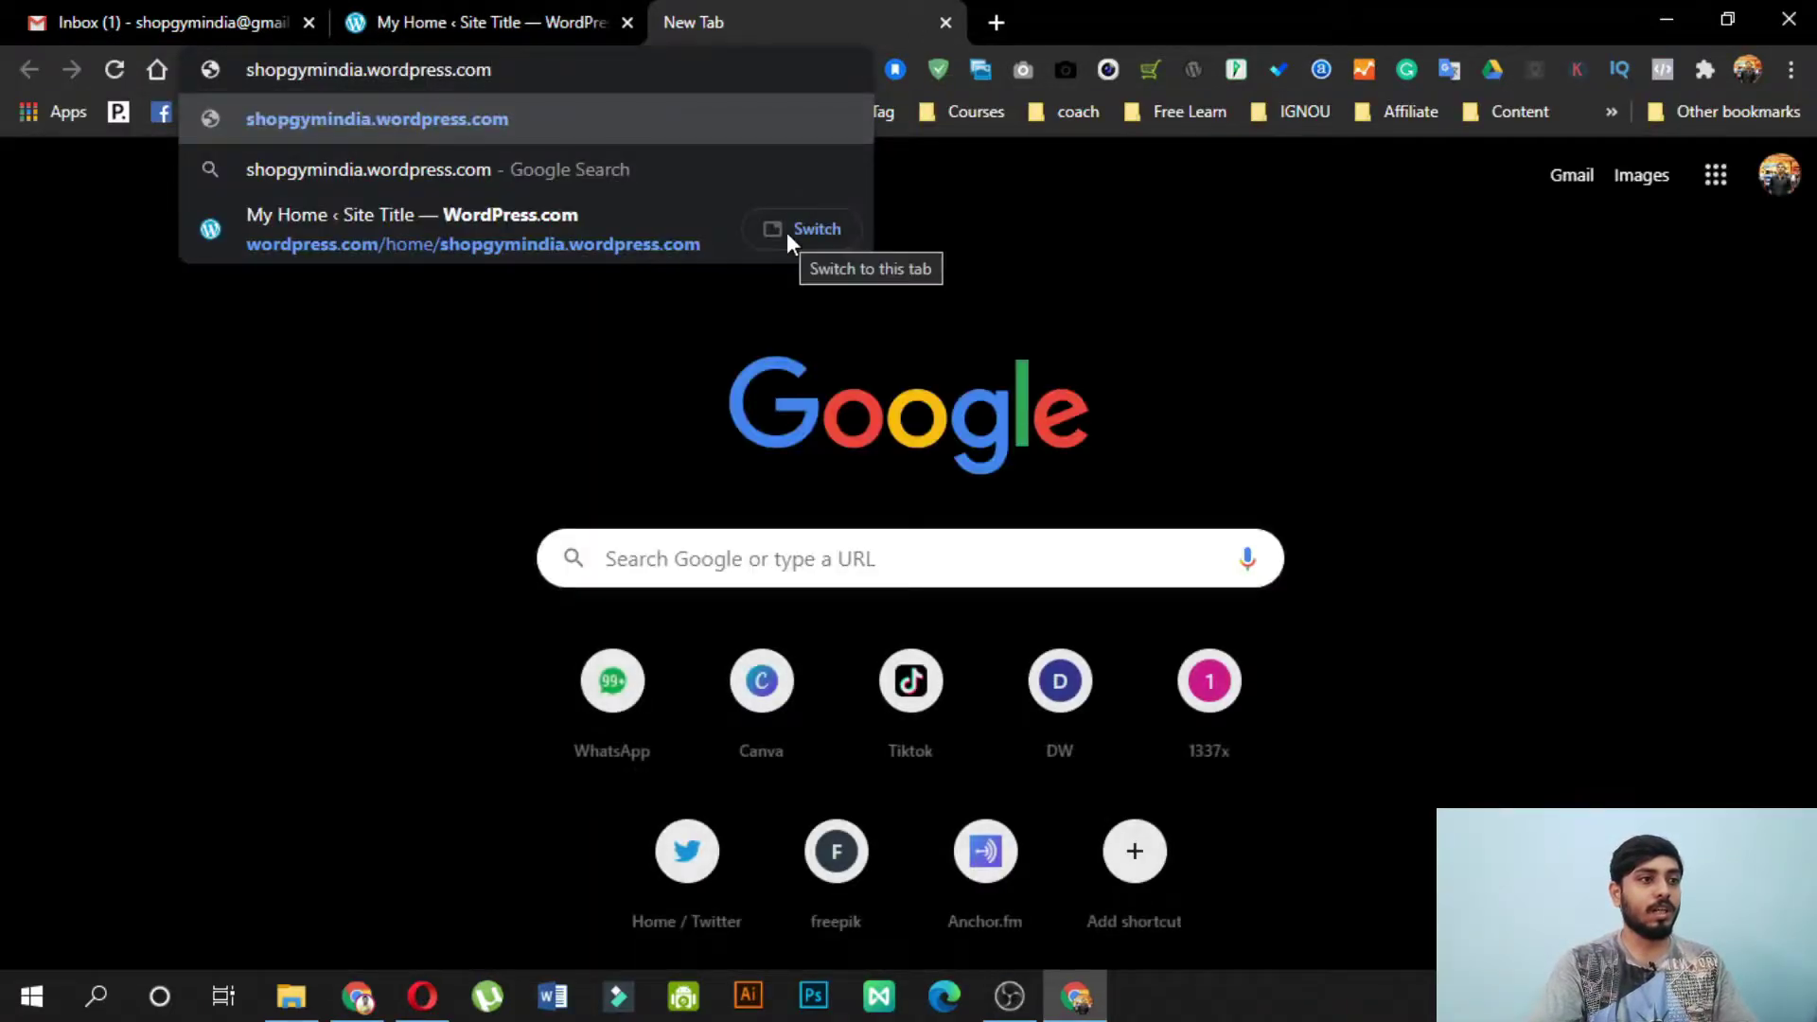
key("Return")
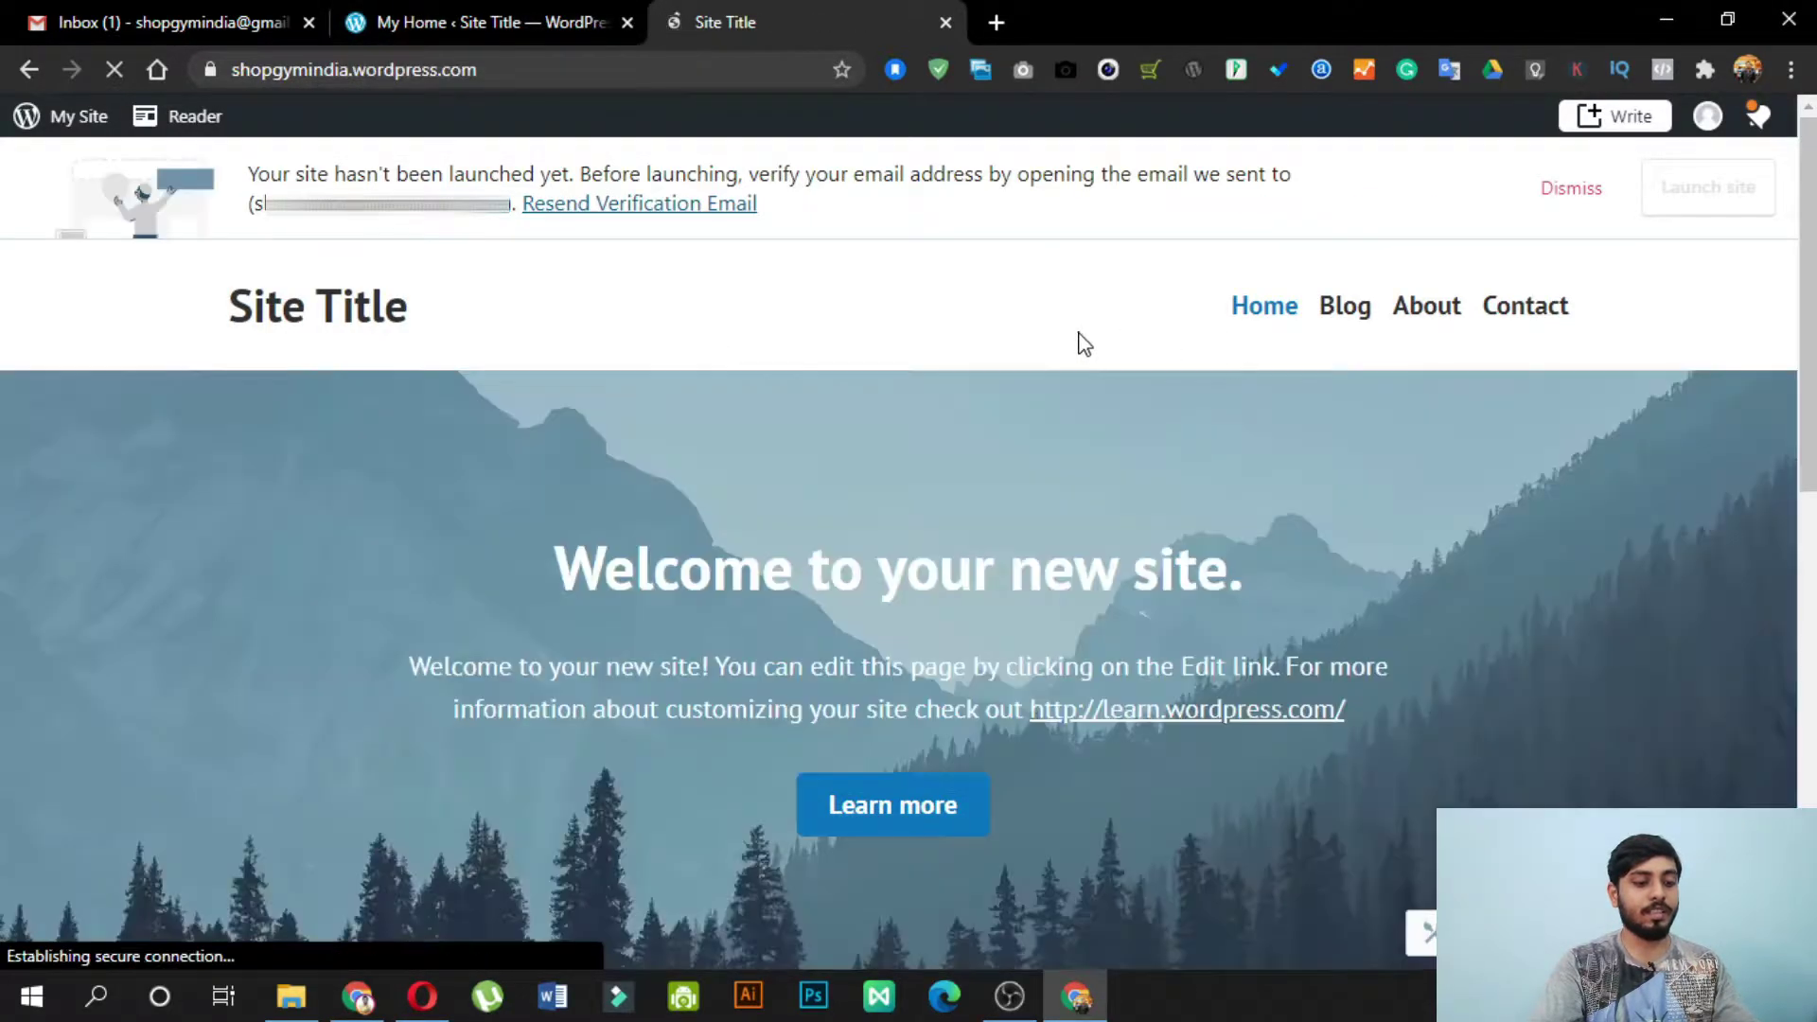
Step: Look through the new site's home page, then view its Blog page
left_click(531, 12)
left_click(760, 11)
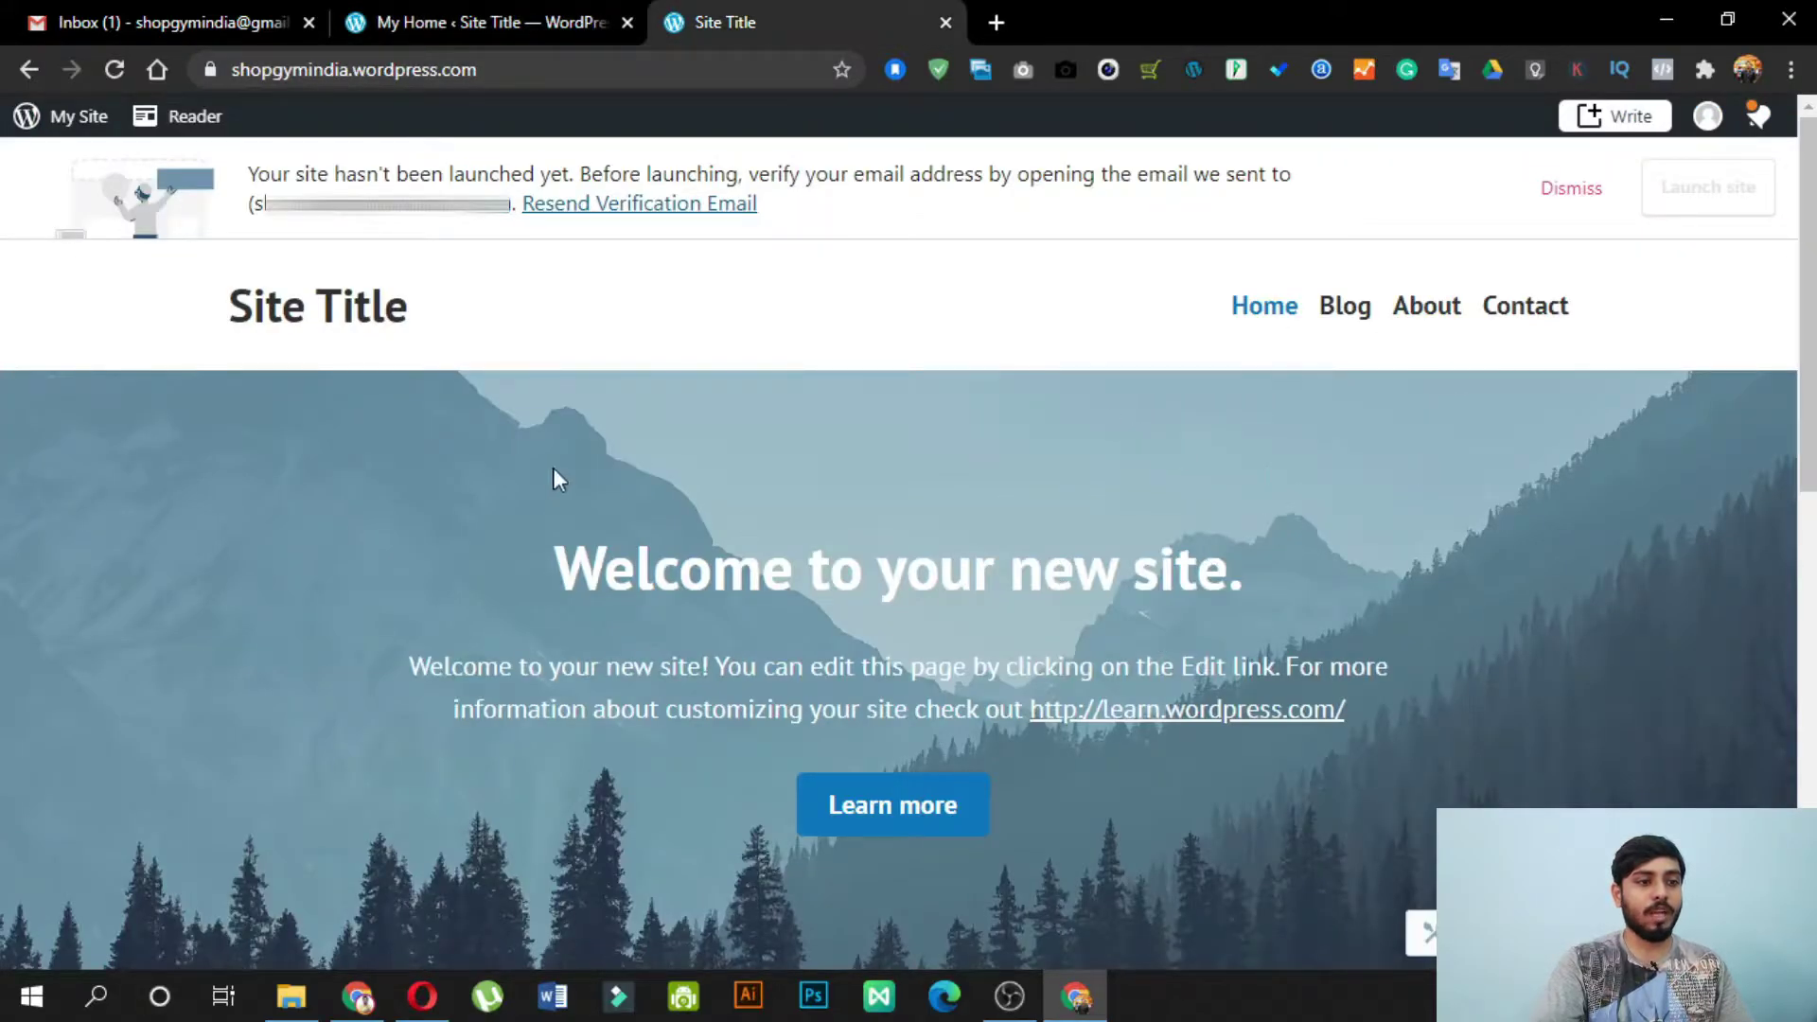
scroll(1253, 637, "down", 15)
scroll(1204, 694, "up", 15)
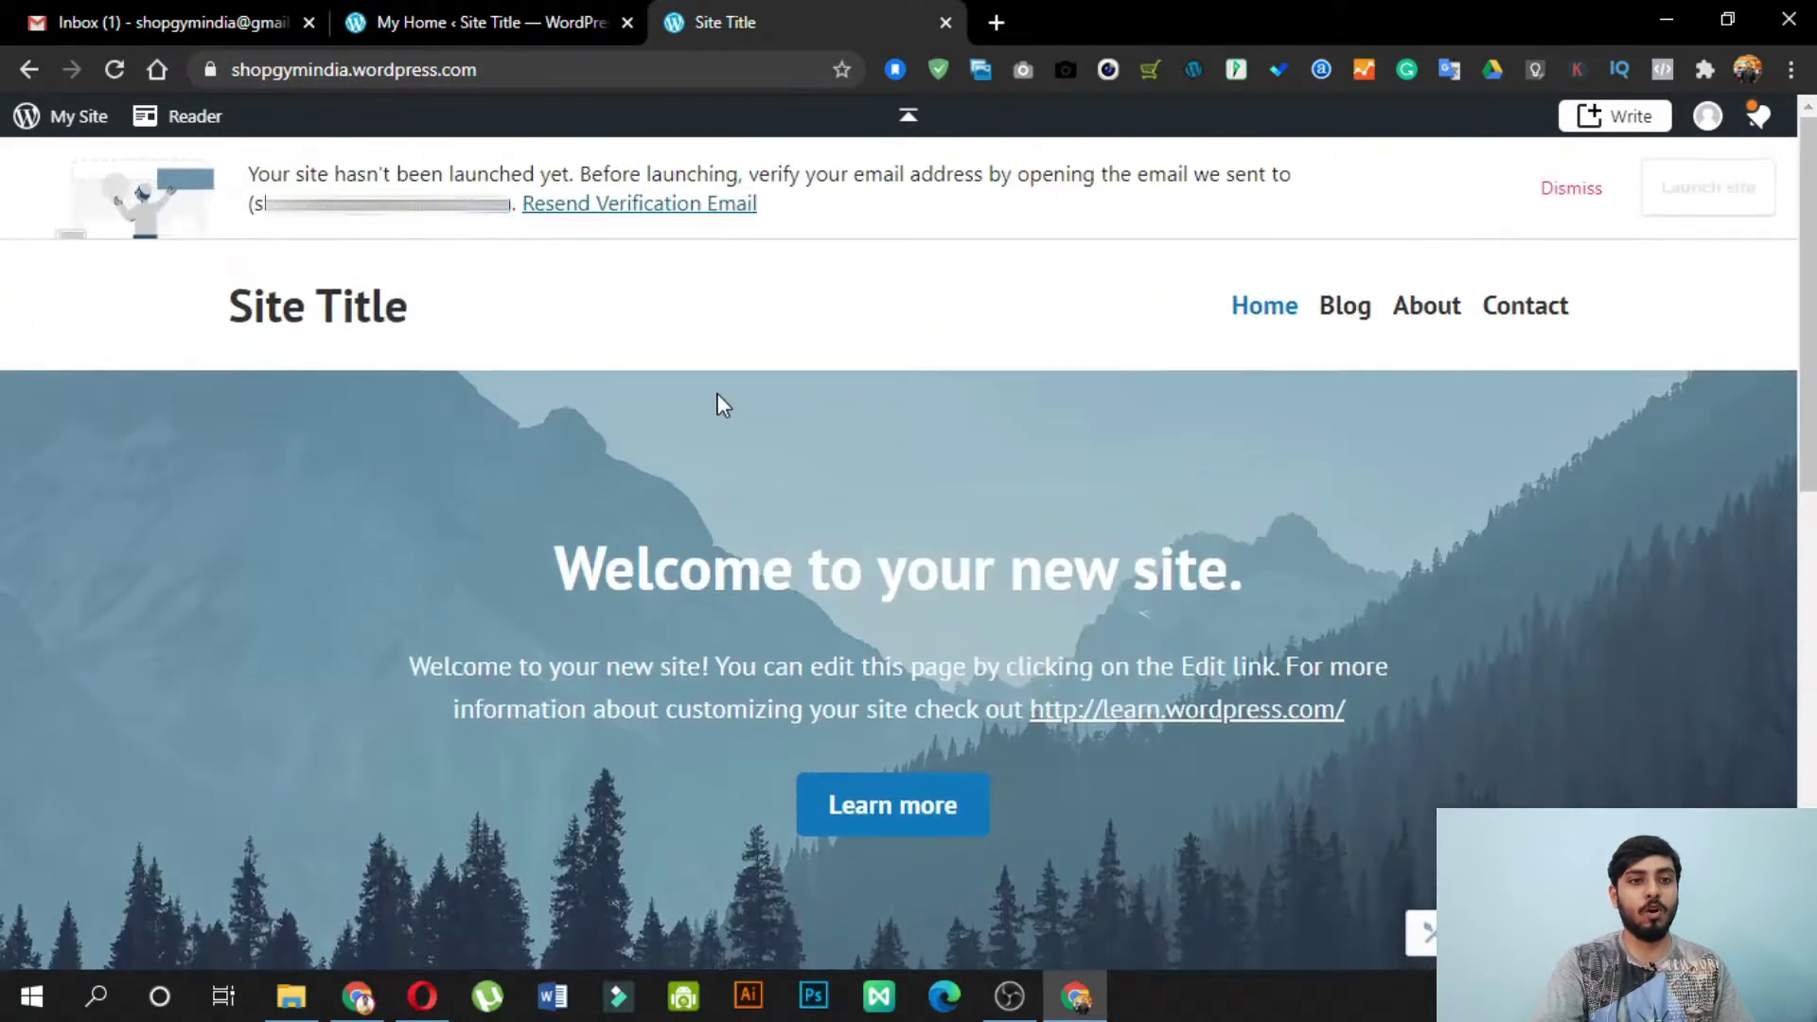
left_click(1342, 309)
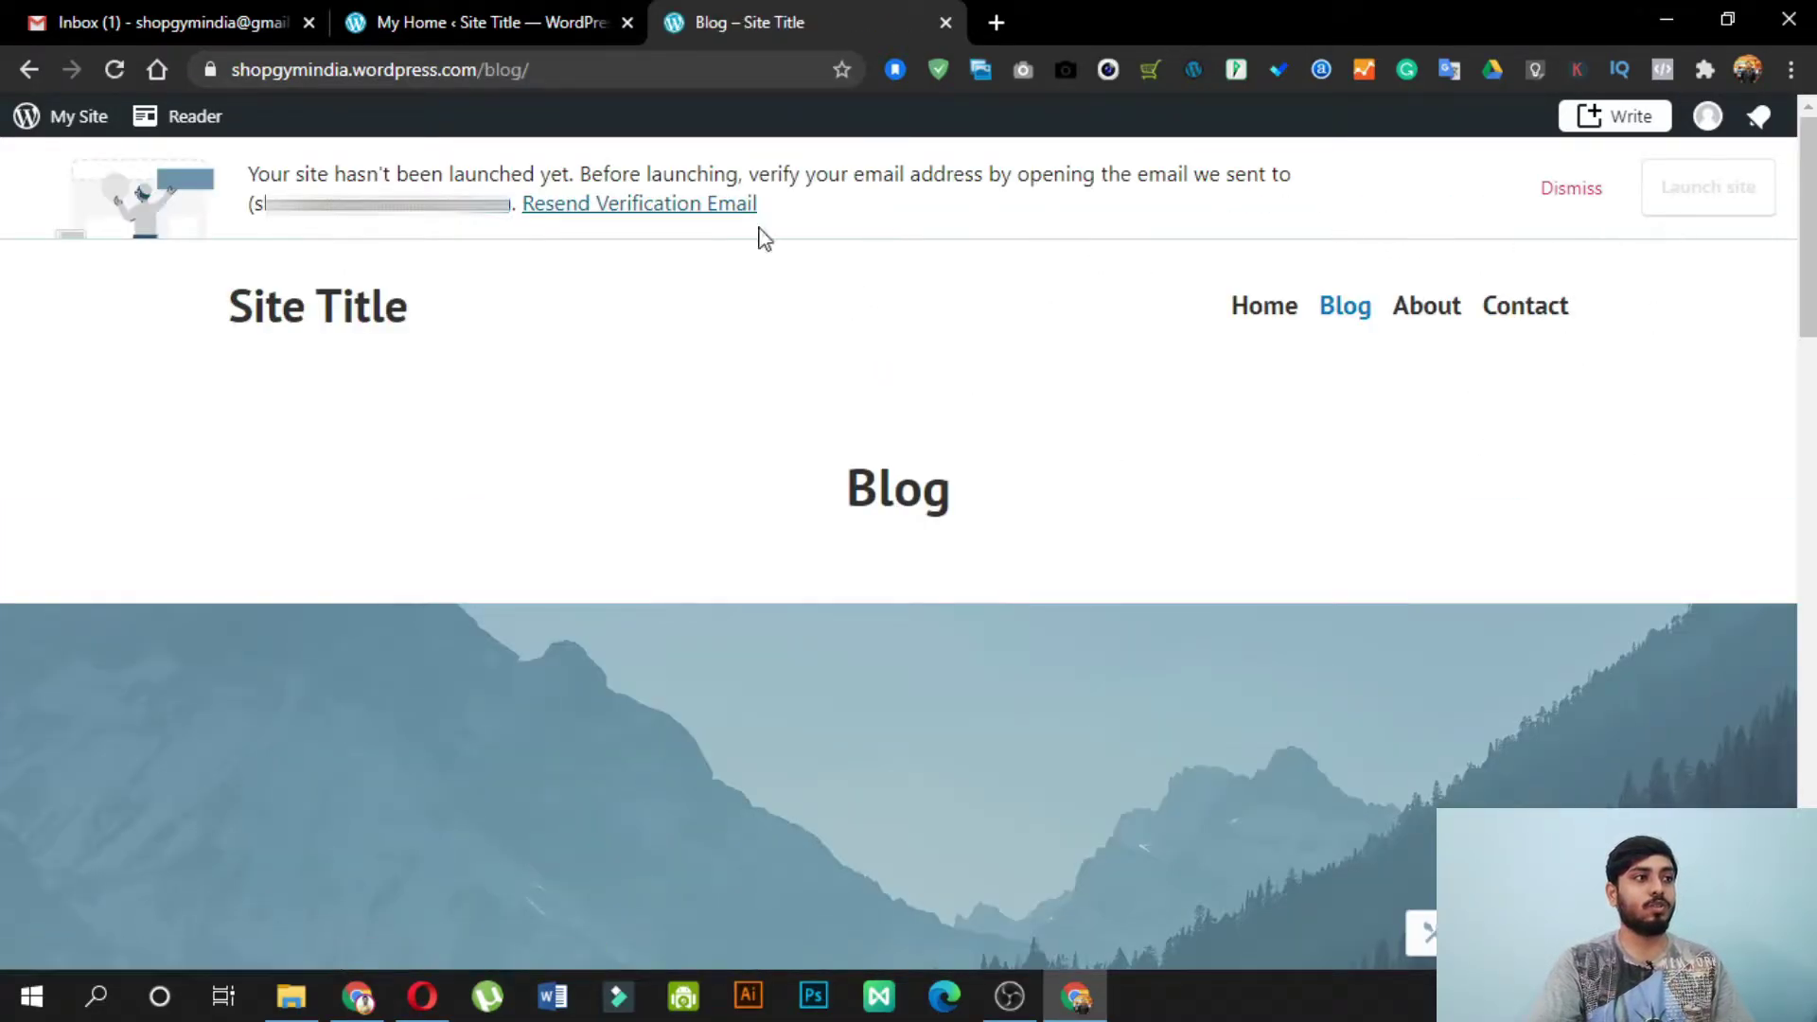
Step: Switch to Gmail, open the "Activate shopgymindia" email from WordPress.com and confirm the account's email address
left_click(199, 21)
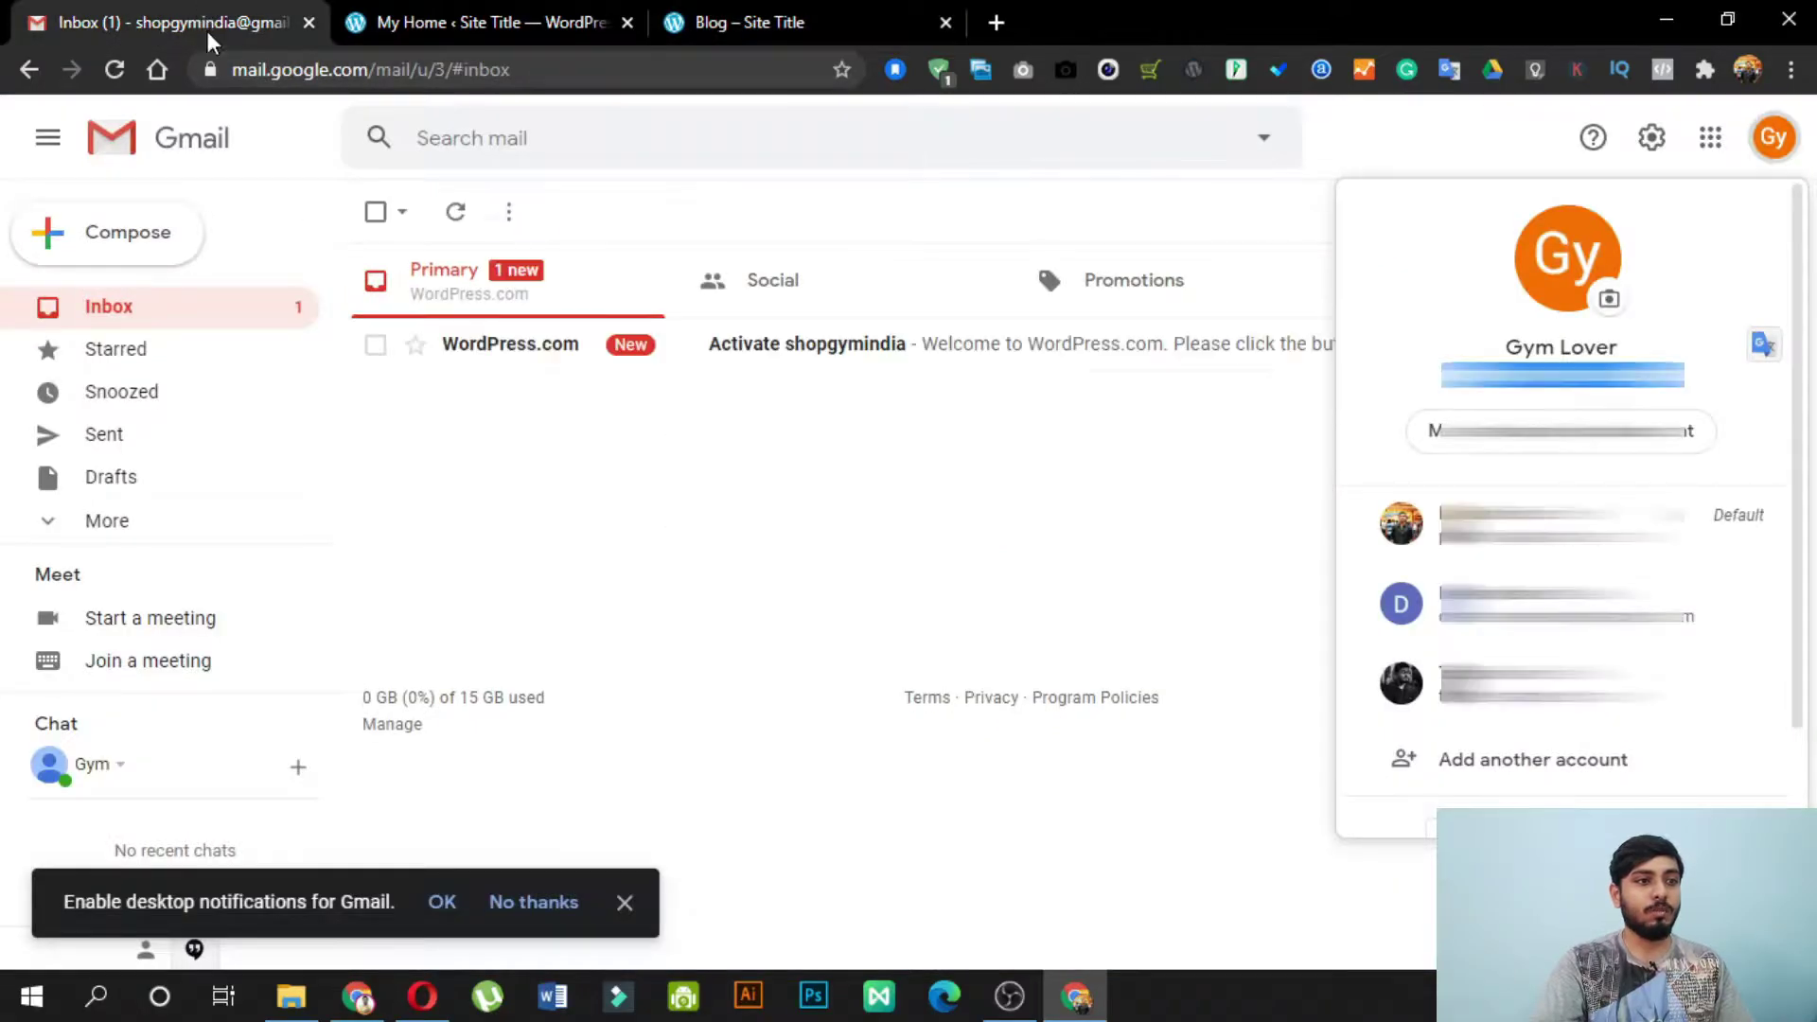
left_click(1088, 493)
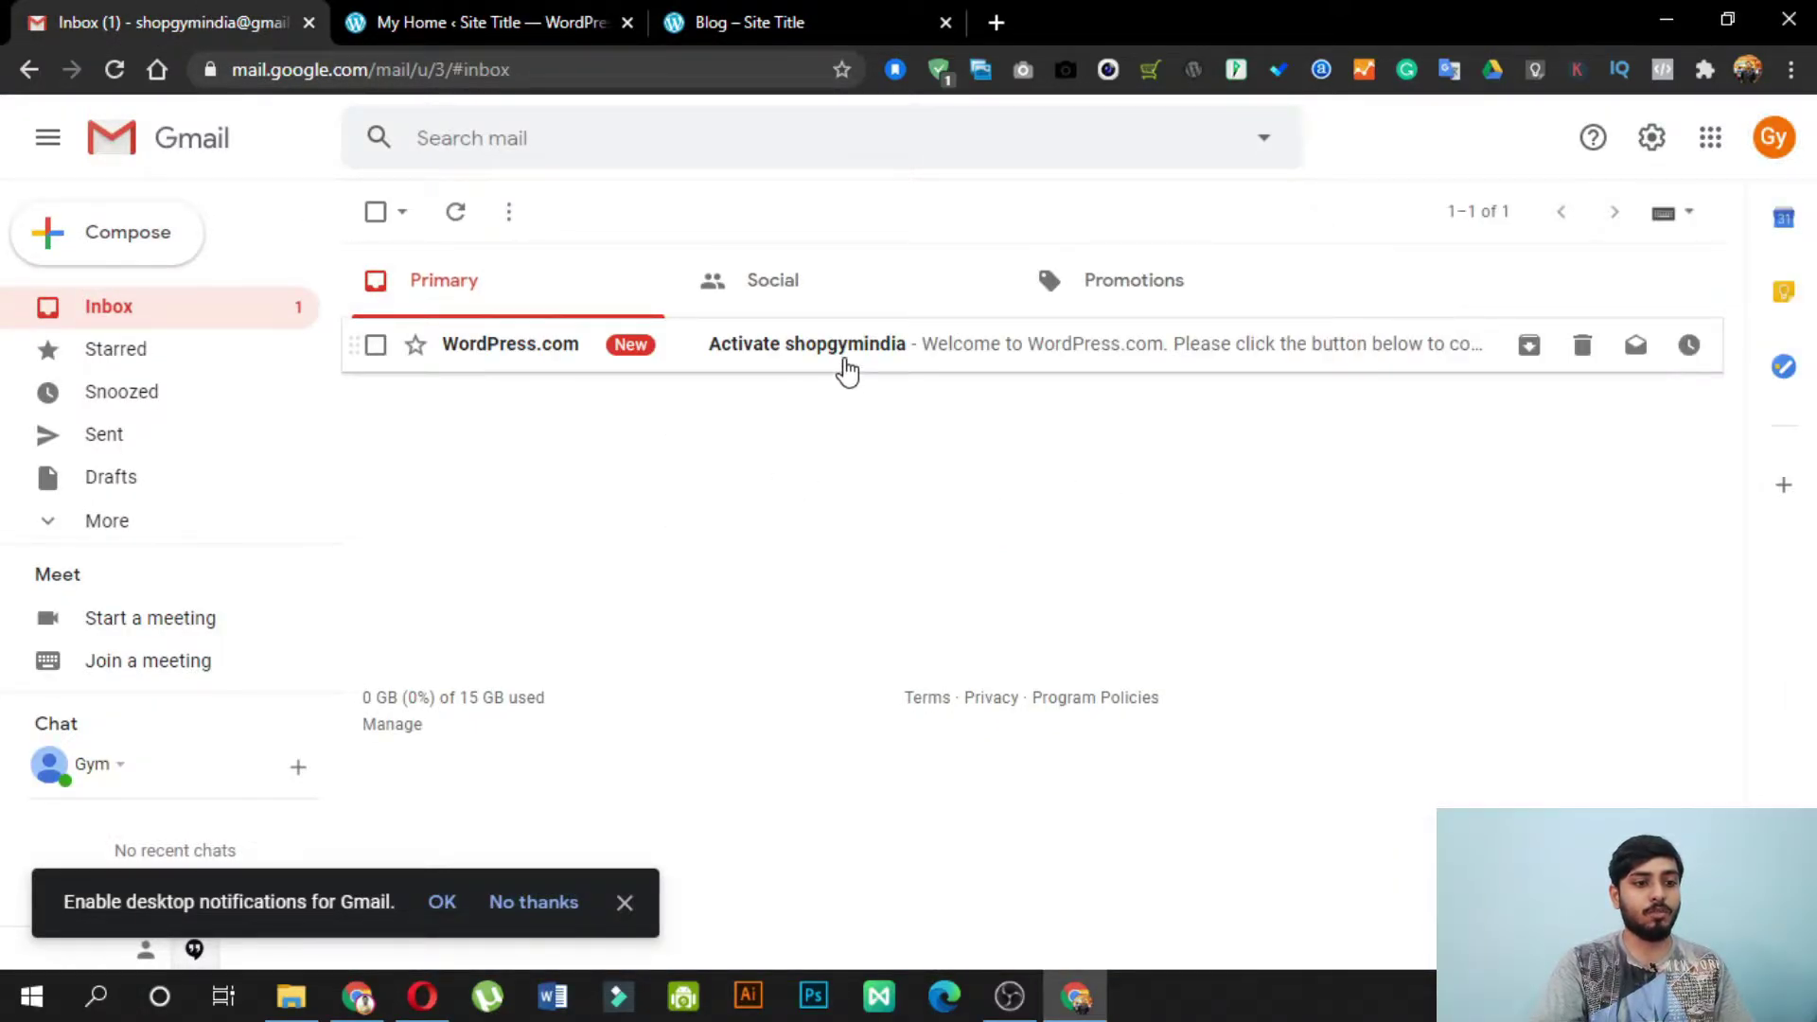
left_click(847, 369)
left_click(1093, 851)
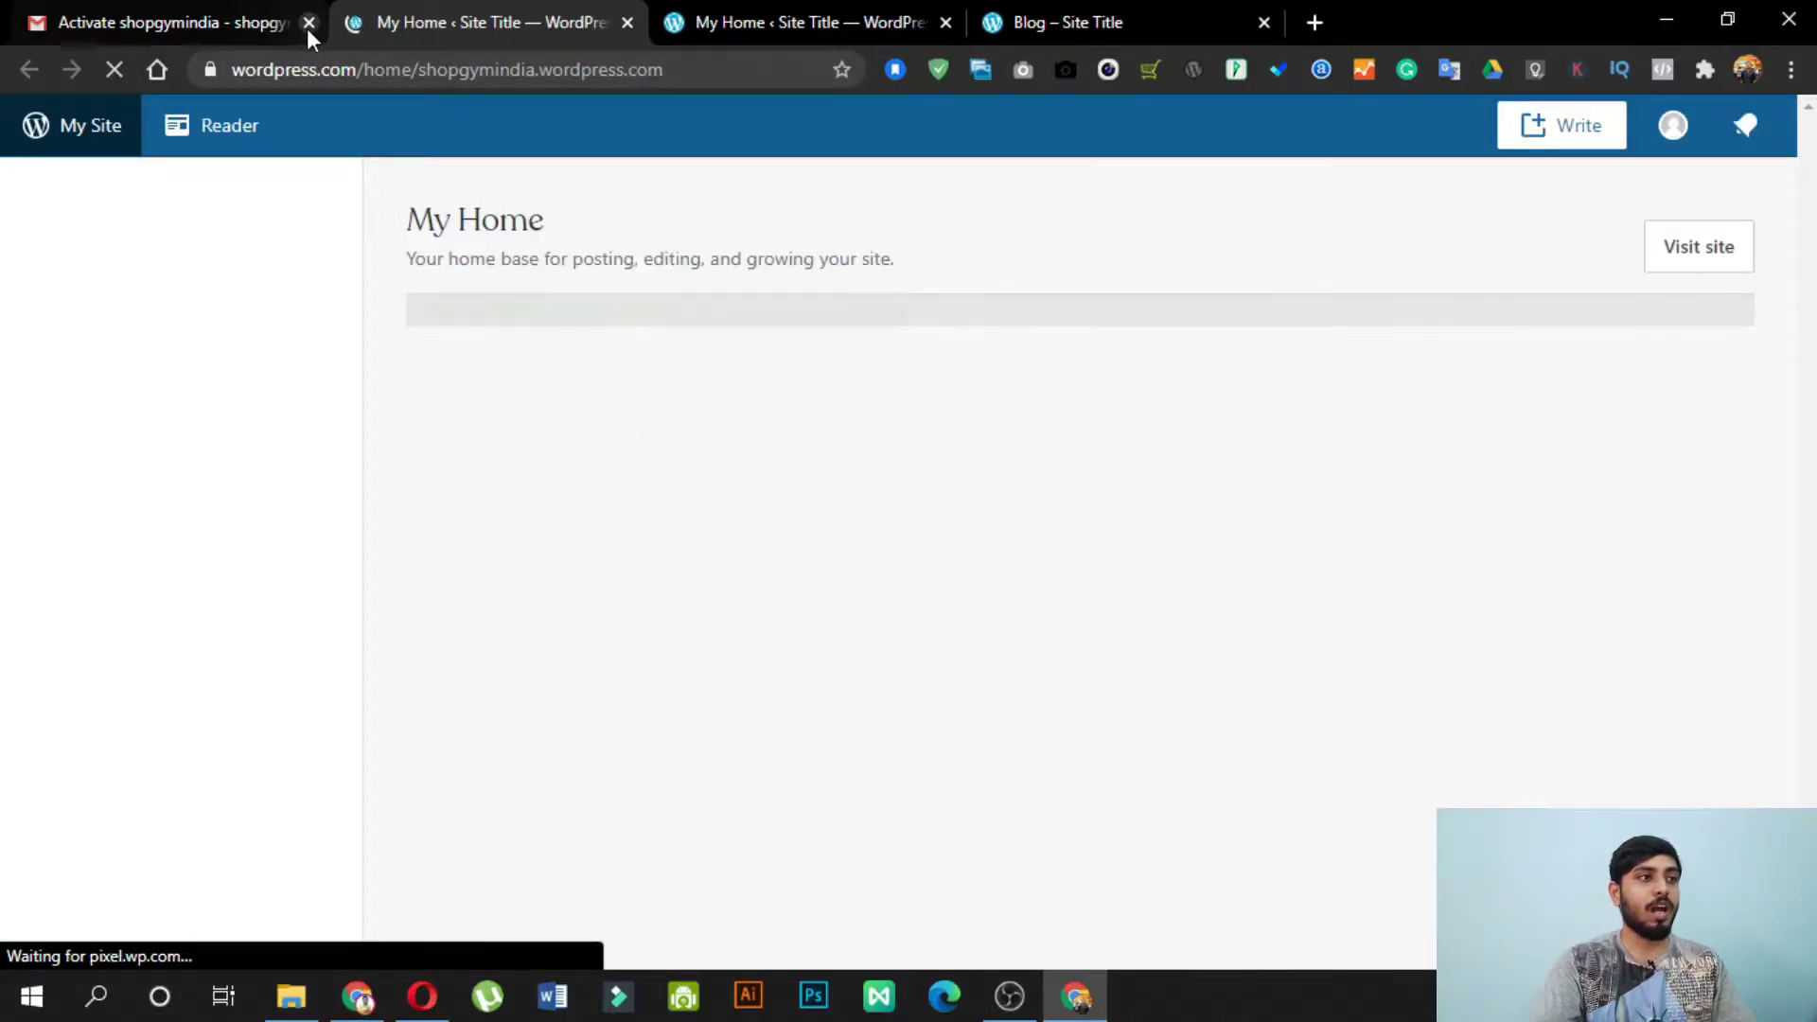
Step: Read through the "Welcome to WordPress.com" email in Gmail and return to the inbox
left_click(178, 25)
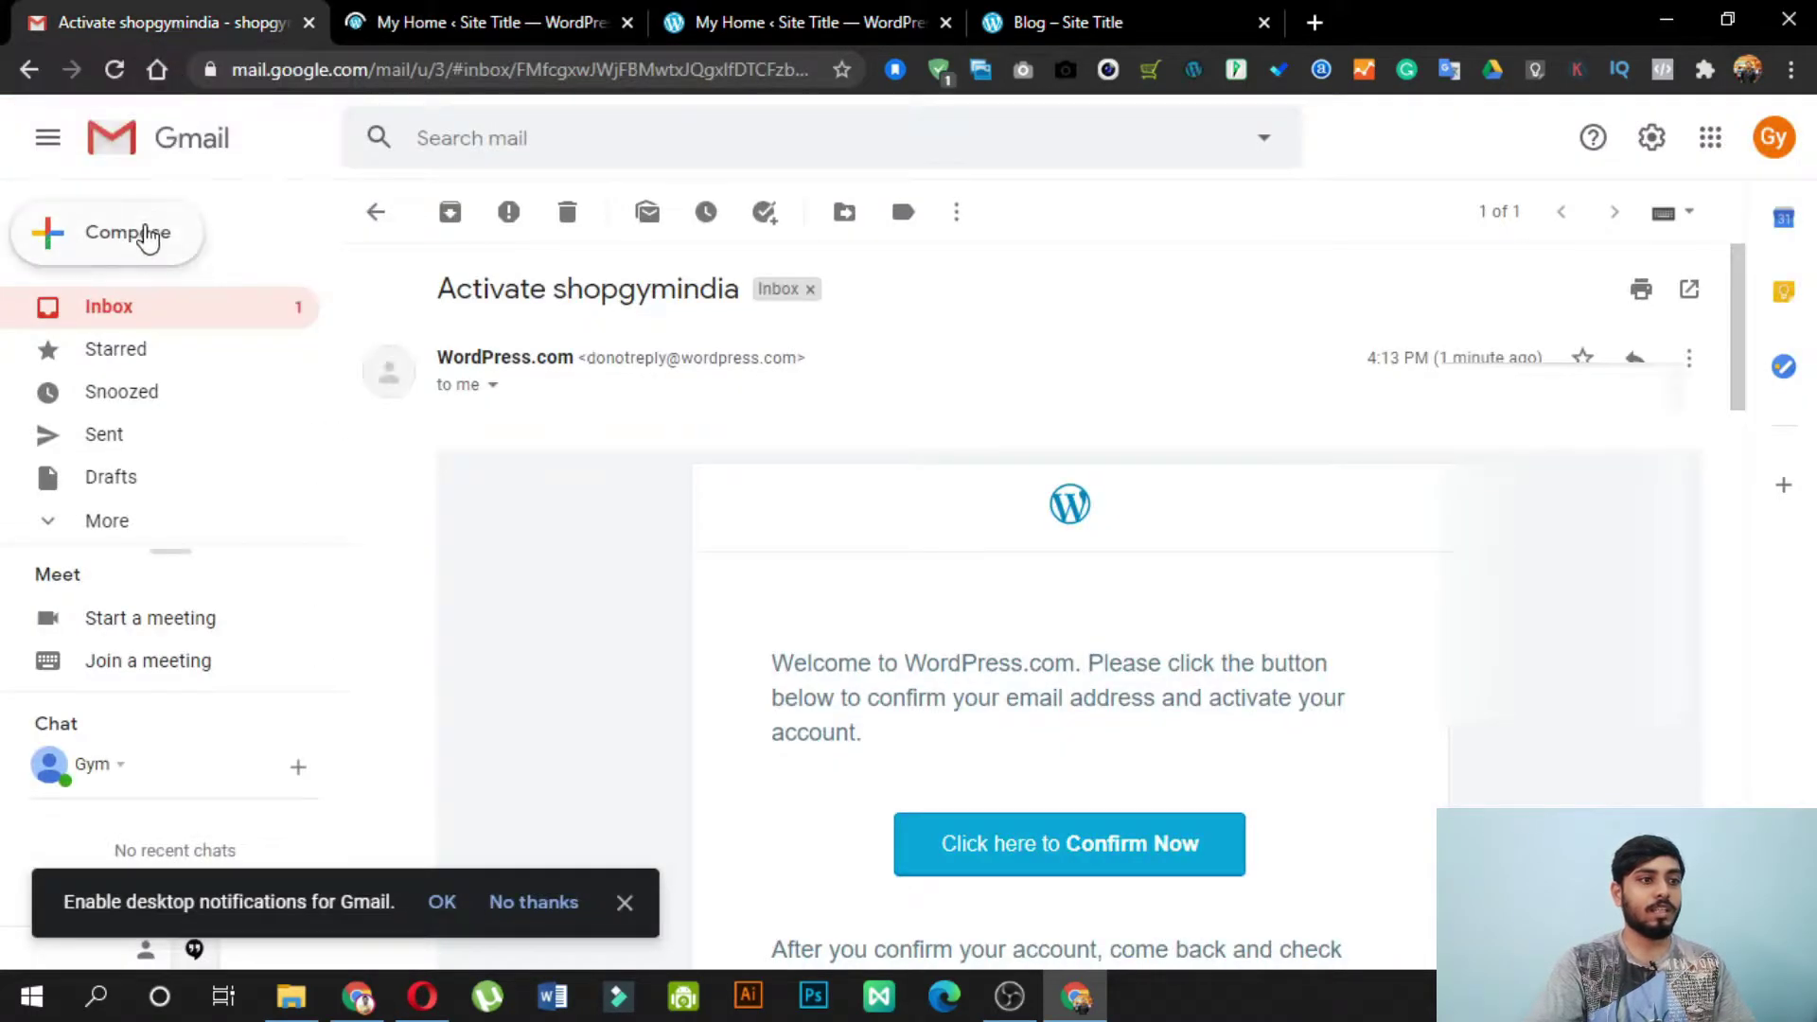
left_click(371, 215)
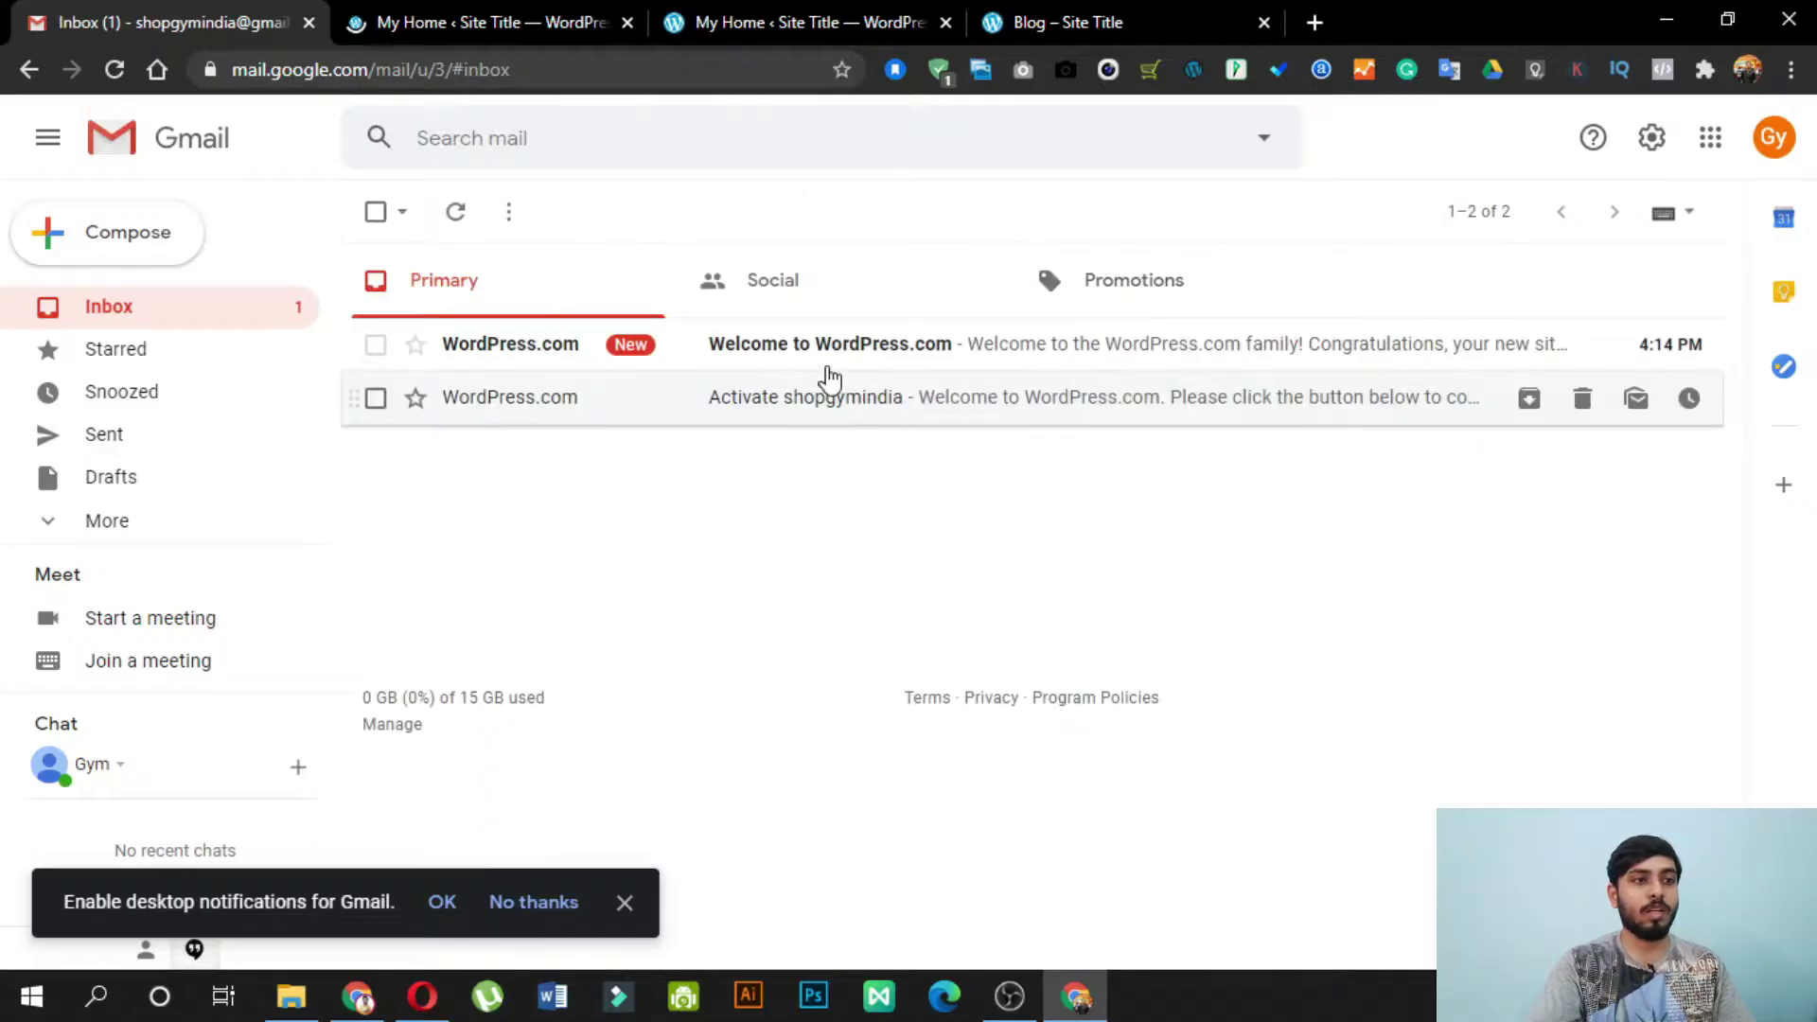
left_click(984, 343)
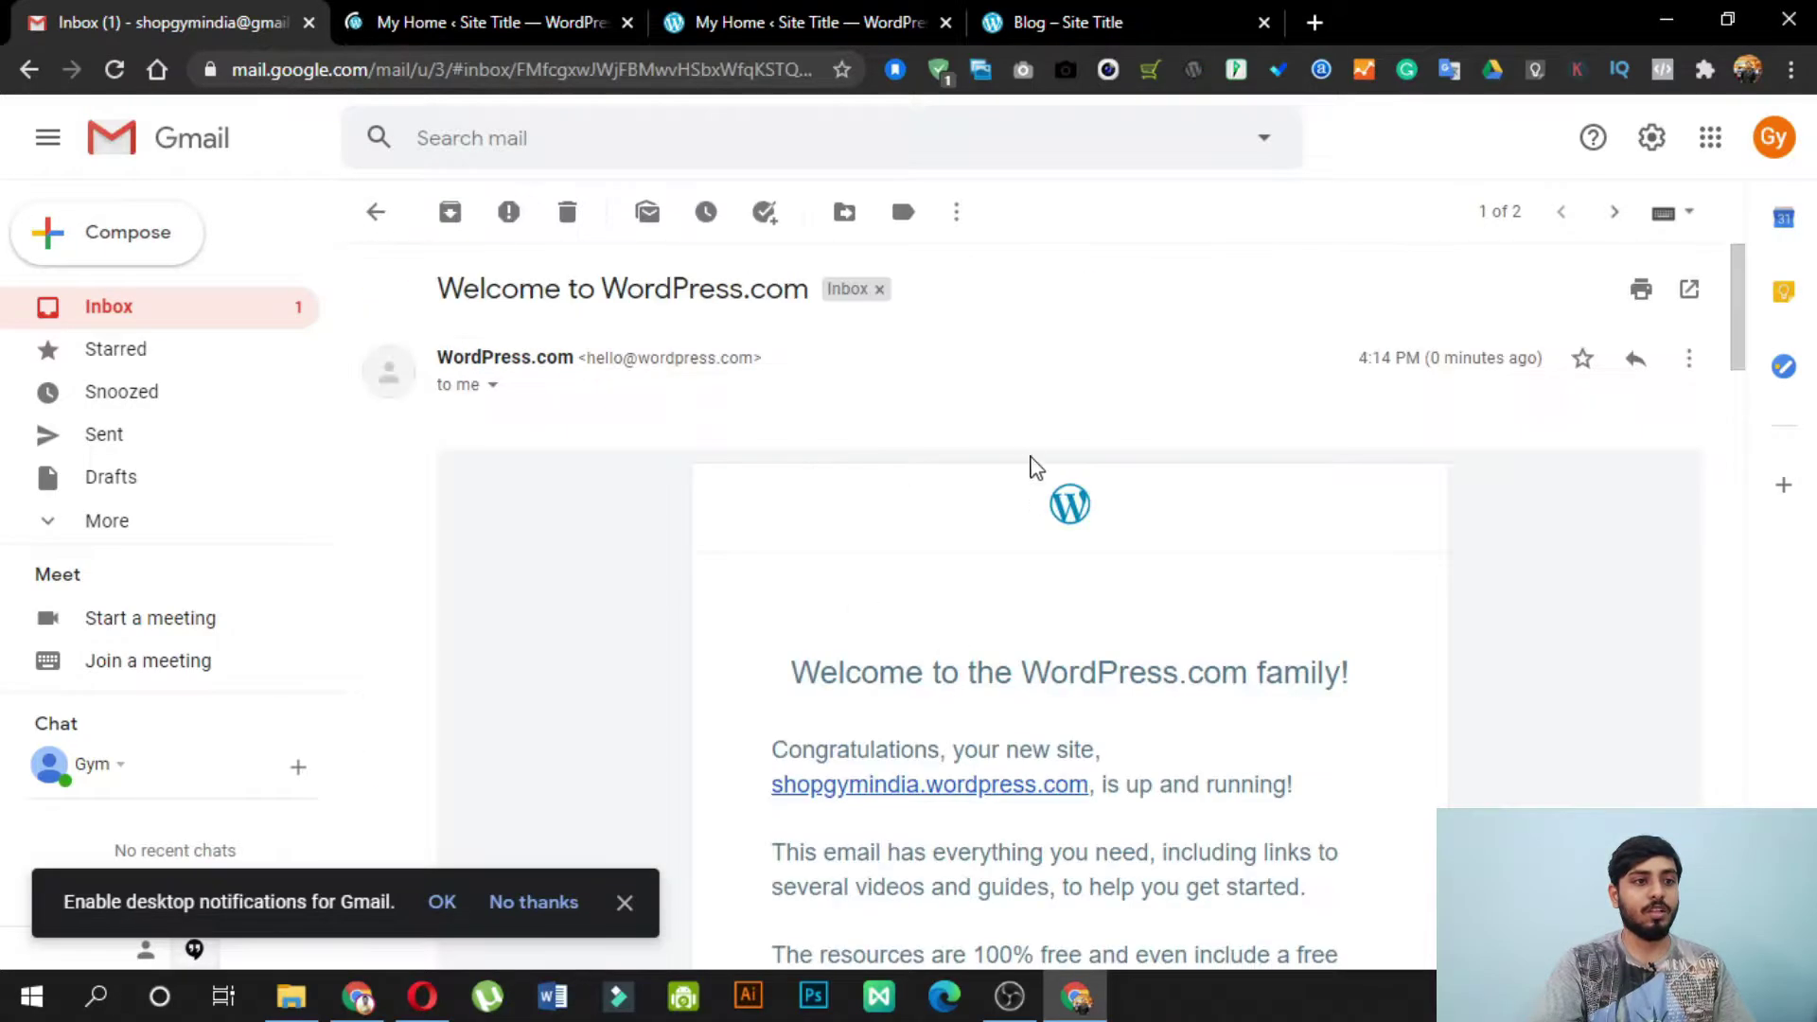
scroll(1234, 708, "down", 5)
scroll(1098, 587, "down", 4)
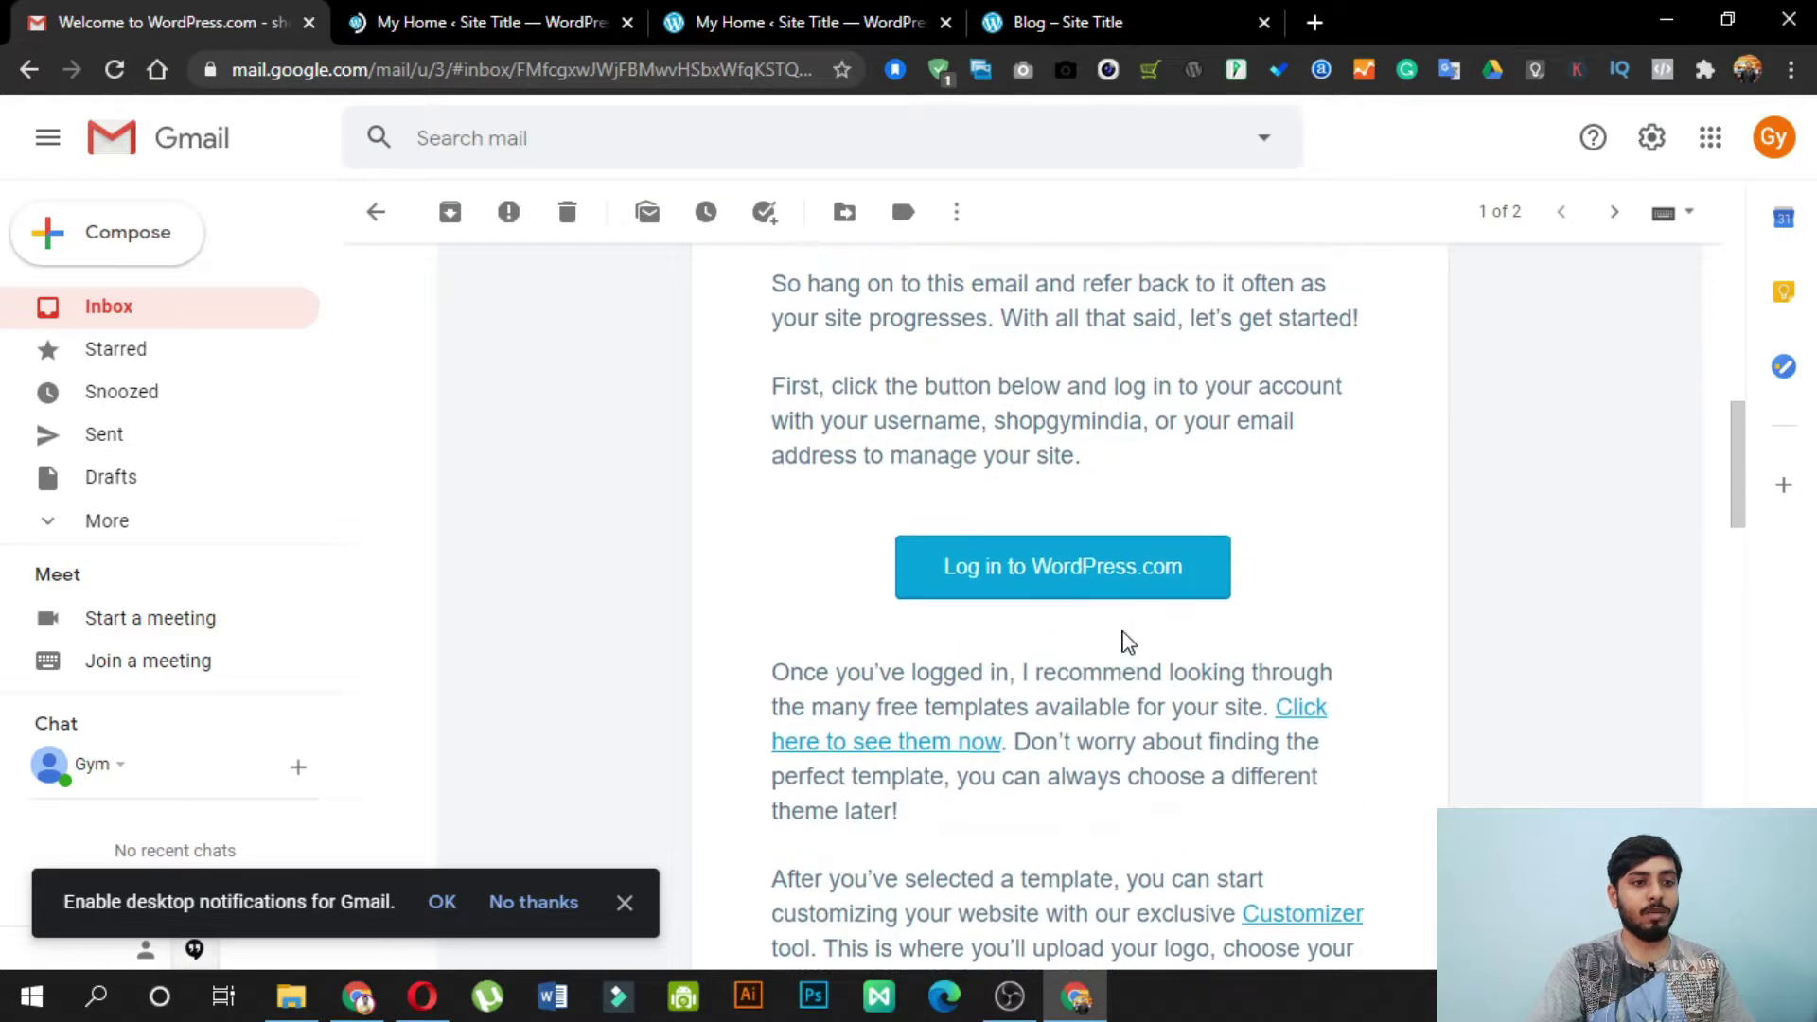
scroll(857, 584, "up", 8)
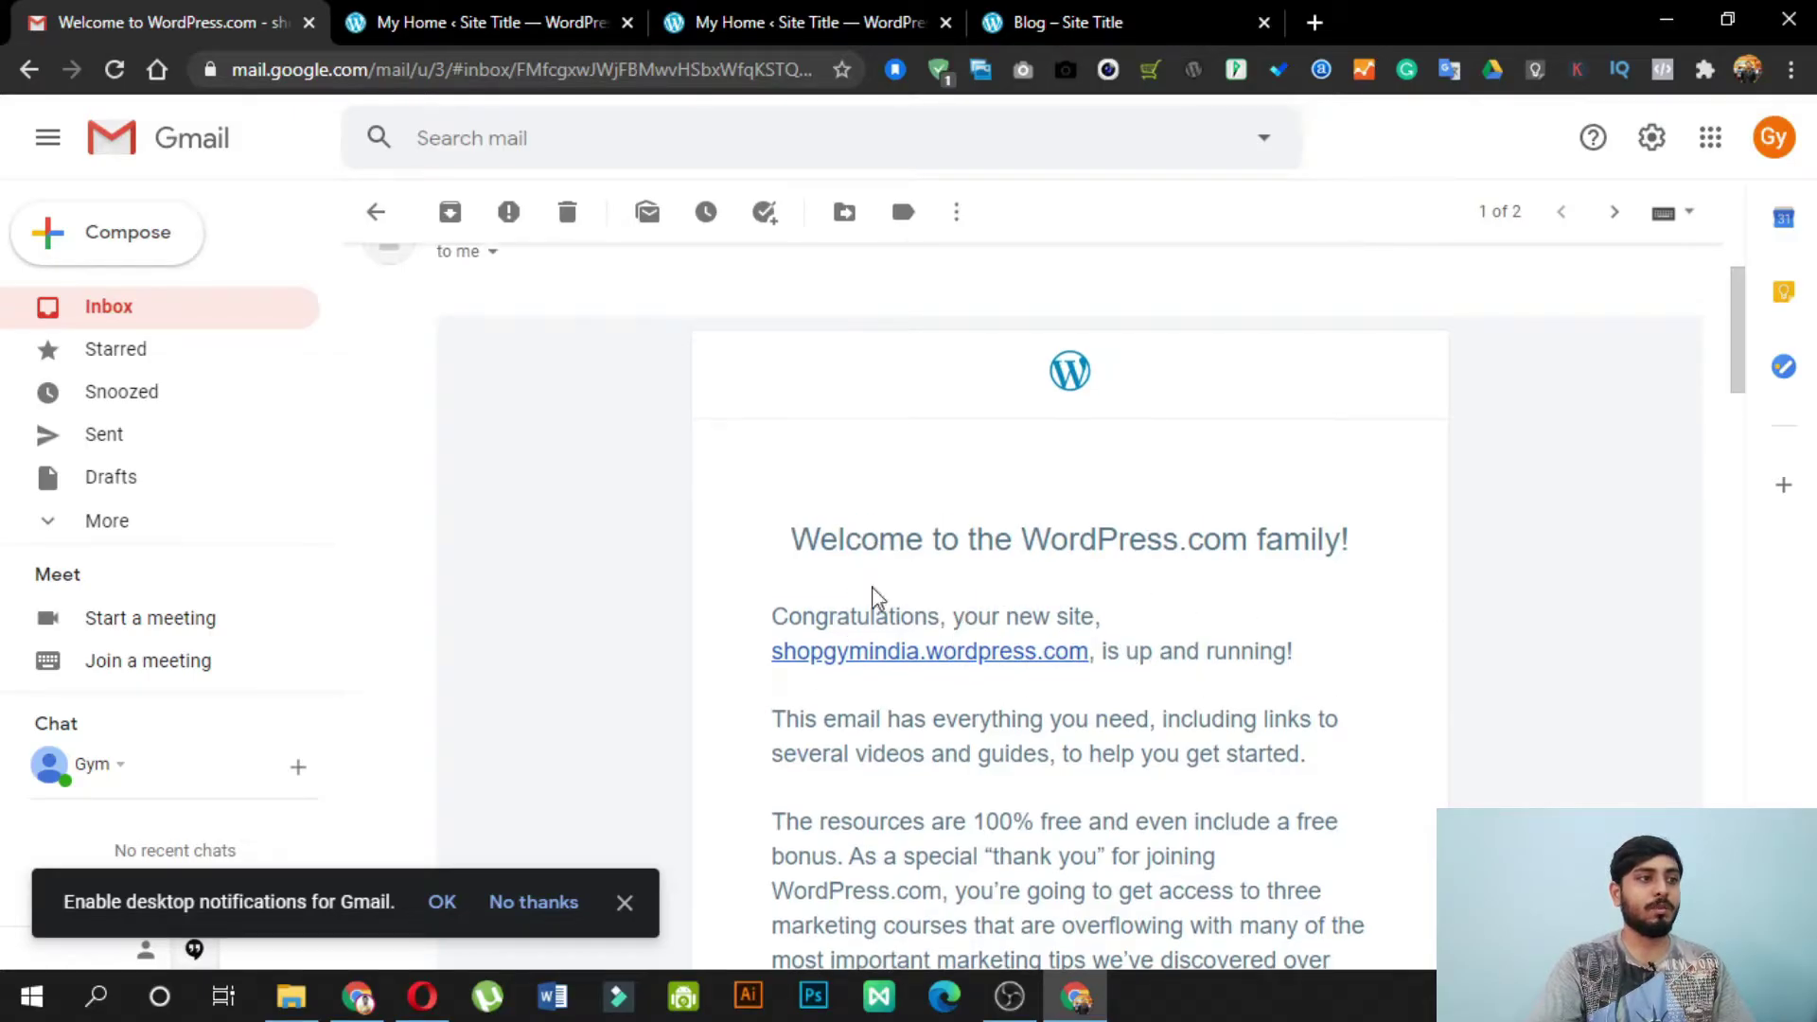
left_click(376, 211)
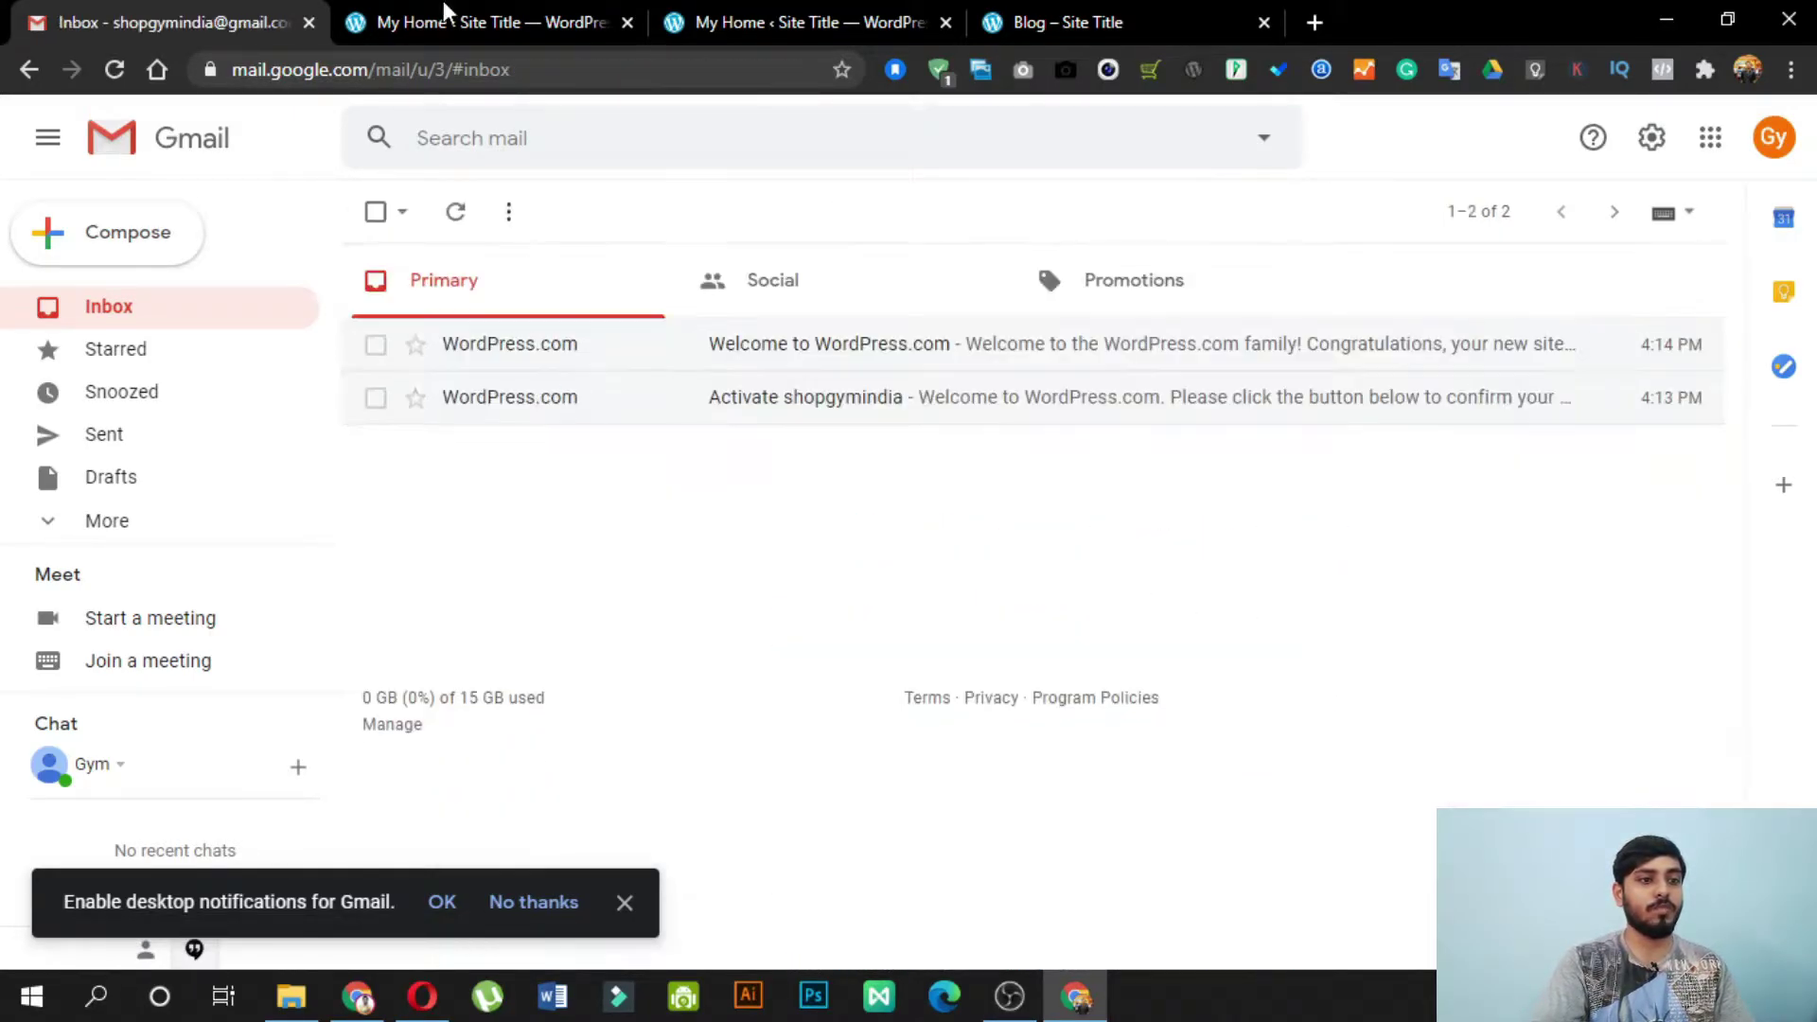
Step: Return to the WordPress.com dashboard, set the site title to "Gym India" in the site setup and save the settings
left_click(424, 19)
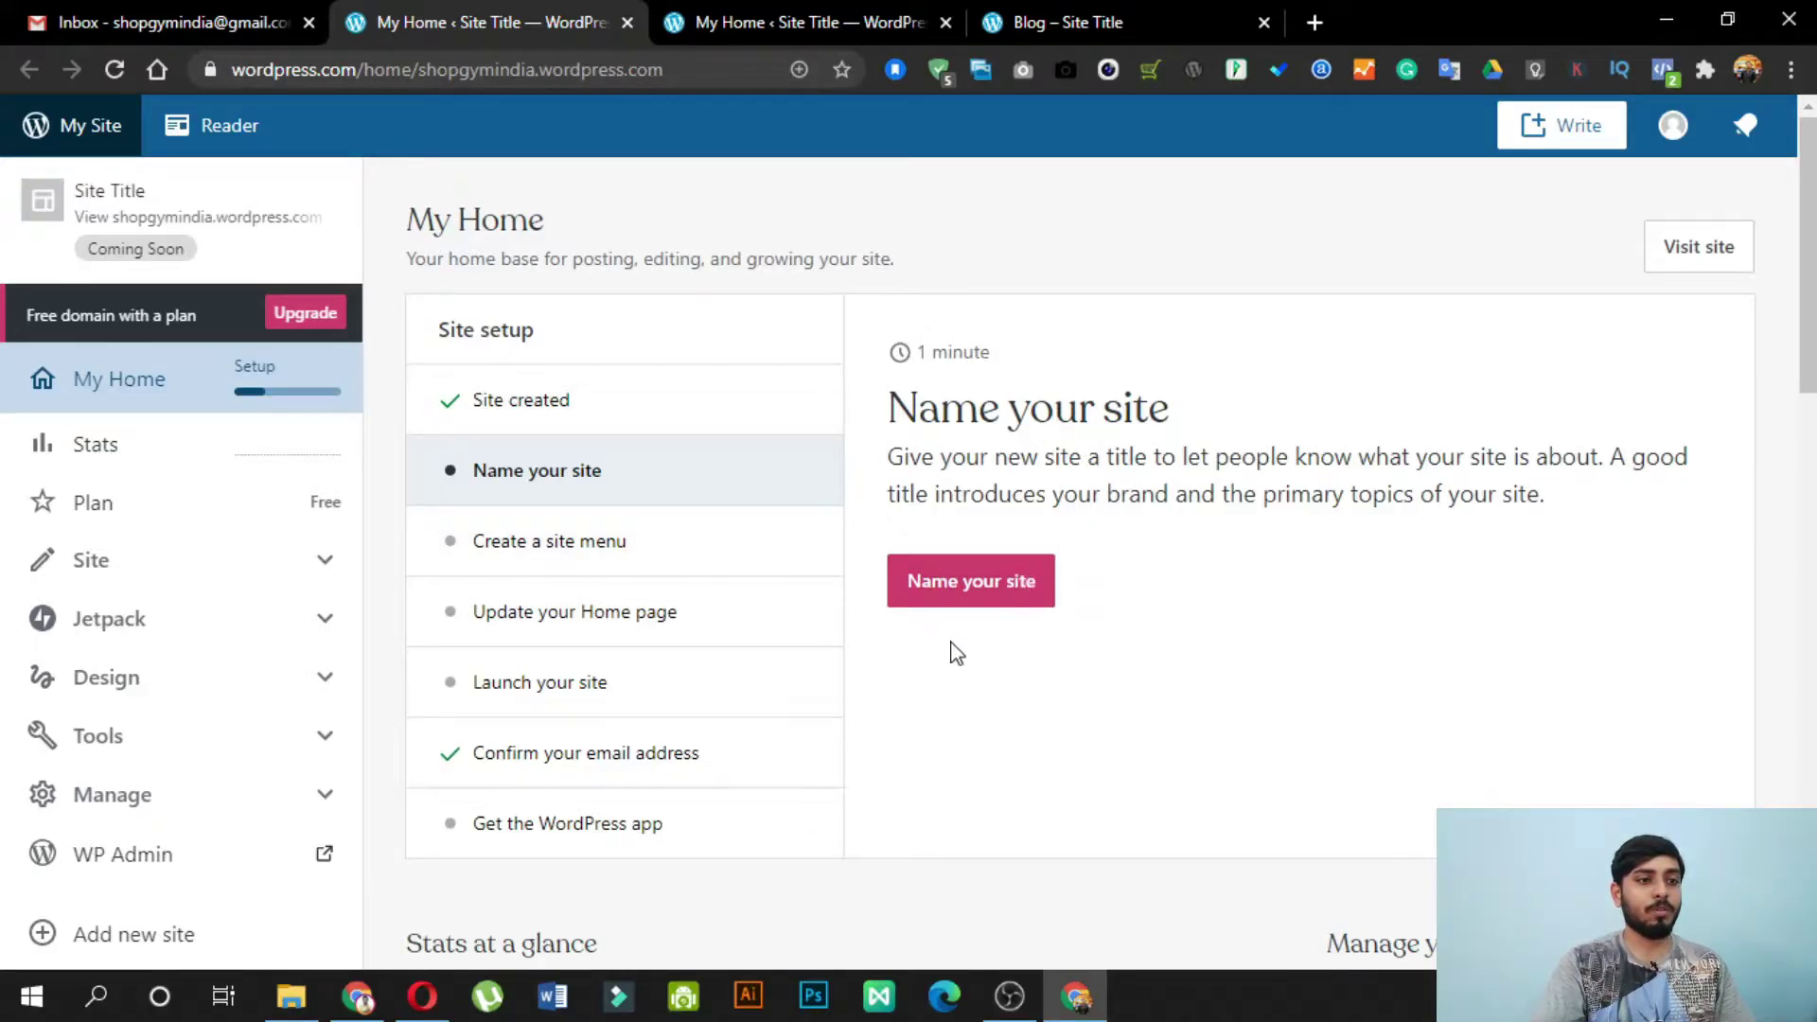
left_click(1003, 591)
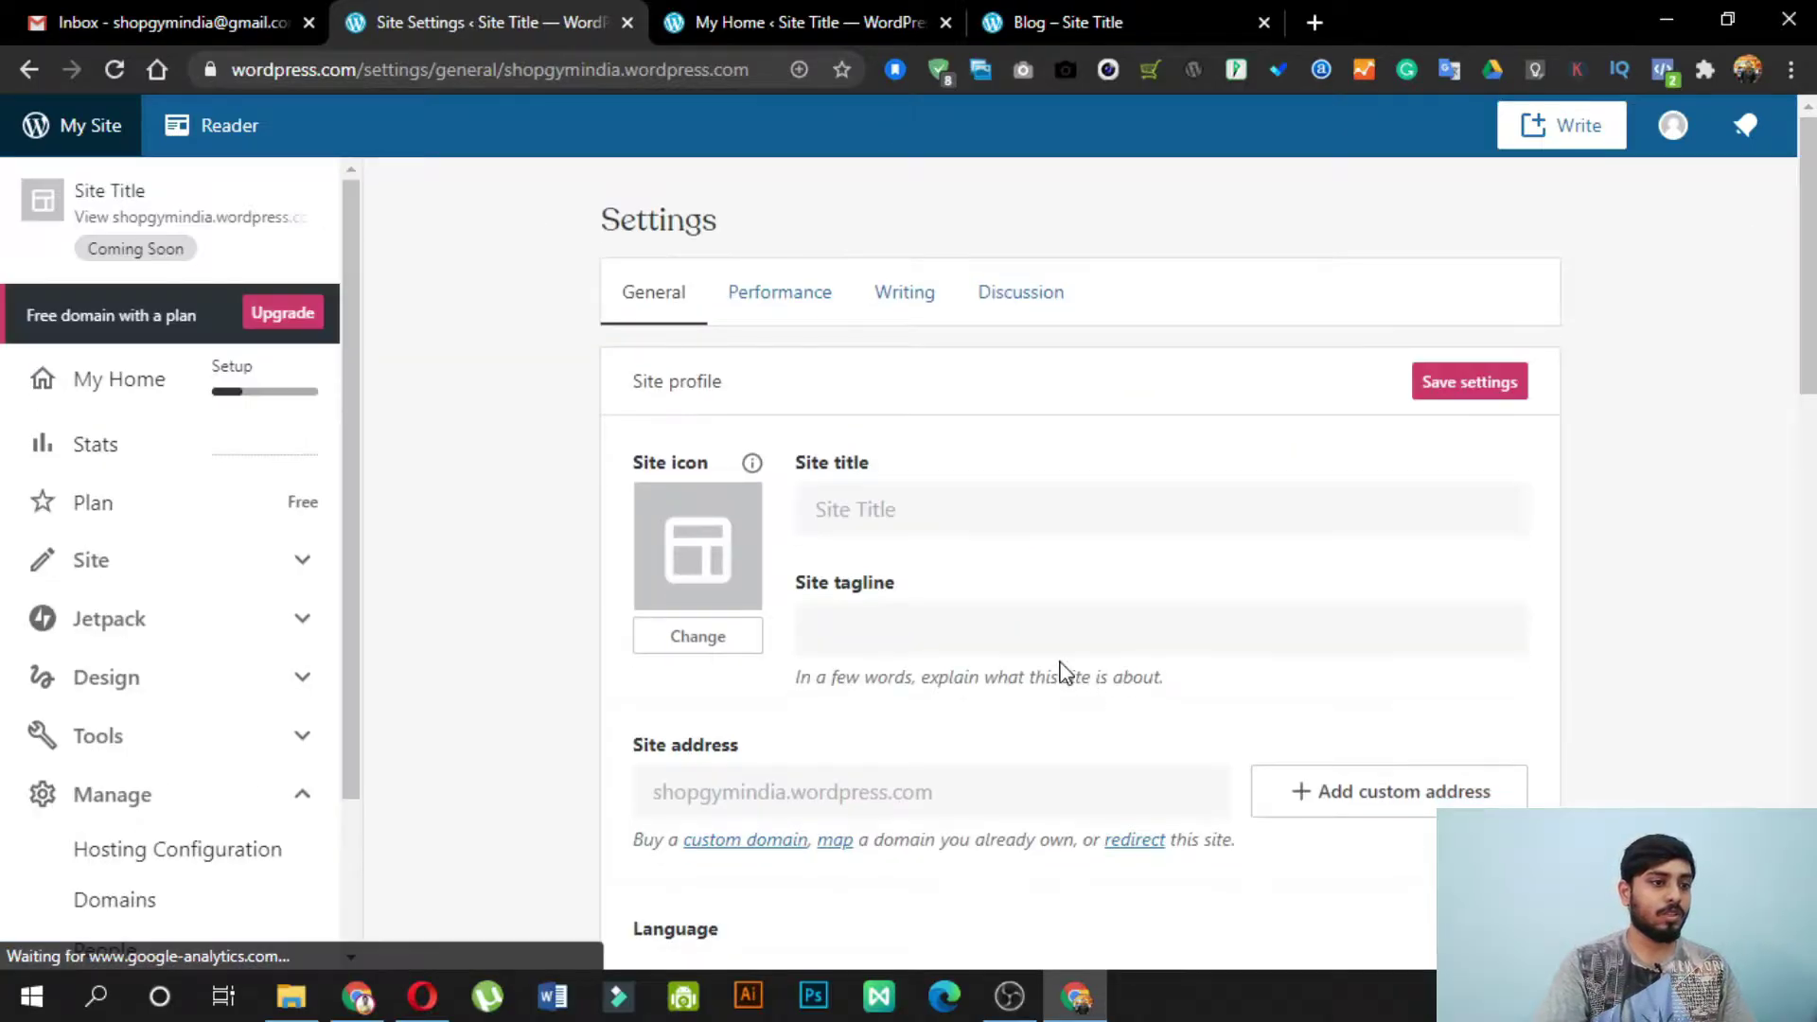
double_click(956, 516)
triple_click(956, 515)
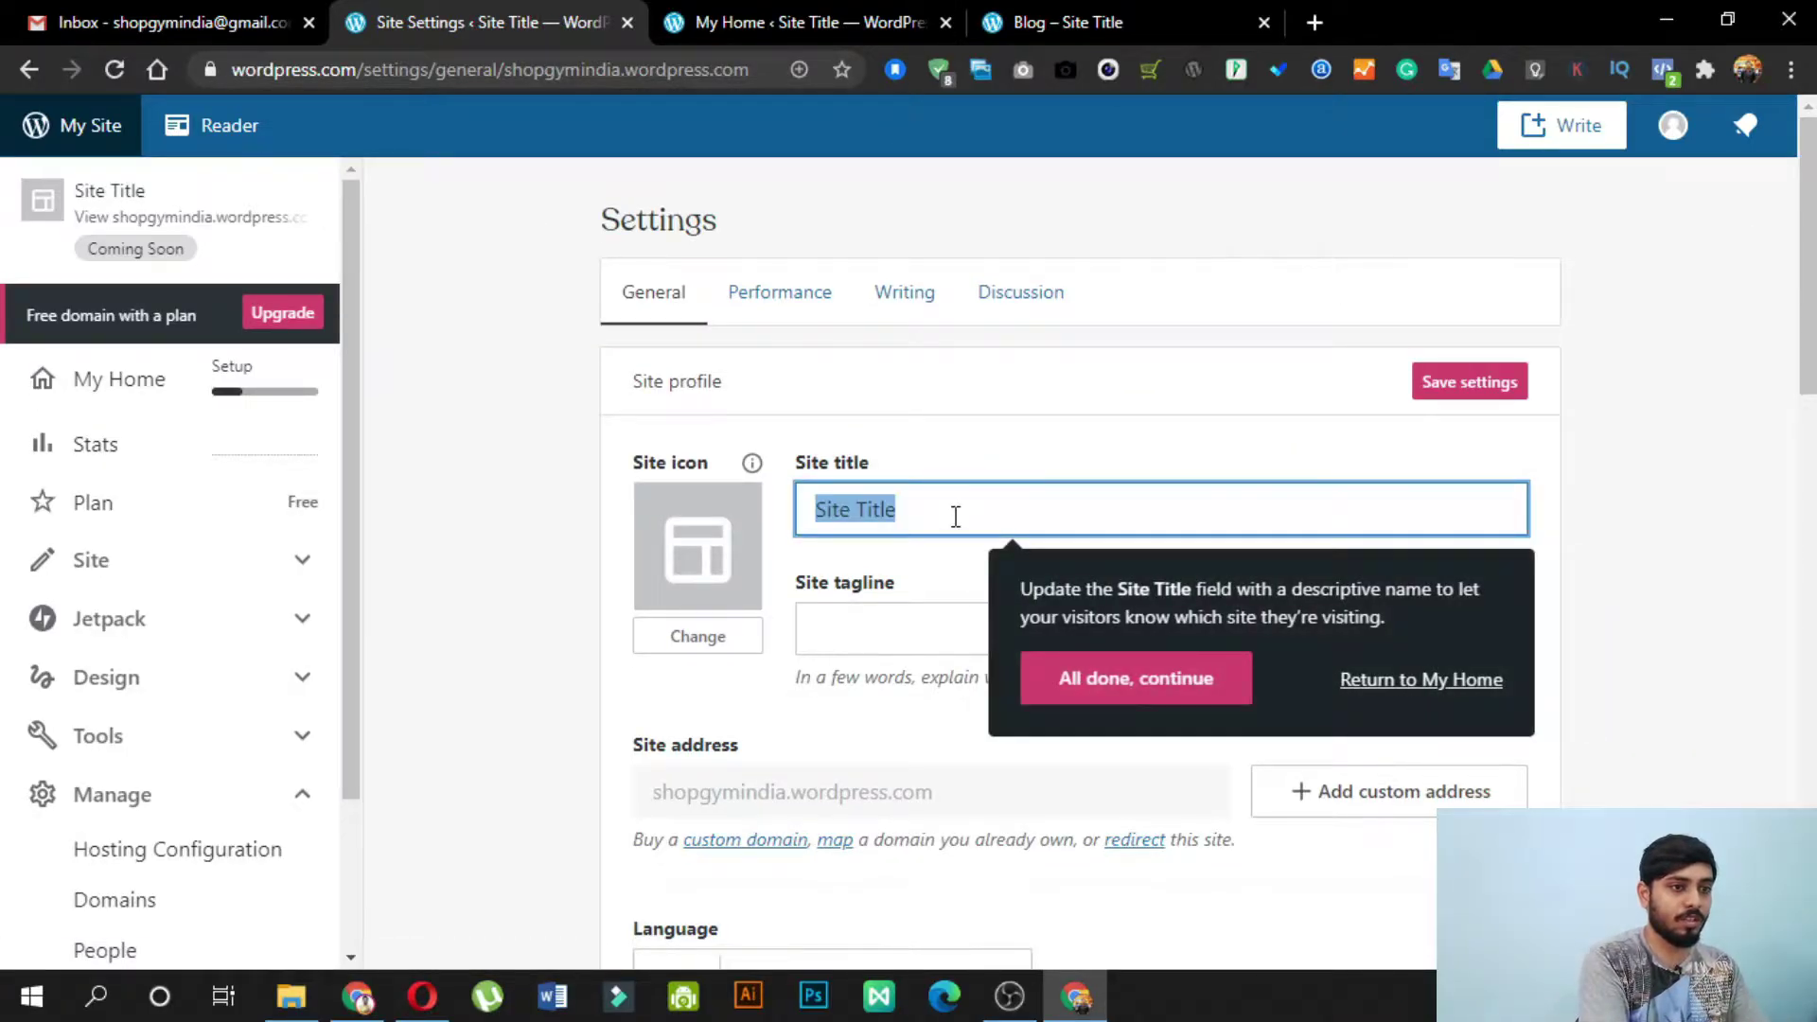
type("Gym India")
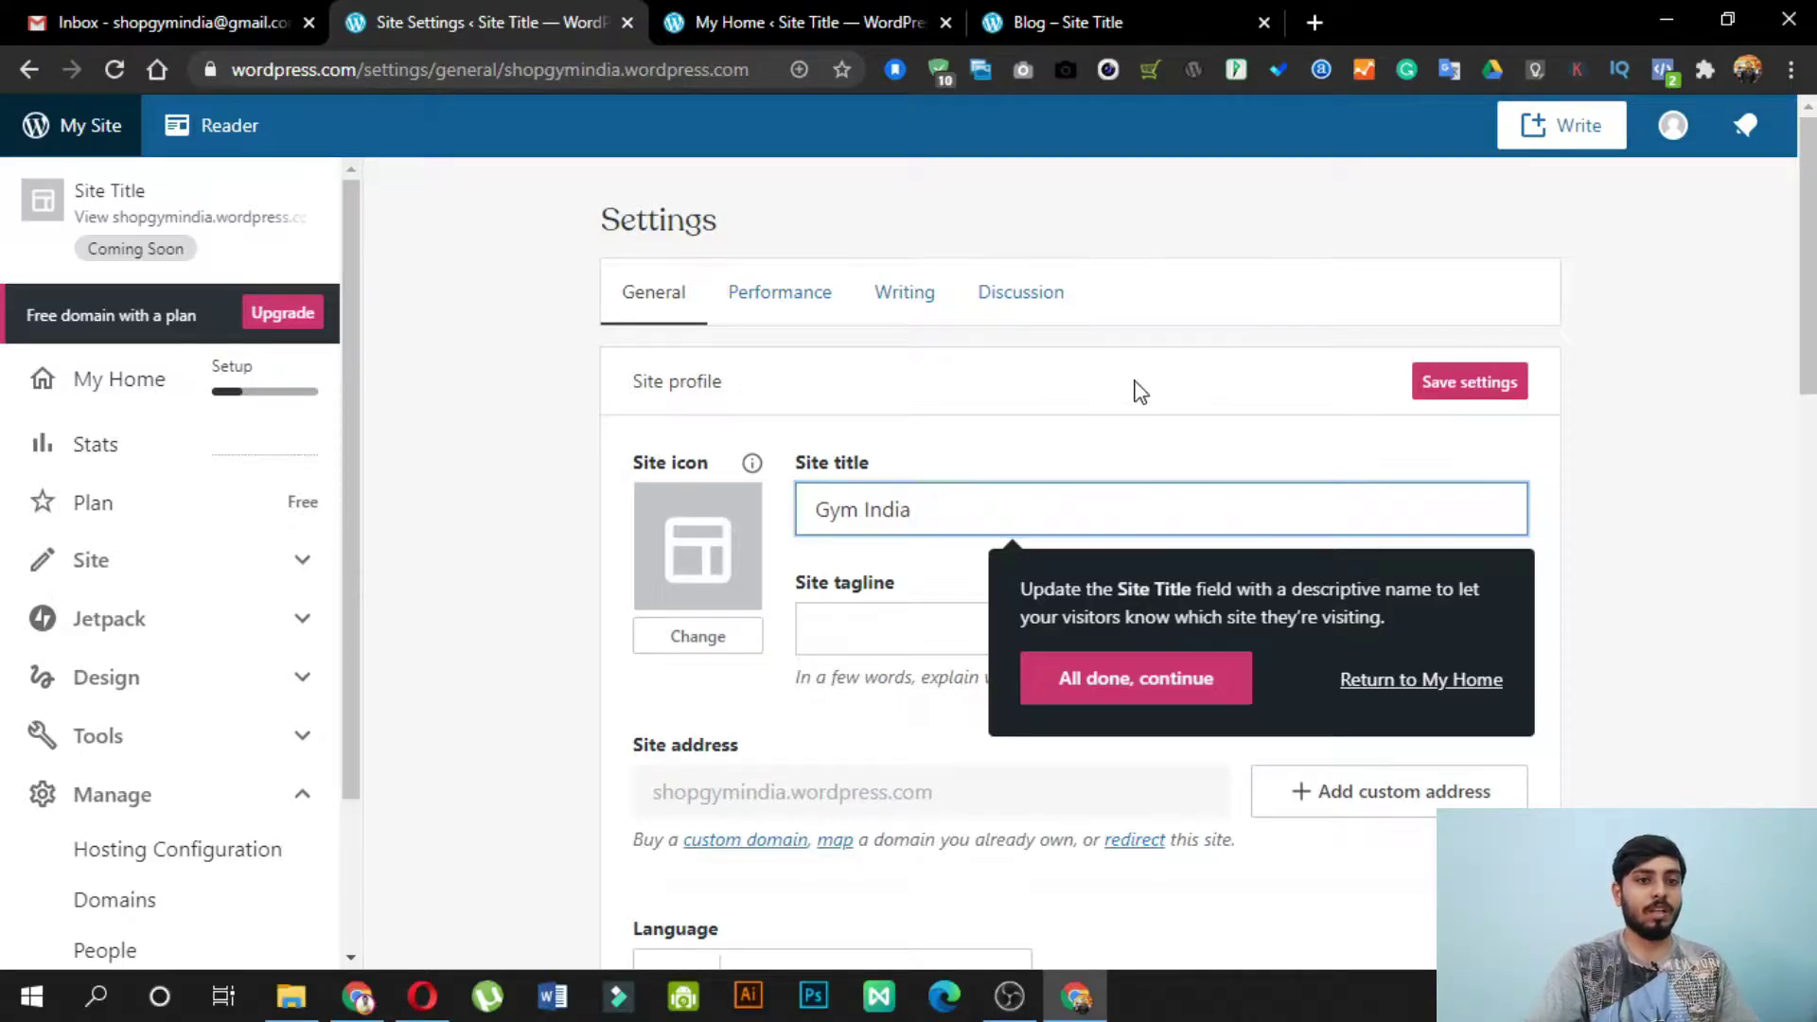
left_click(1516, 391)
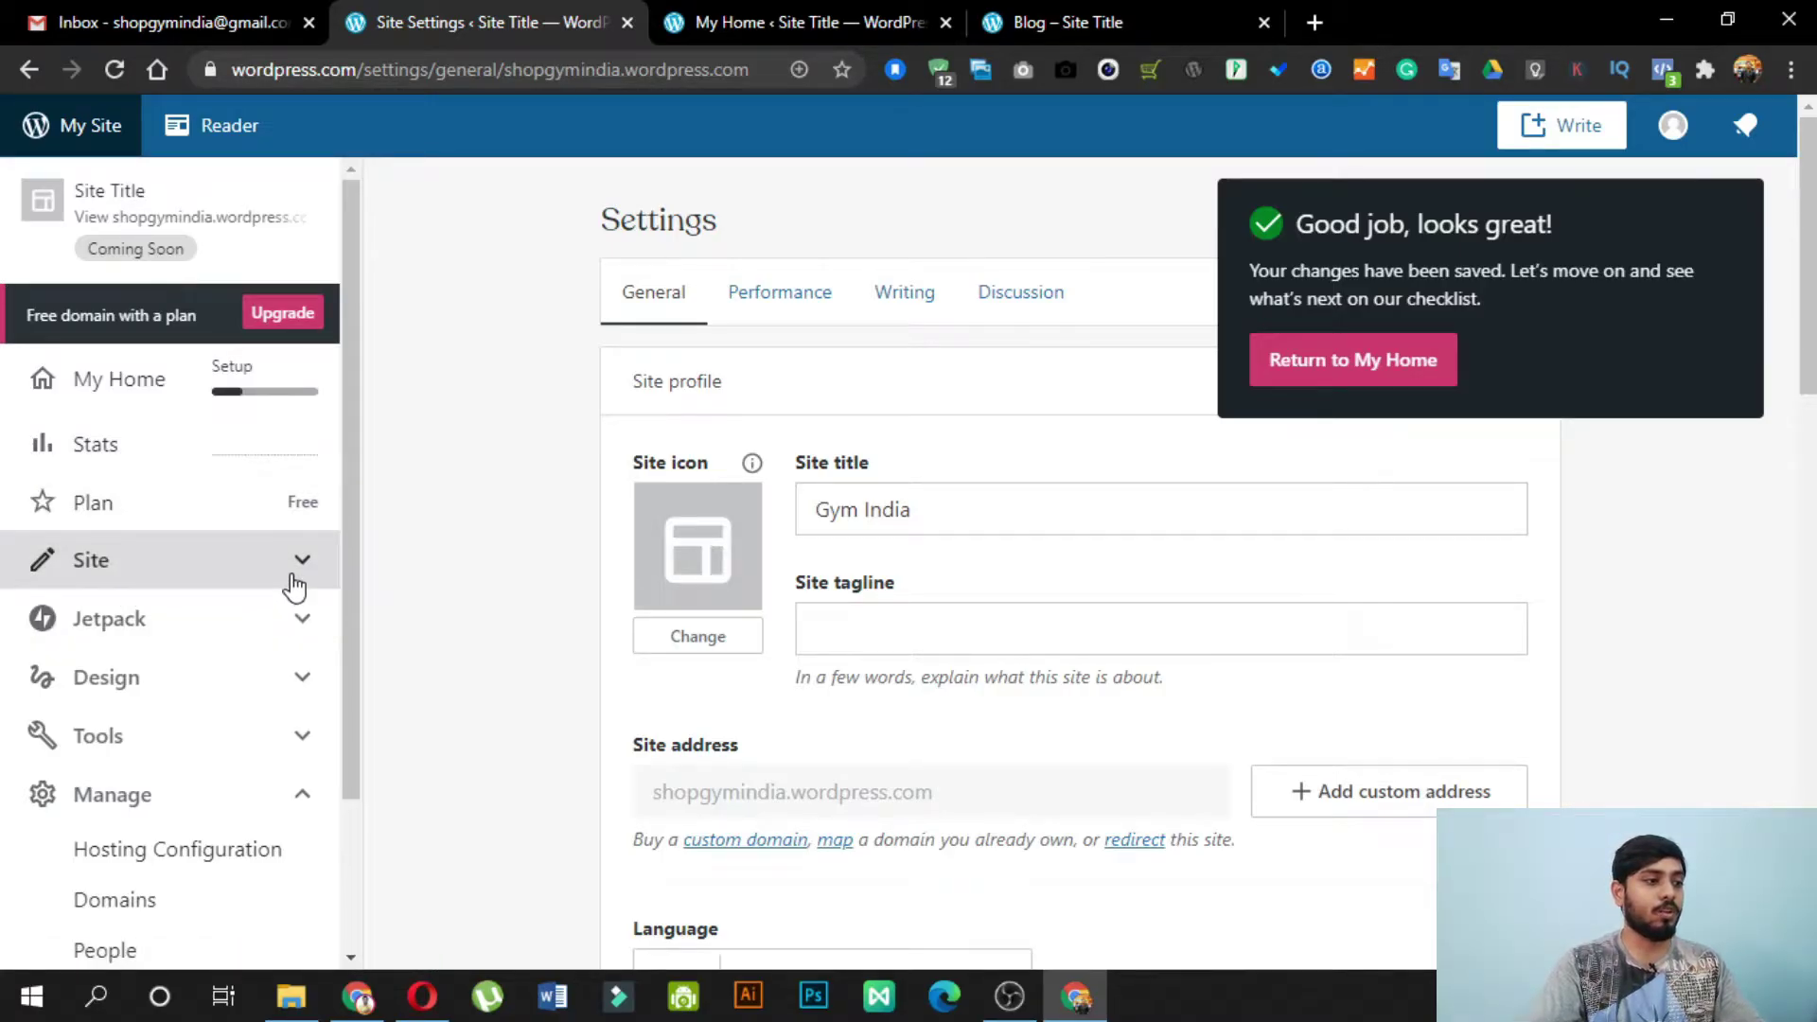
Step: Open the site's theme gallery, look over the recommended themes and show all themes
left_click(201, 690)
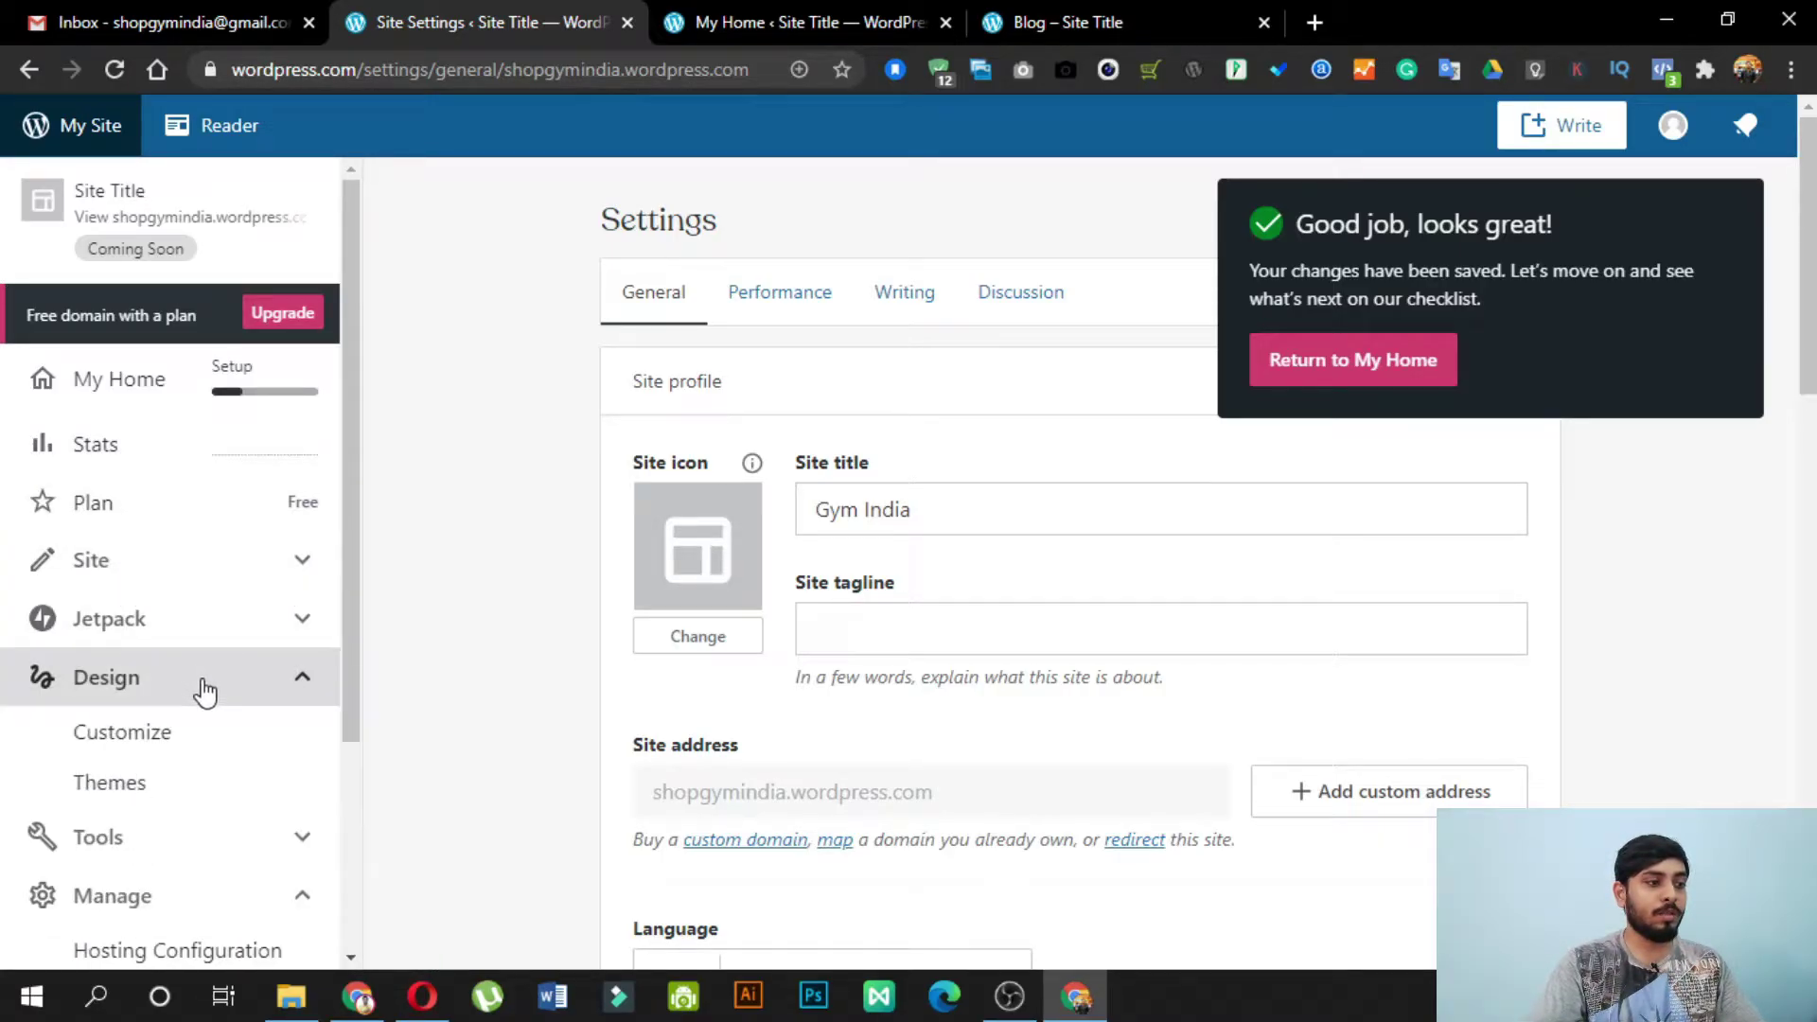
left_click(201, 796)
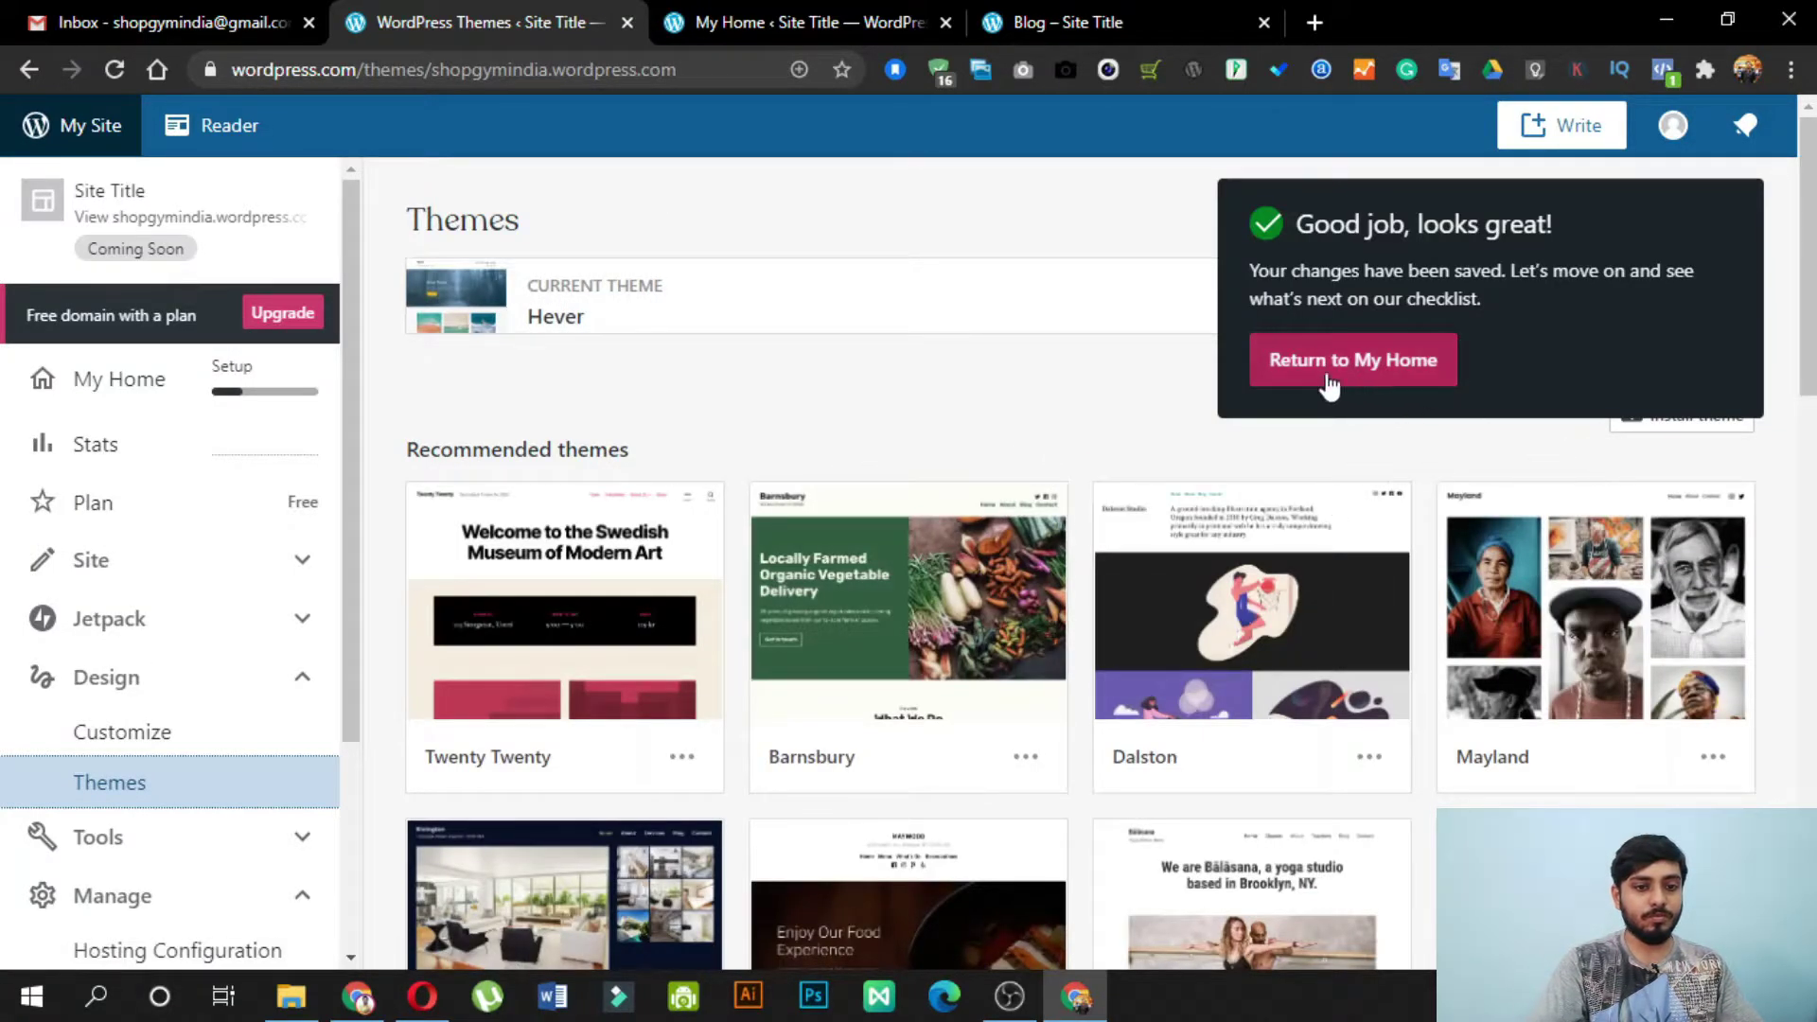
scroll(1776, 580, "down", 9)
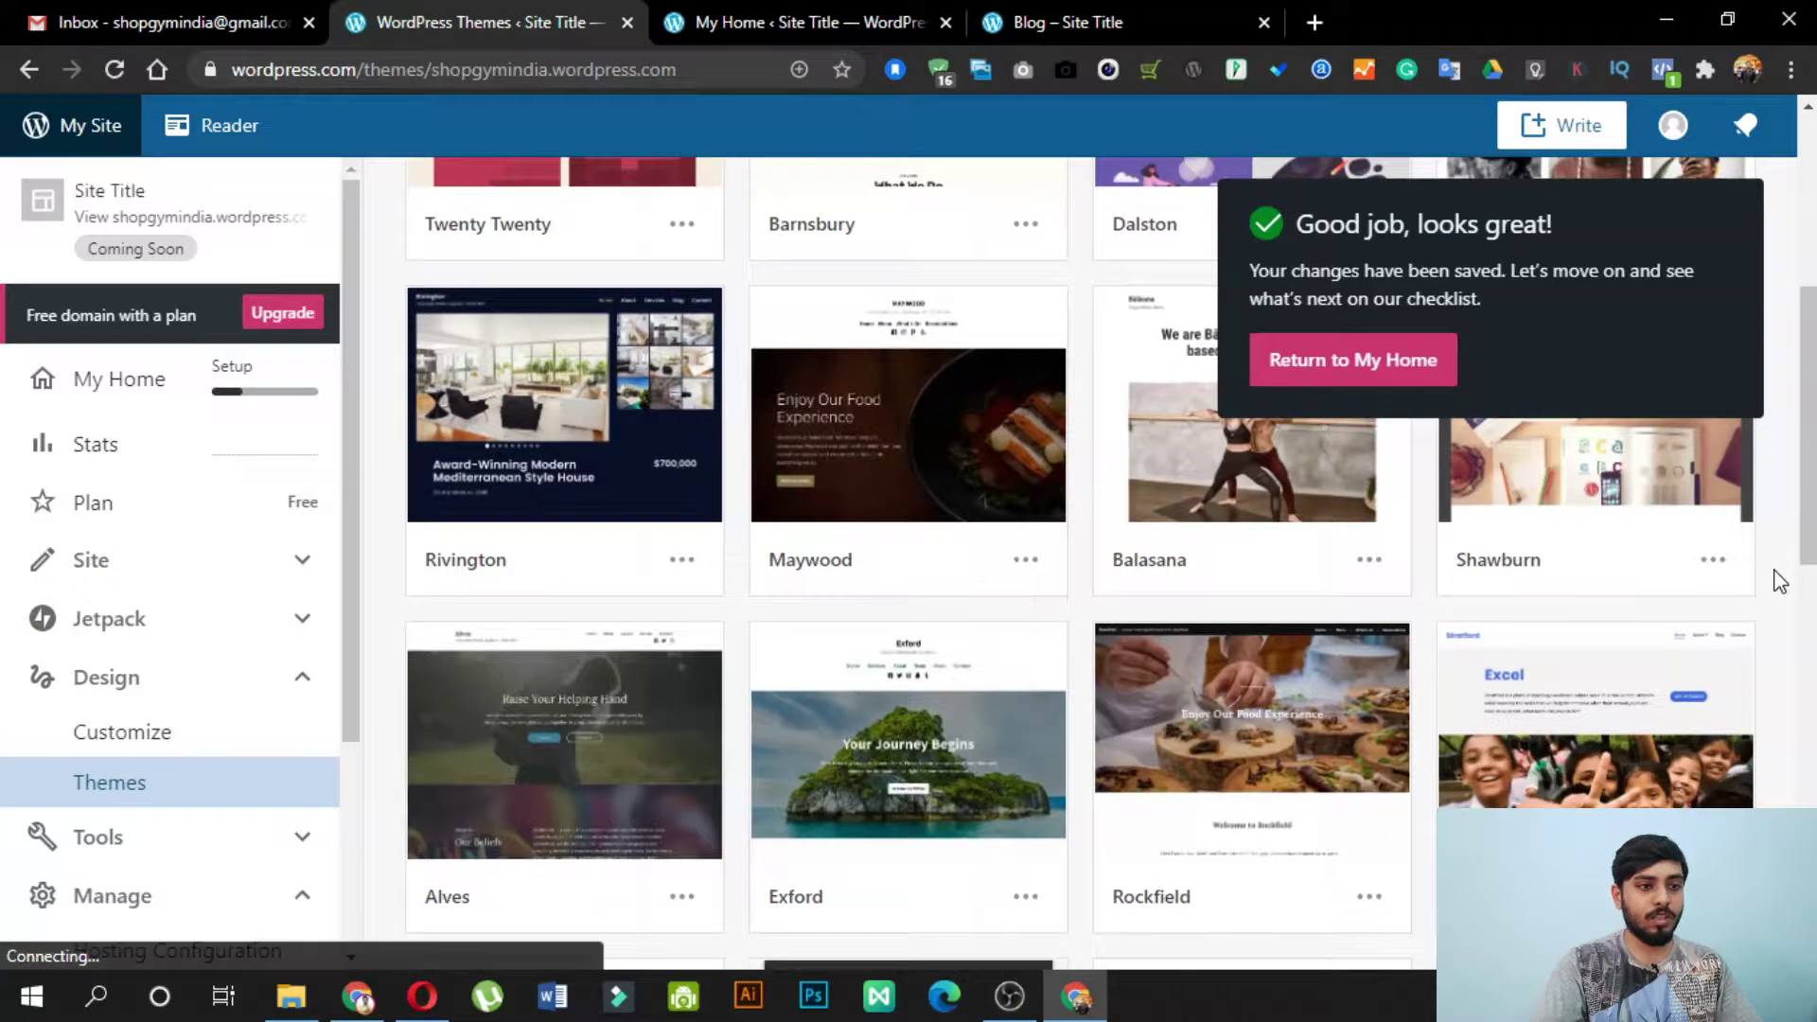
scroll(1776, 580, "down", 5)
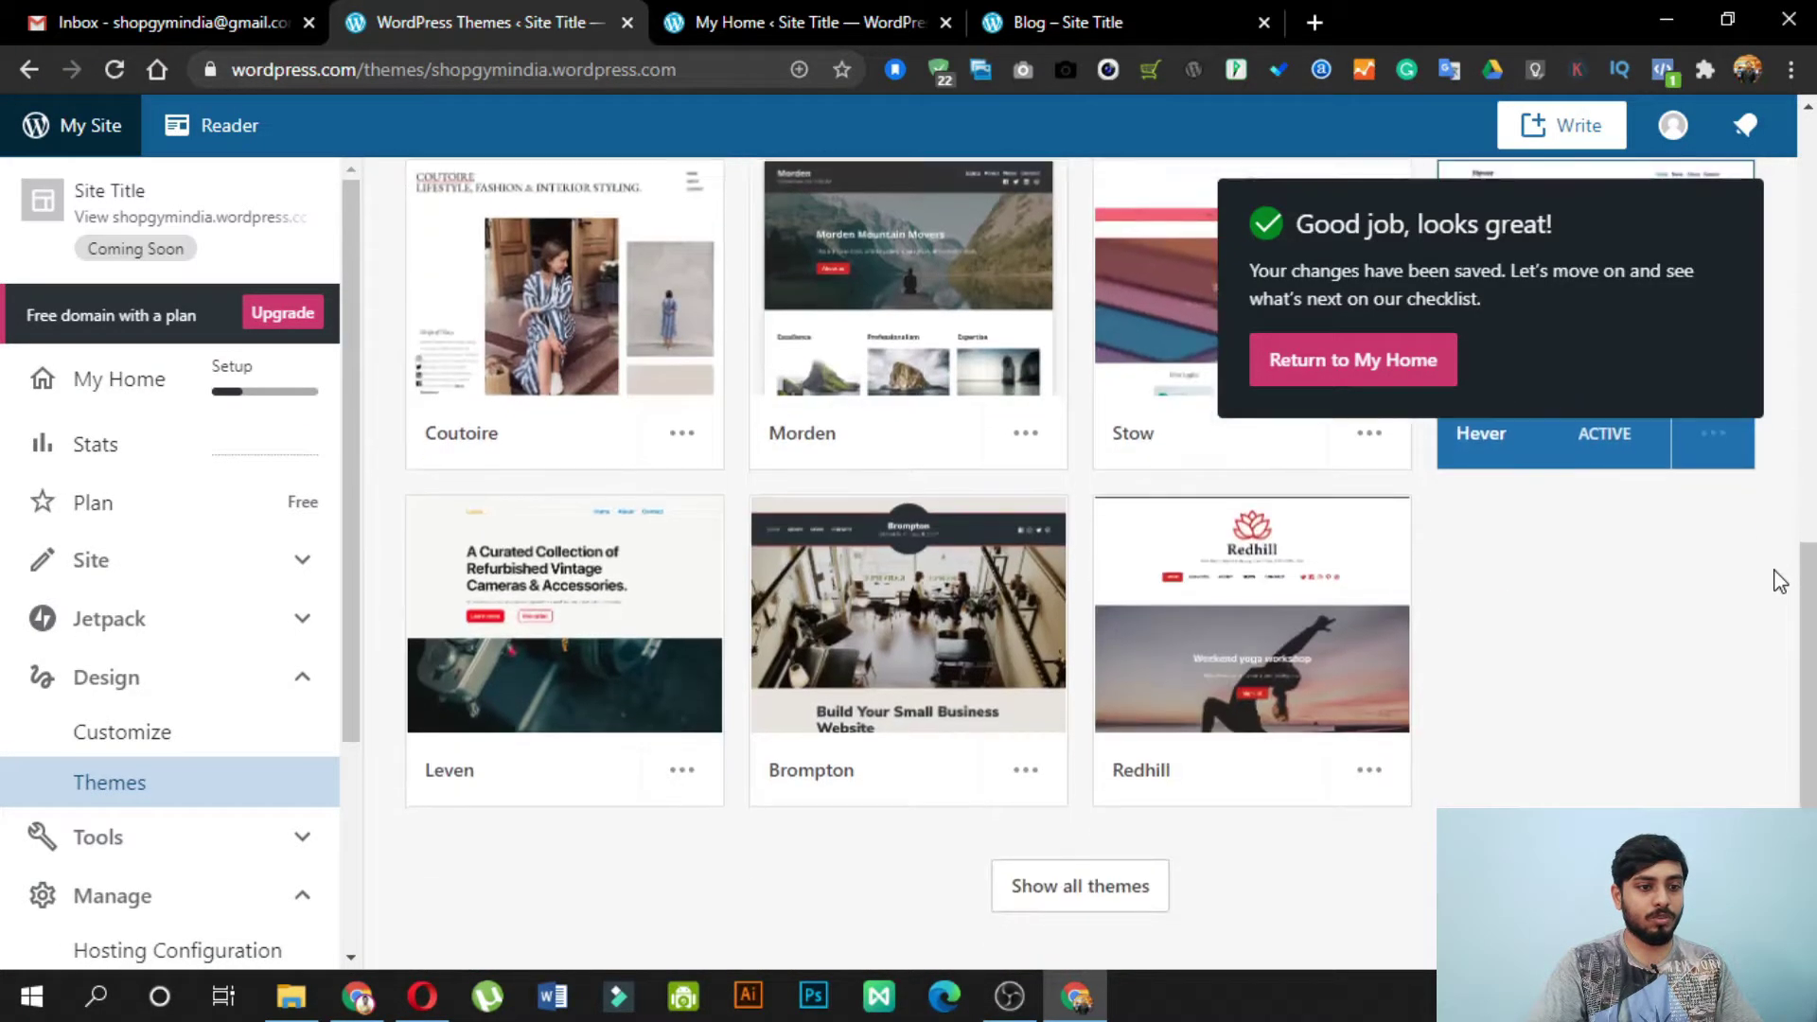
left_click(1051, 895)
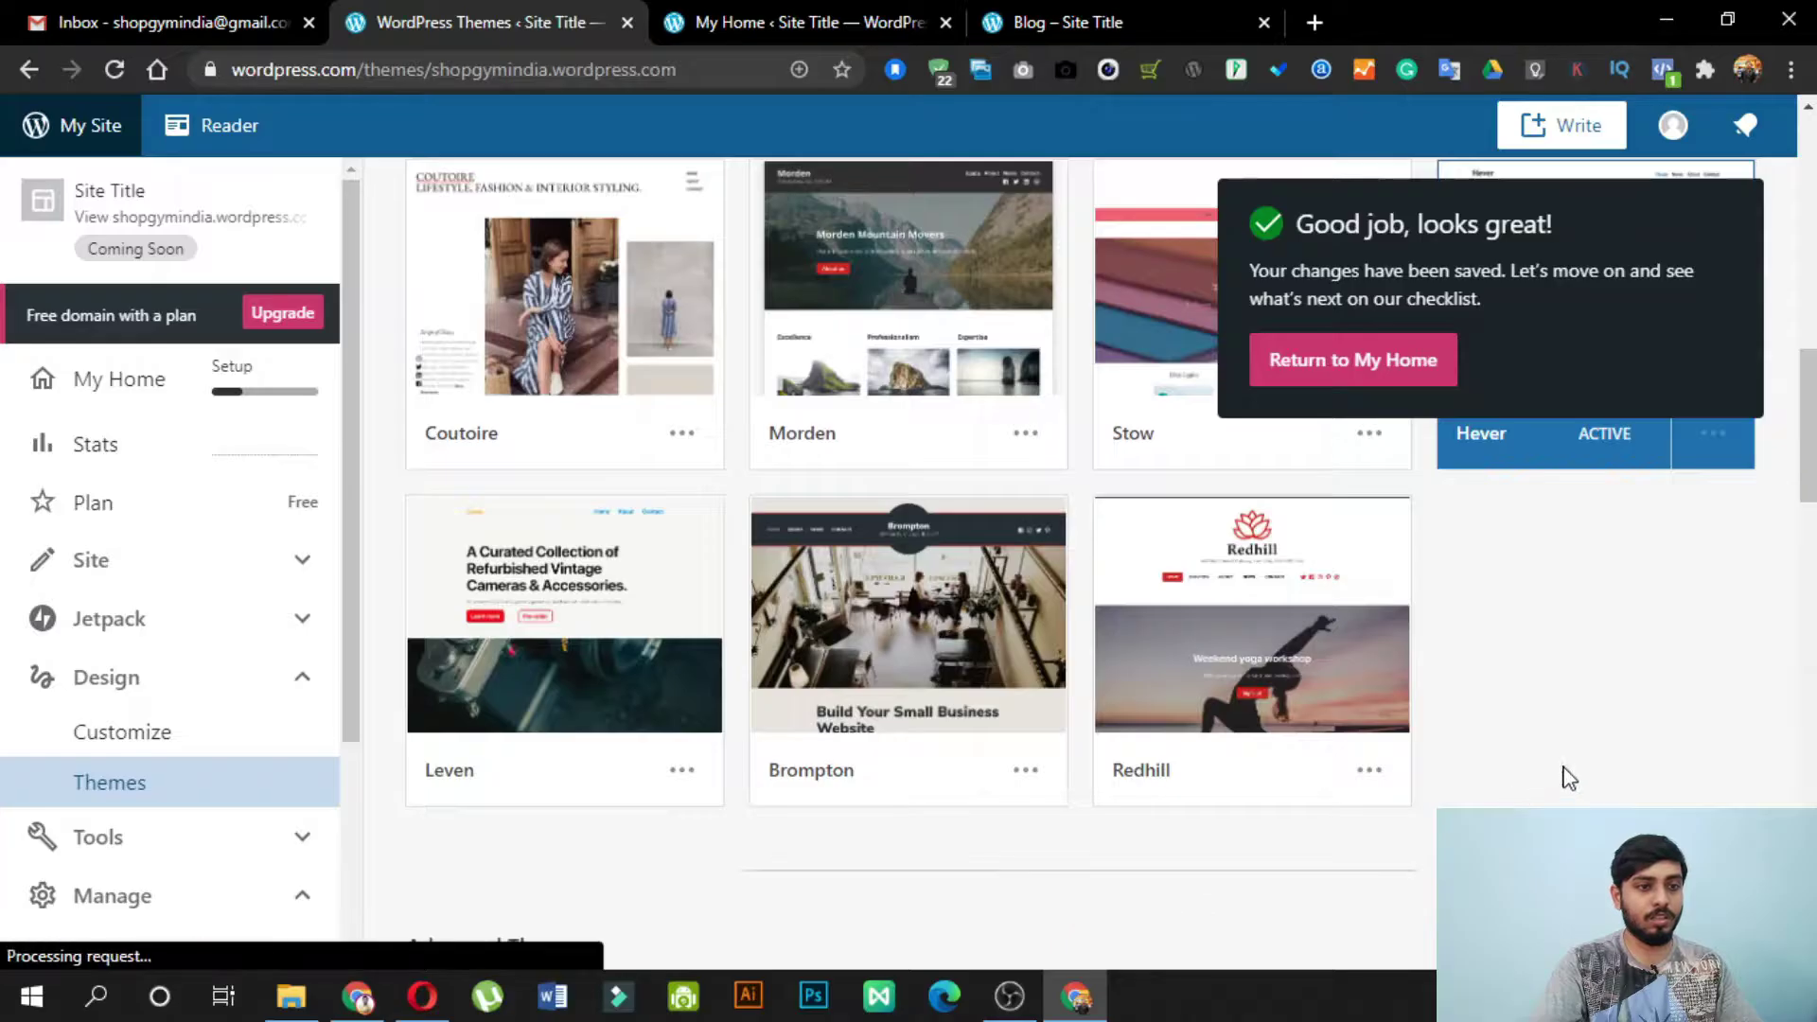
Step: Search the free advanced themes for "gym", then clear the search
scroll(1565, 713, "down", 8)
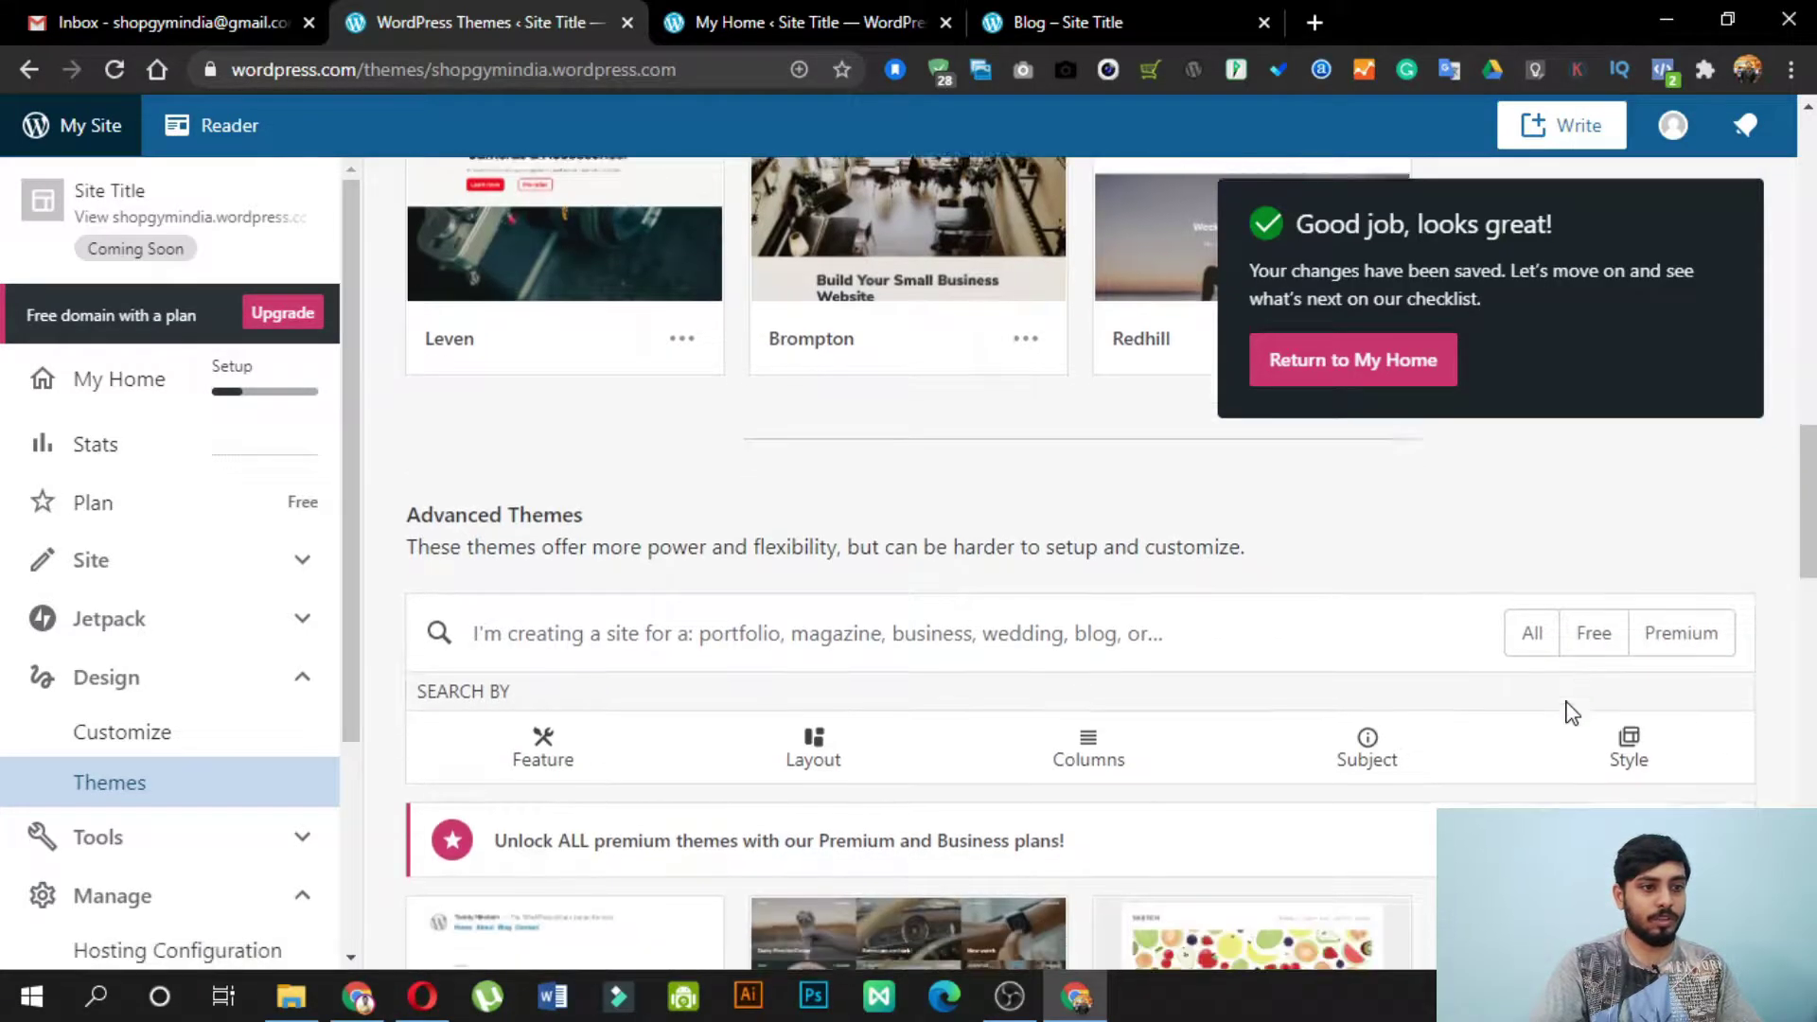
scroll(1566, 712, "up", 2)
left_click(961, 540)
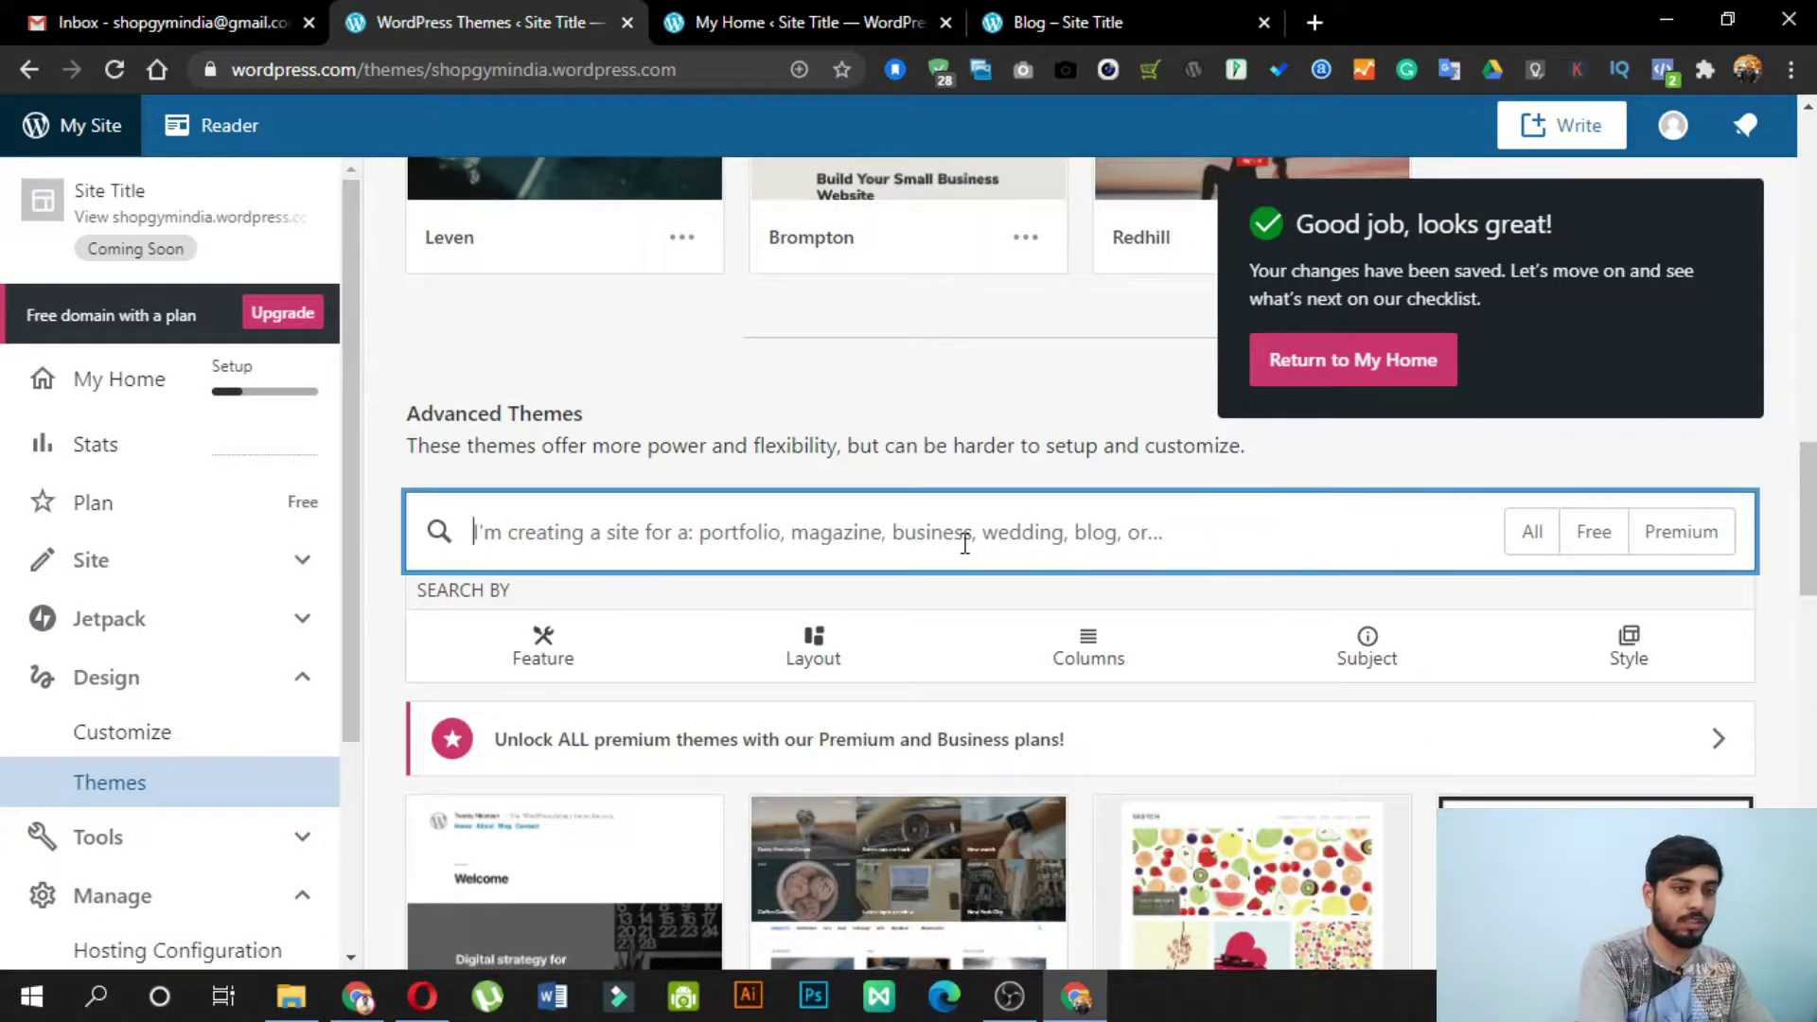
type("gym")
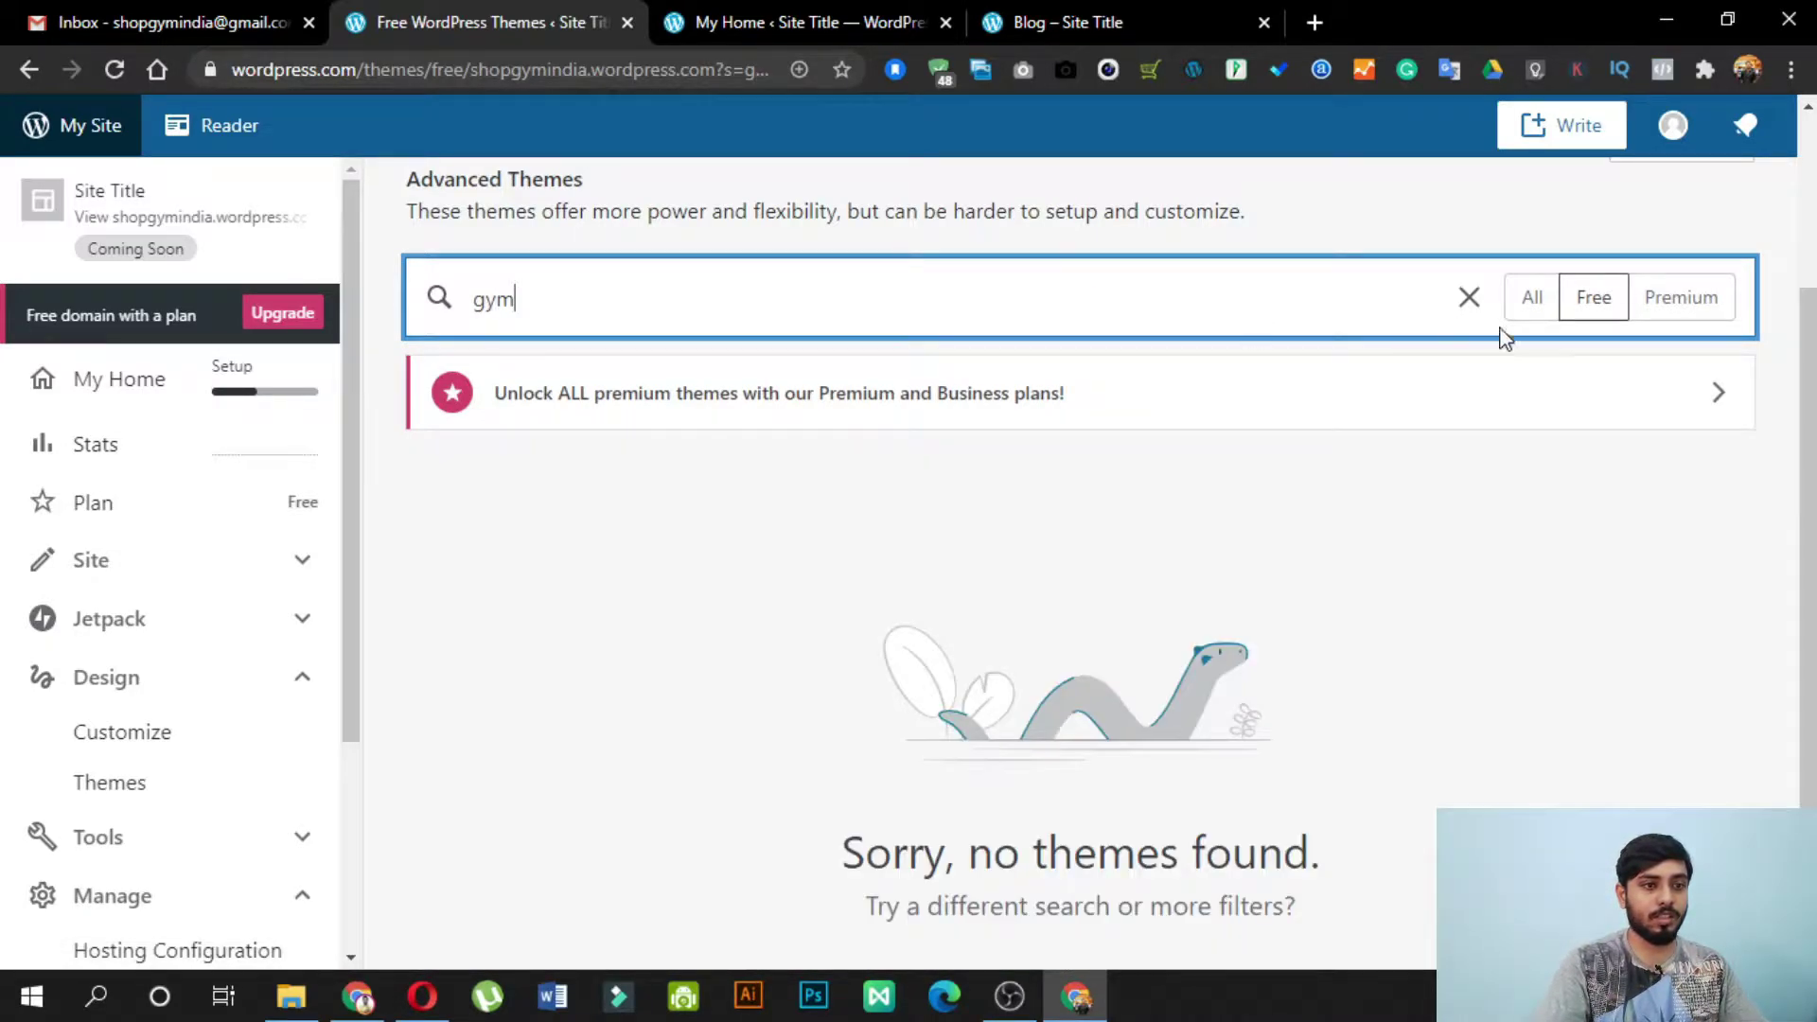
left_click(1469, 299)
Step: Open the details of the free Balasana theme and examine its description and page preview
scroll(1115, 377, "down", 6)
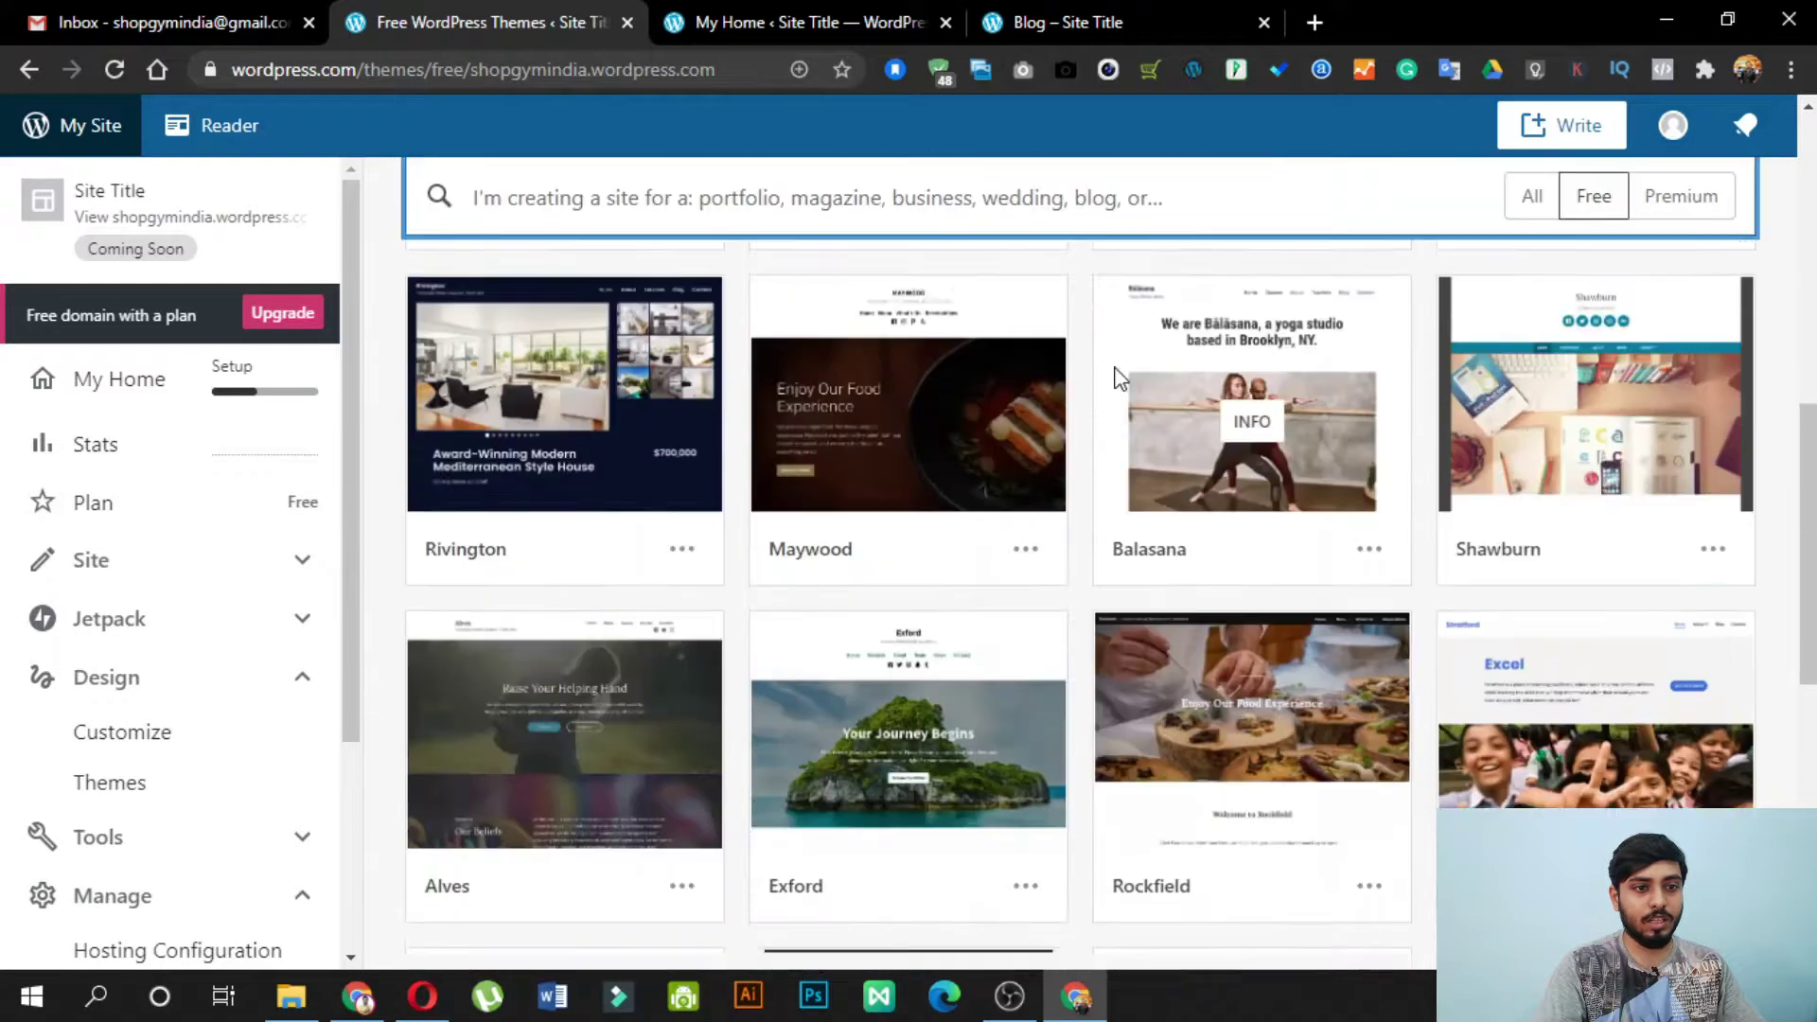
scroll(1218, 512, "up", 1)
left_click(1332, 659)
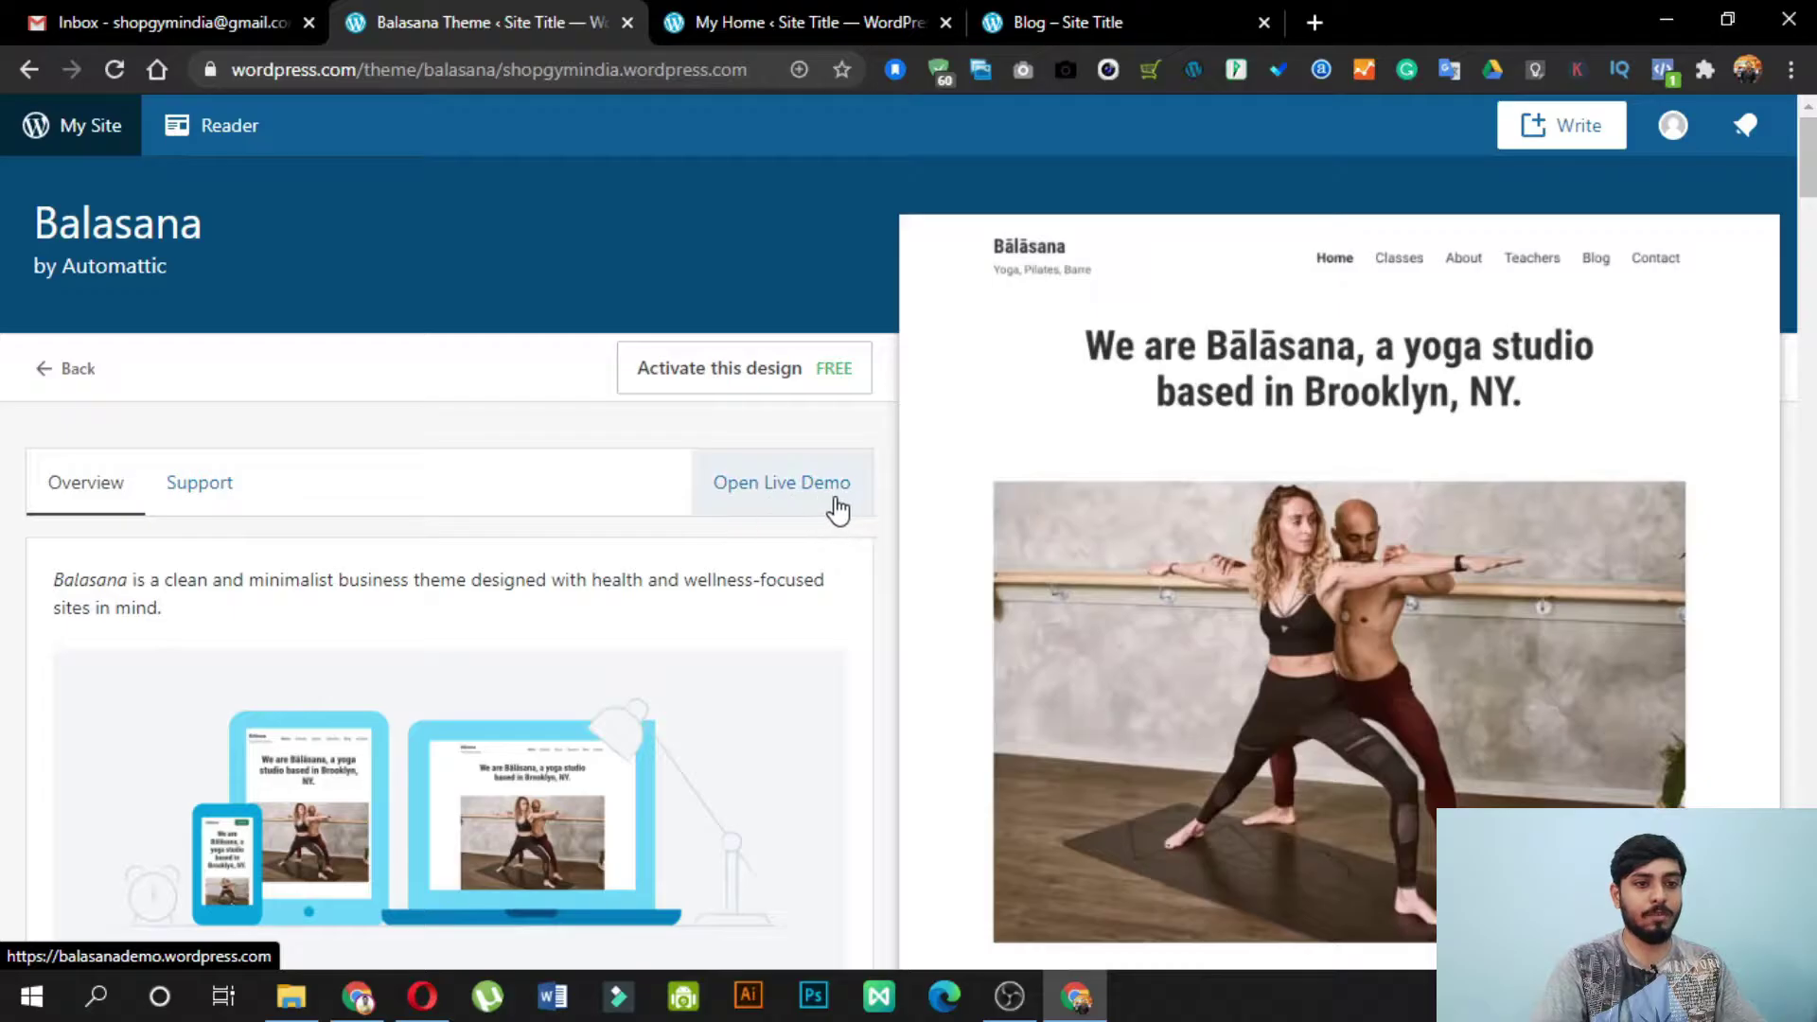
scroll(1315, 537, "down", 20)
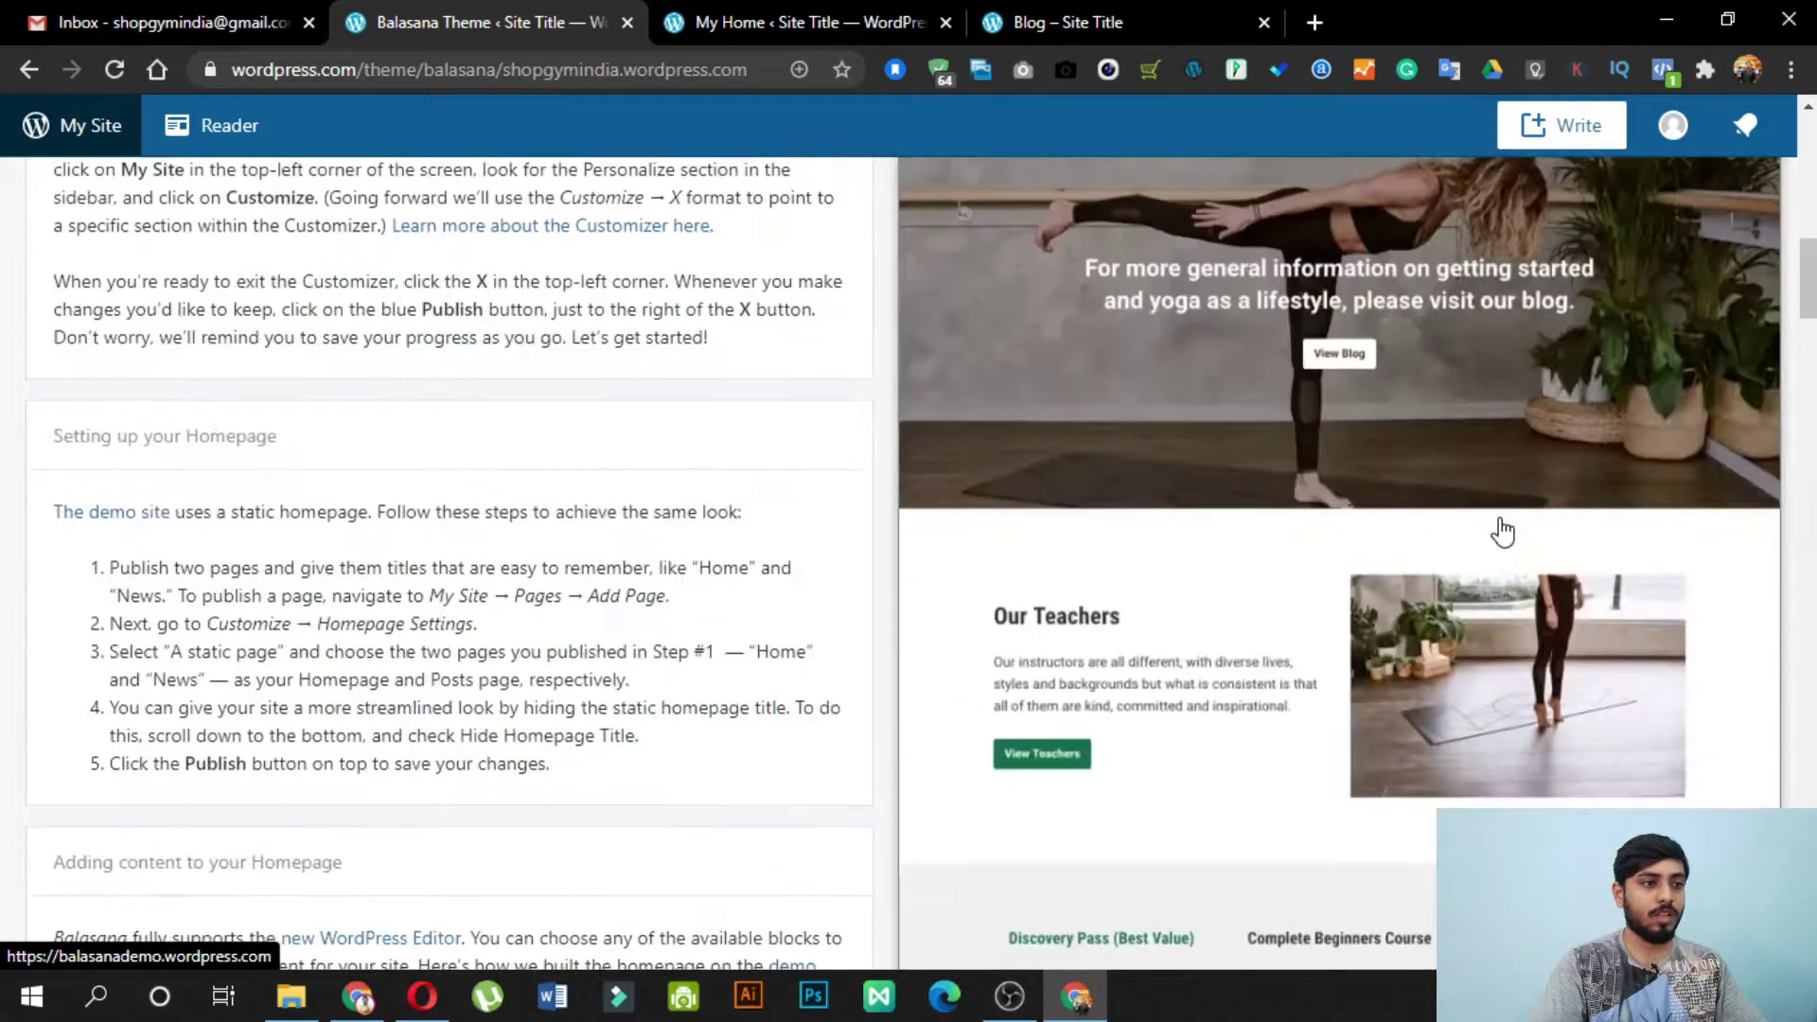
scroll(1496, 546, "up", 13)
scroll(1496, 546, "up", 10)
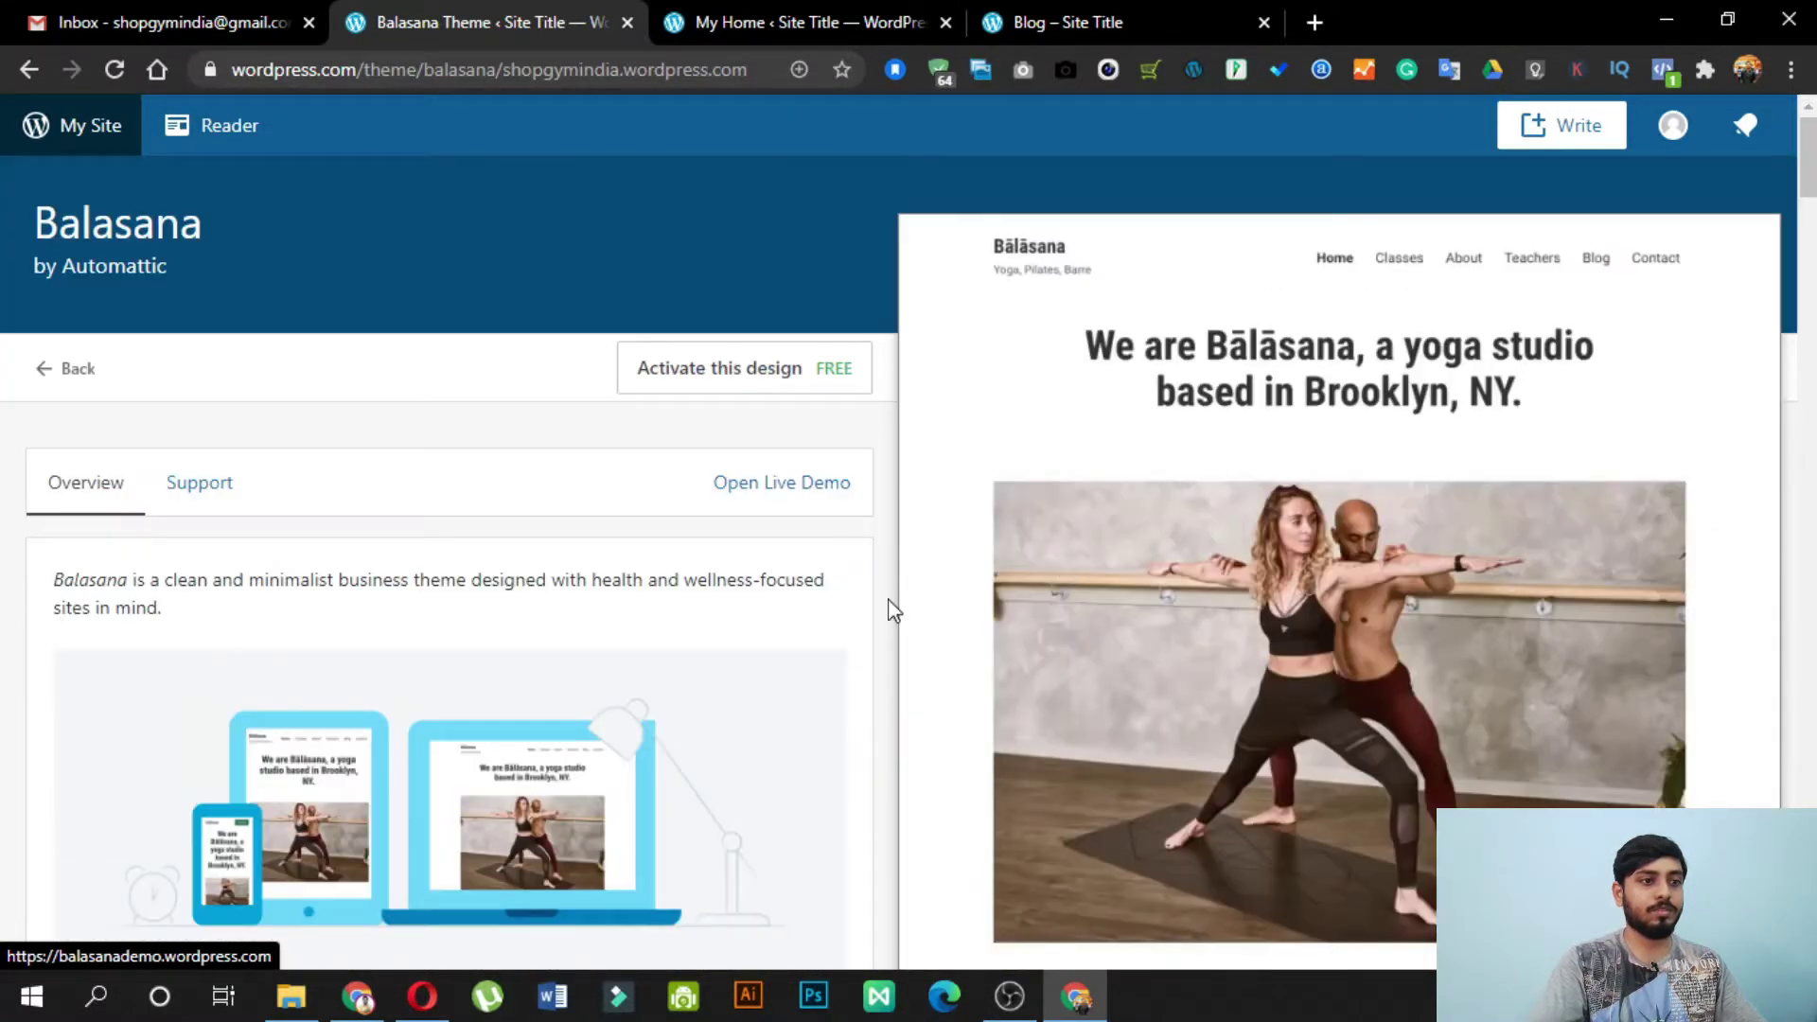
Step: Look over the Balasana theme's live demo, then activate Balasana for the site and accept the homepage layout change
left_click(814, 492)
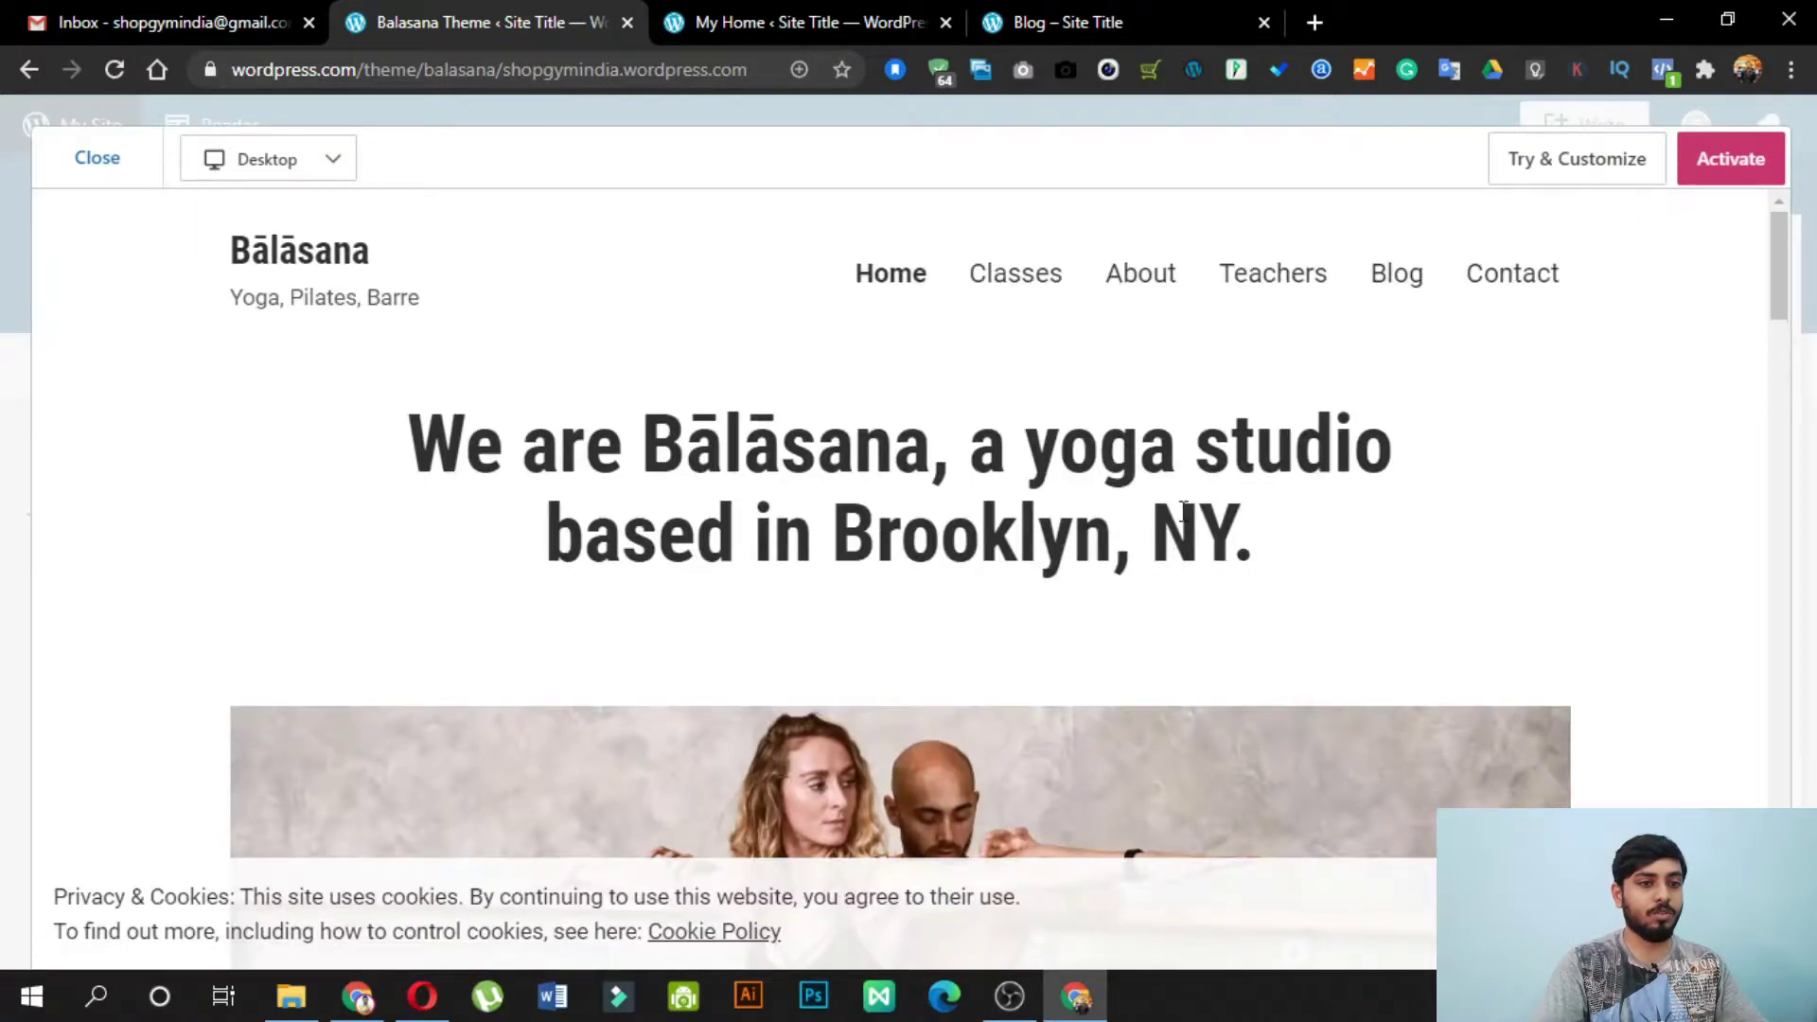
scroll(1155, 520, "down", 8)
scroll(1190, 520, "down", 15)
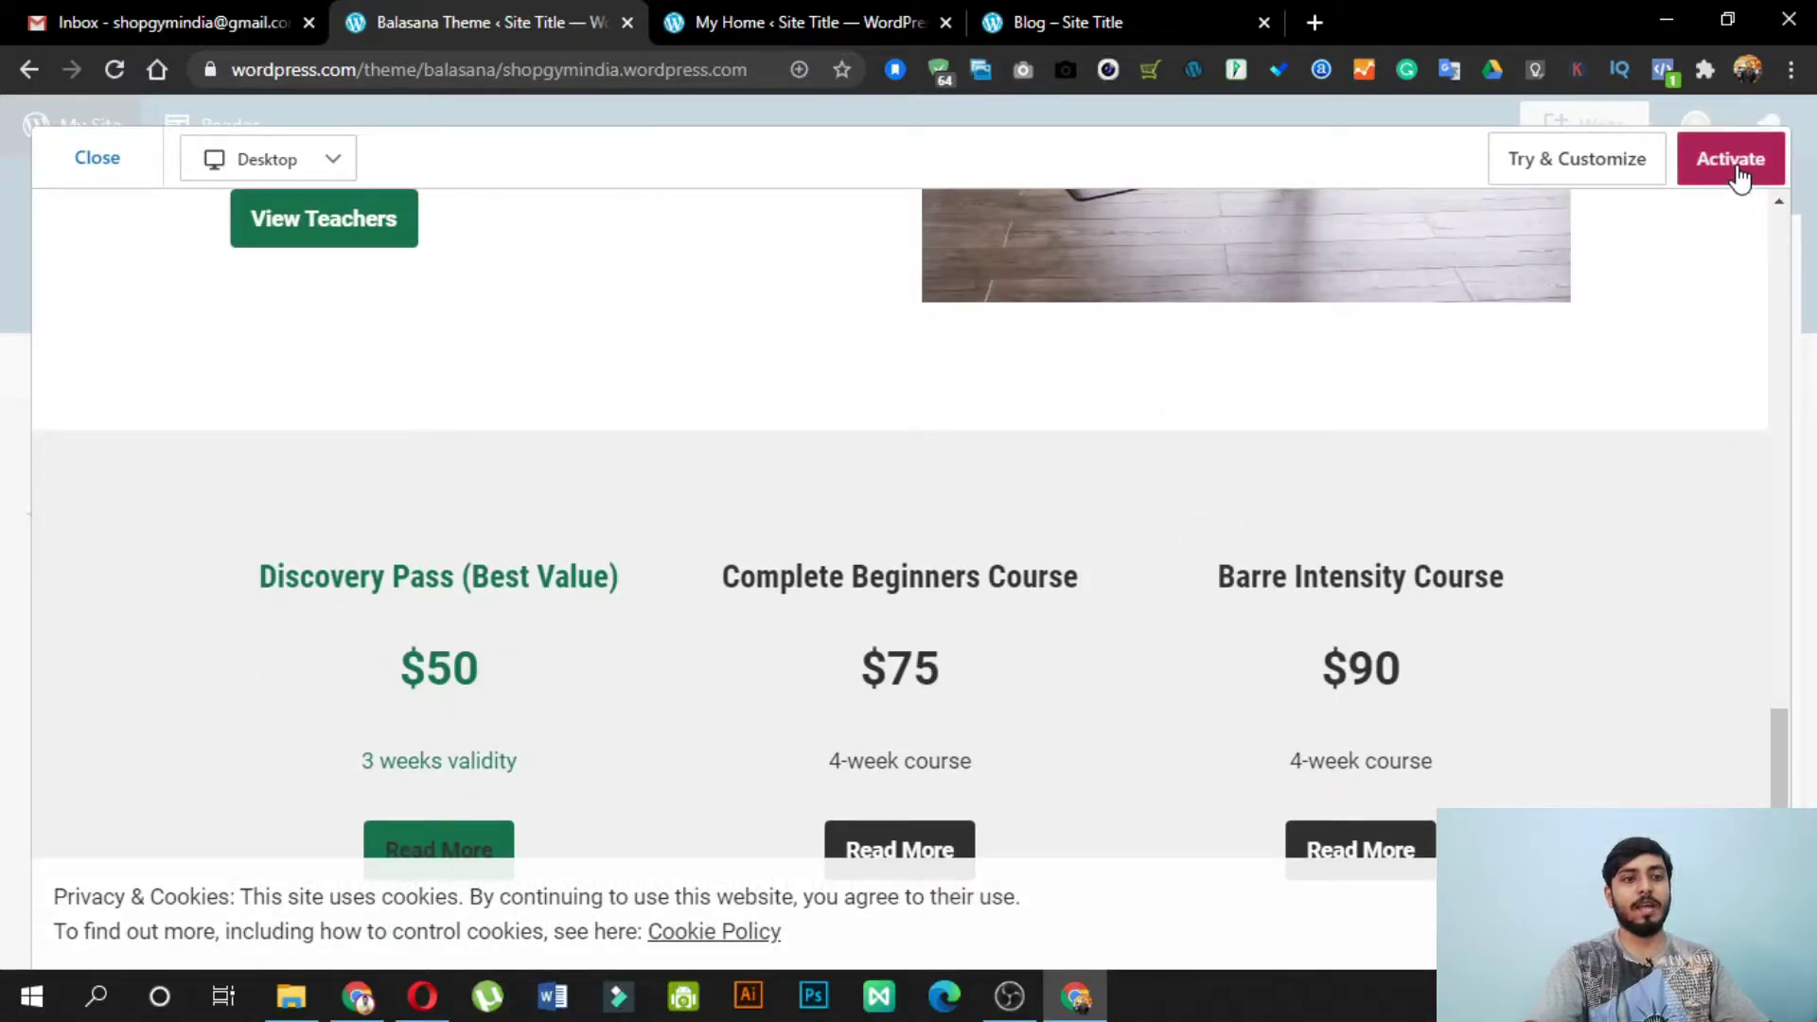
left_click(1731, 161)
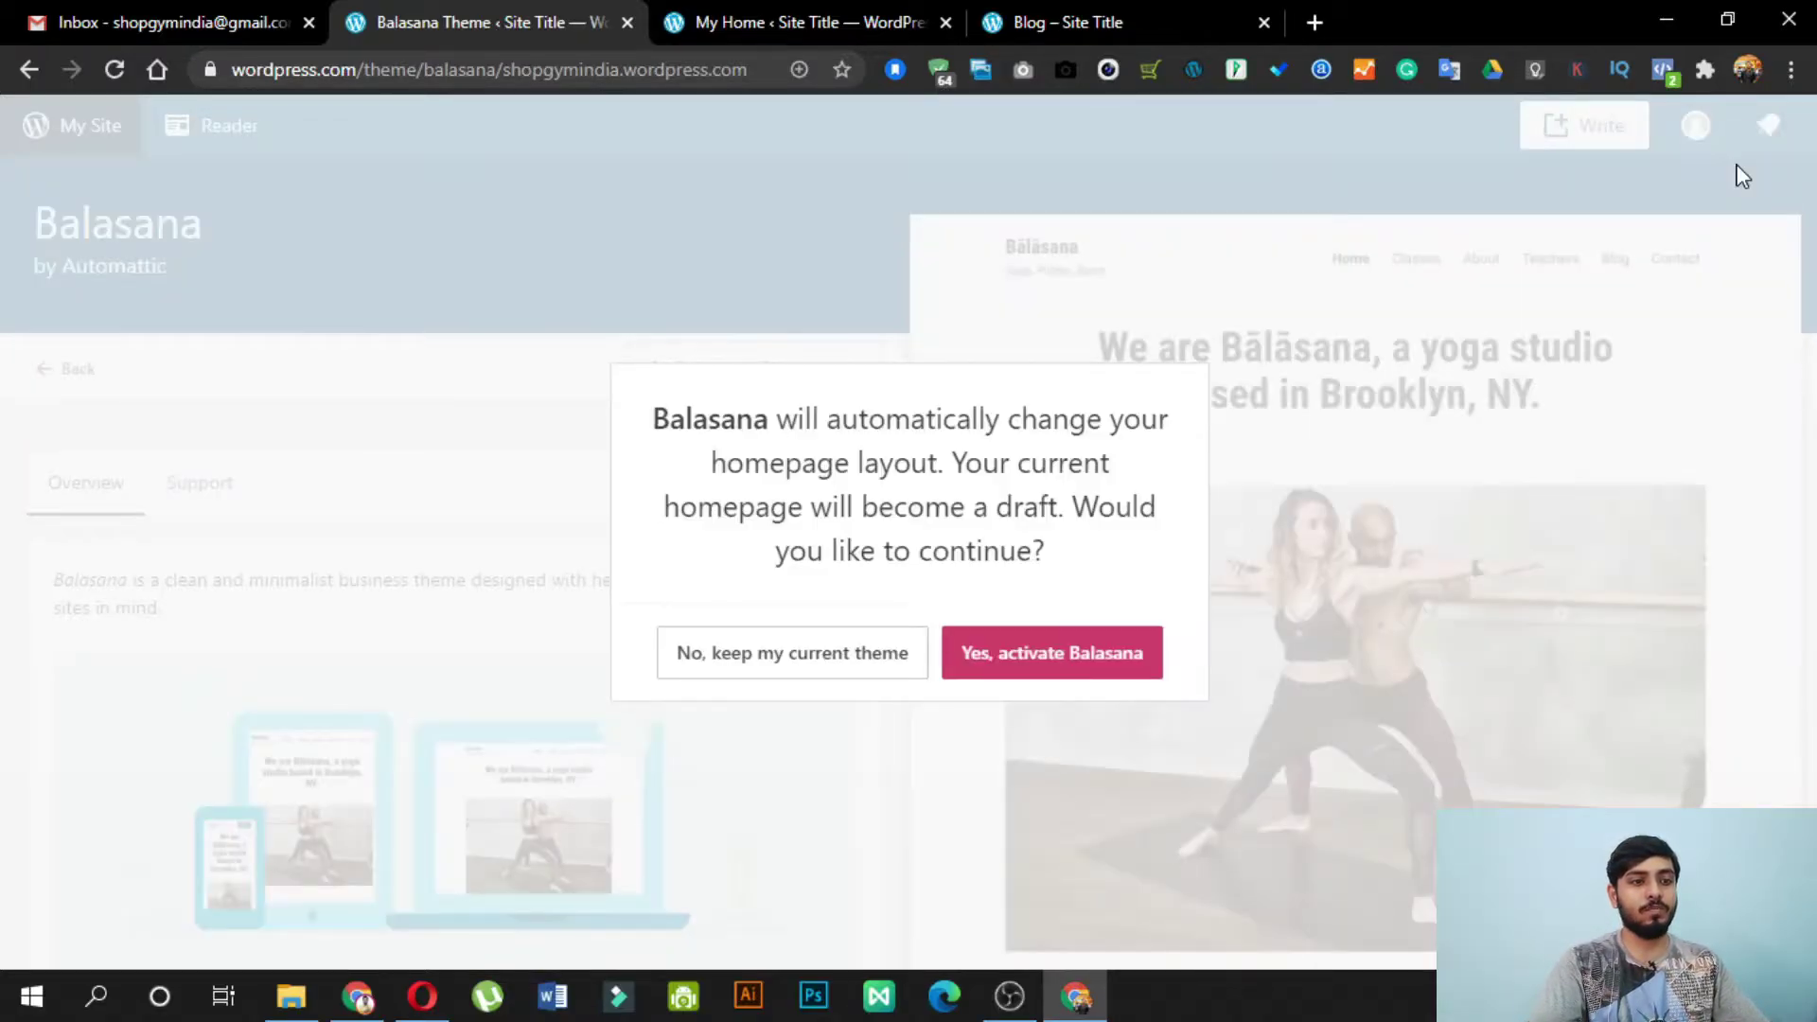
left_click(1075, 651)
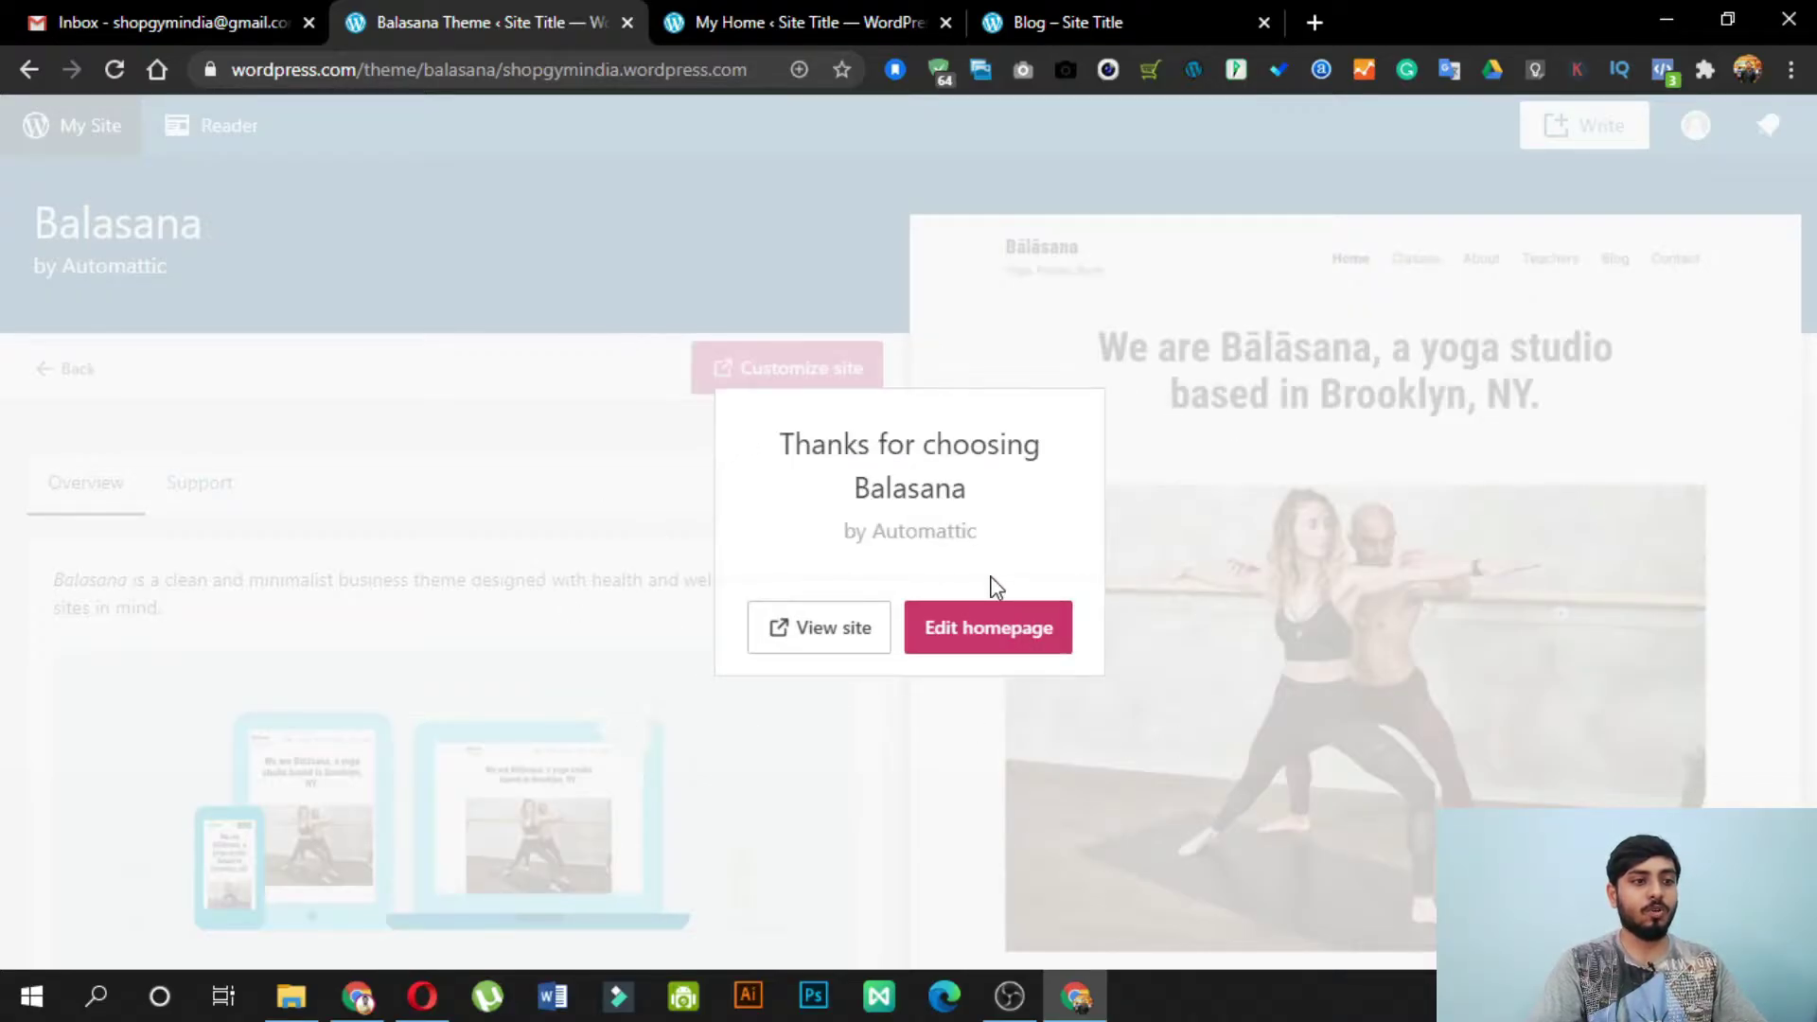
Step: Open the site with its new theme in a separate tab and start editing the homepage
right_click(819, 632)
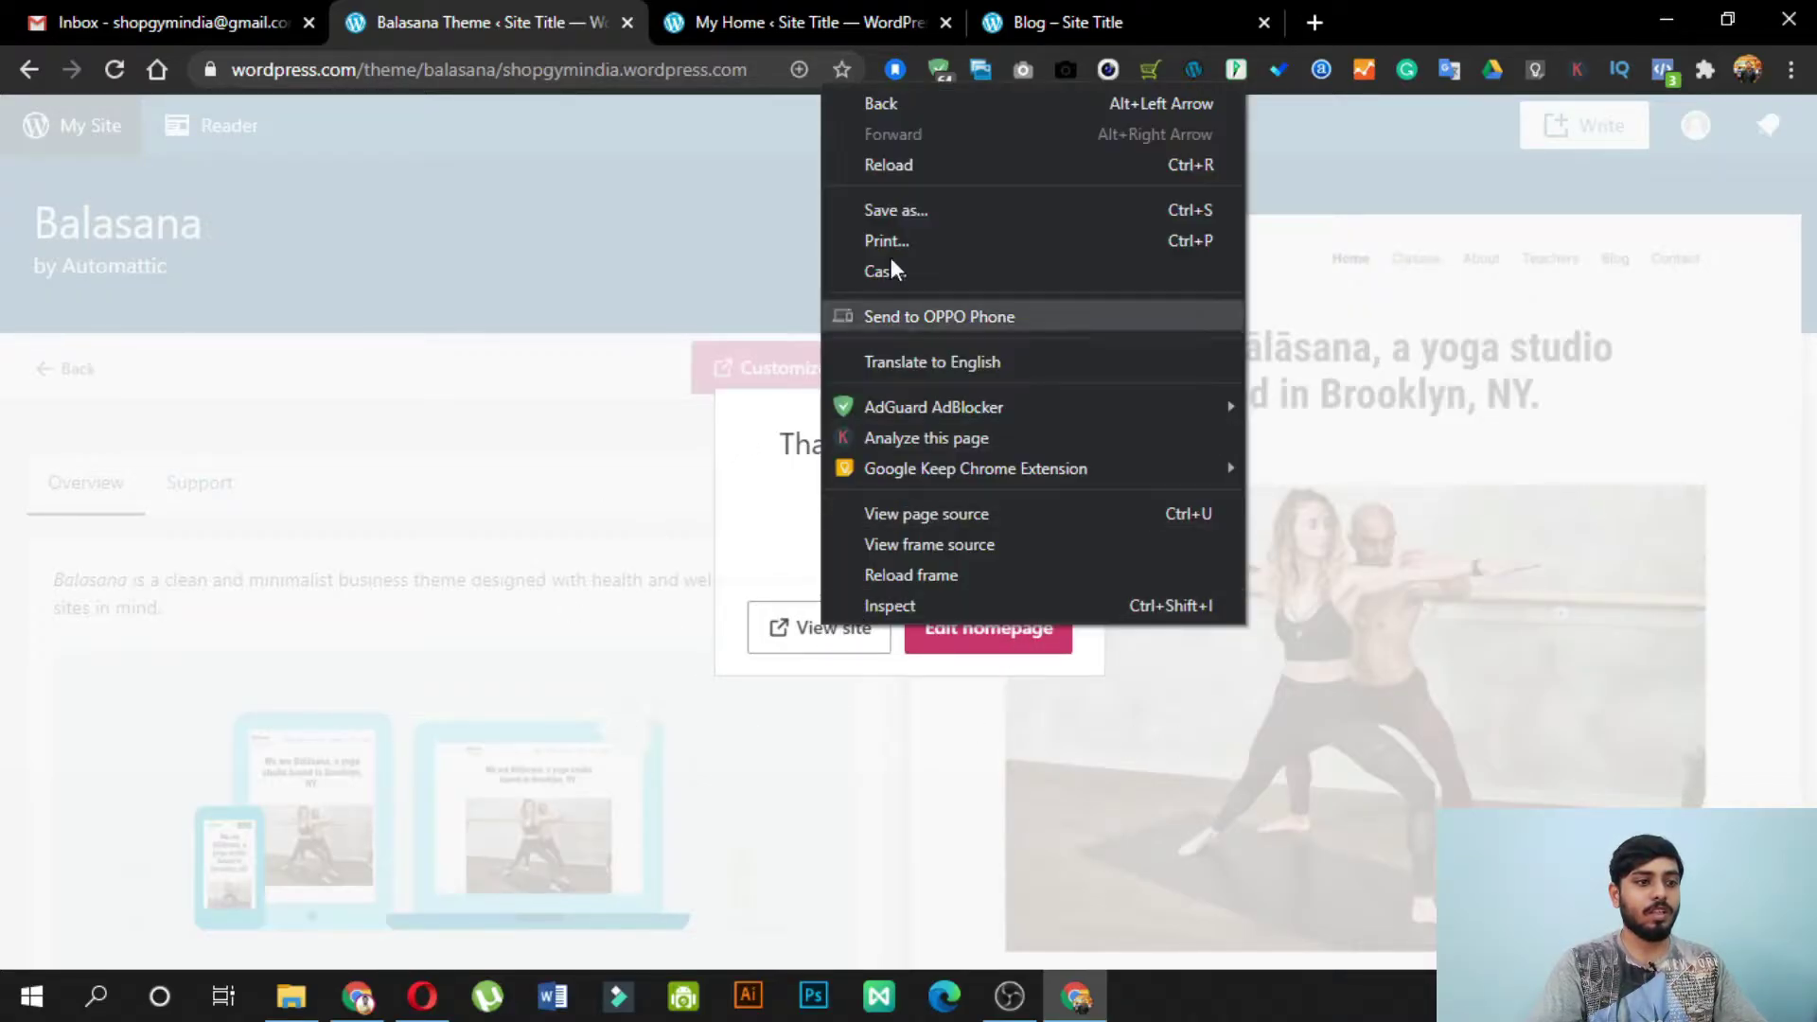
left_click(799, 638)
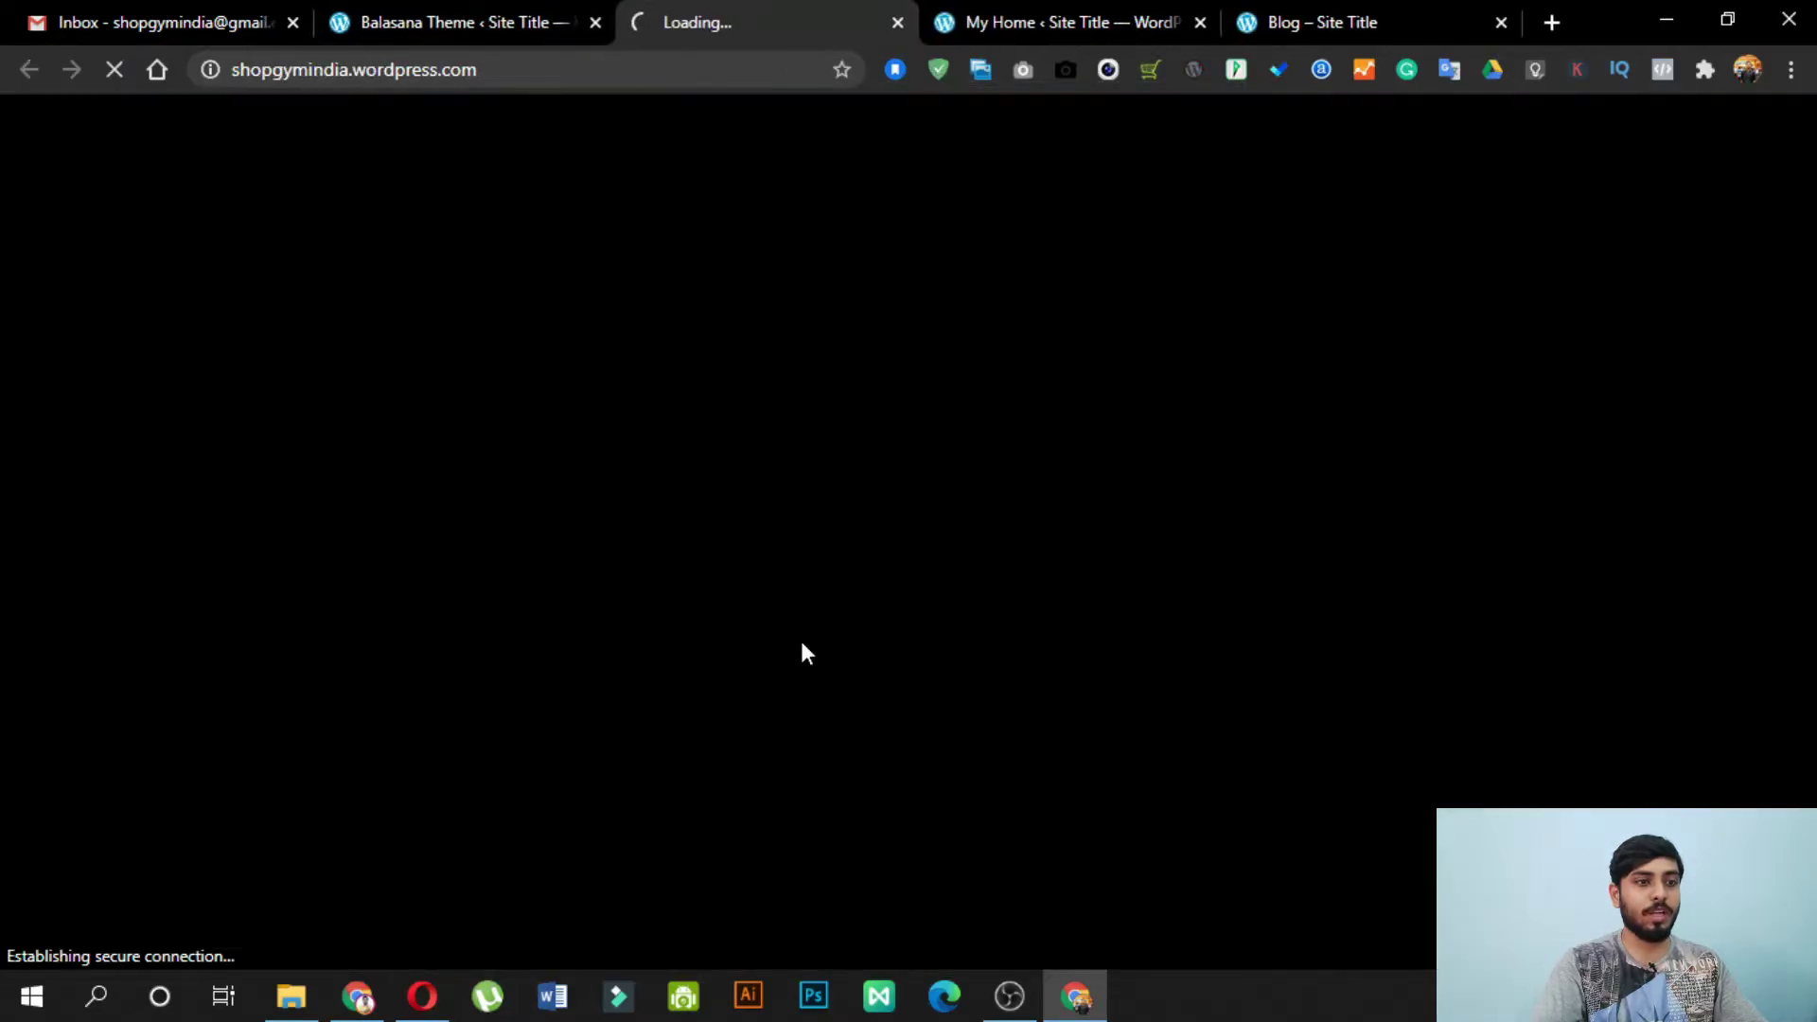
left_click(414, 11)
left_click(1022, 647)
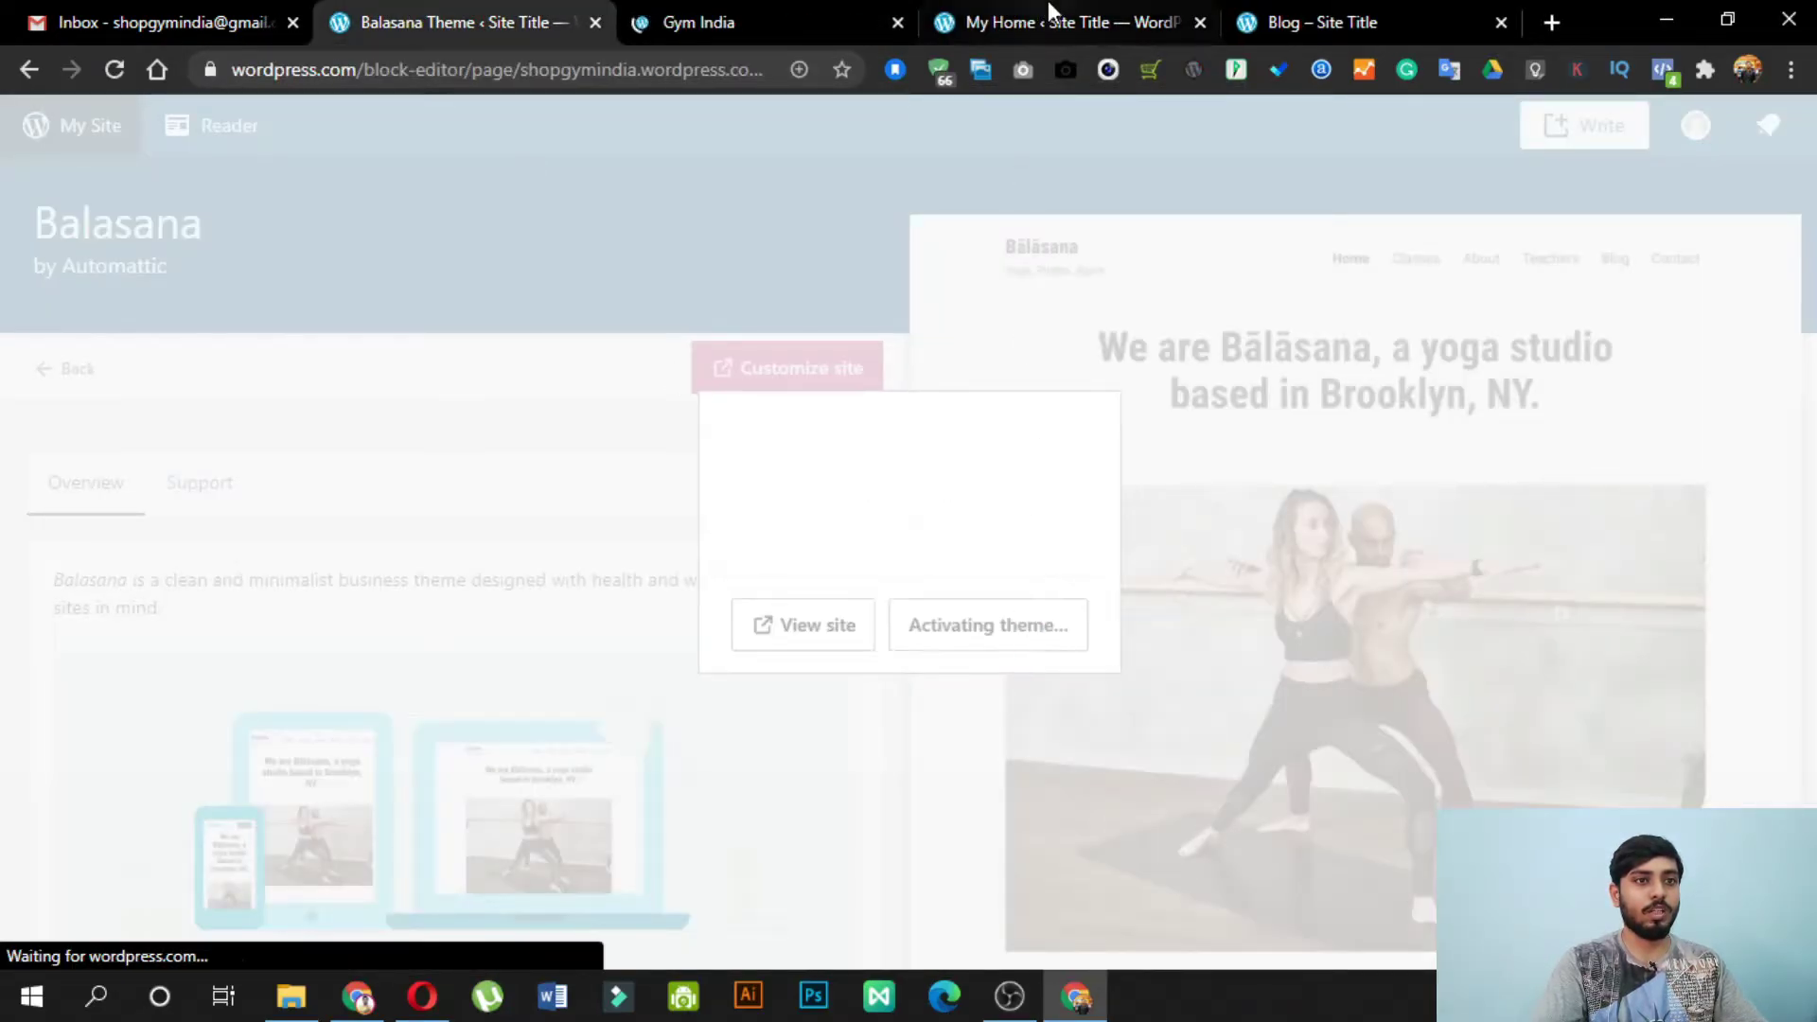
Step: Close the outdated My Home and Blog tabs that still carry the old site title
left_click(1053, 11)
left_click(1202, 22)
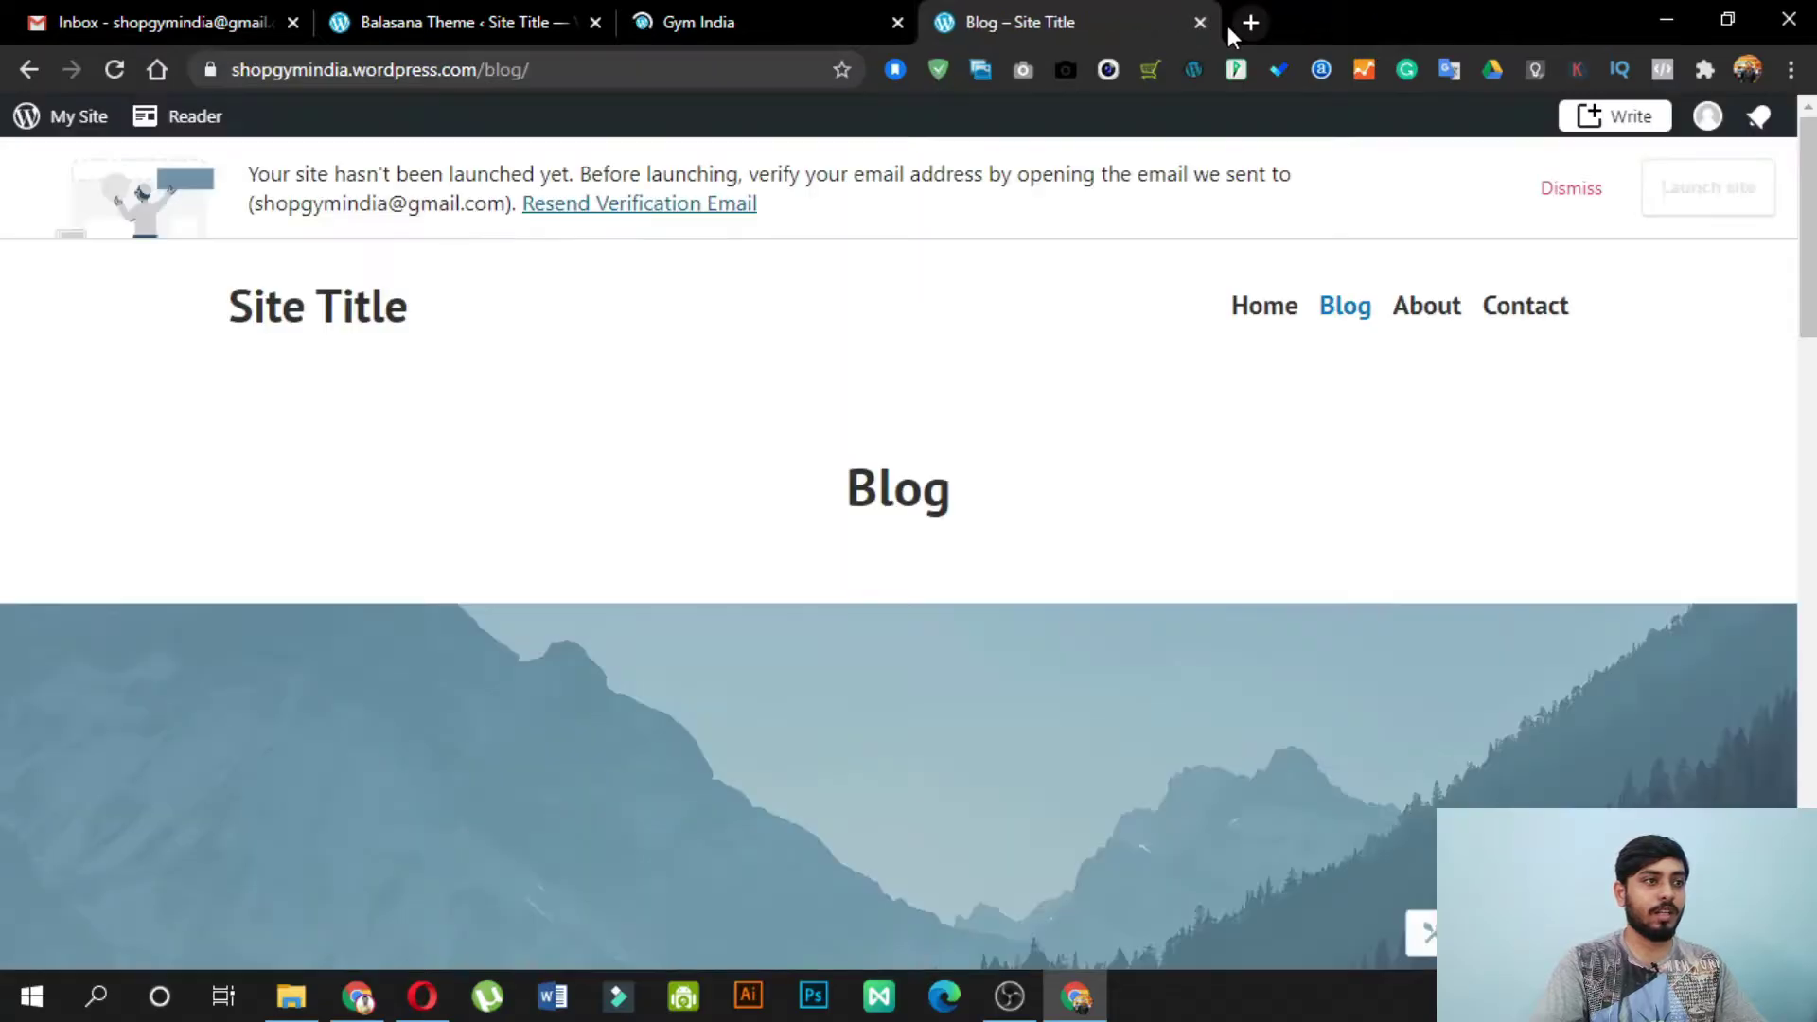
key("ctrl+w")
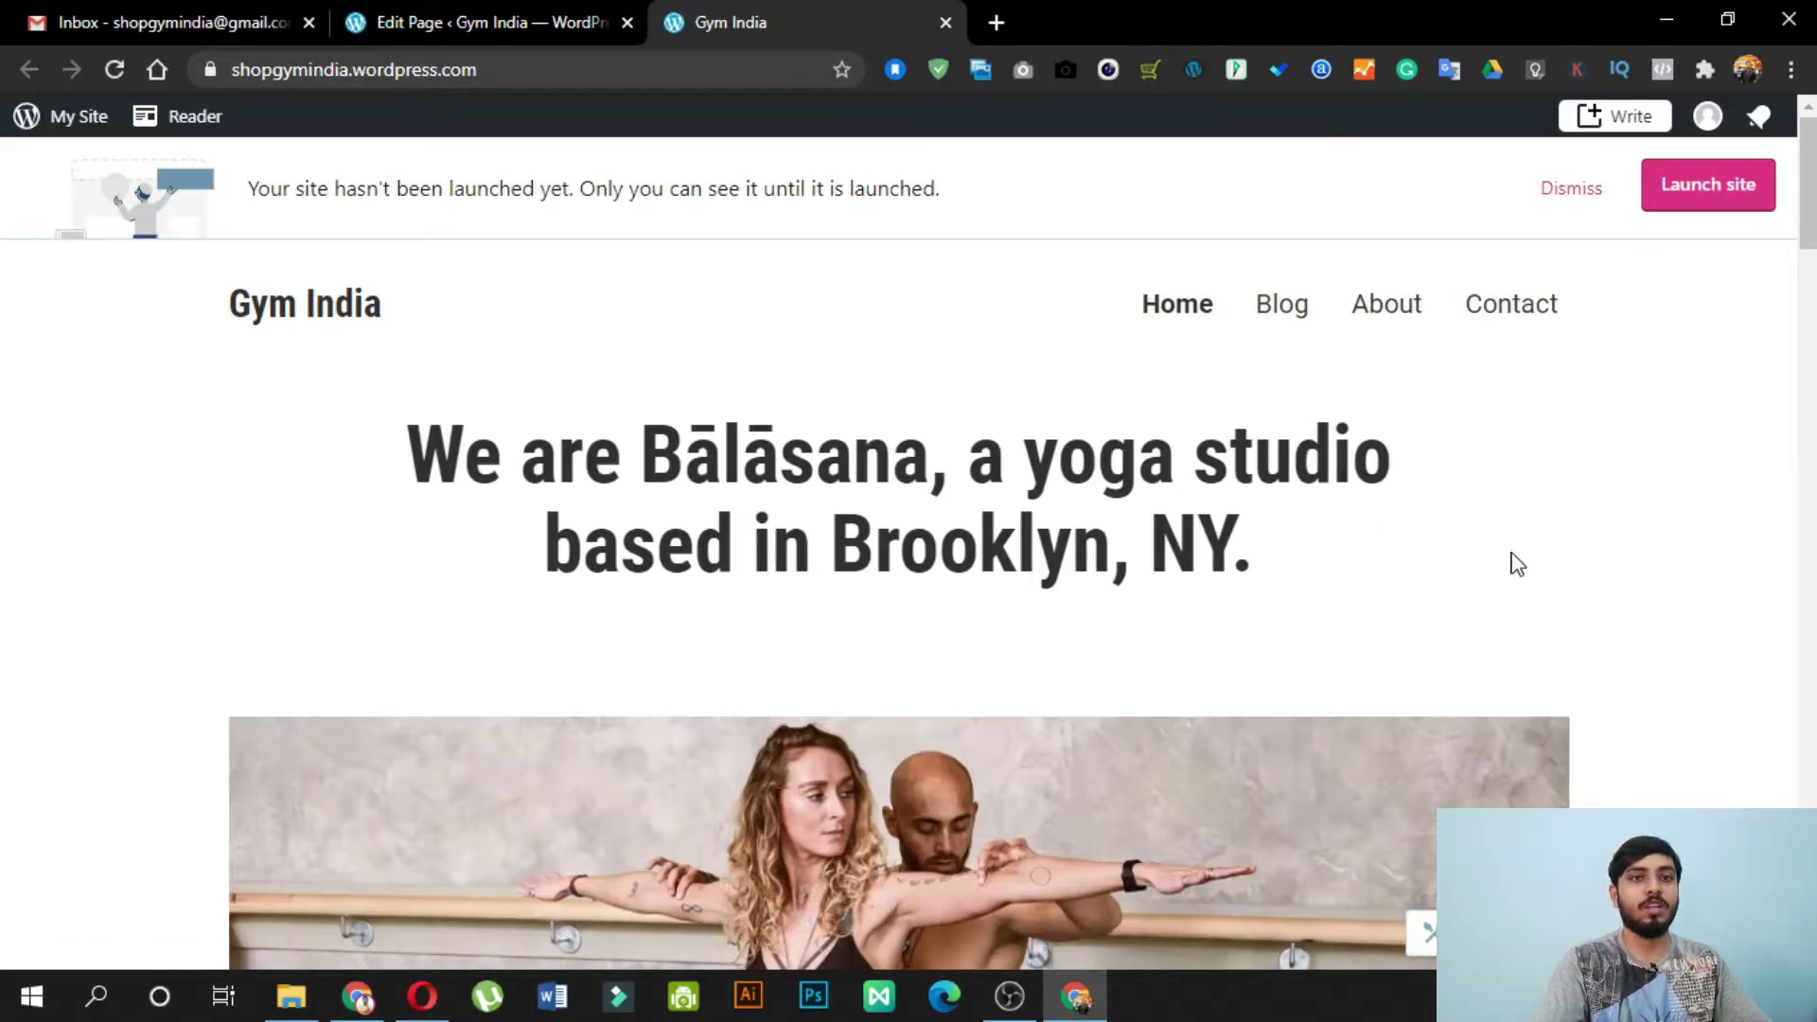
Step: Examine the site's homepage down to its footer and its Blog, About and Contact pages, then return to the homepage
scroll(1250, 615, "down", 20)
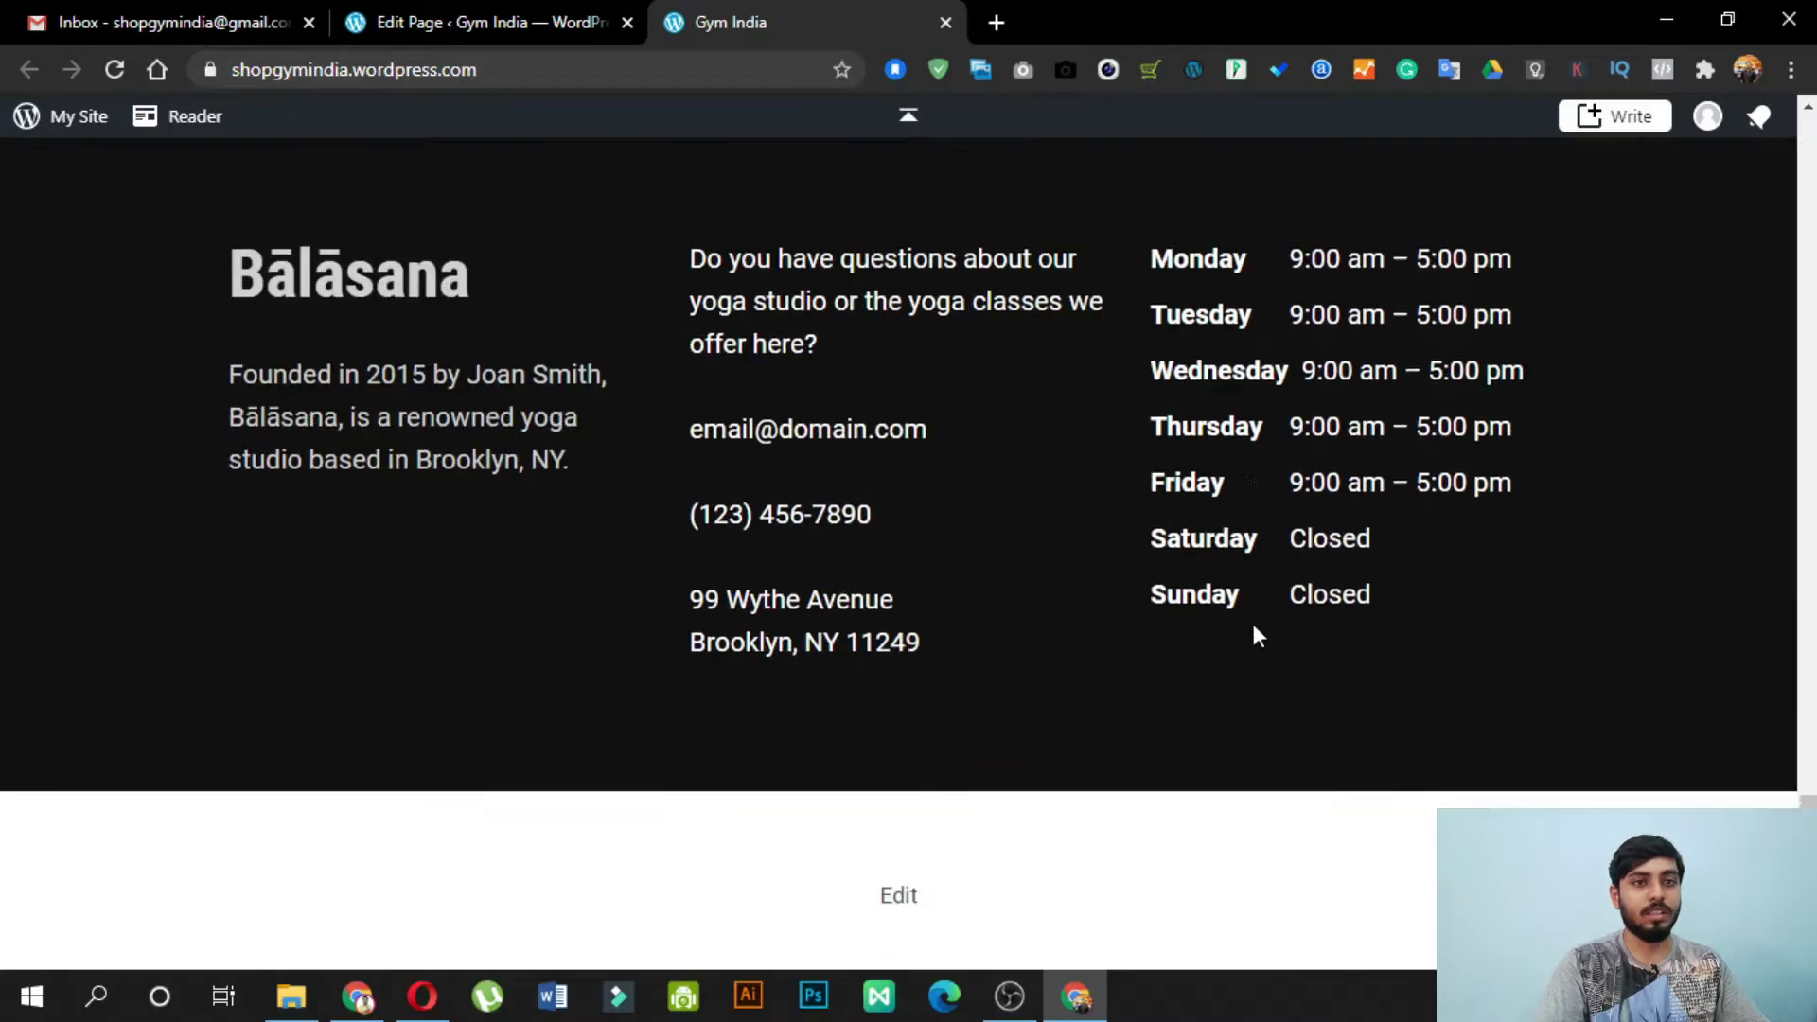
scroll(1255, 626, "up", 12)
scroll(1255, 626, "up", 10)
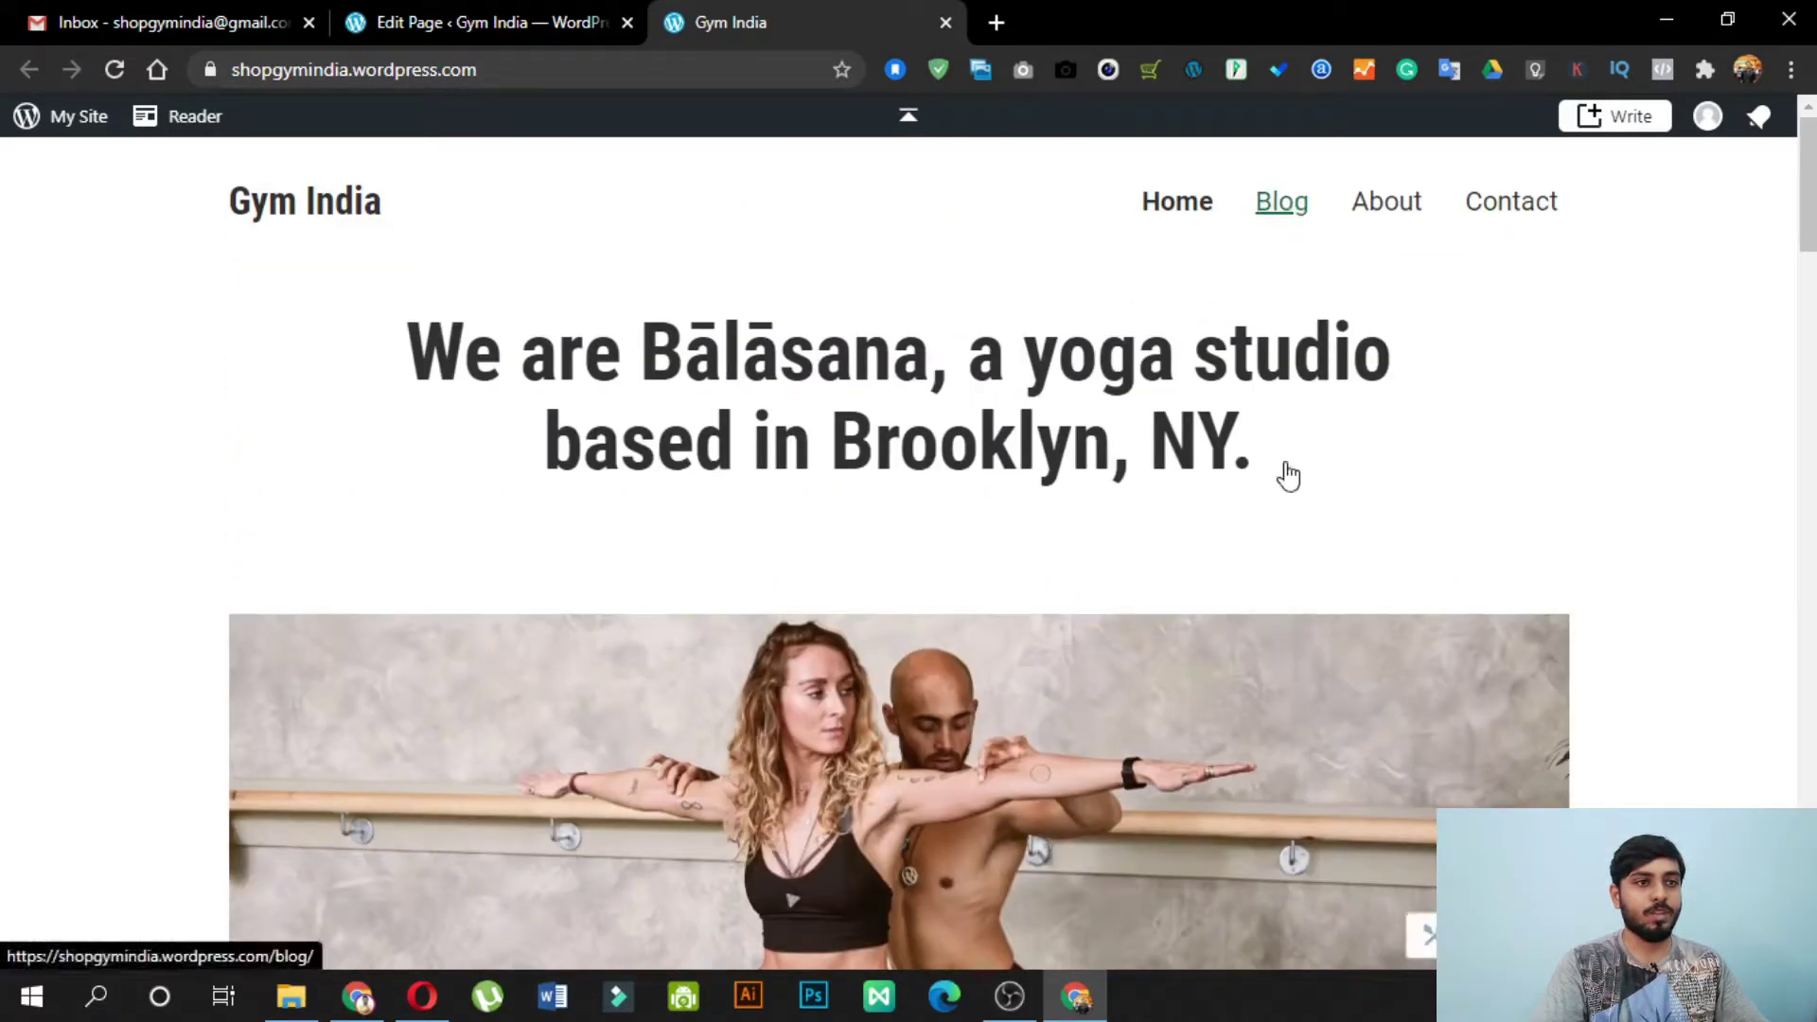
left_click(1277, 203)
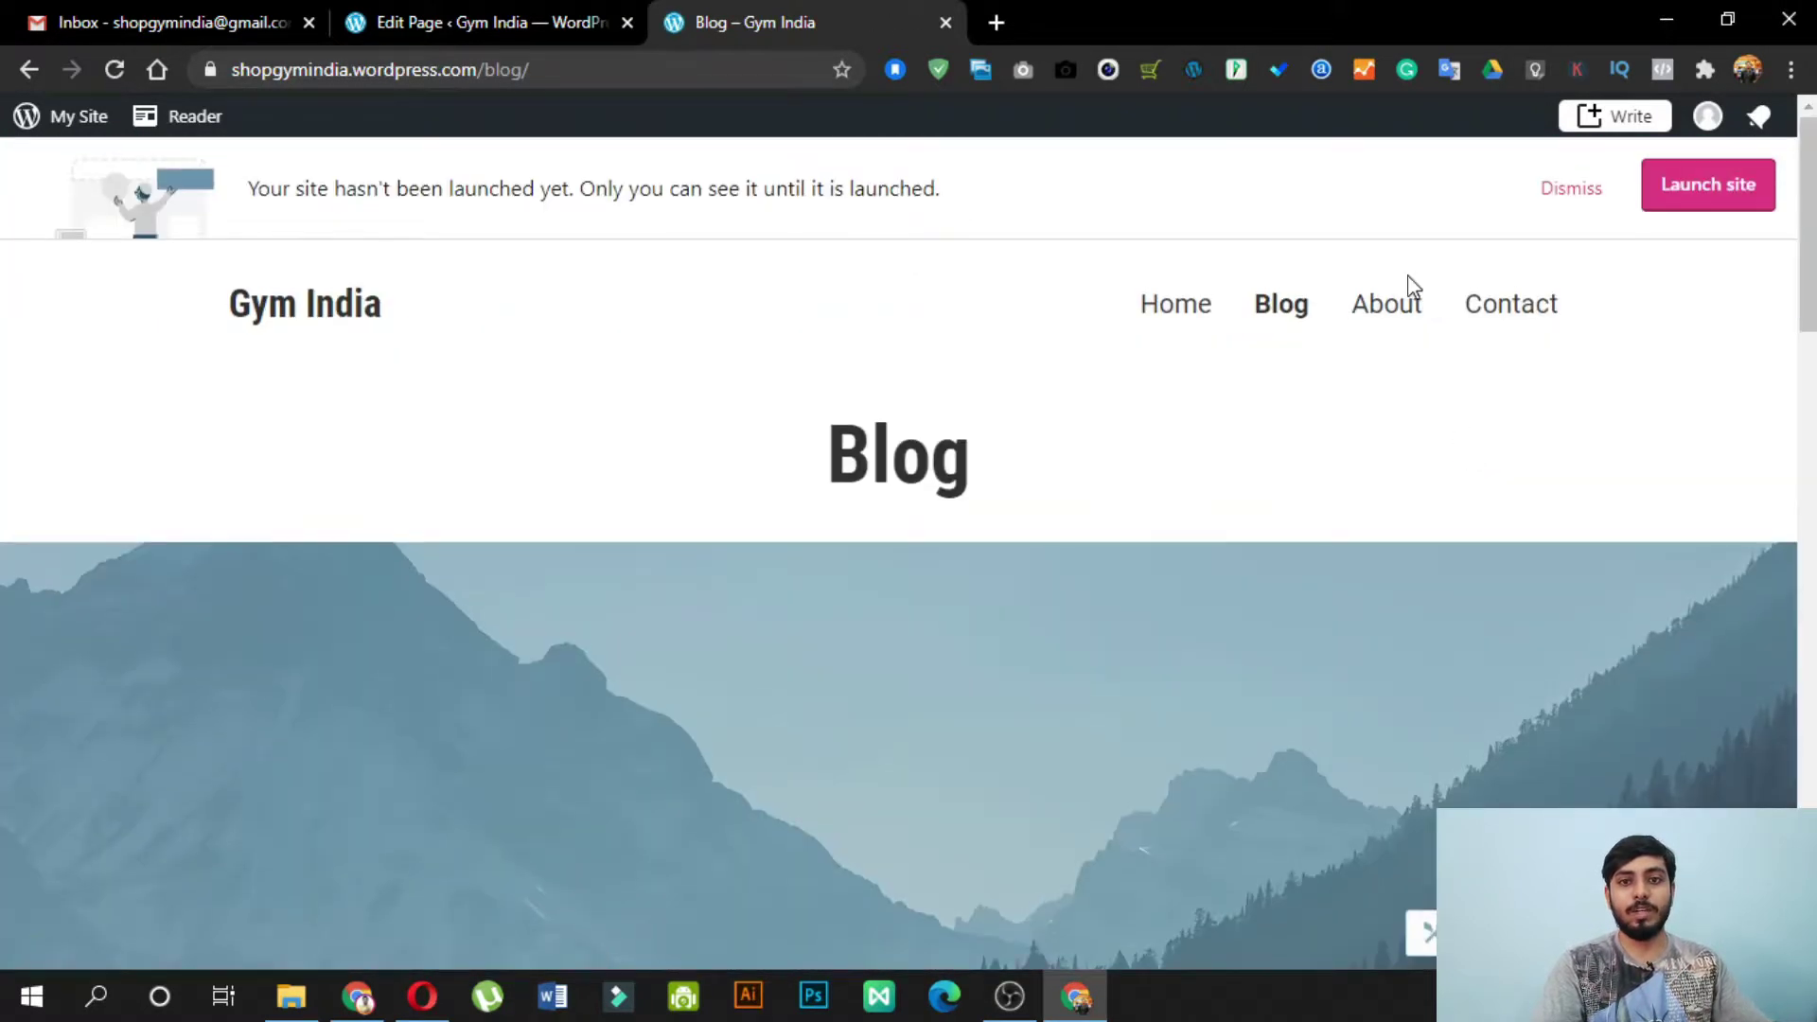
left_click(1413, 316)
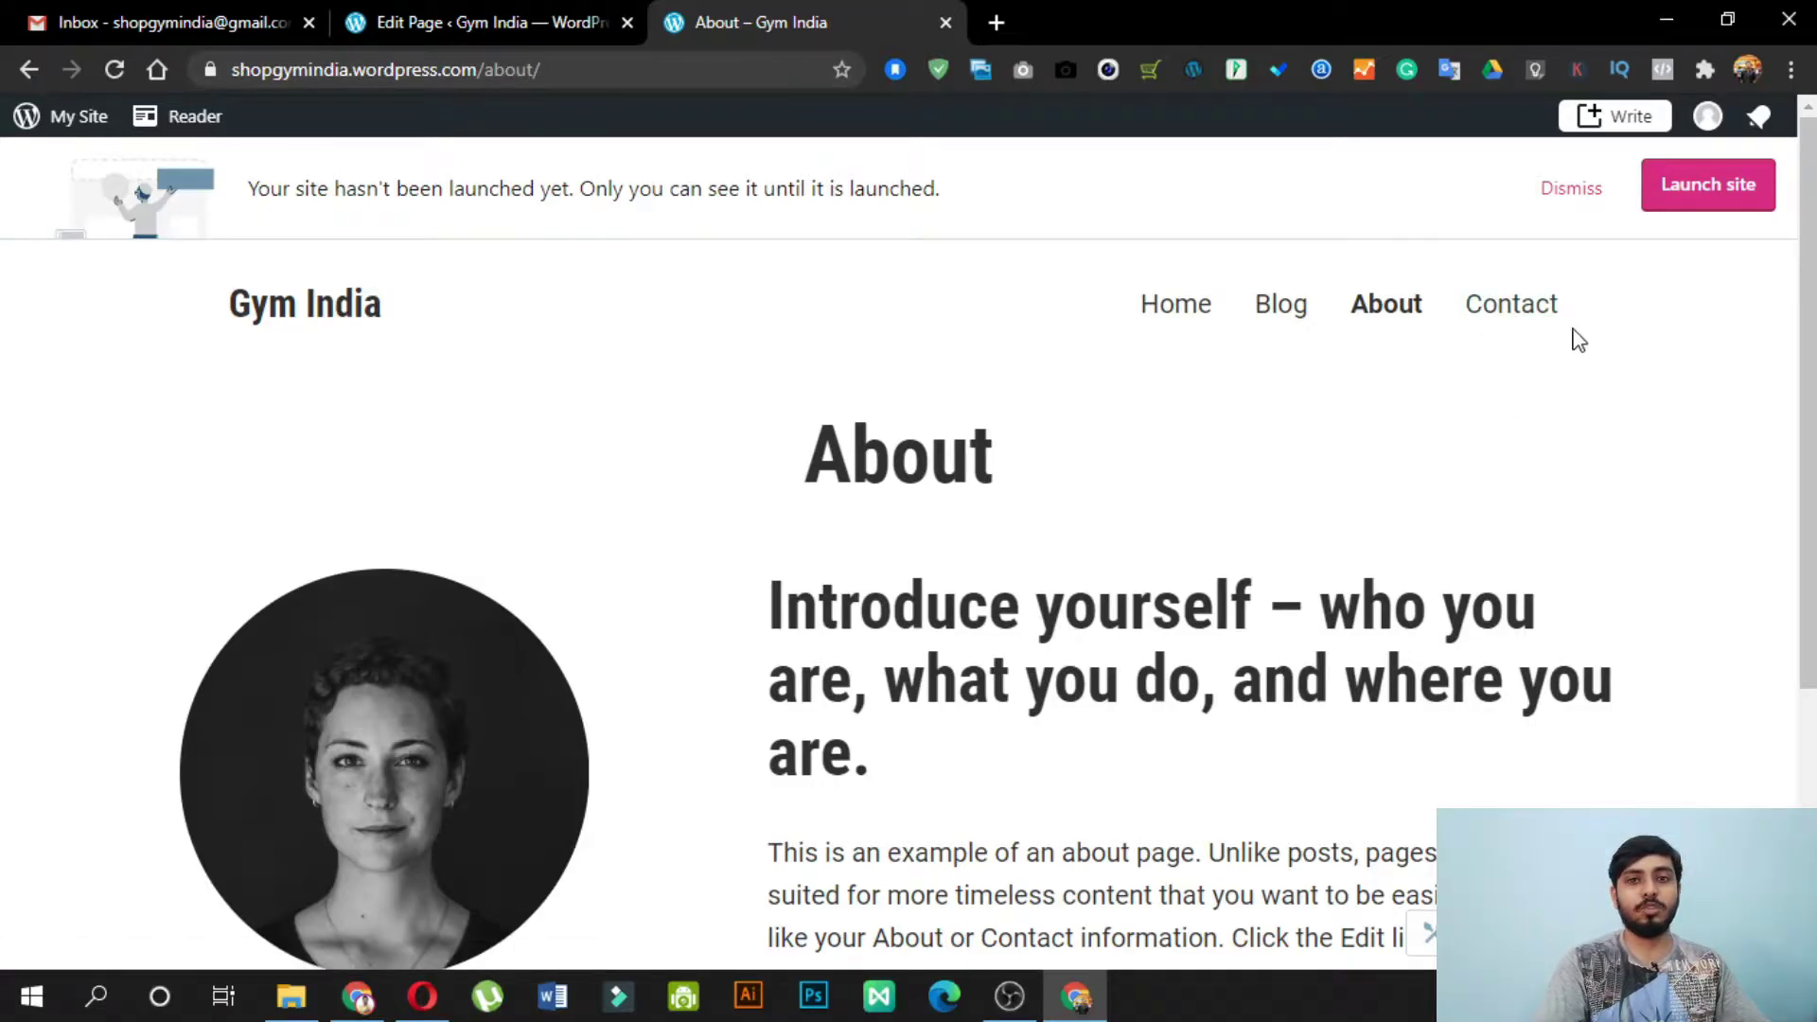
left_click(1515, 303)
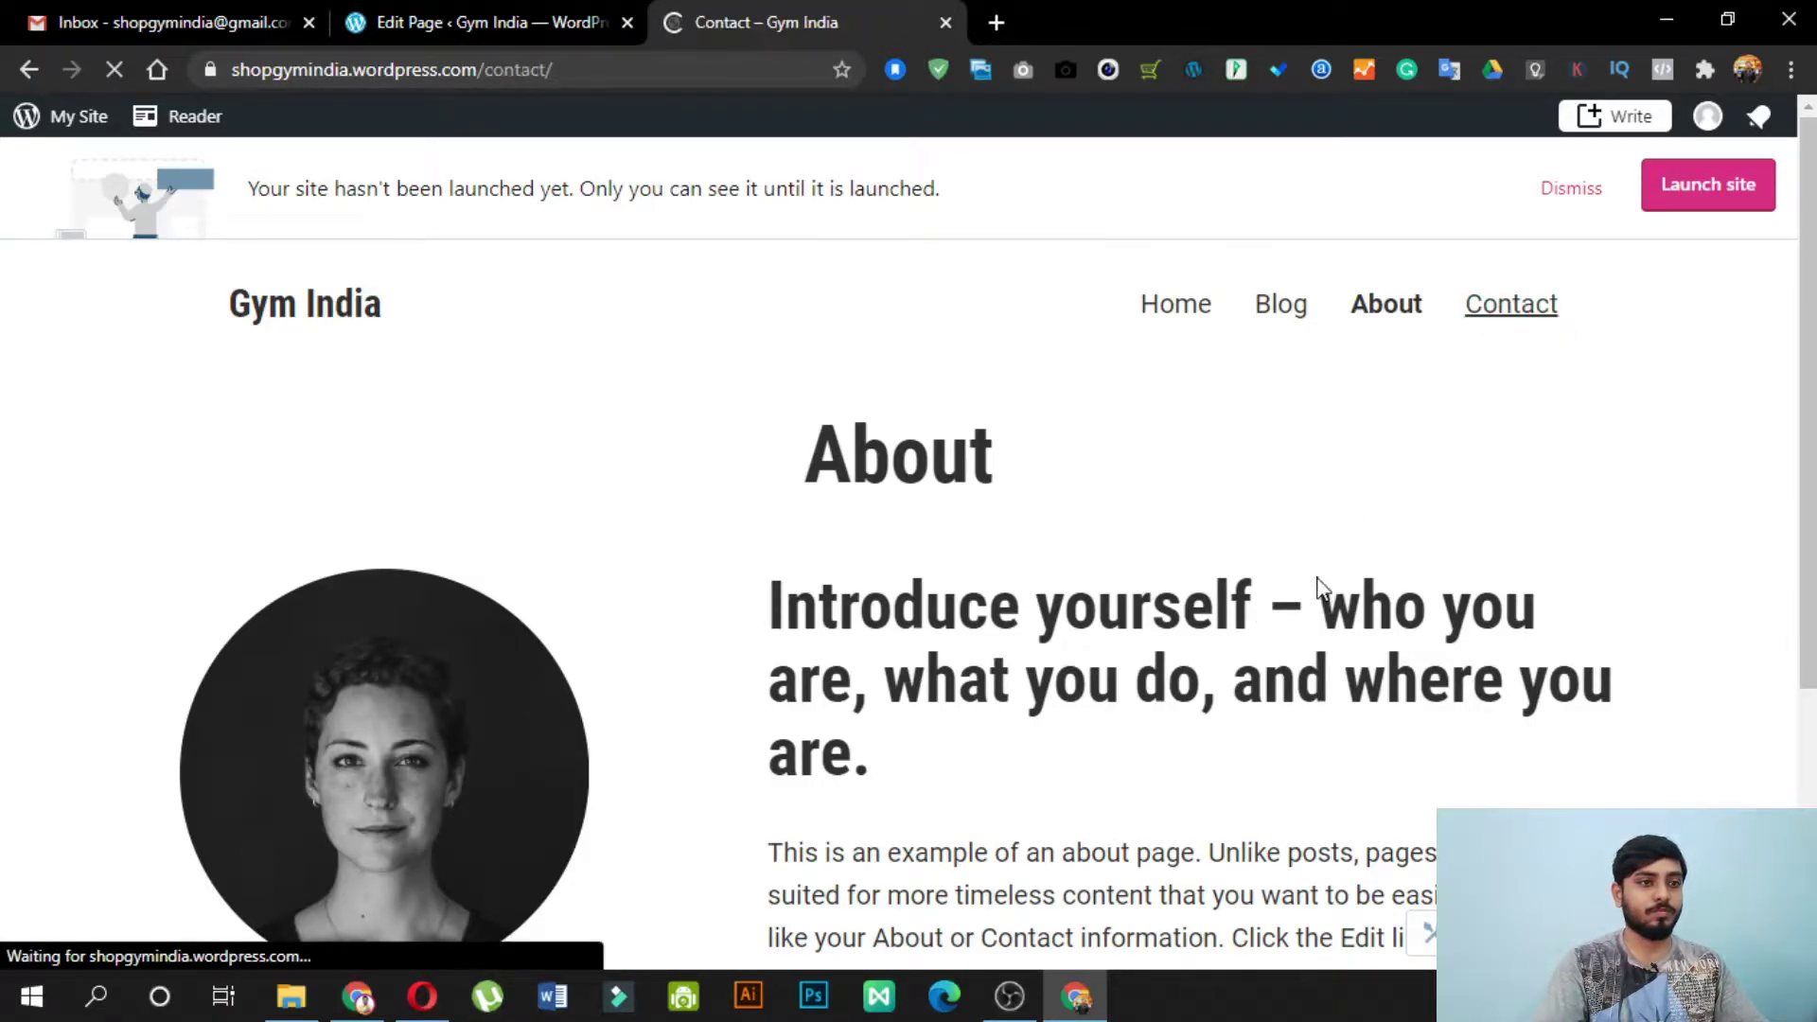
scroll(1315, 560, "down", 10)
scroll(1316, 561, "up", 10)
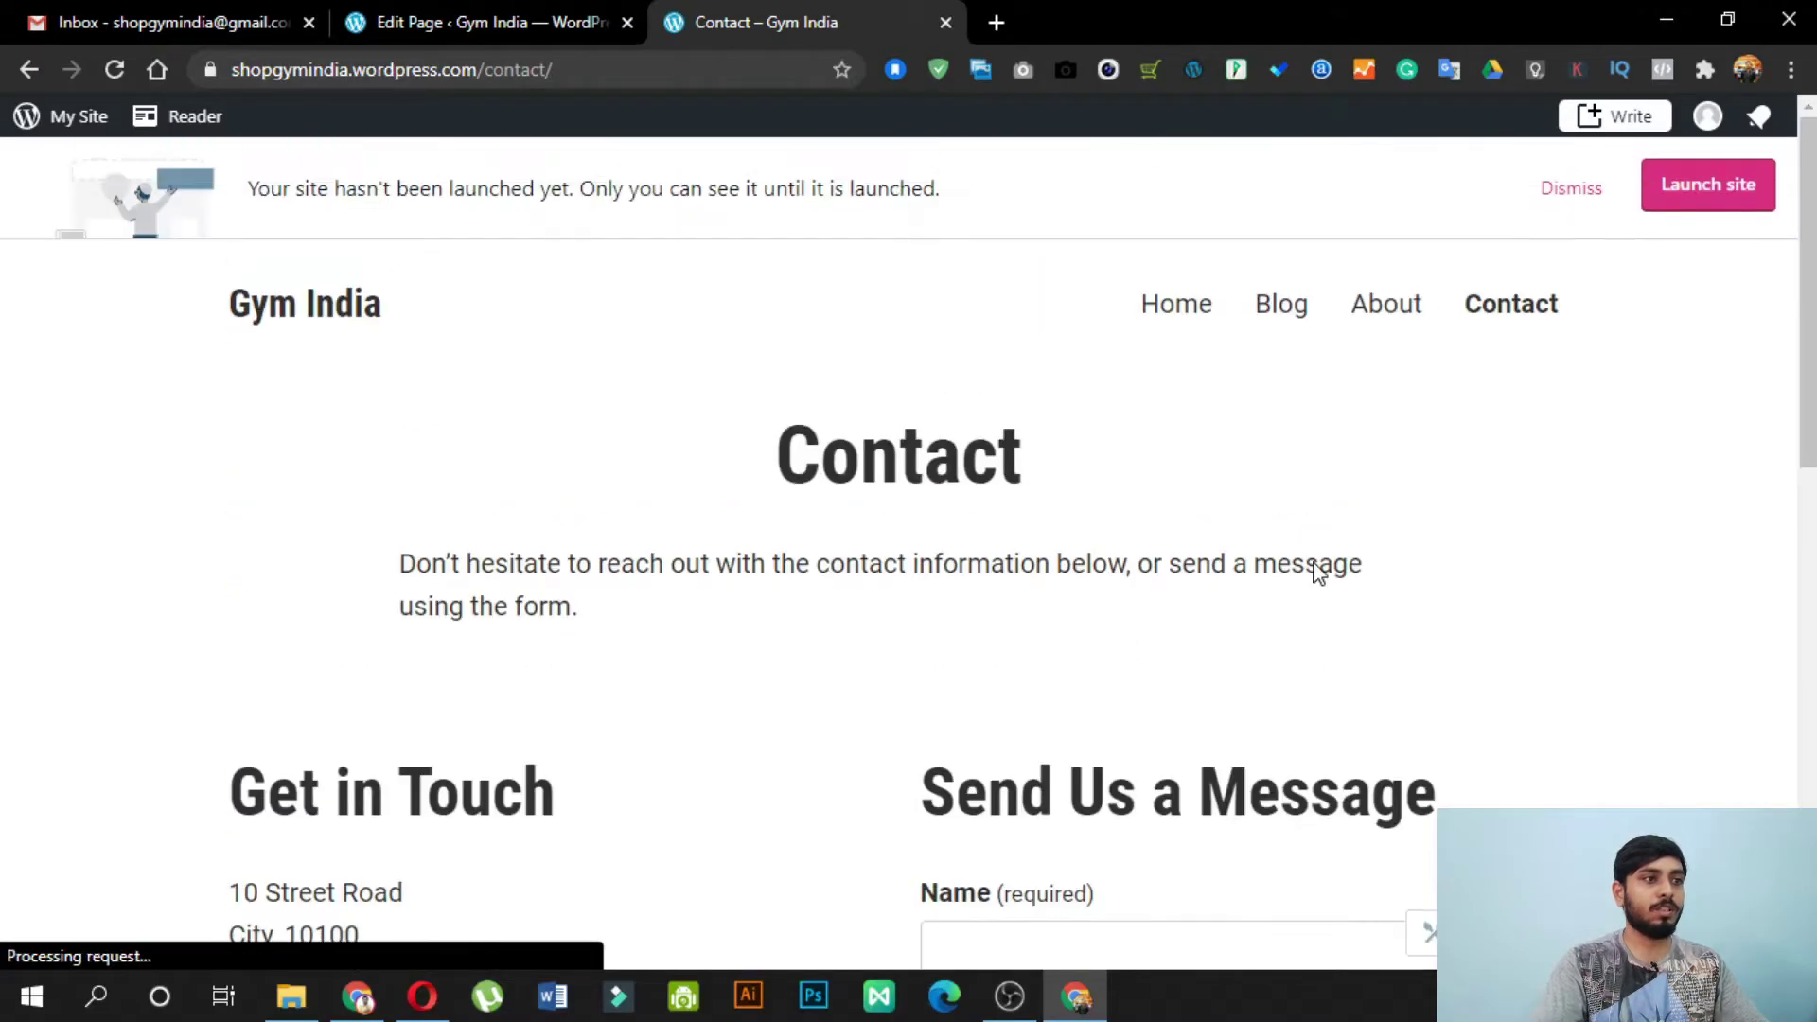
left_click(347, 312)
Step: Switch to the homepage editor and go through its welcome guide to the end
left_click(472, 7)
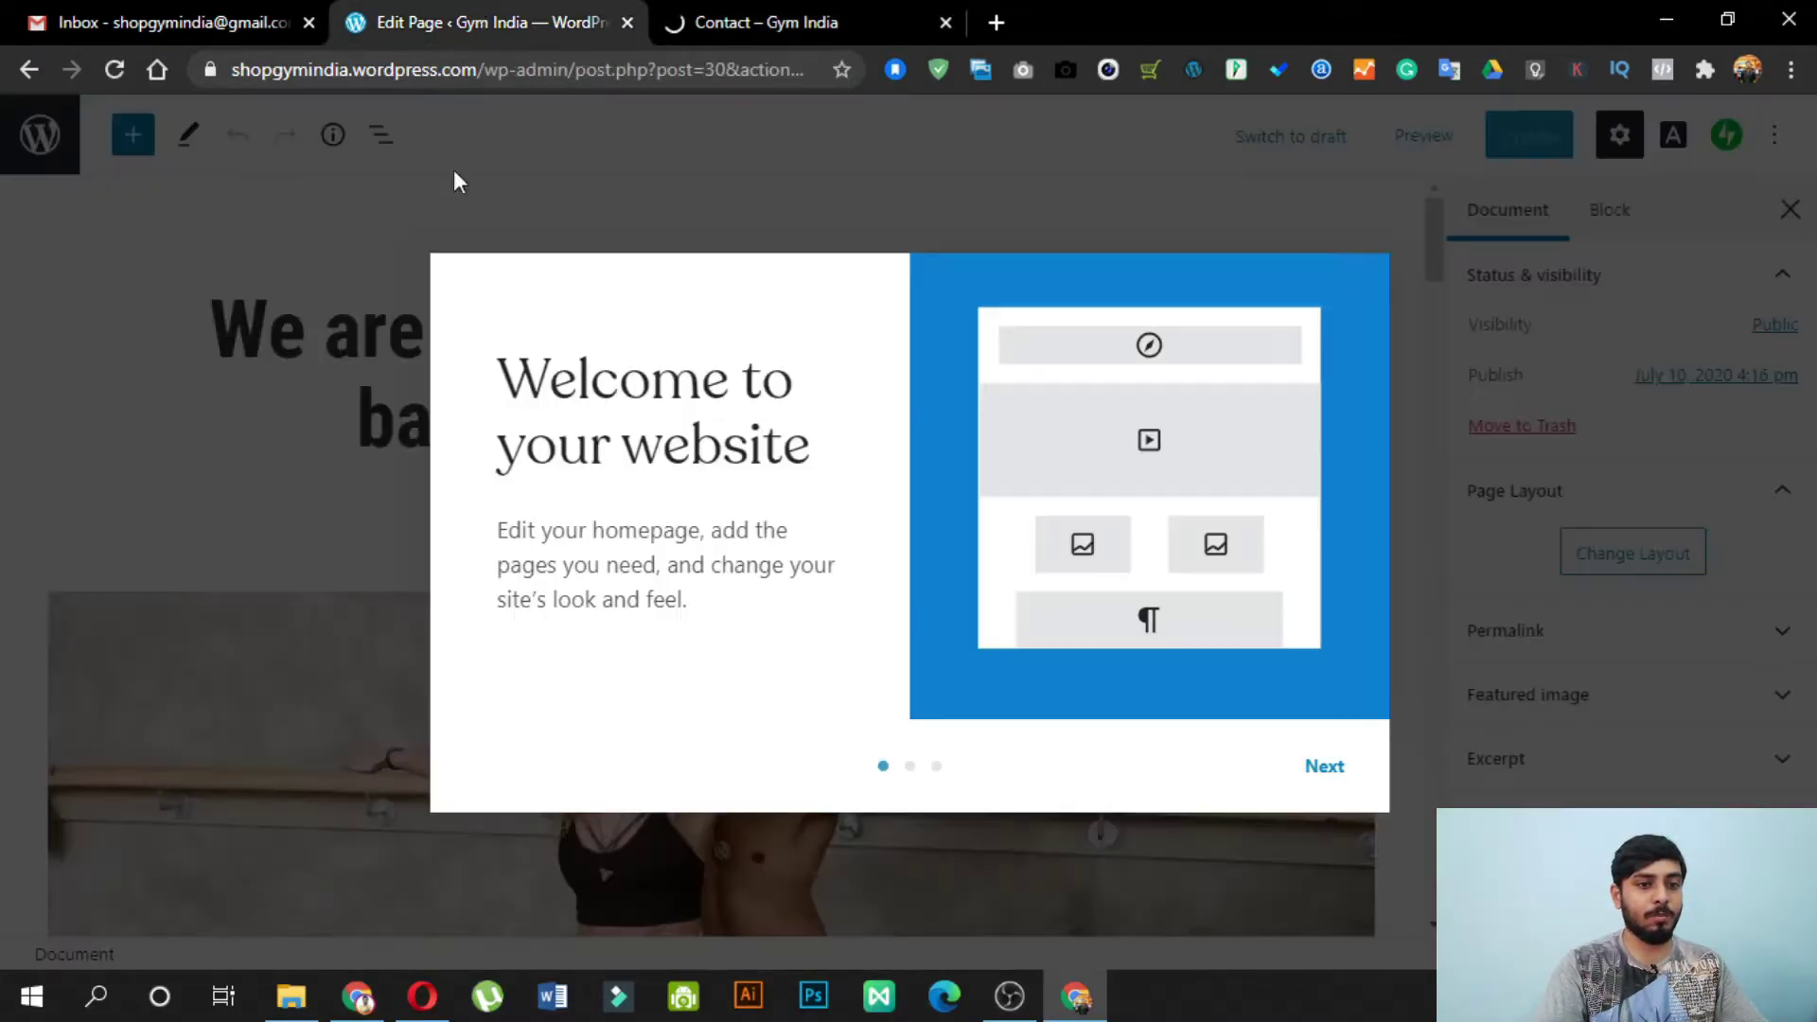
left_click(1314, 776)
left_click(1320, 768)
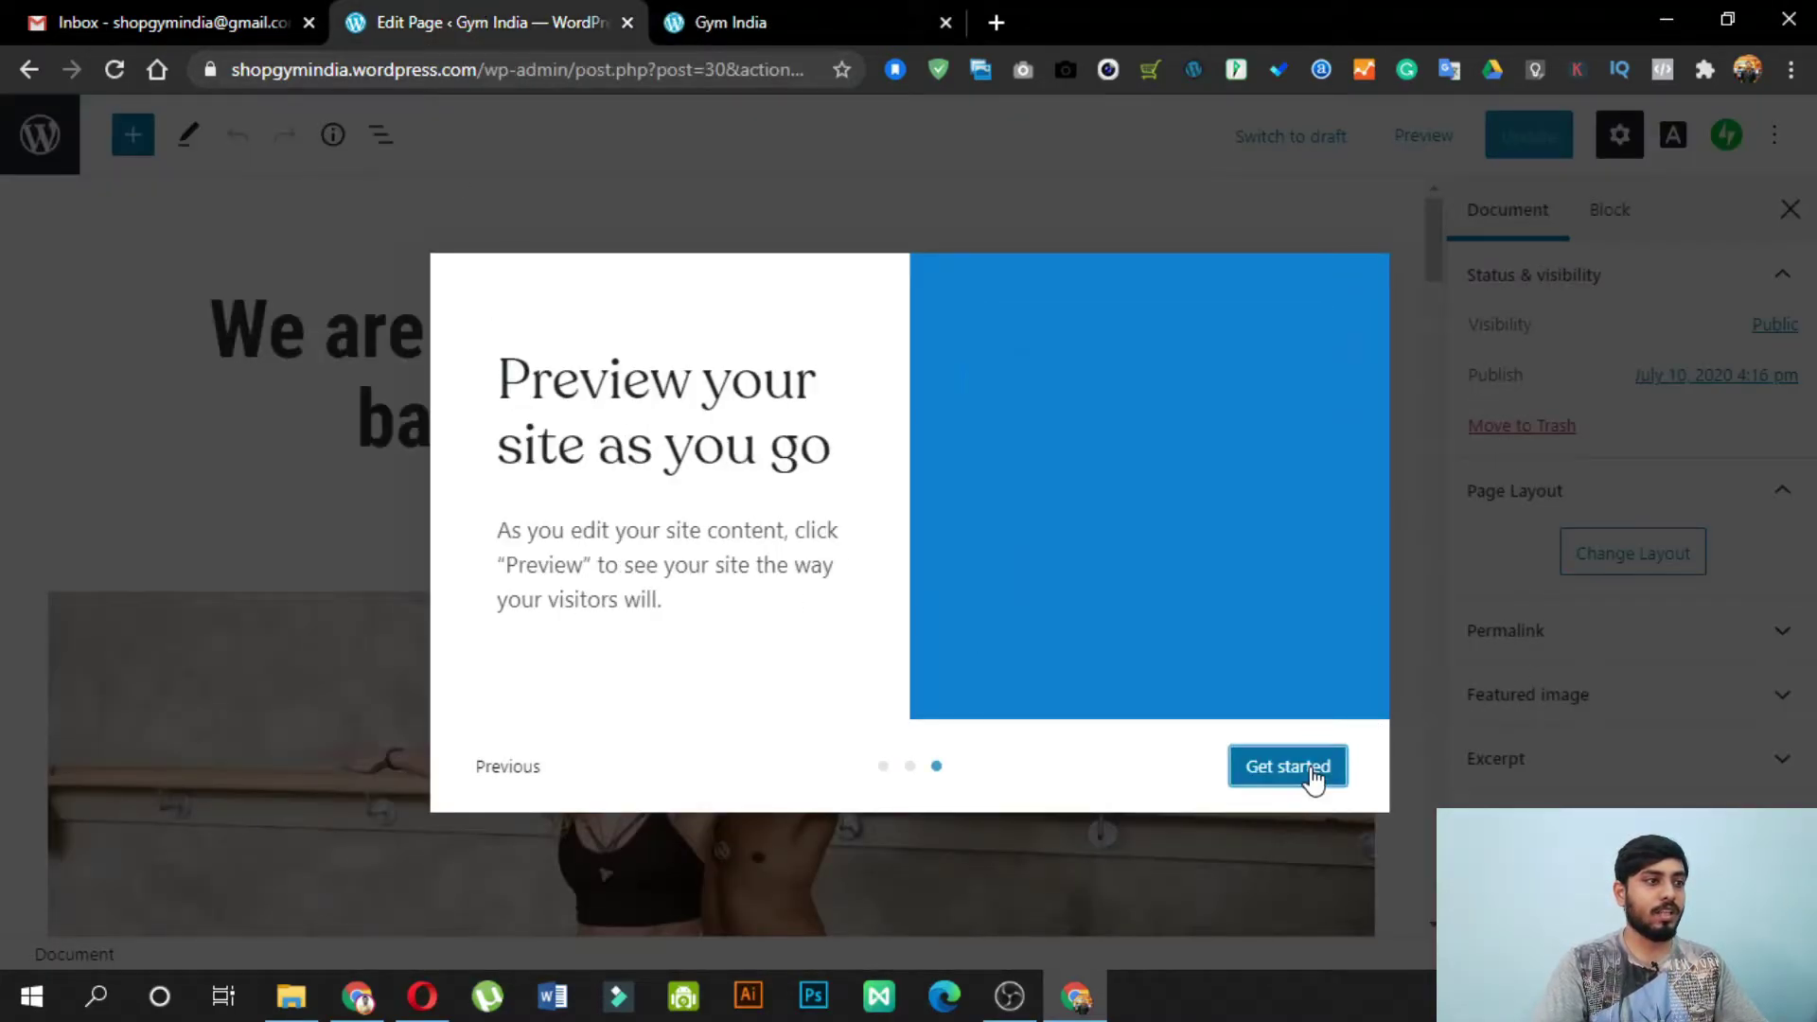
left_click(1311, 774)
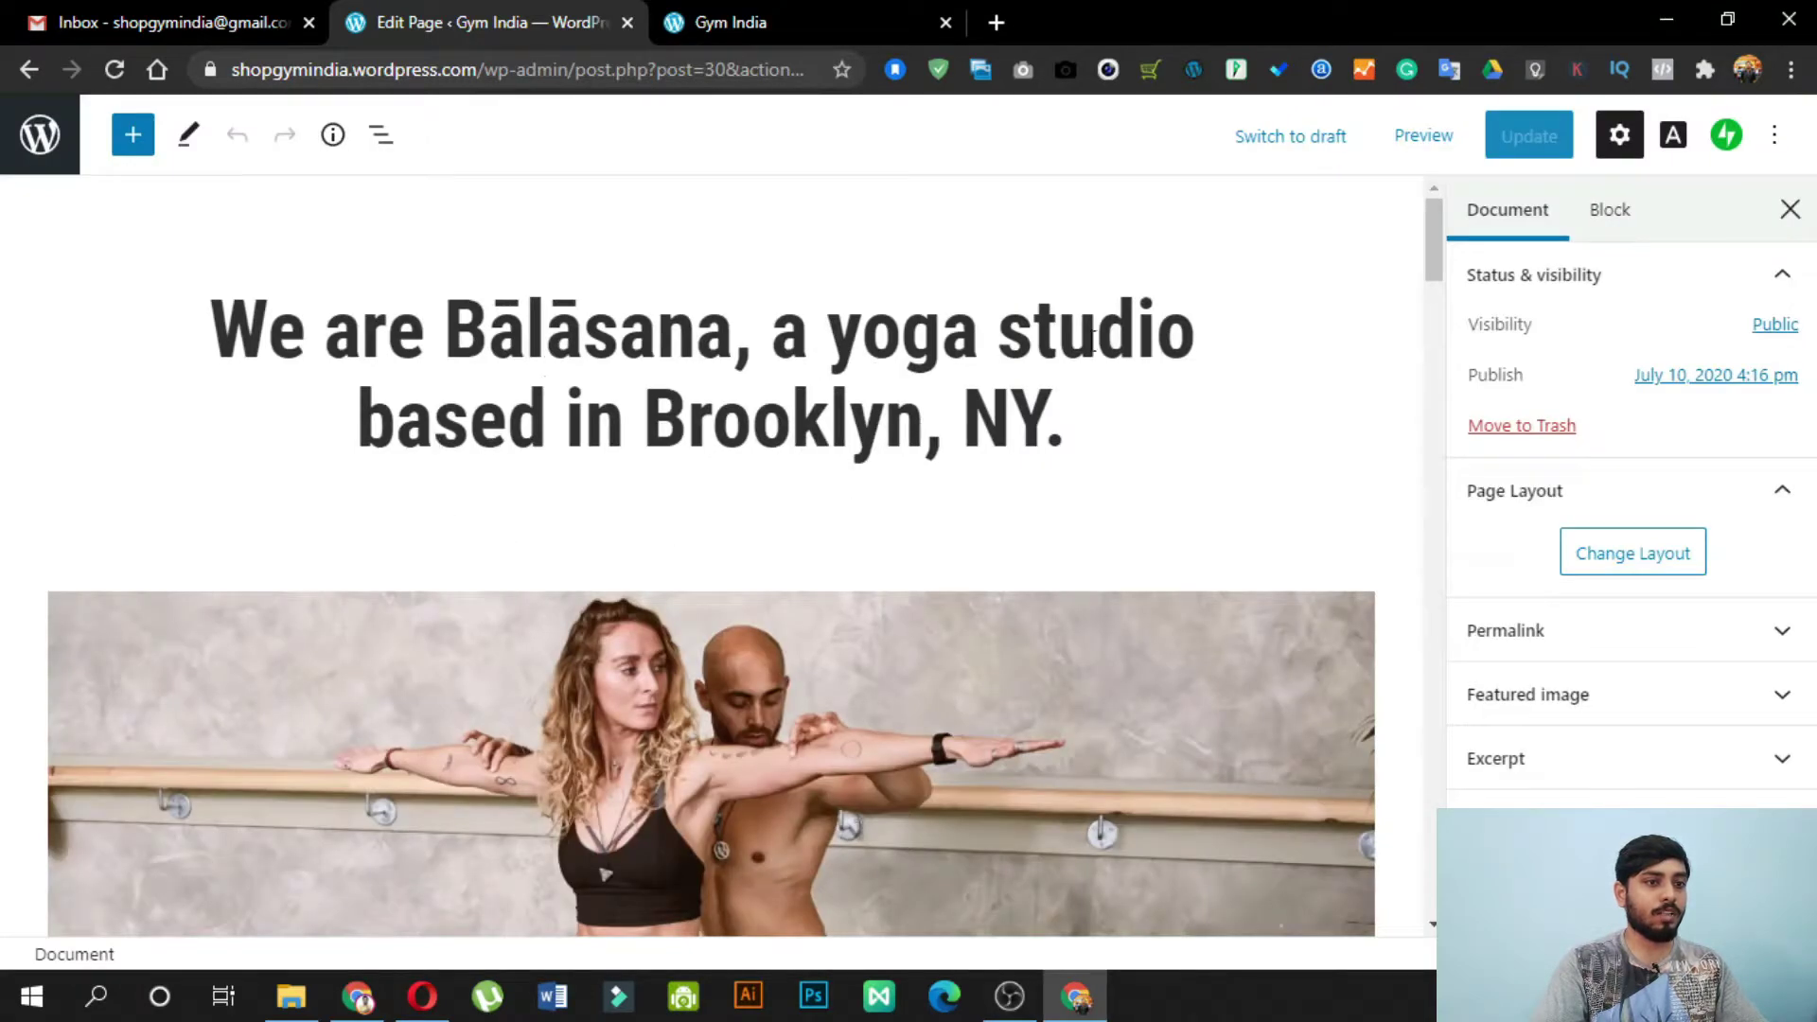
Step: Replace "Bālāsana" in the homepage's main heading with "GyM iNdiA"
left_click(1084, 426)
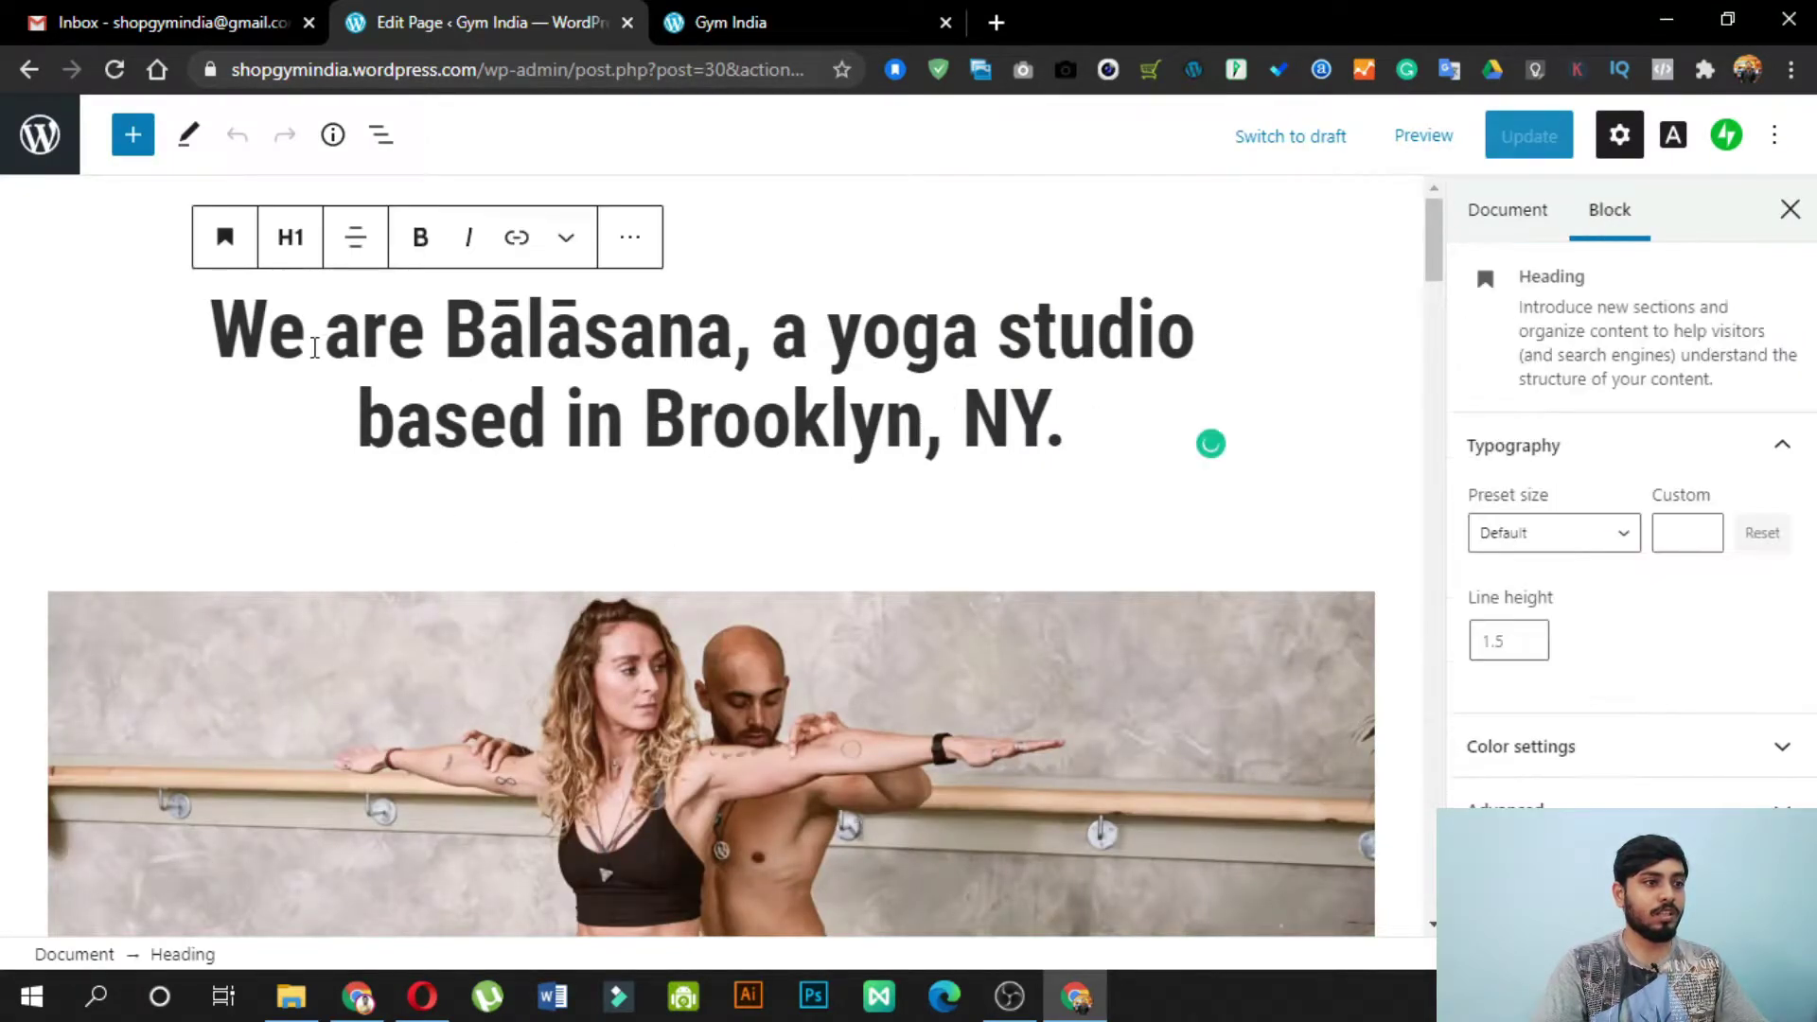
left_click_drag(445, 329, 732, 336)
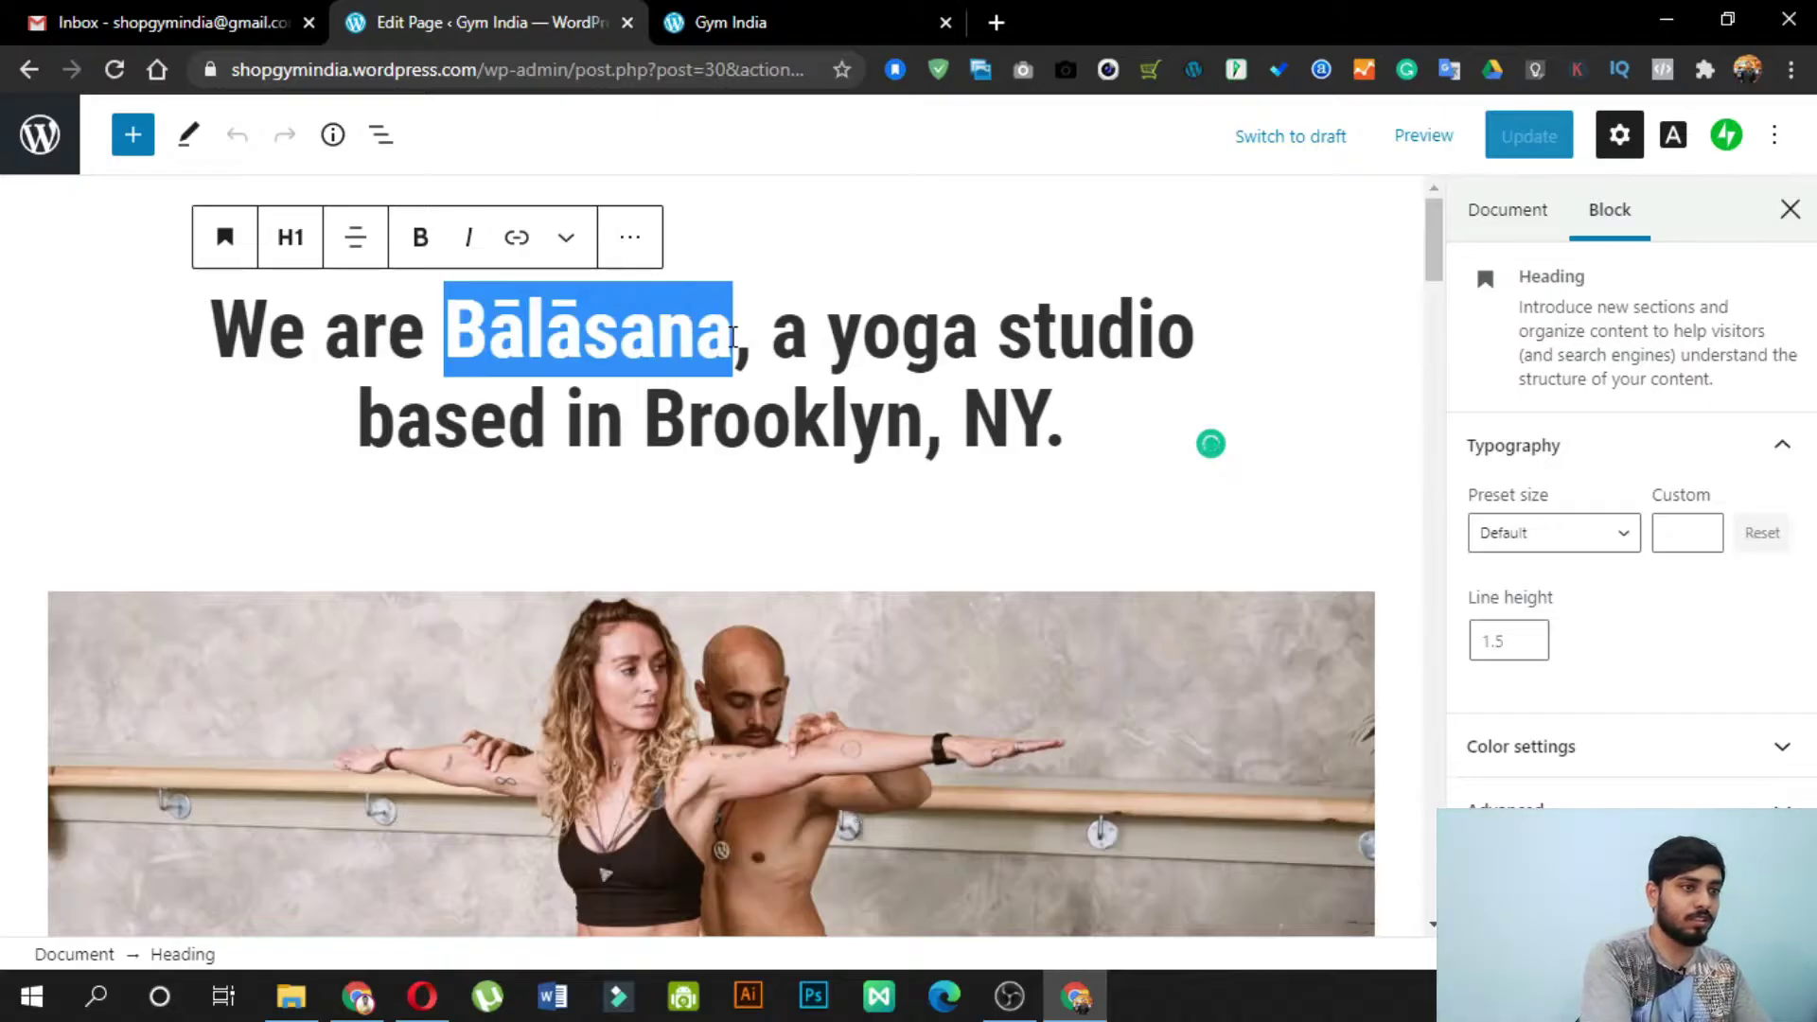
type("GyM")
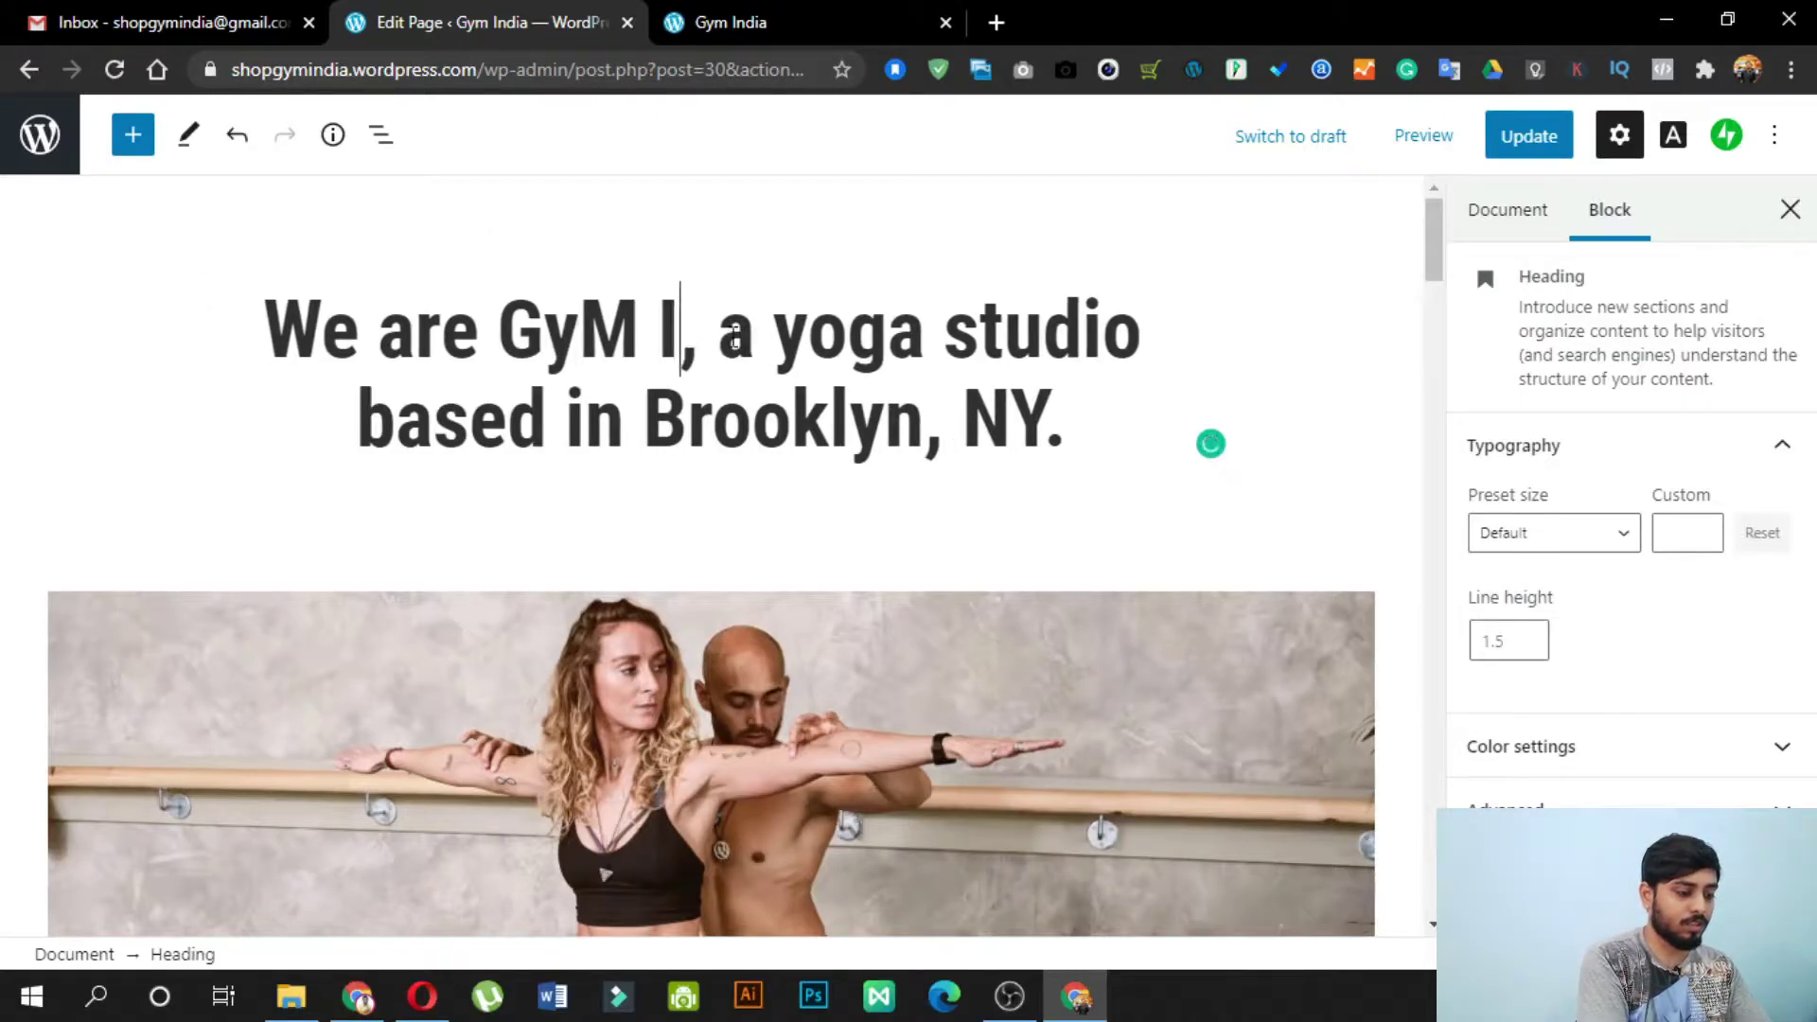
type(" iN")
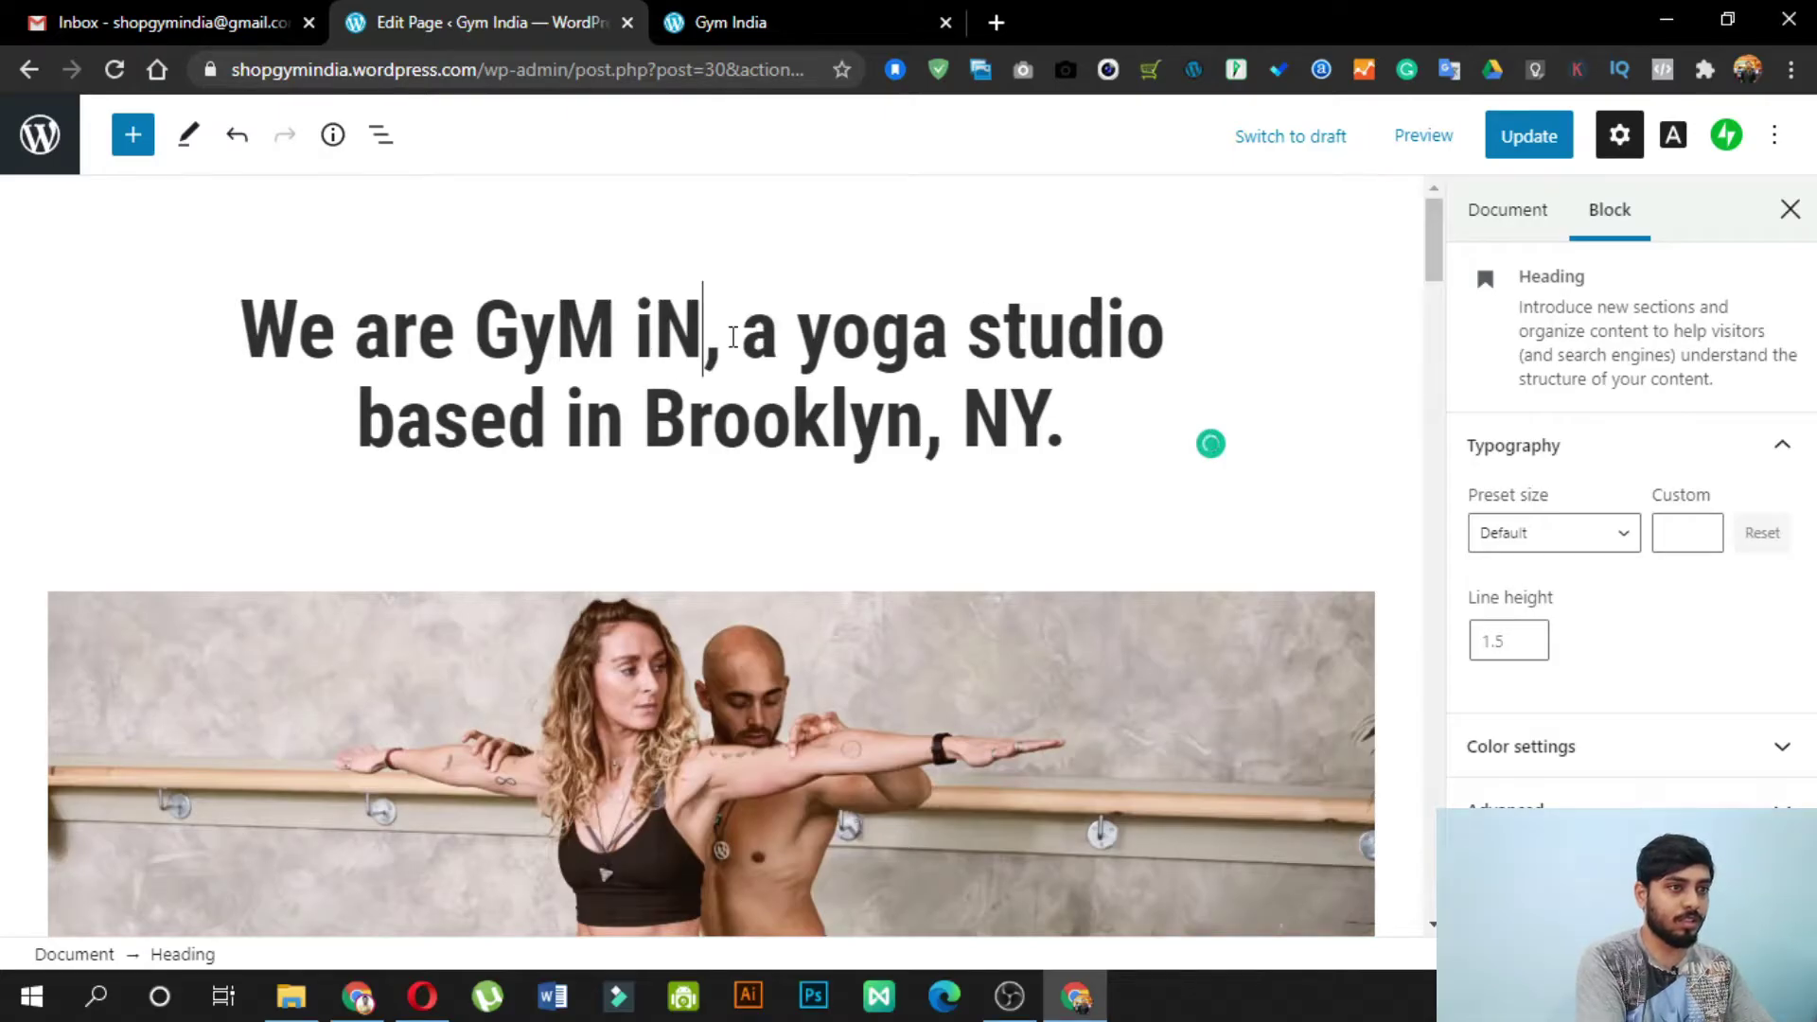
type("diA")
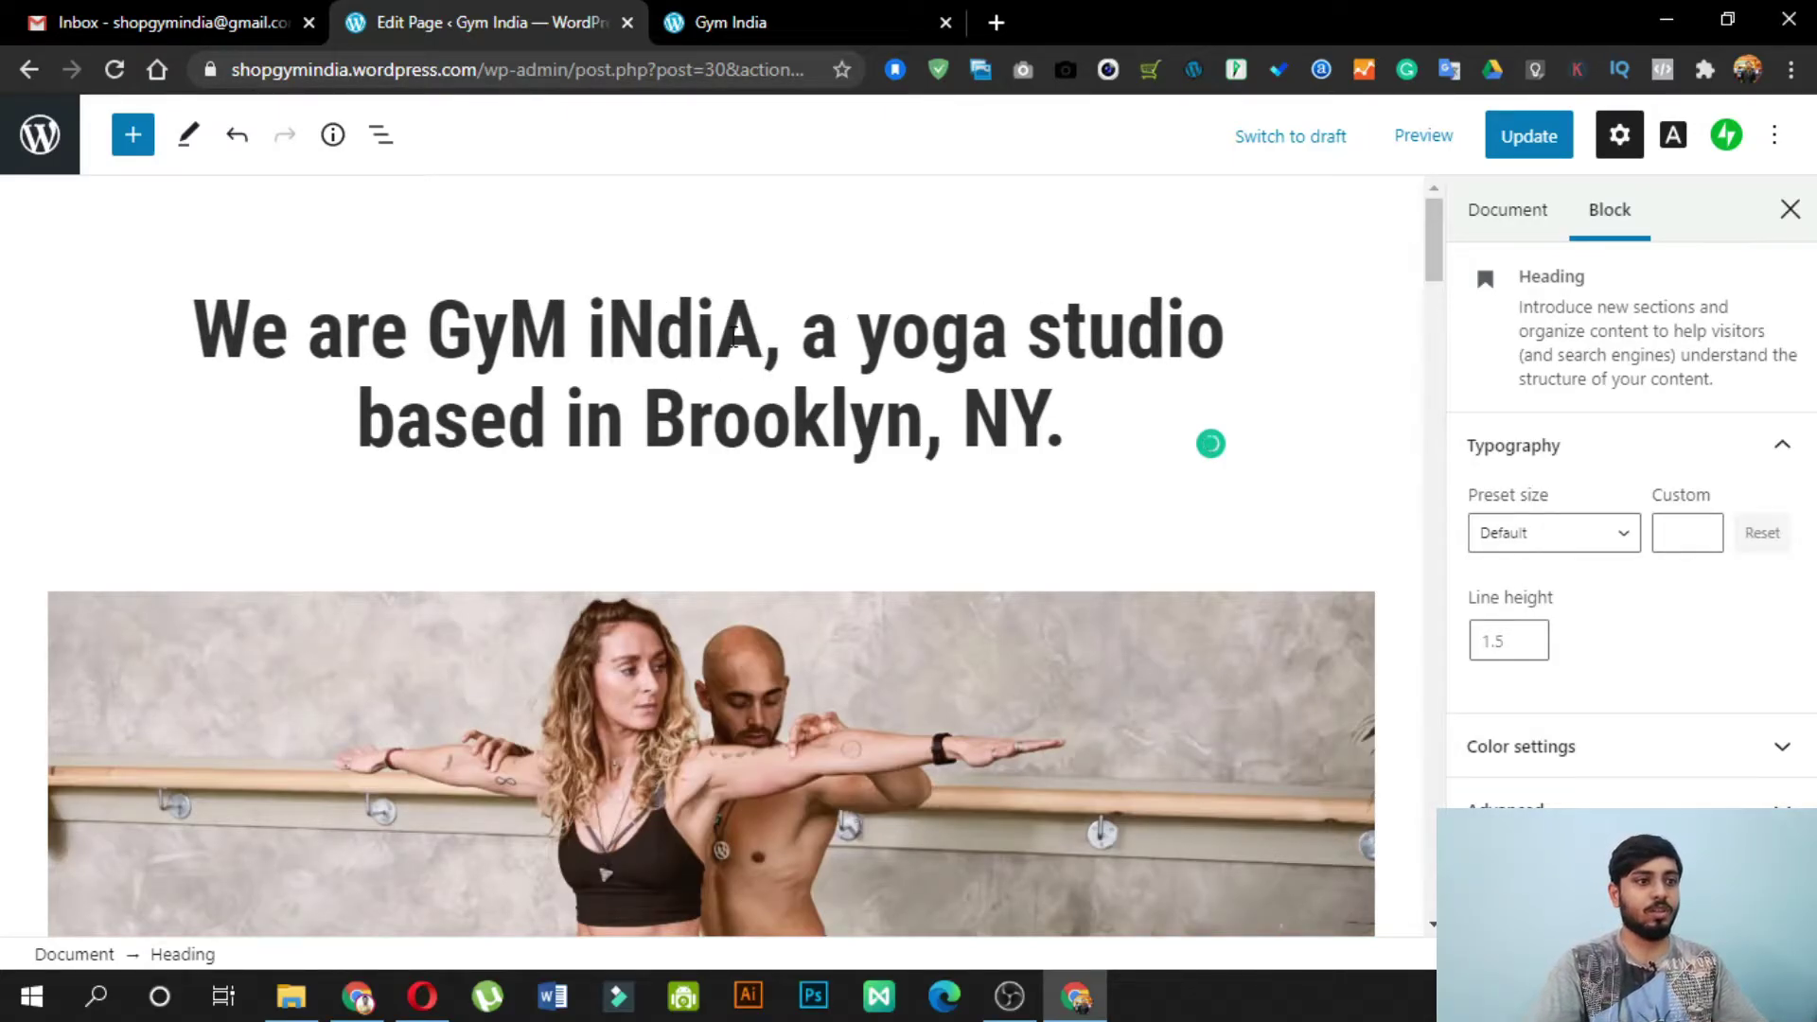
Step: Remove the words "a yoga studio" from the homepage's main heading
left_click_drag(764, 334, 1099, 417)
left_click(892, 391)
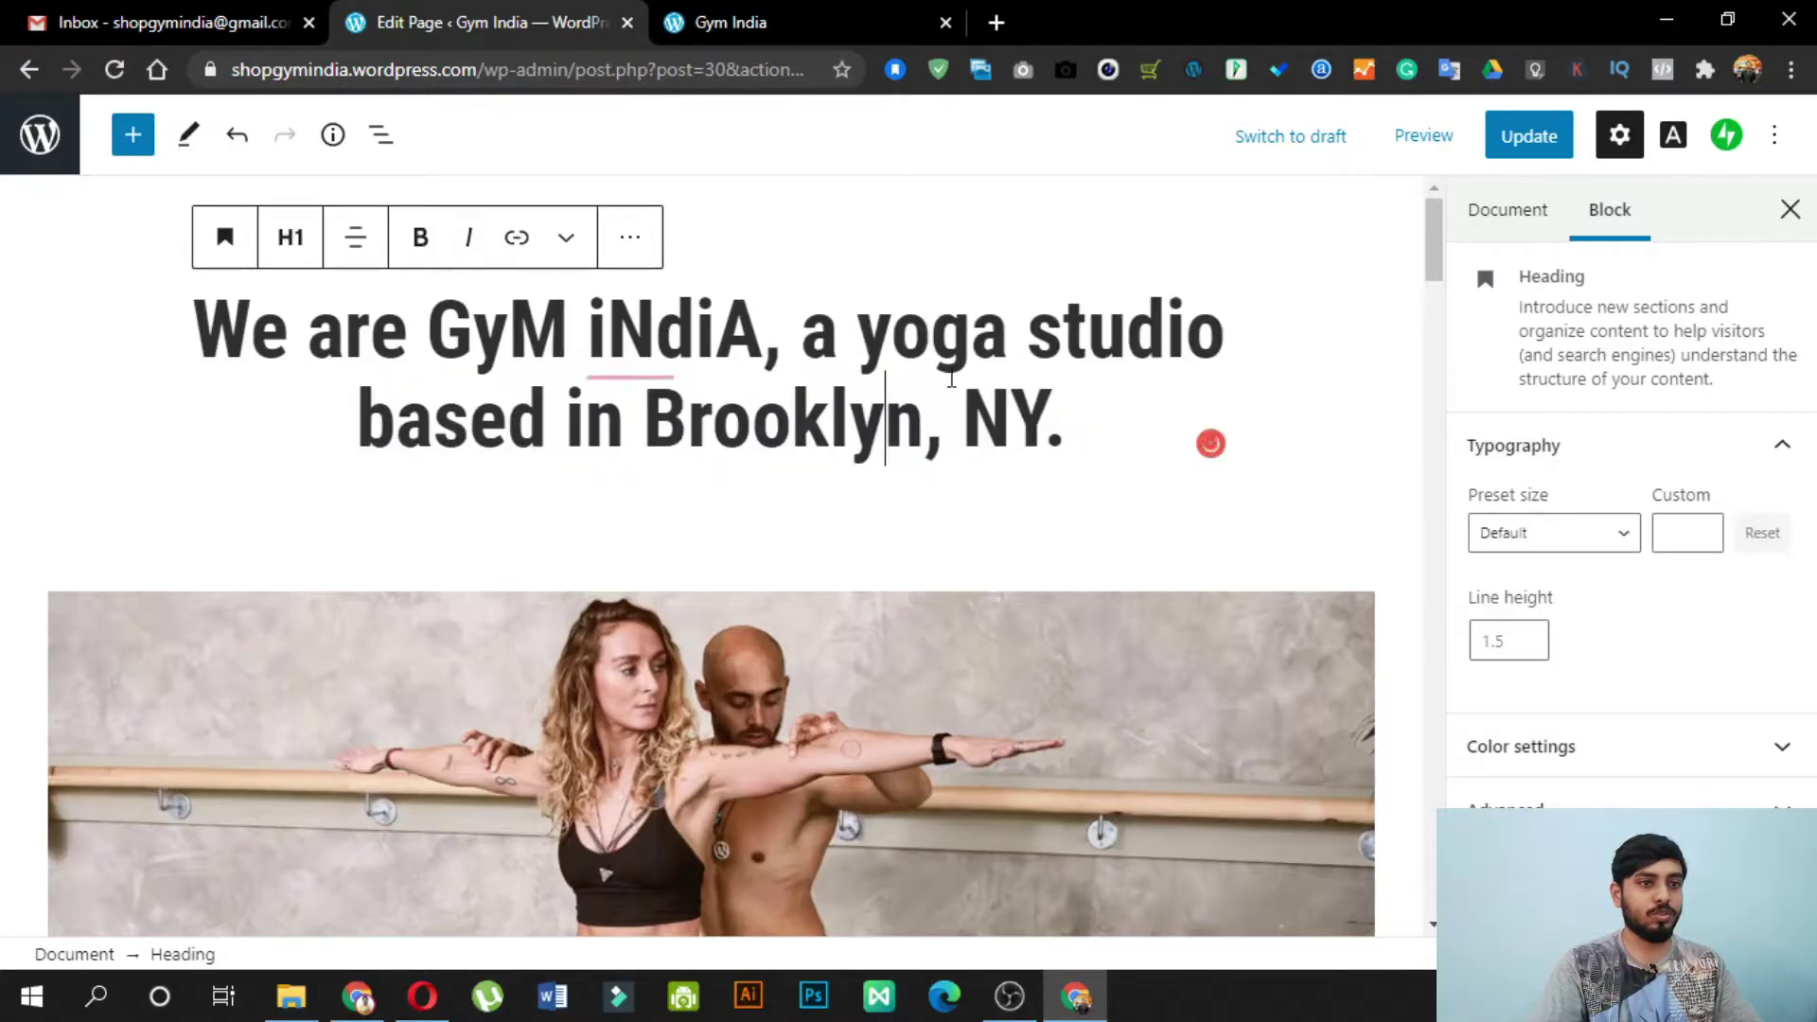
left_click_drag(854, 333, 1281, 341)
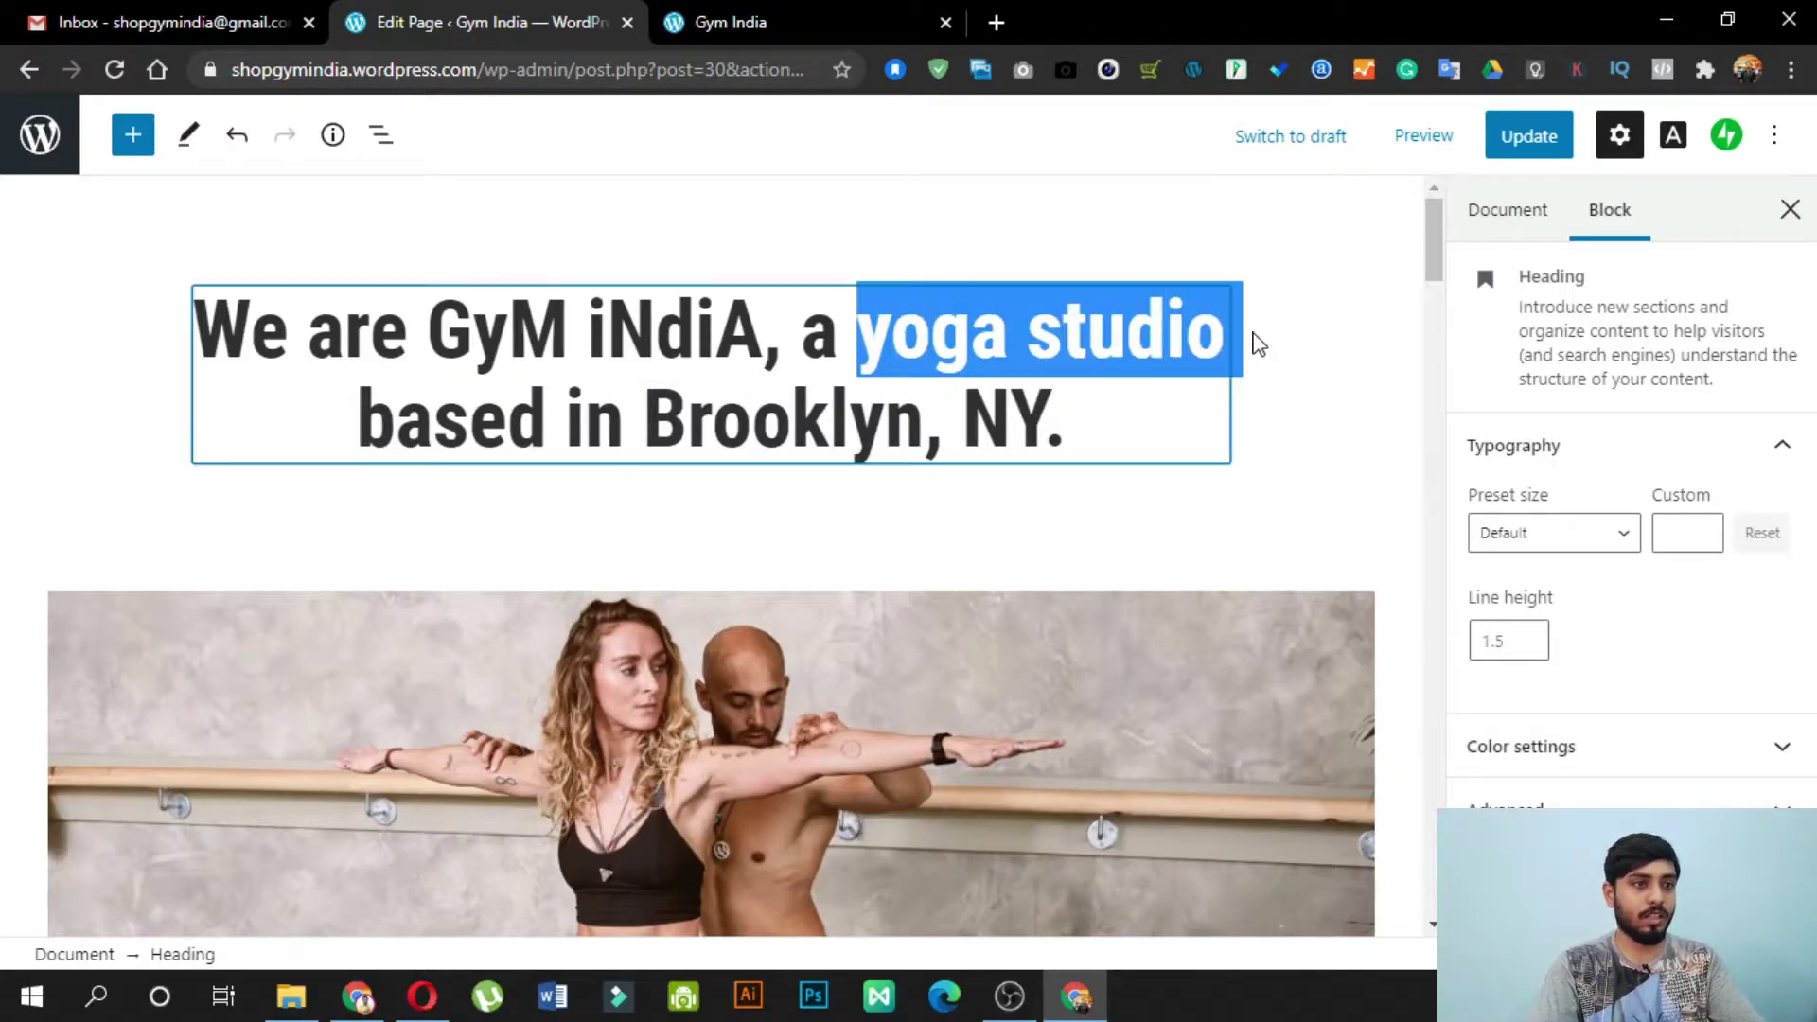
key("BackSpace")
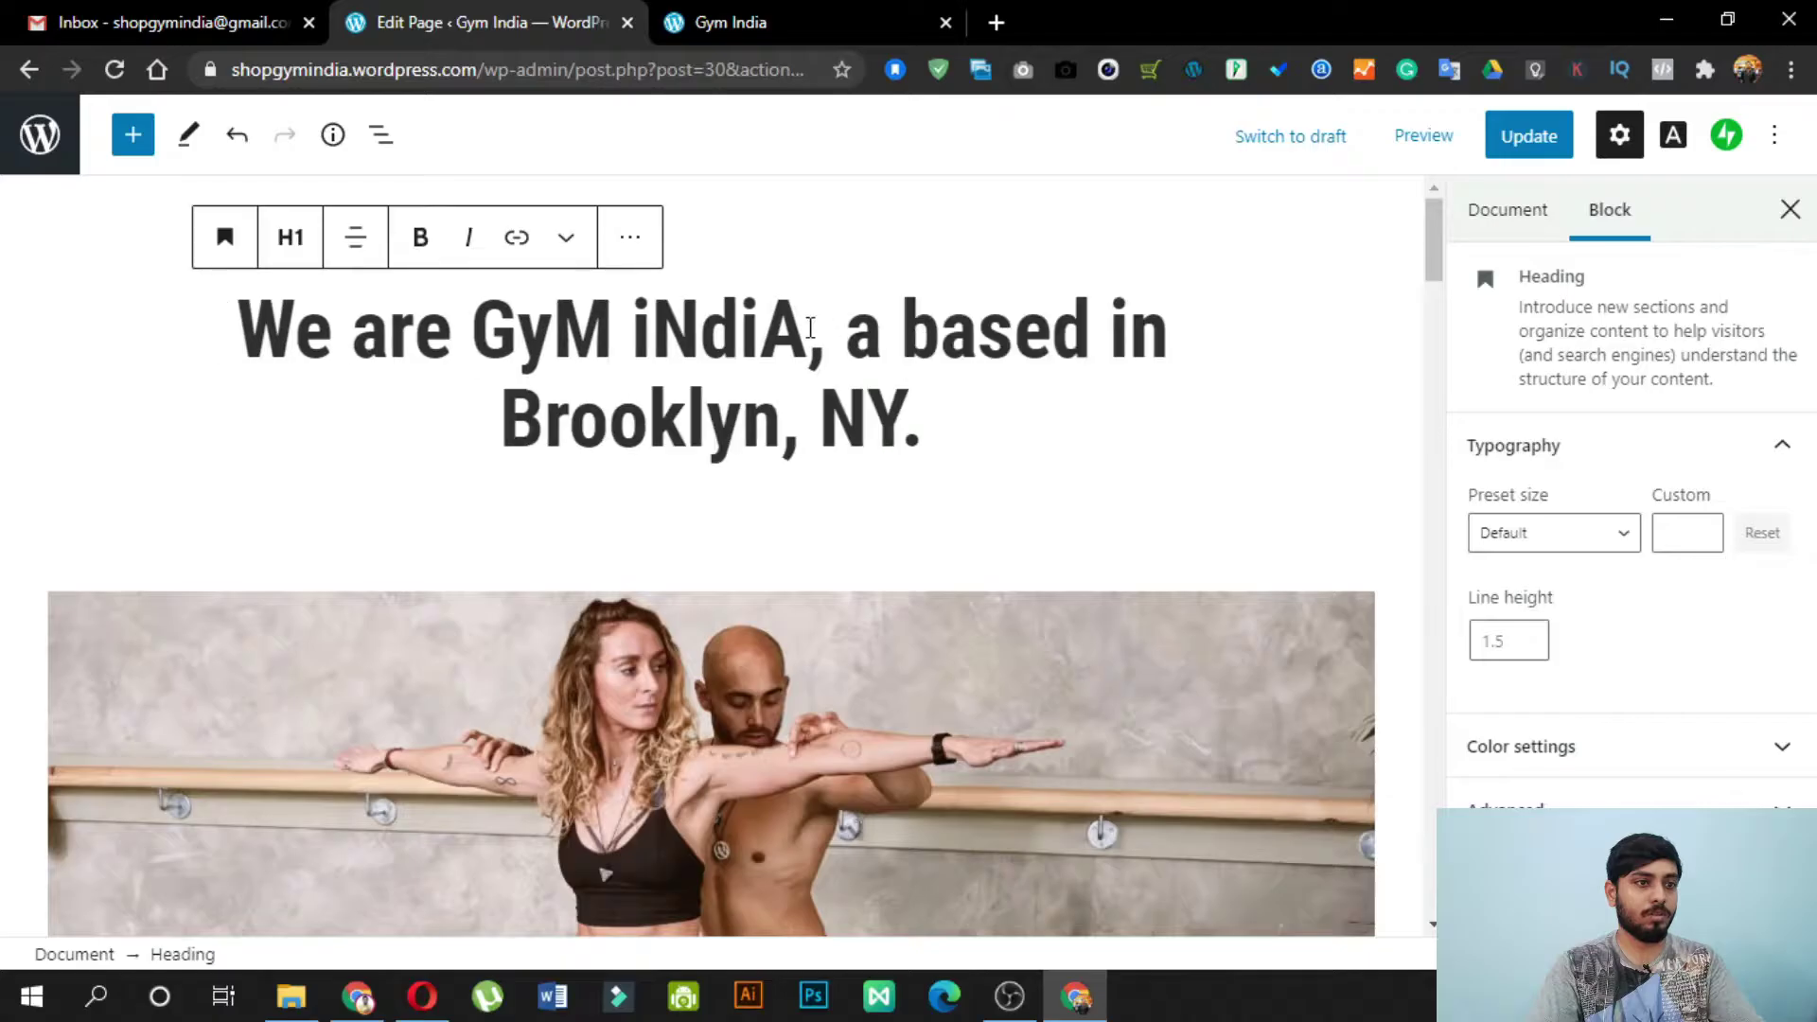
double_click(870, 343)
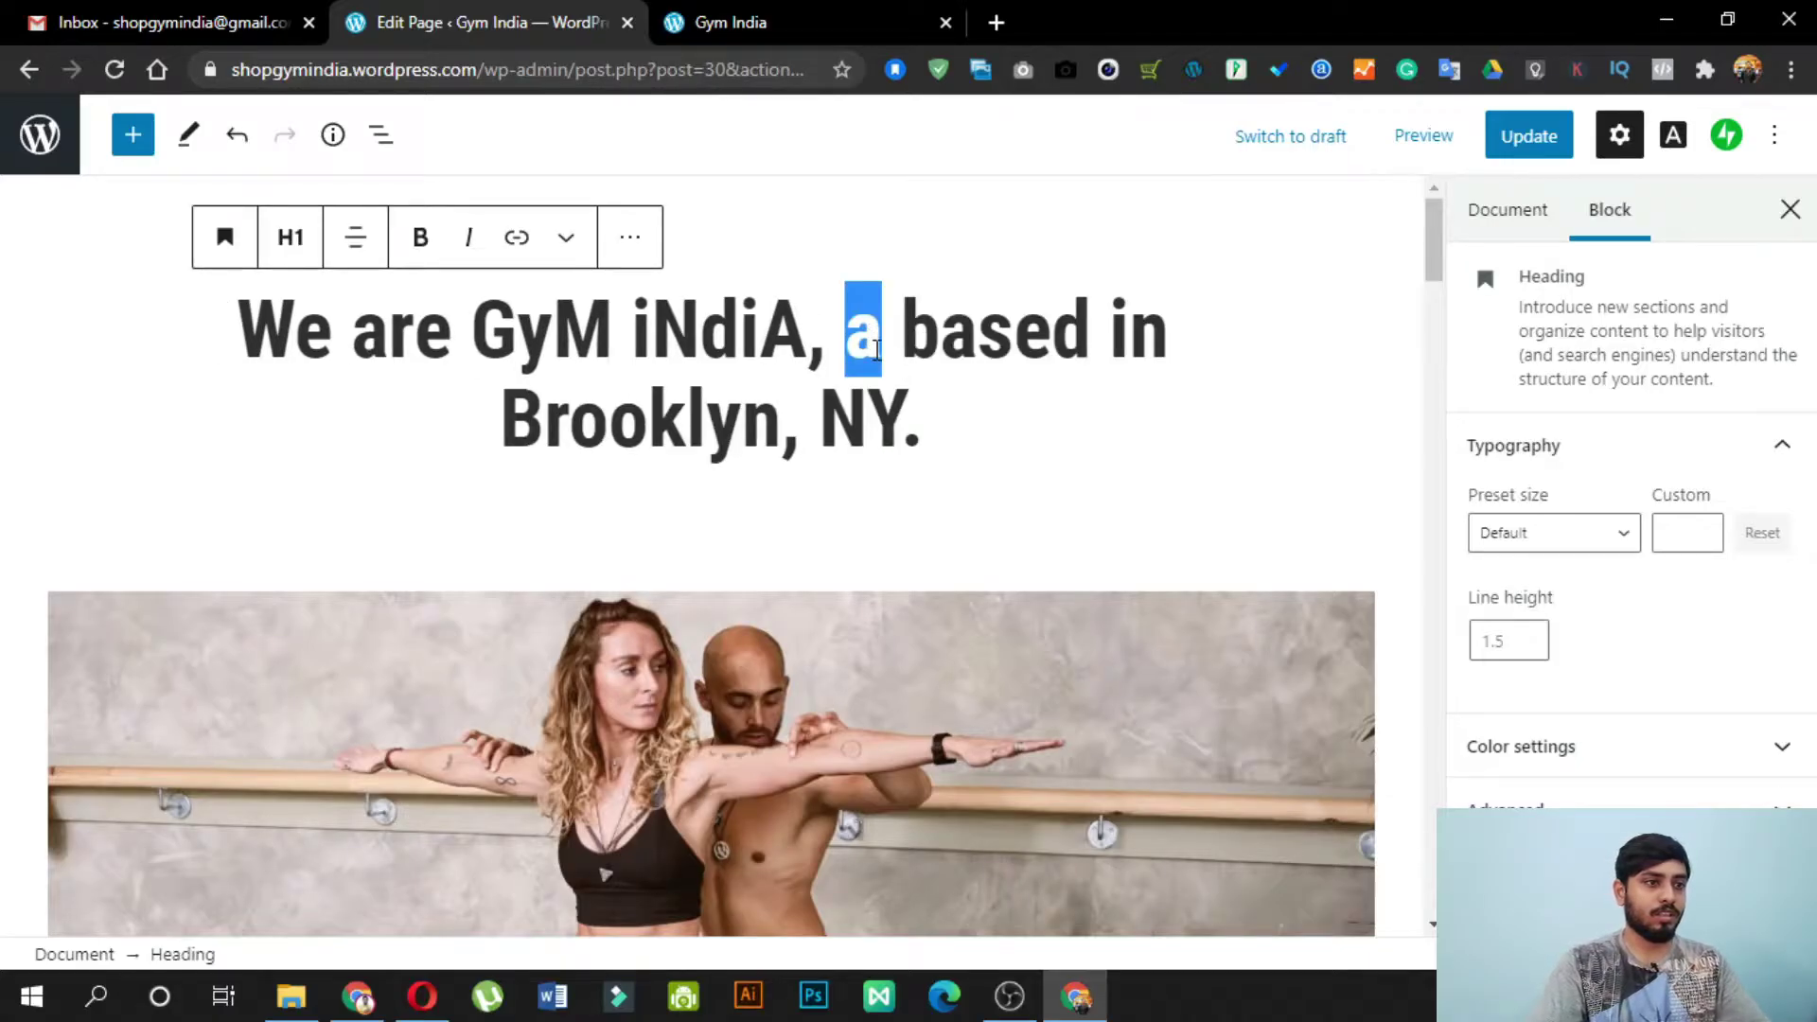
key("BackSpace")
key("BackSpace")
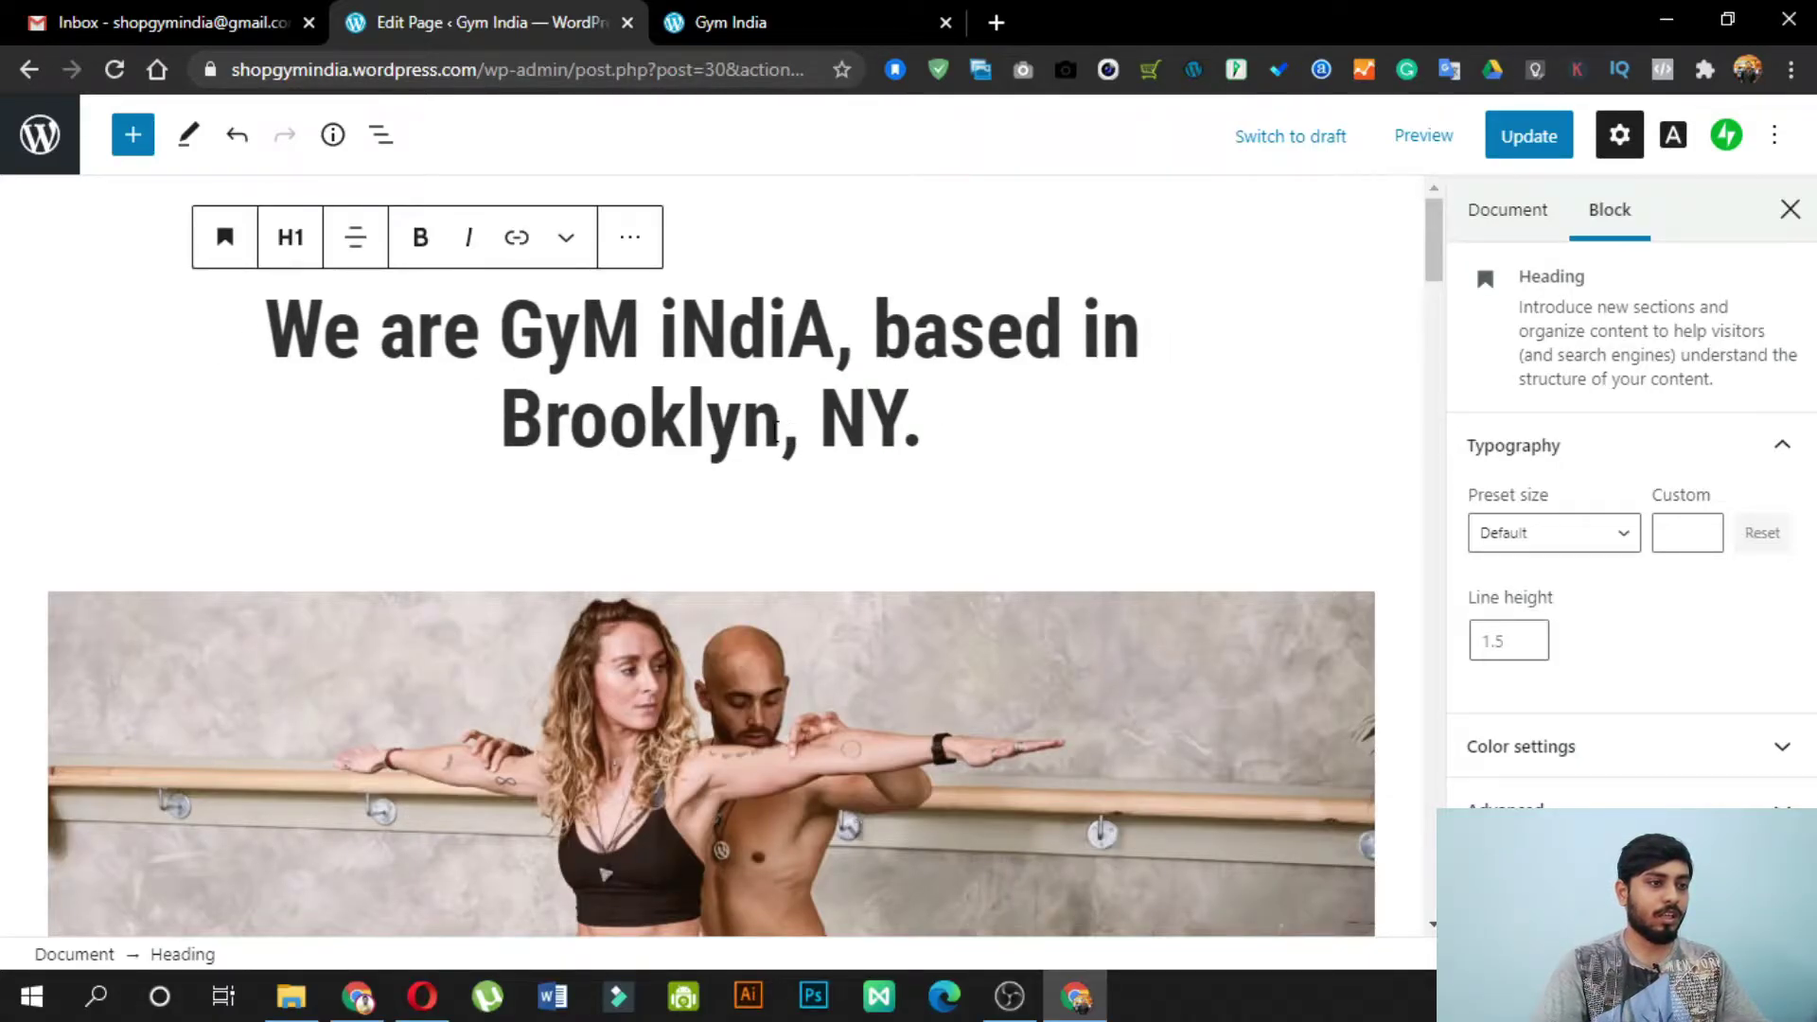
Step: Change the location in the homepage's main heading to "Calcutta, WB"
left_click_drag(789, 426, 512, 426)
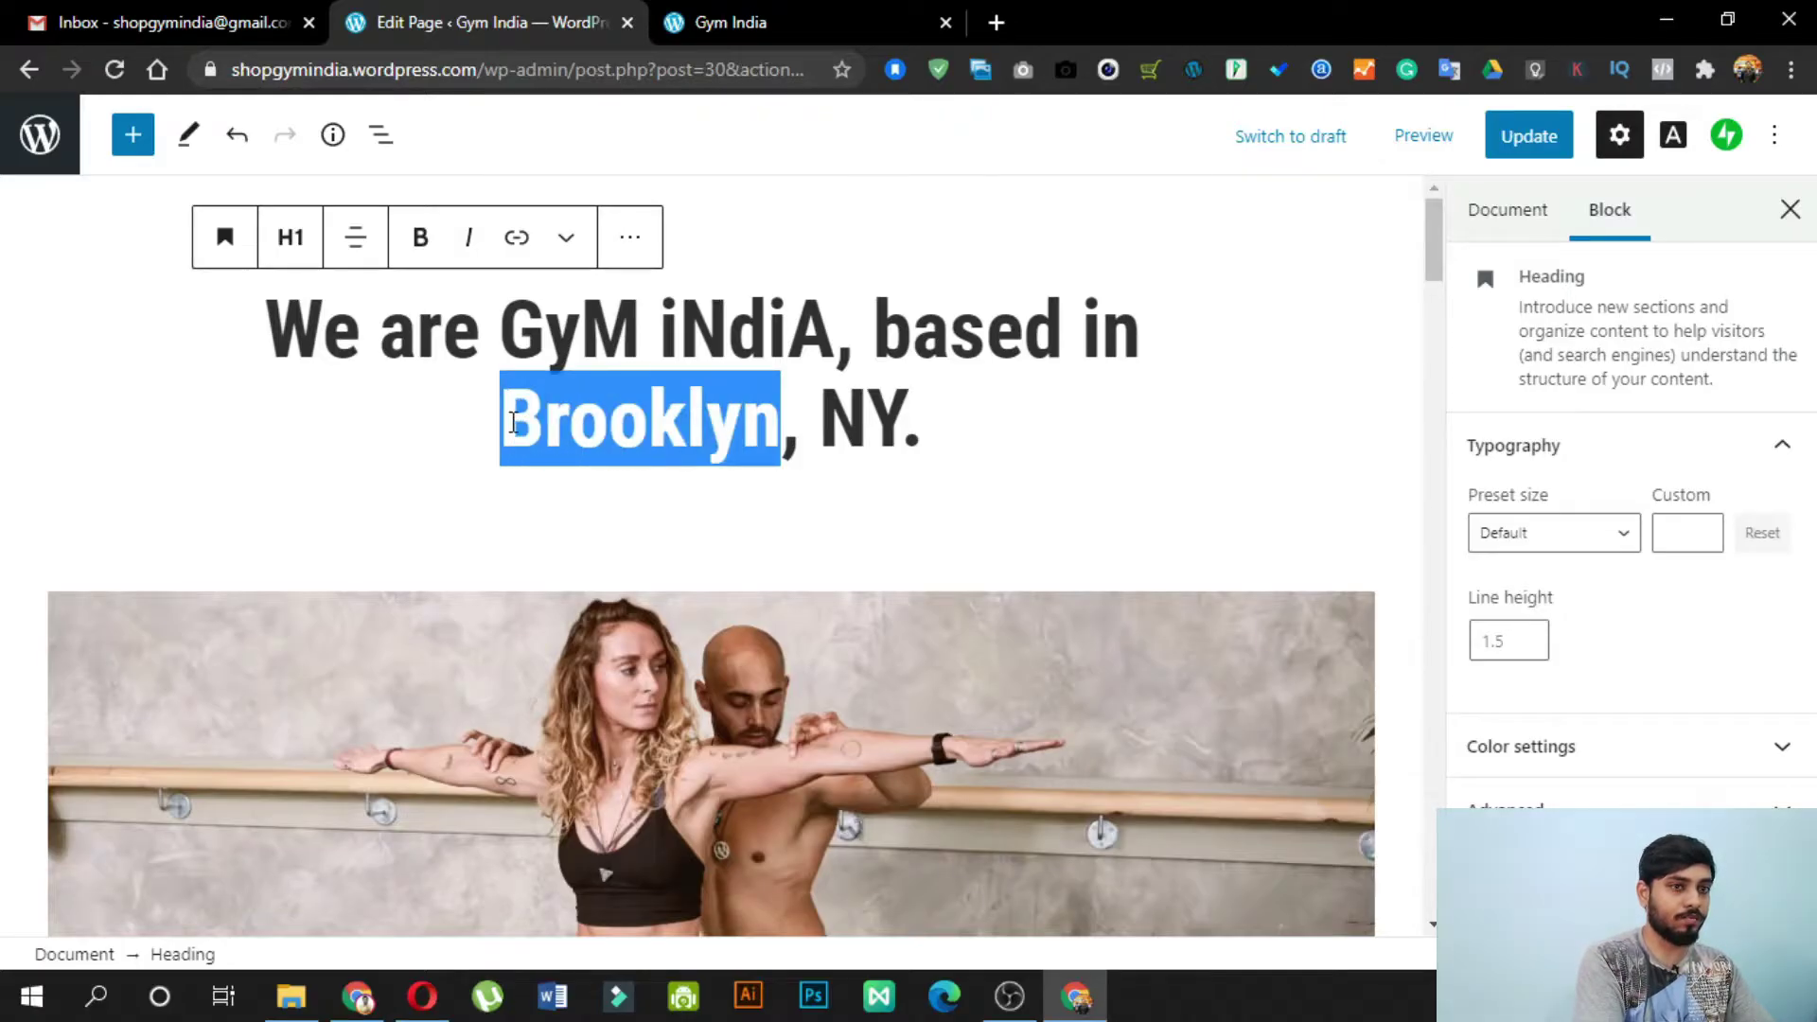
type("Cal")
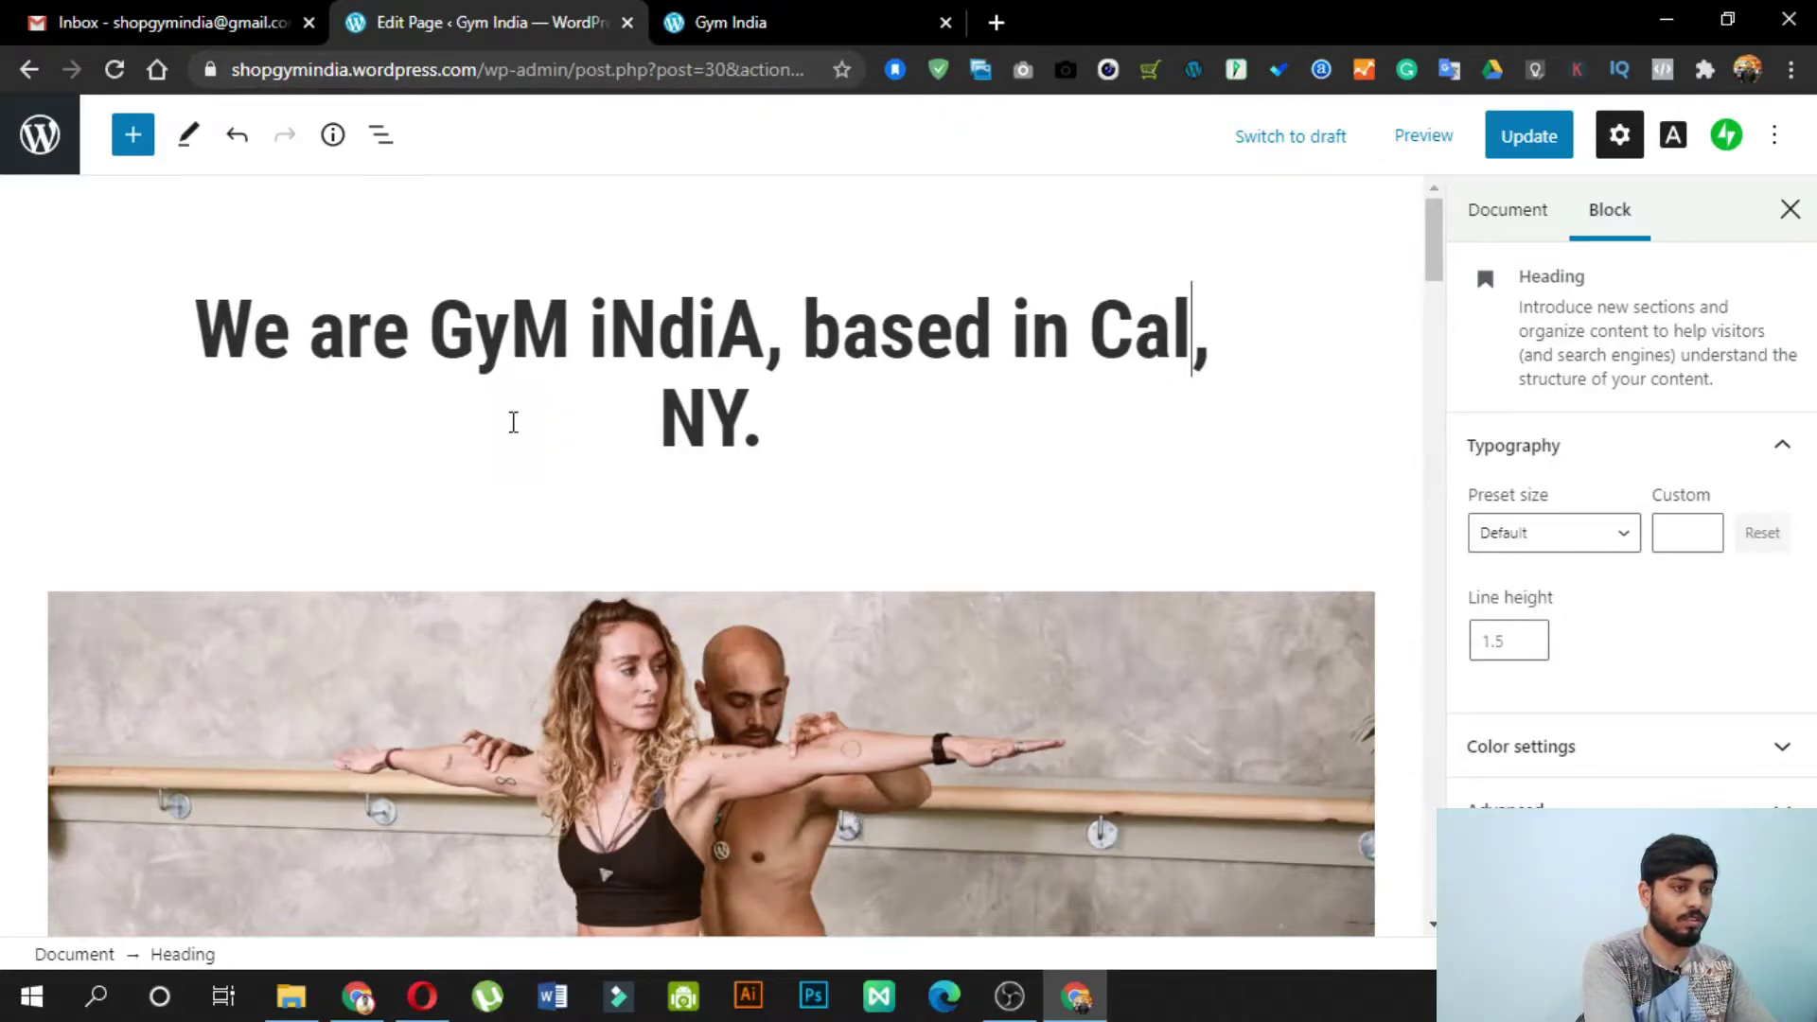
type("cutta")
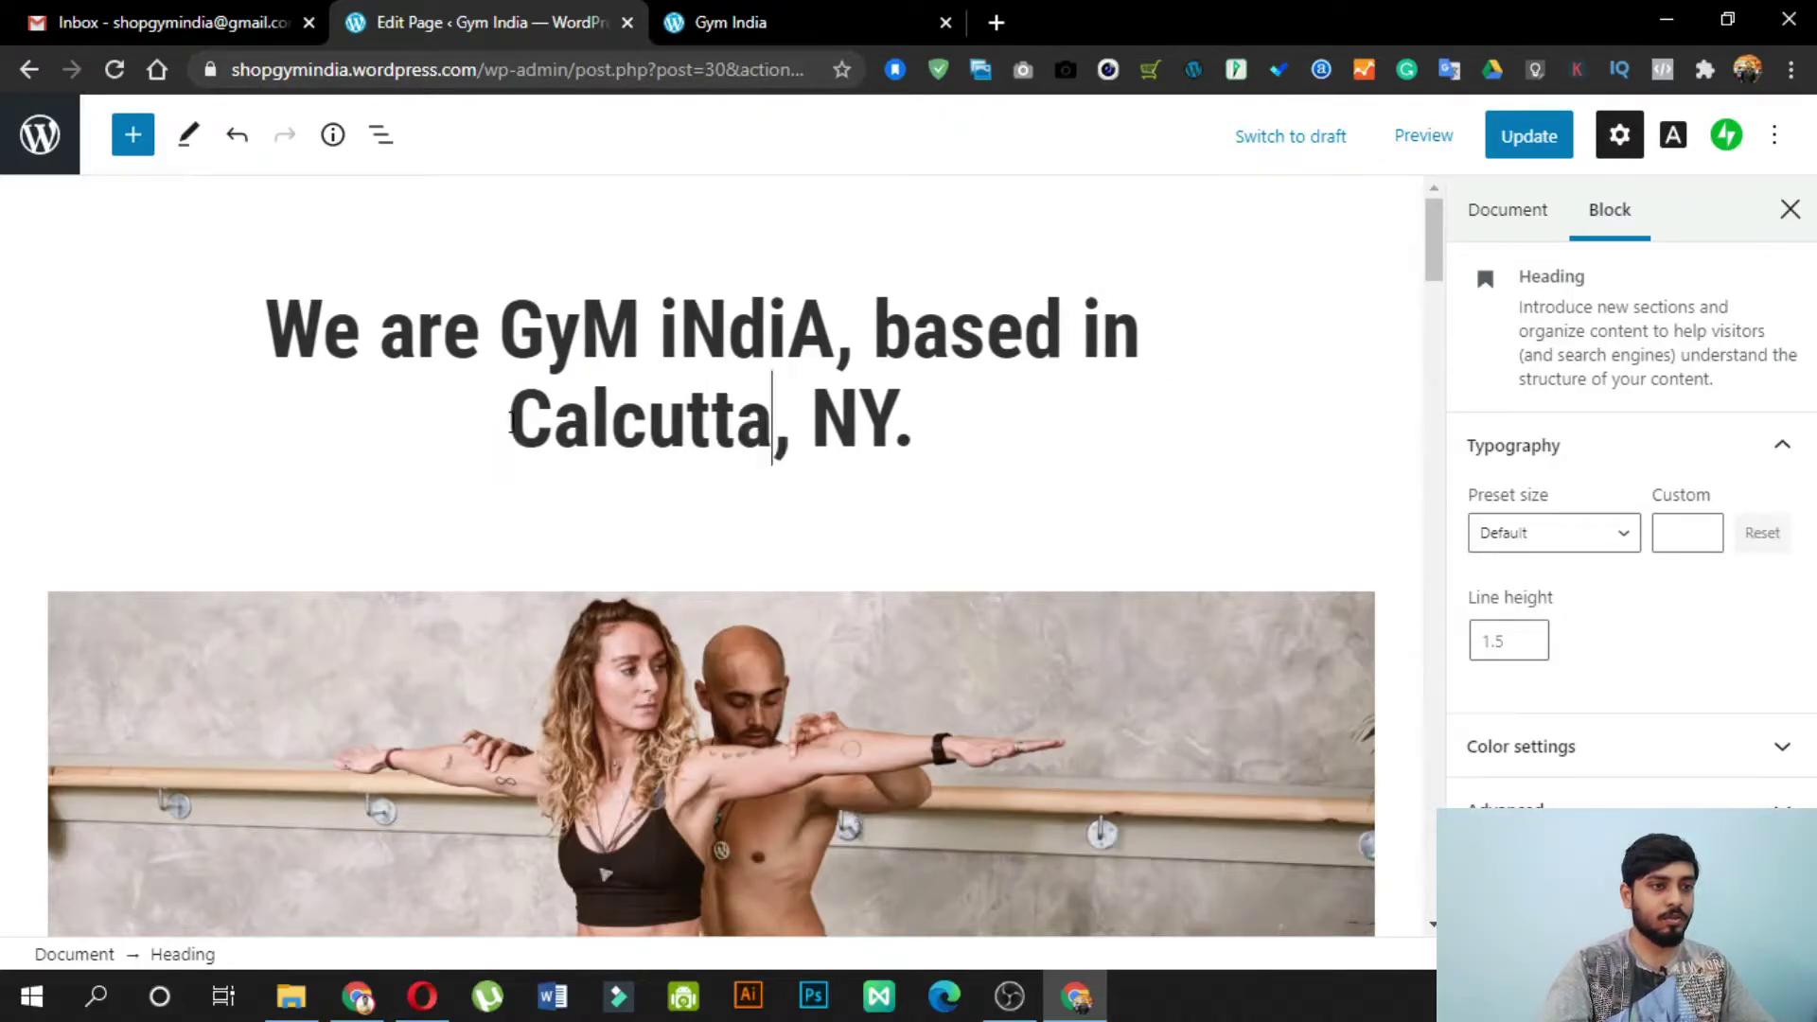
double_click(833, 419)
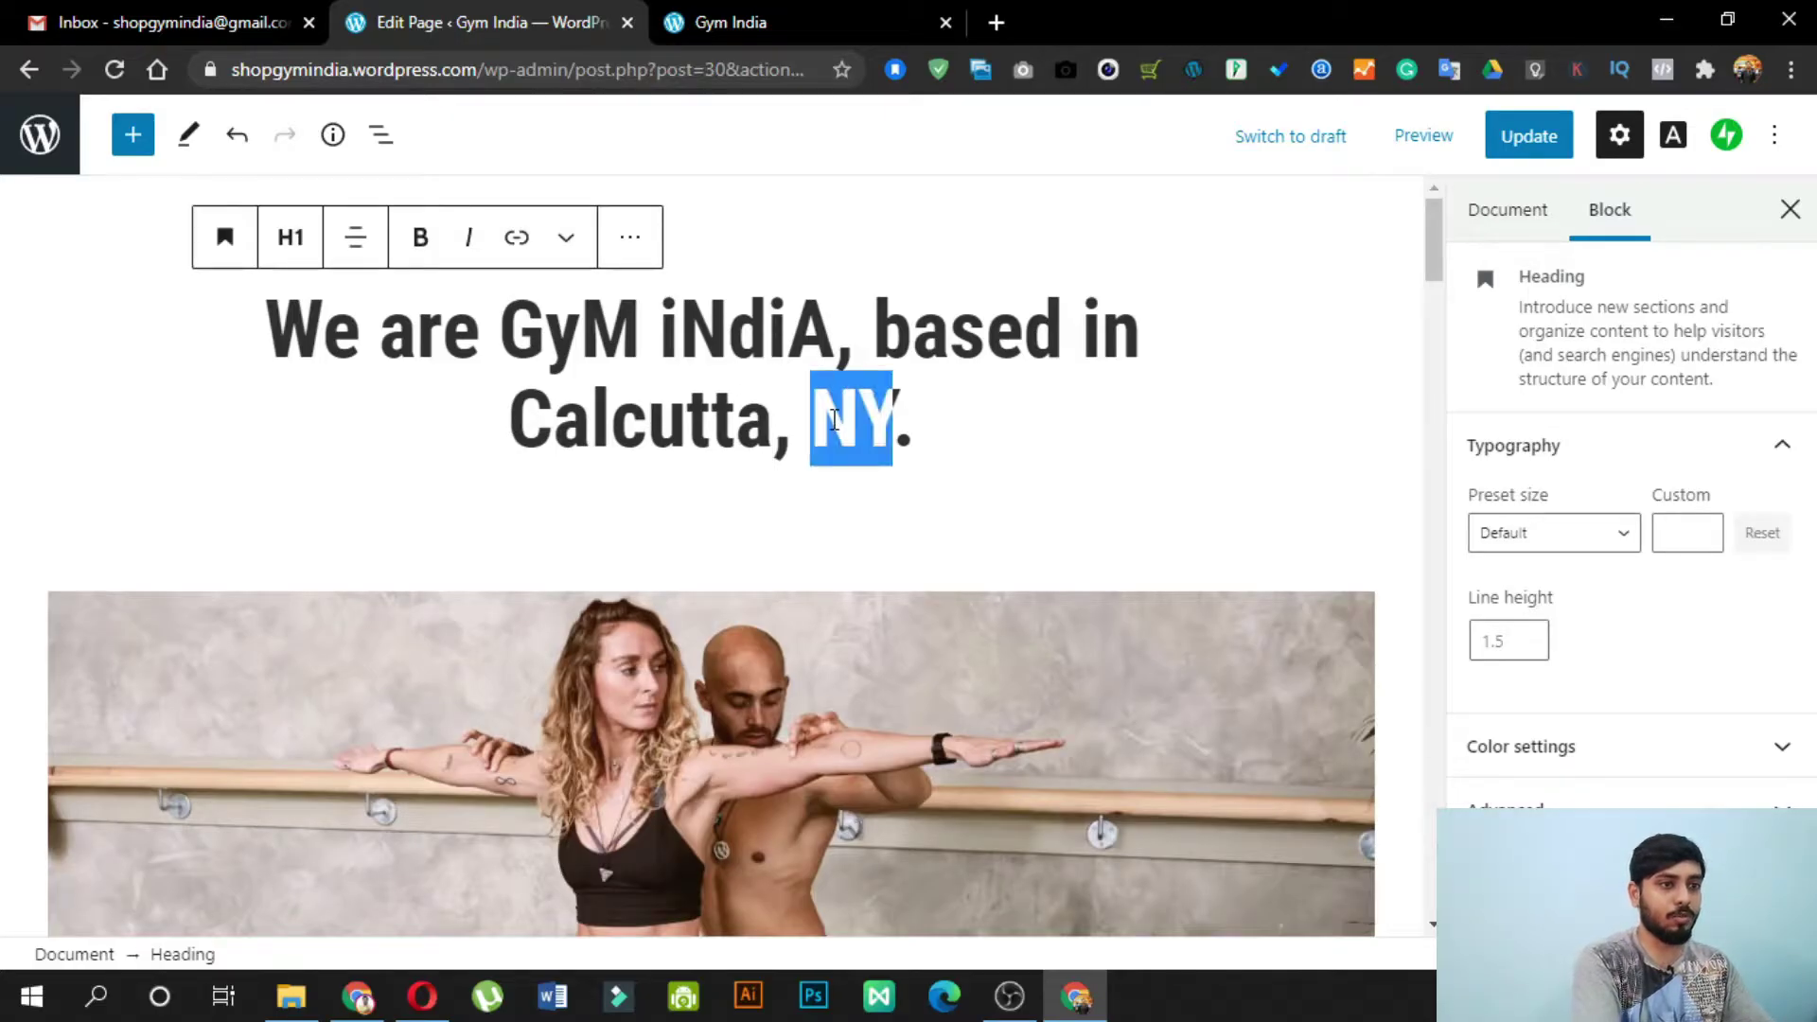
type("WB")
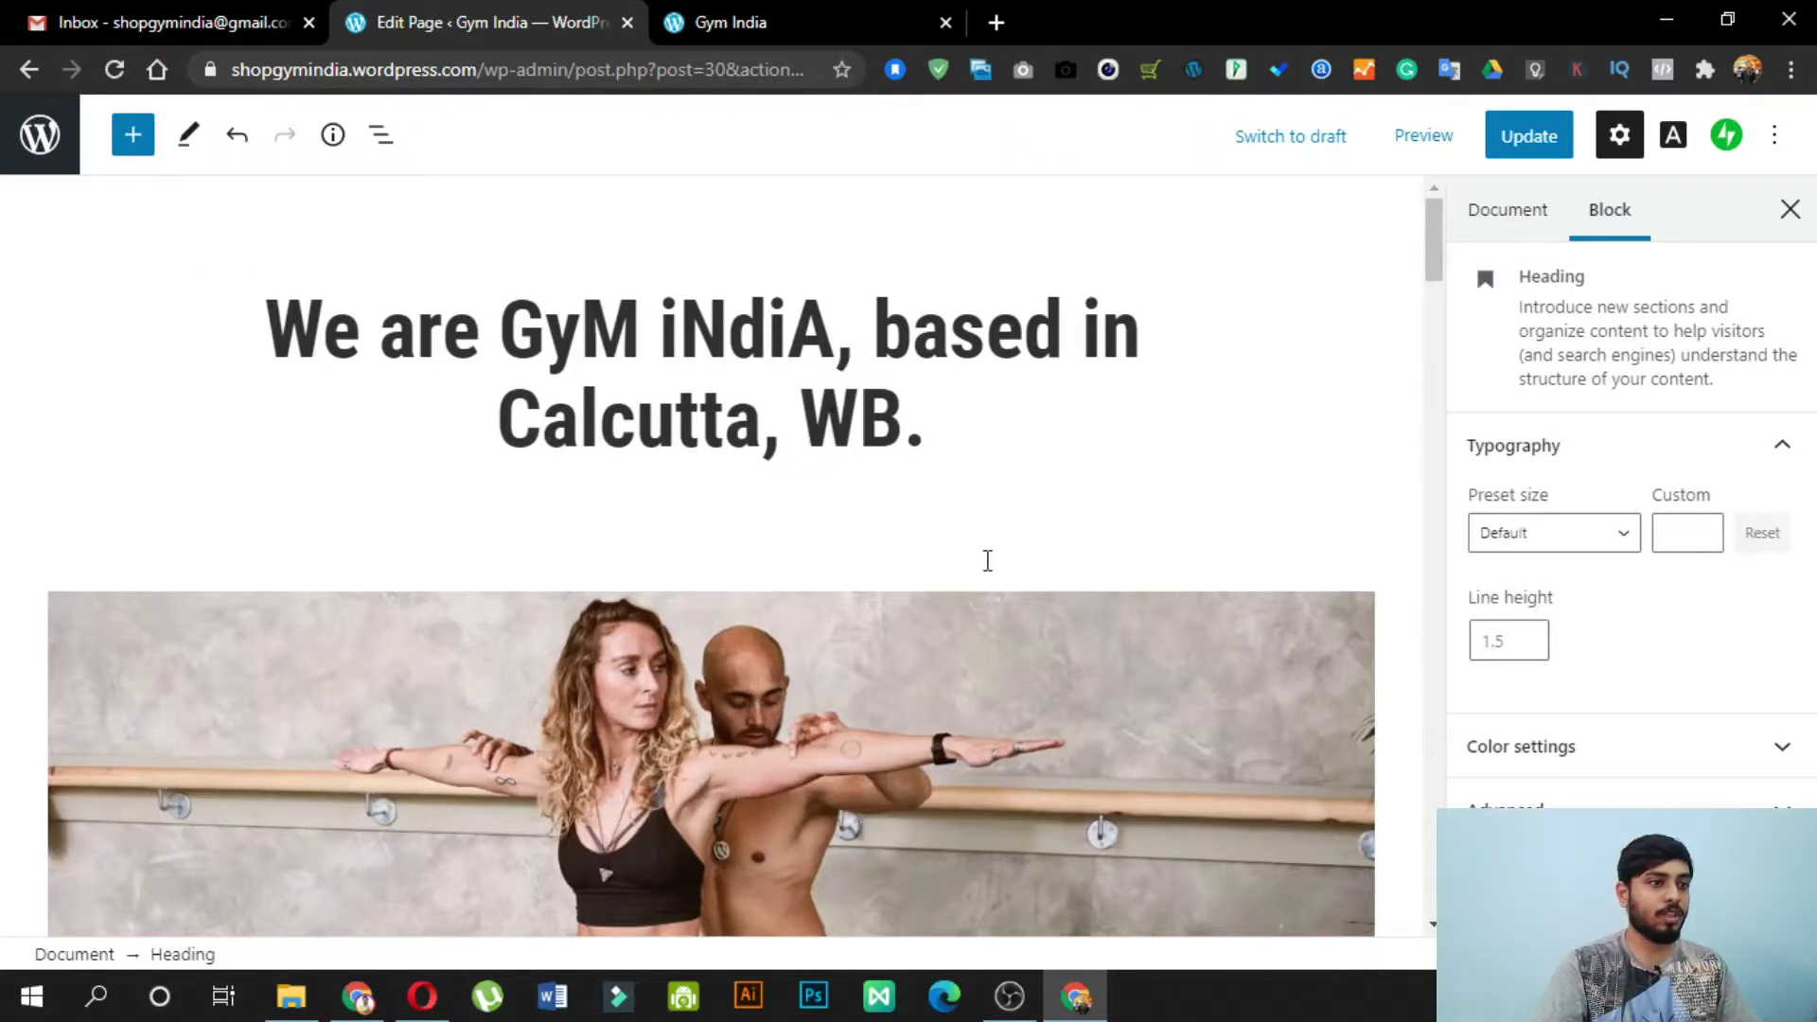
Step: Examine the style and transform options available for the large yoga image below the homepage's main heading
scroll(1253, 539, "down", 5)
left_click(700, 509)
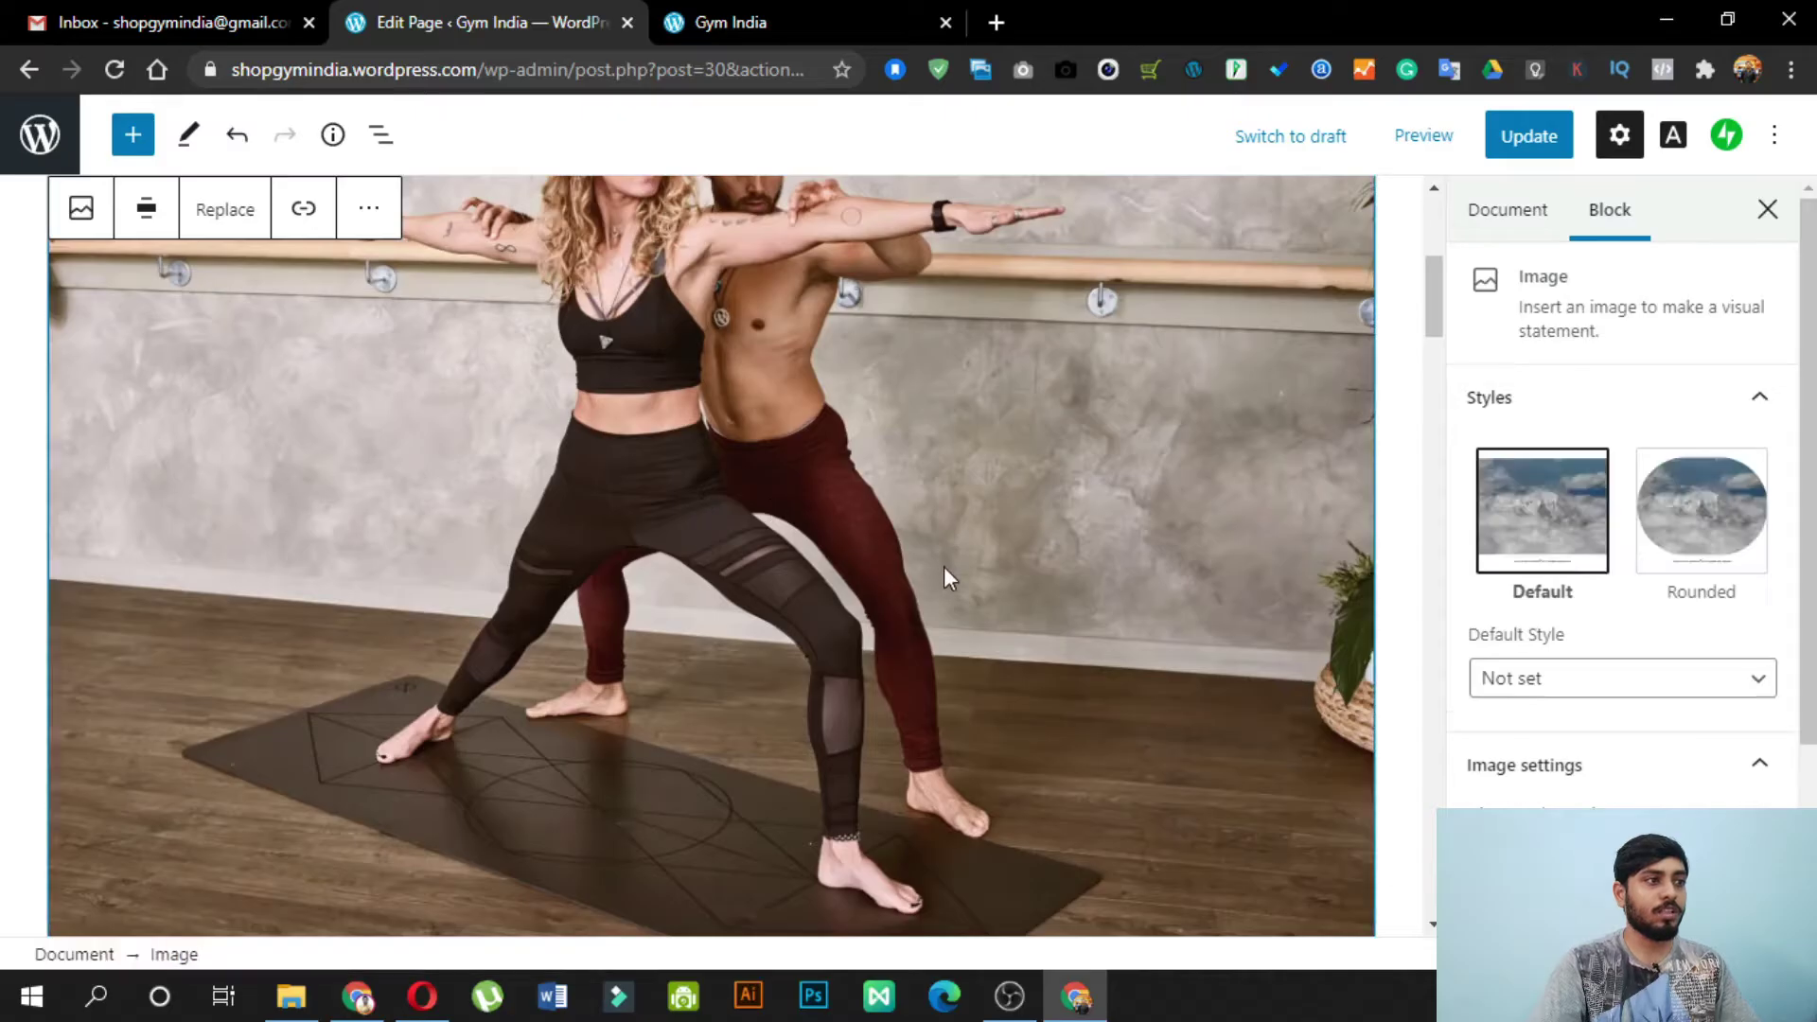
left_click(82, 208)
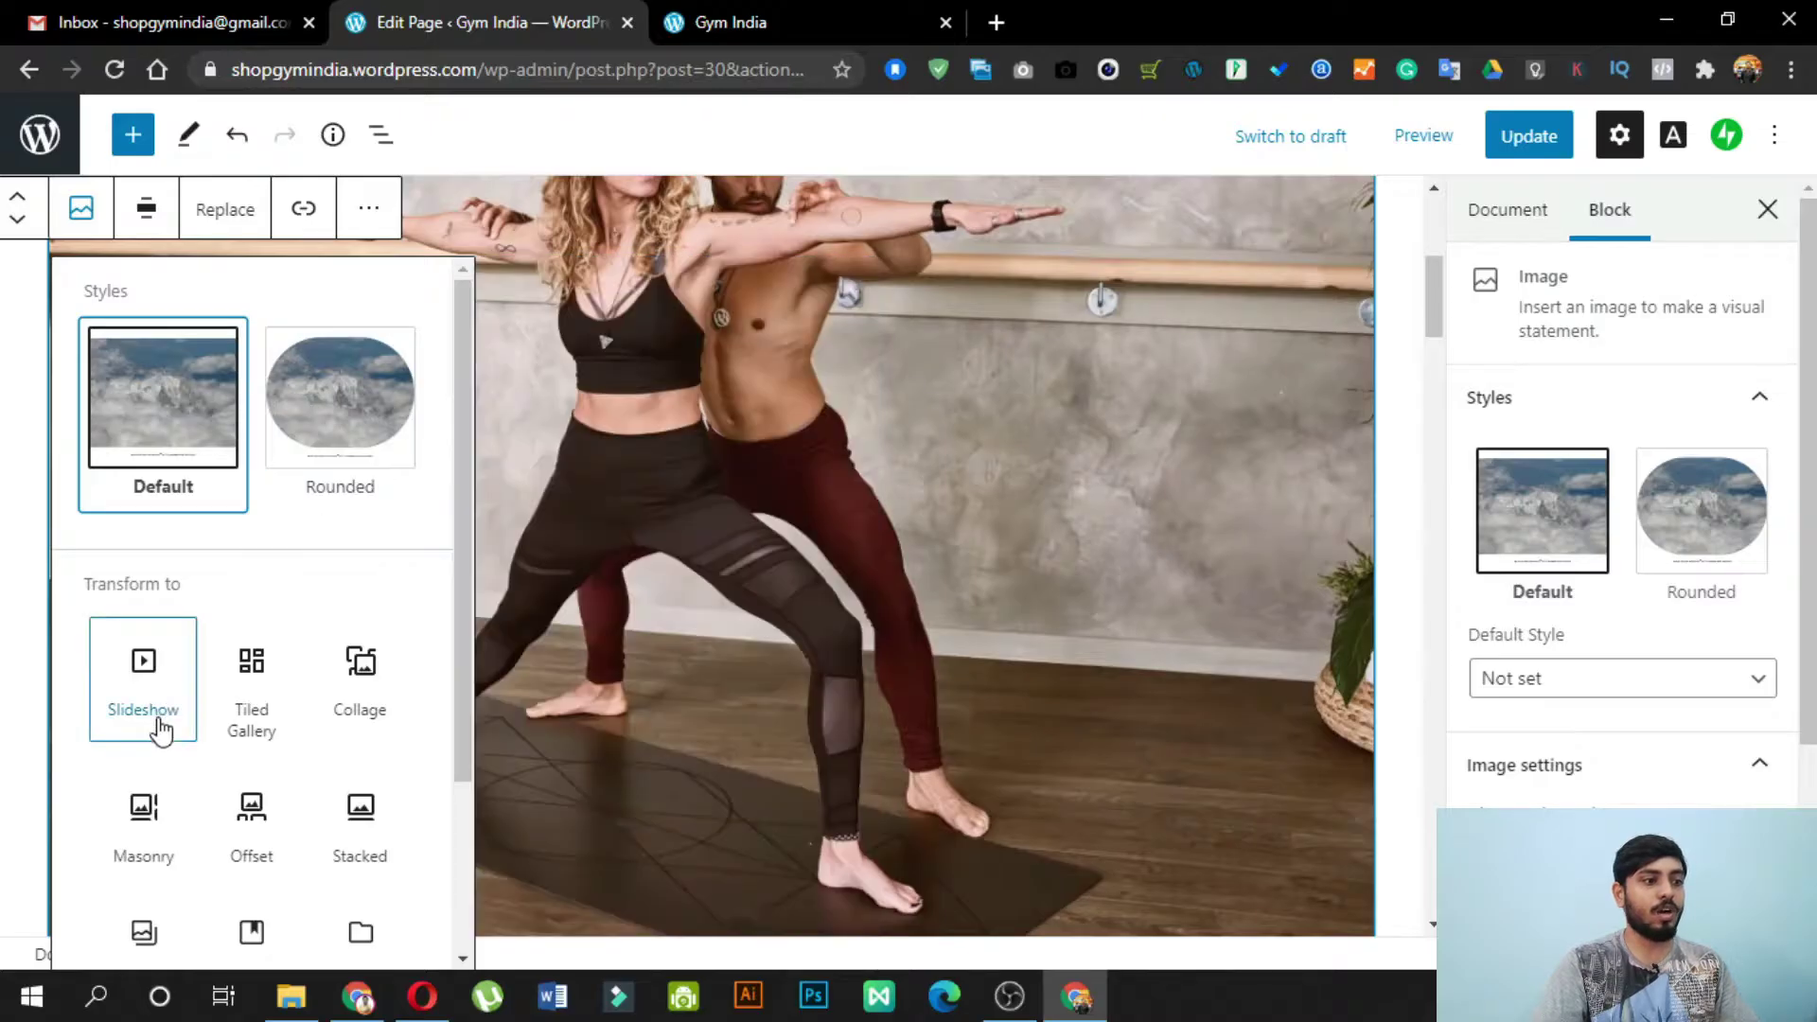
scroll(356, 710, "down", 3)
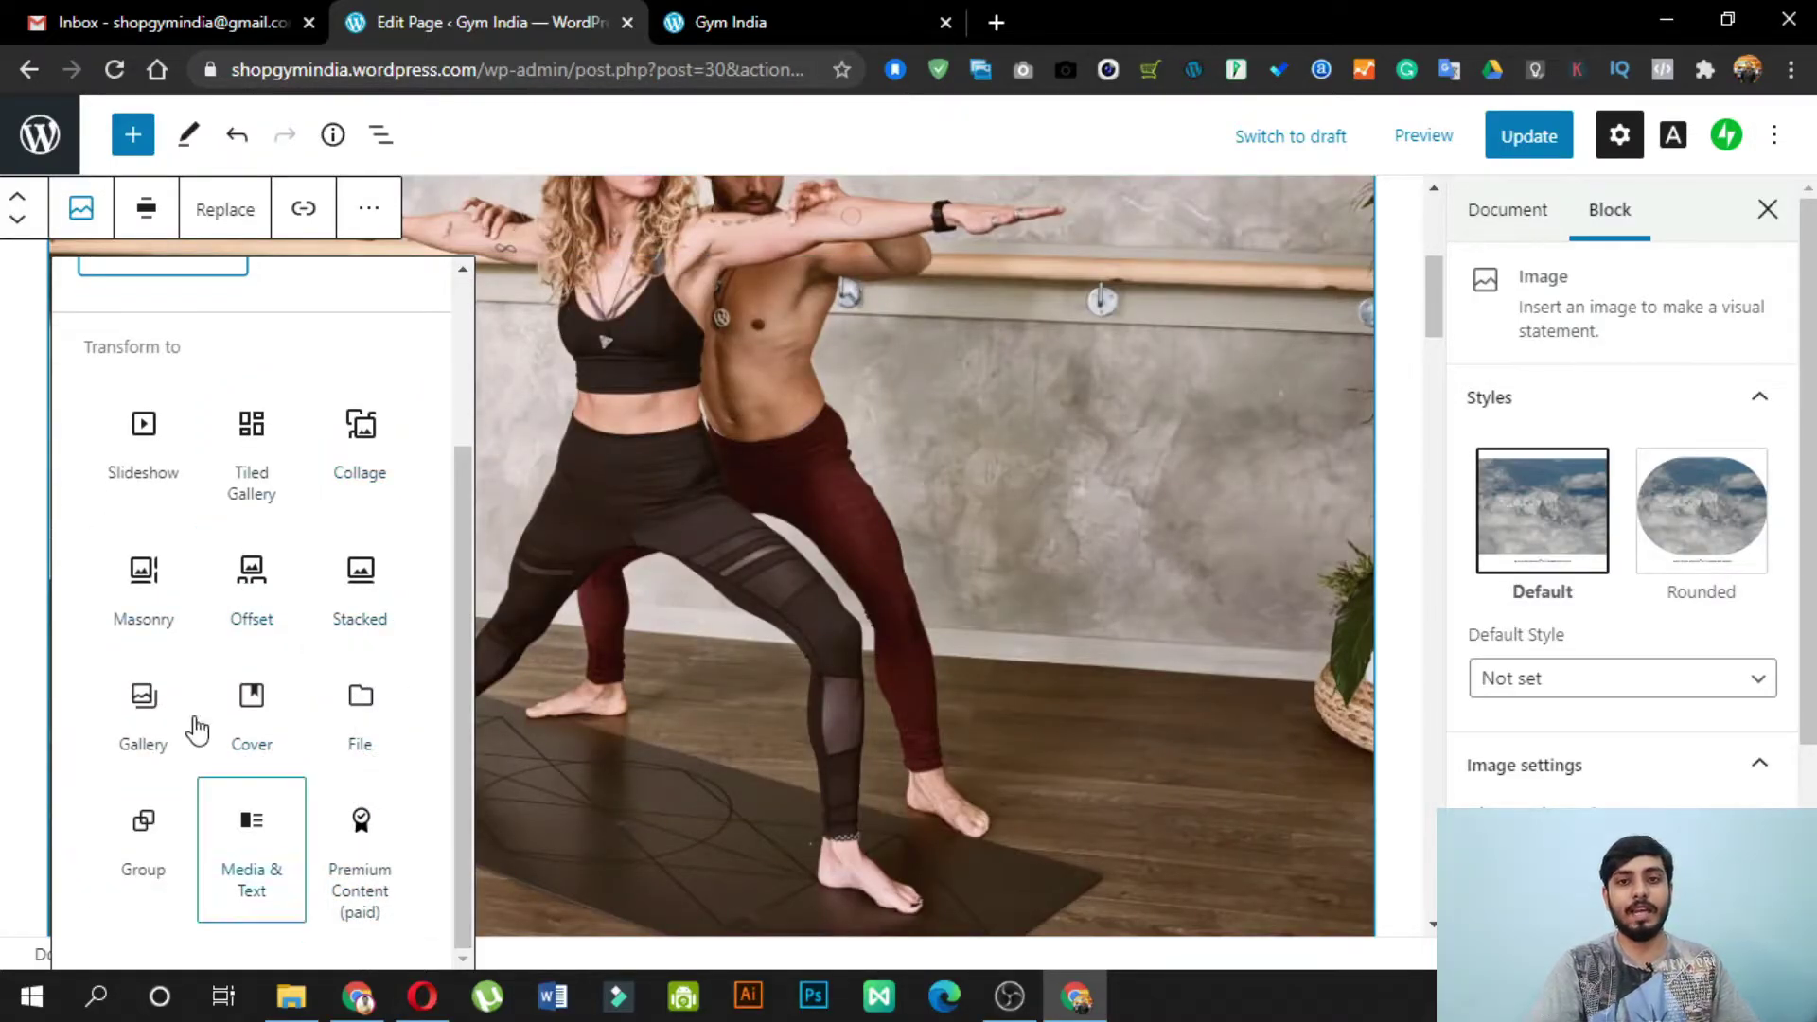
left_click(804, 599)
Step: Set the Discovery Pass price in the homepage's pricing section to $80
scroll(860, 519, "down", 8)
scroll(868, 538, "down", 1)
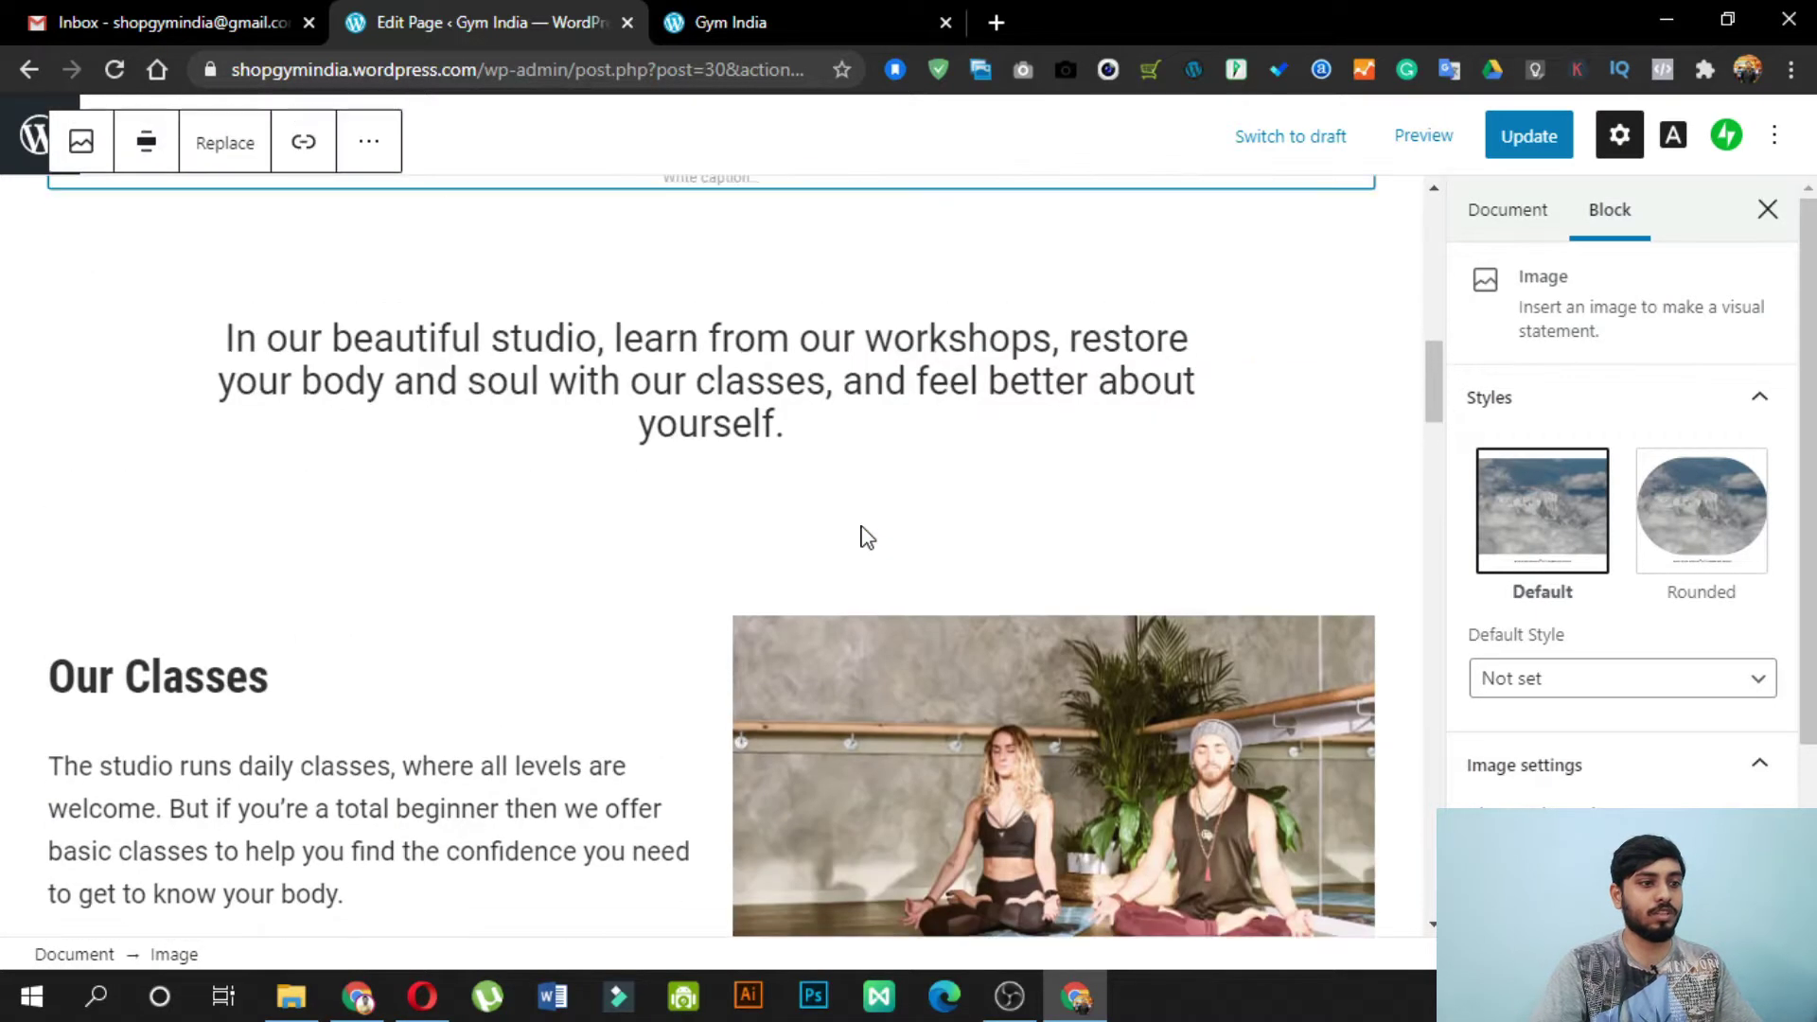
scroll(1029, 577, "down", 5)
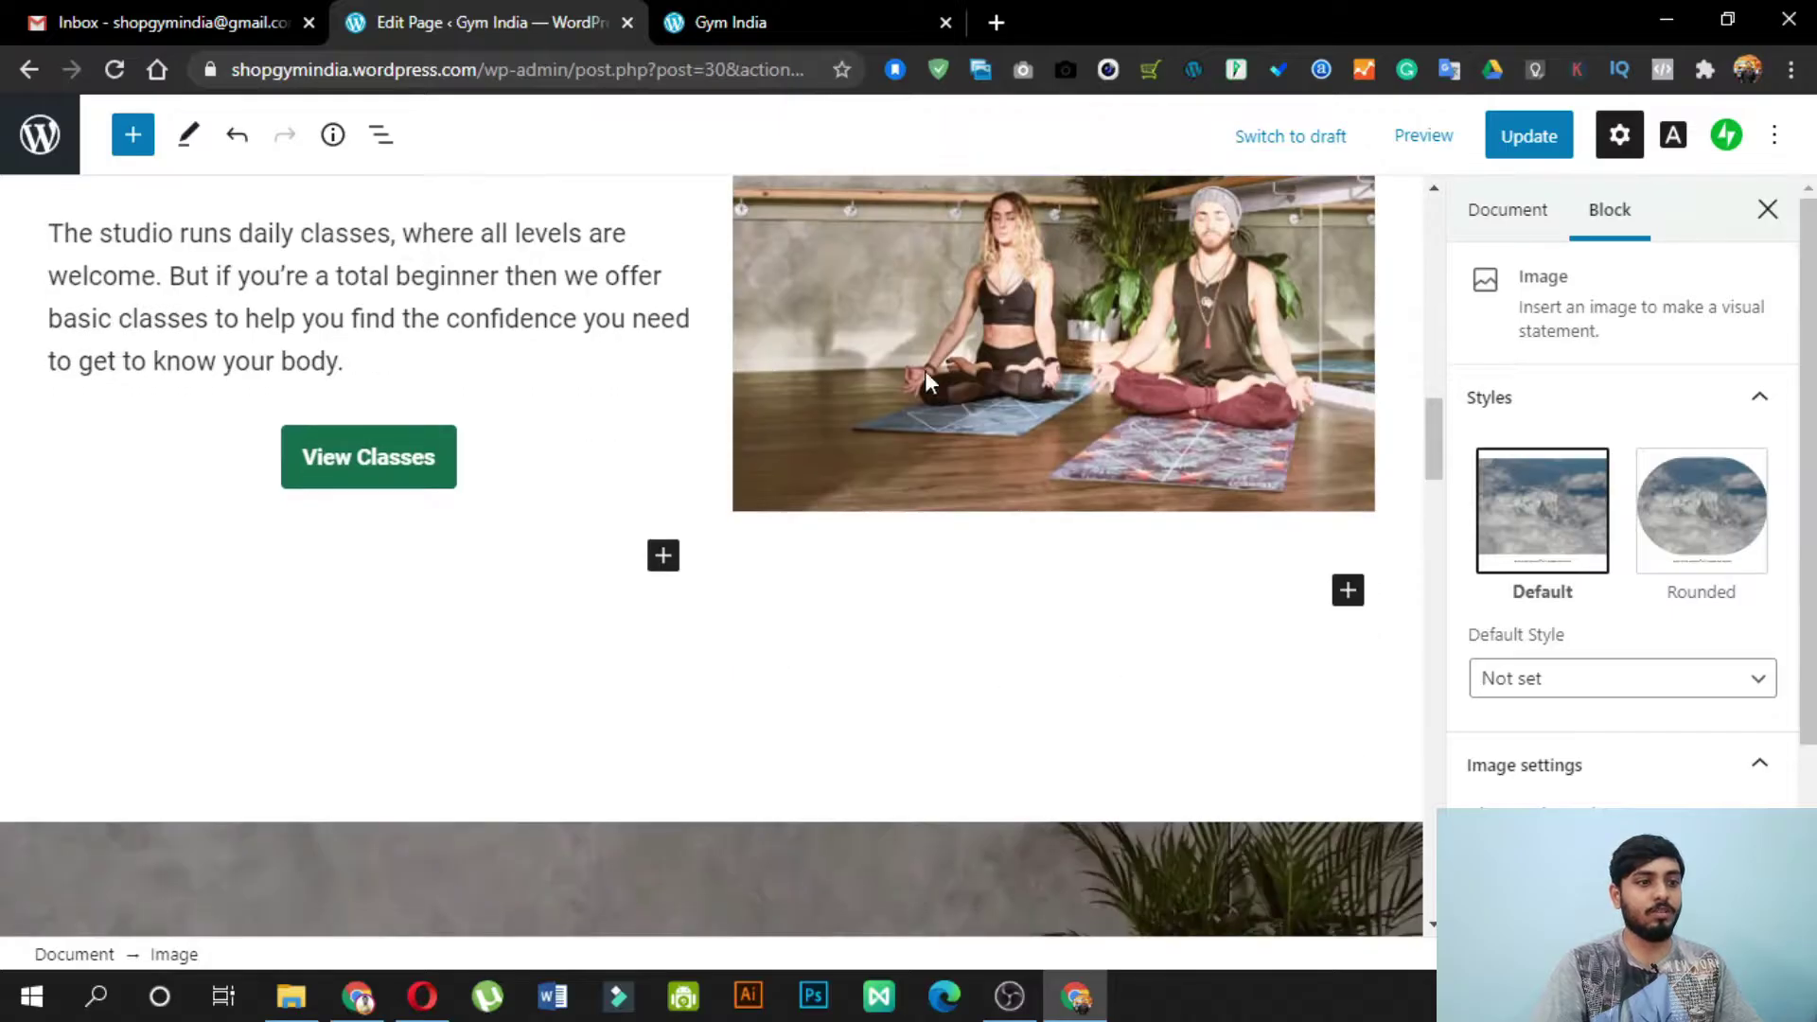
scroll(937, 625, "down", 8)
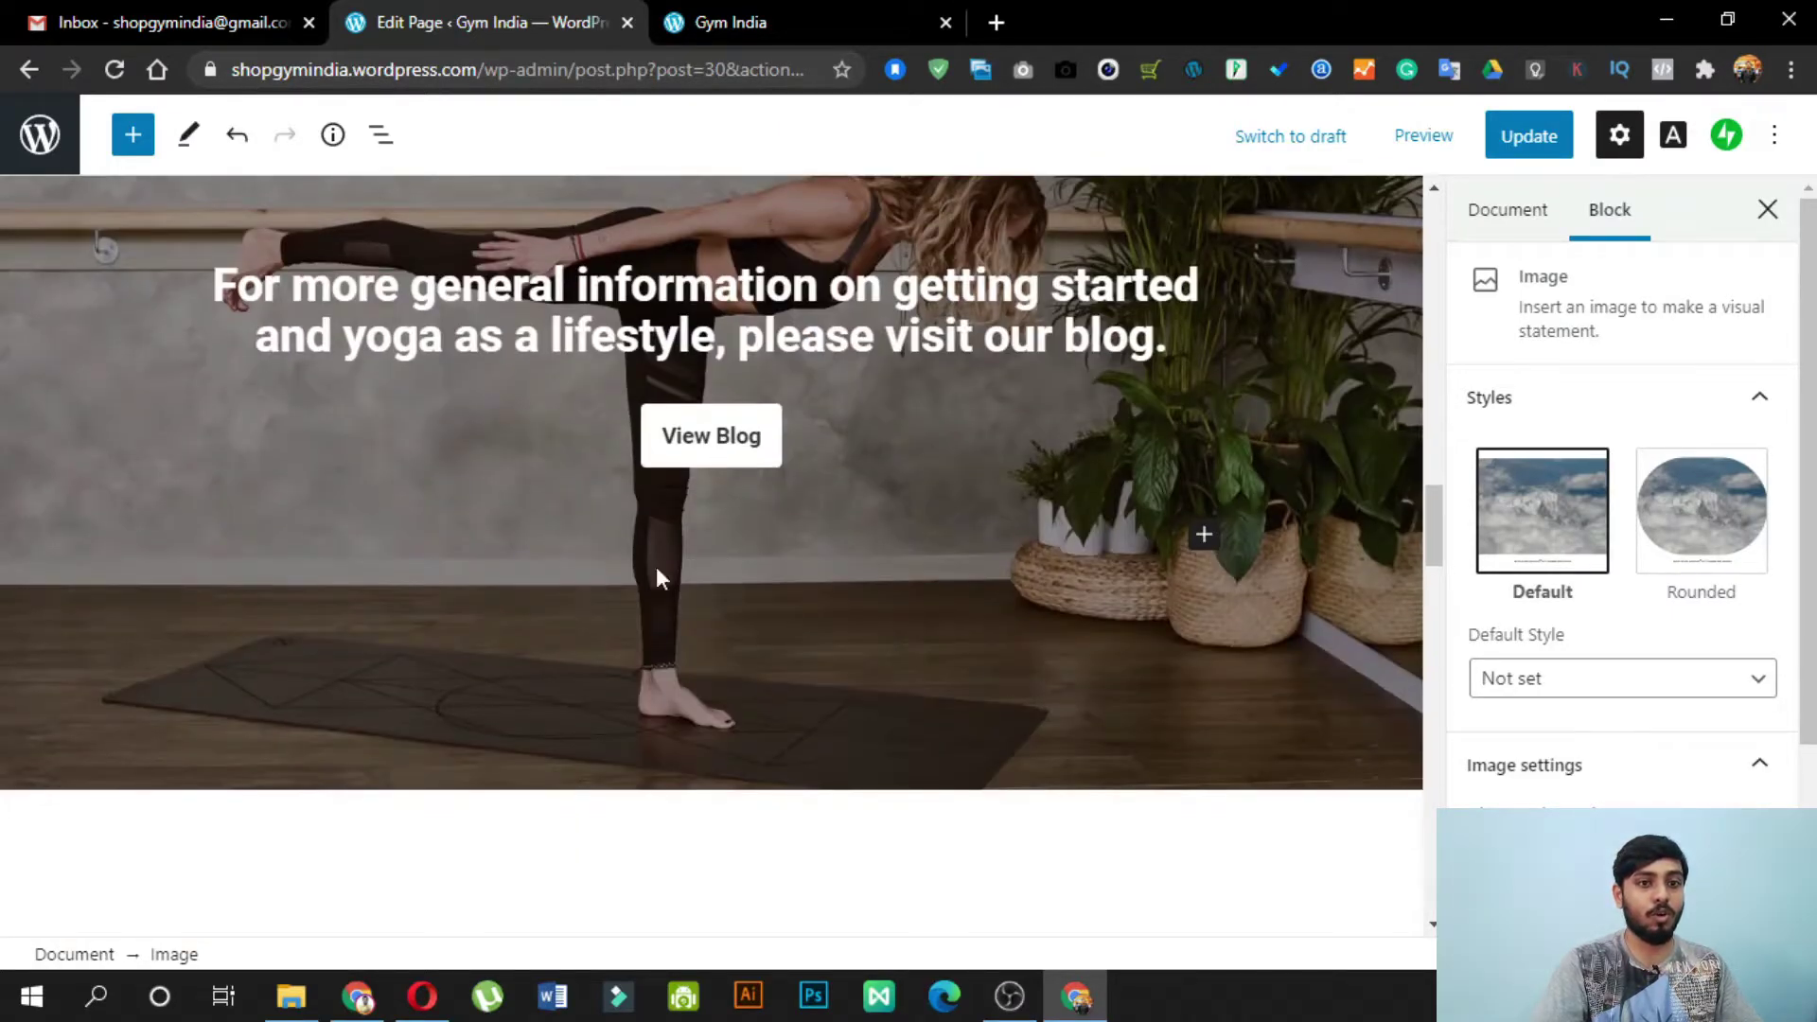
scroll(722, 530, "down", 2)
scroll(870, 571, "down", 15)
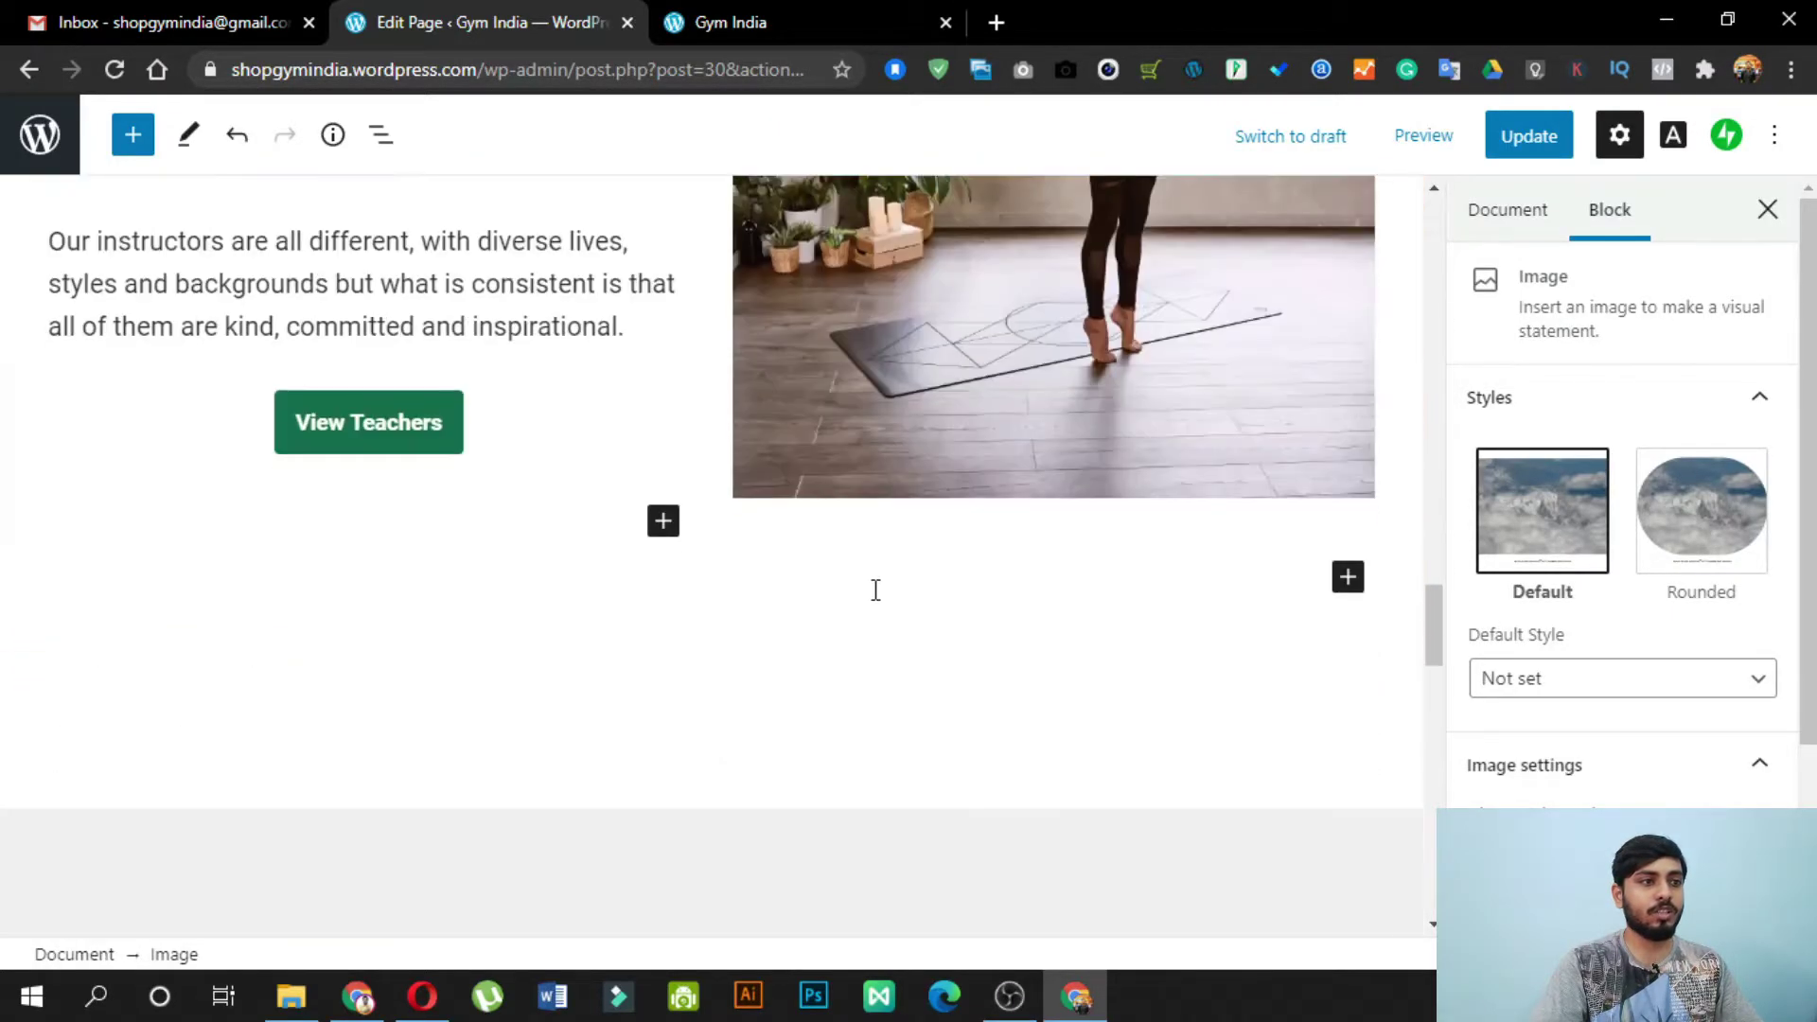
scroll(835, 604, "up", 5)
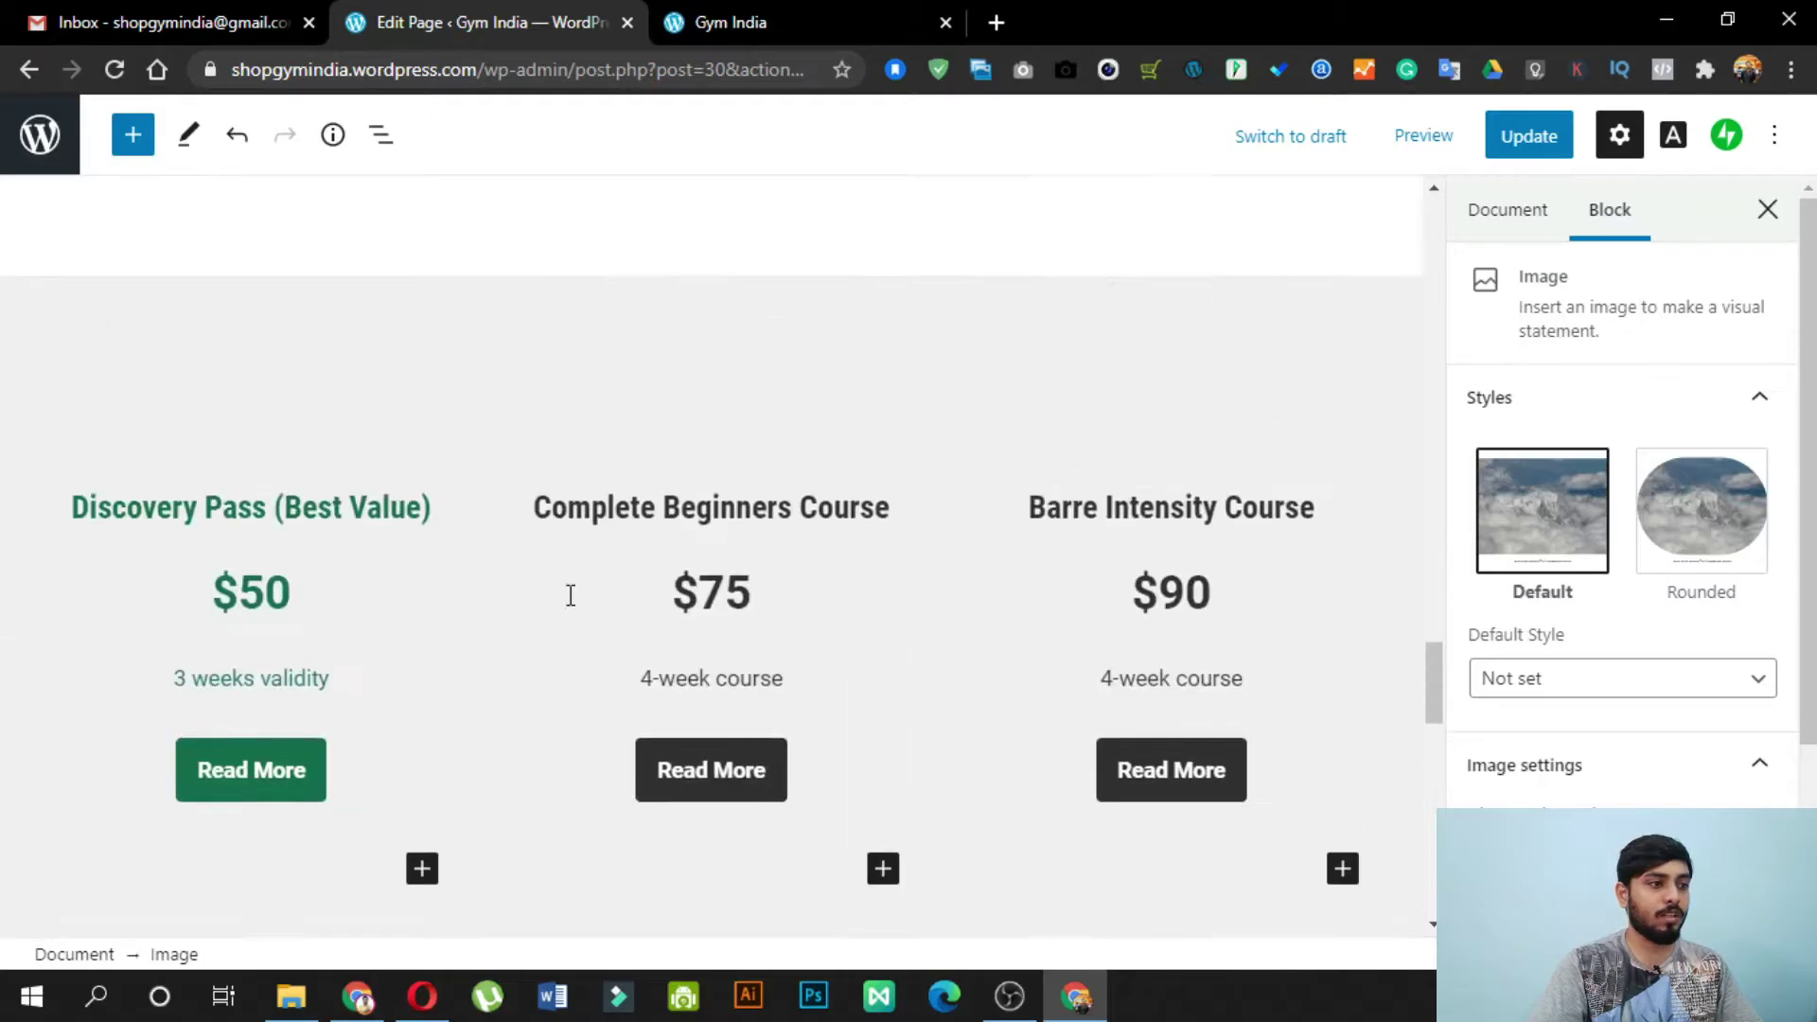
left_click(289, 606)
key("Left")
key("Left")
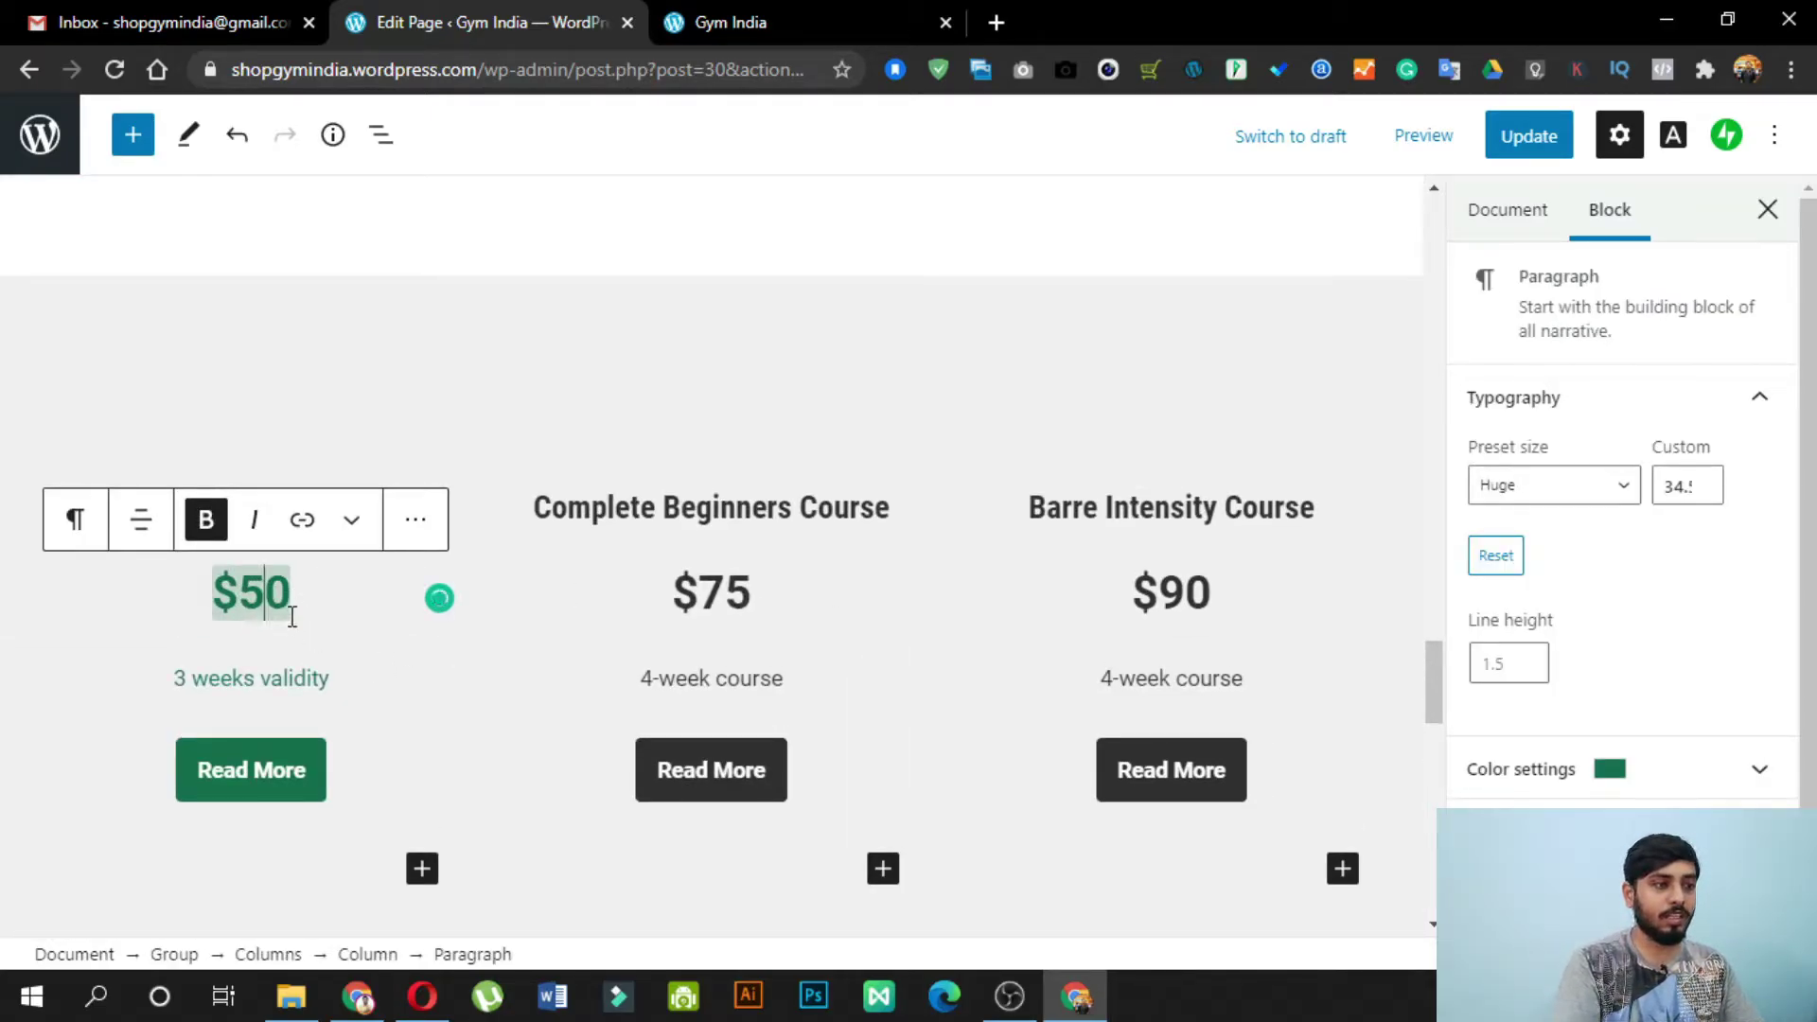
key("Delete")
type("8")
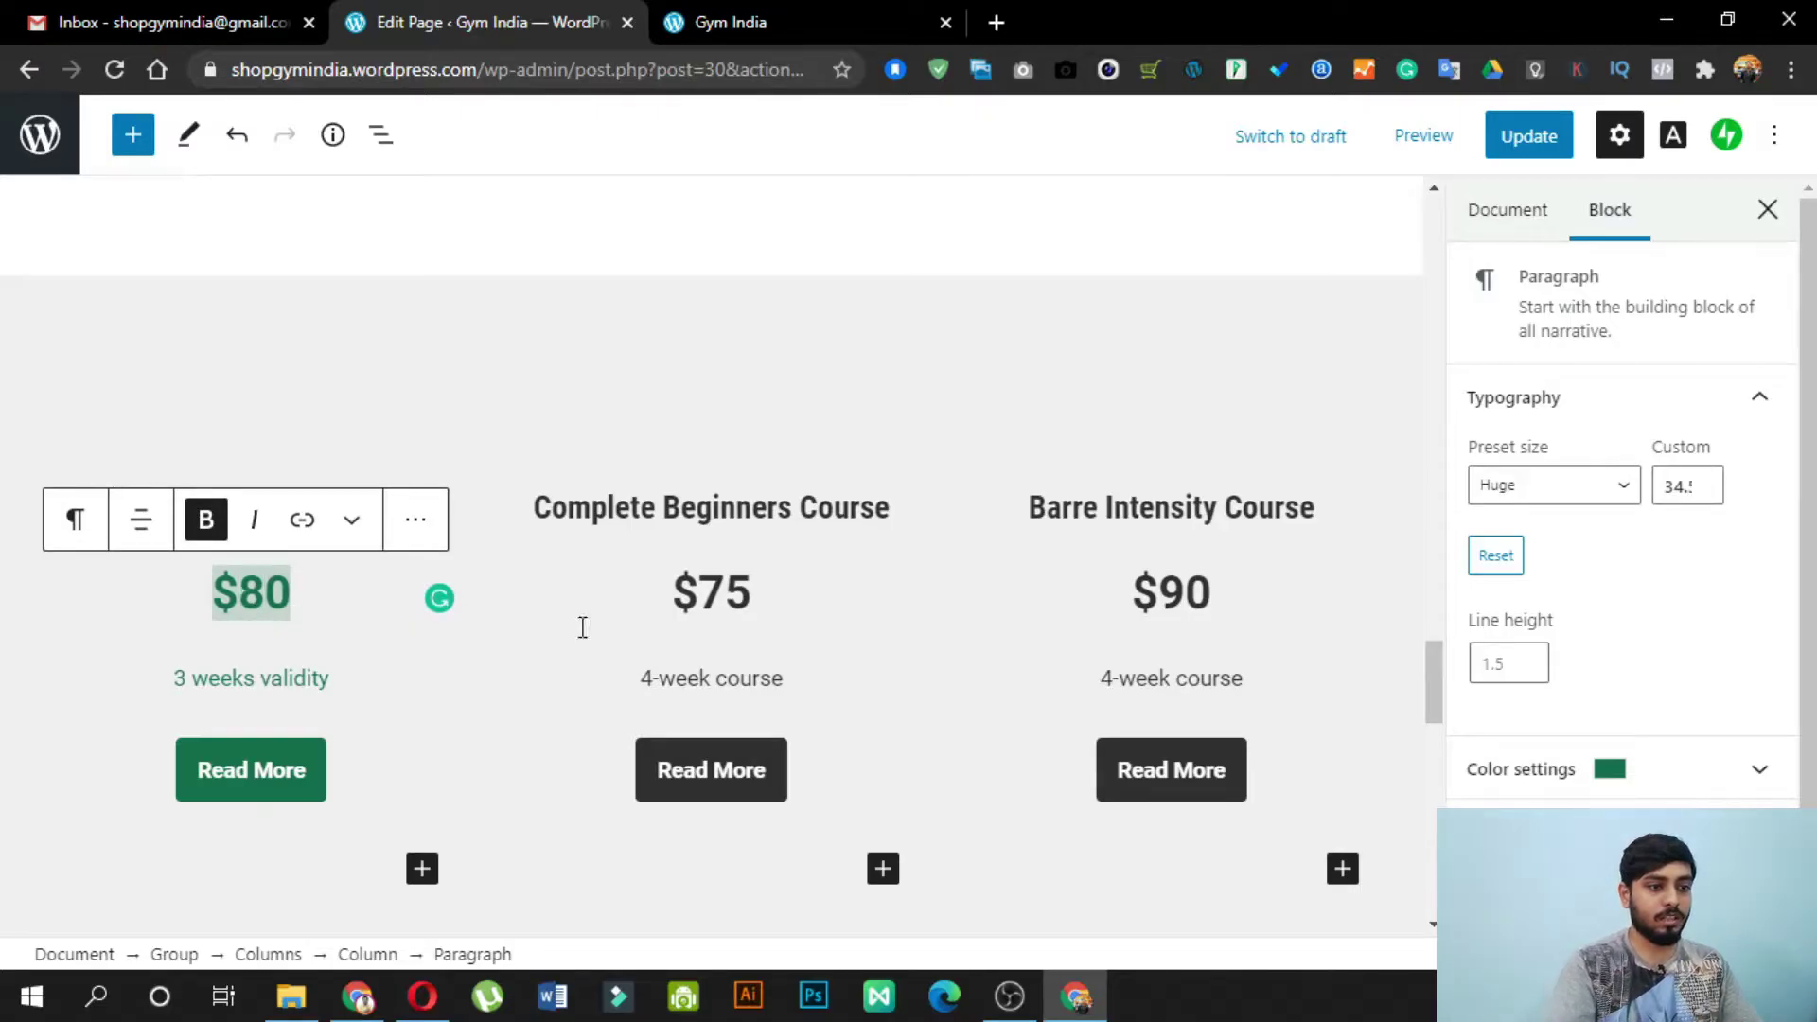
Step: Set the Complete Beginners Course price in the homepage's pricing section to $95
left_click(726, 597)
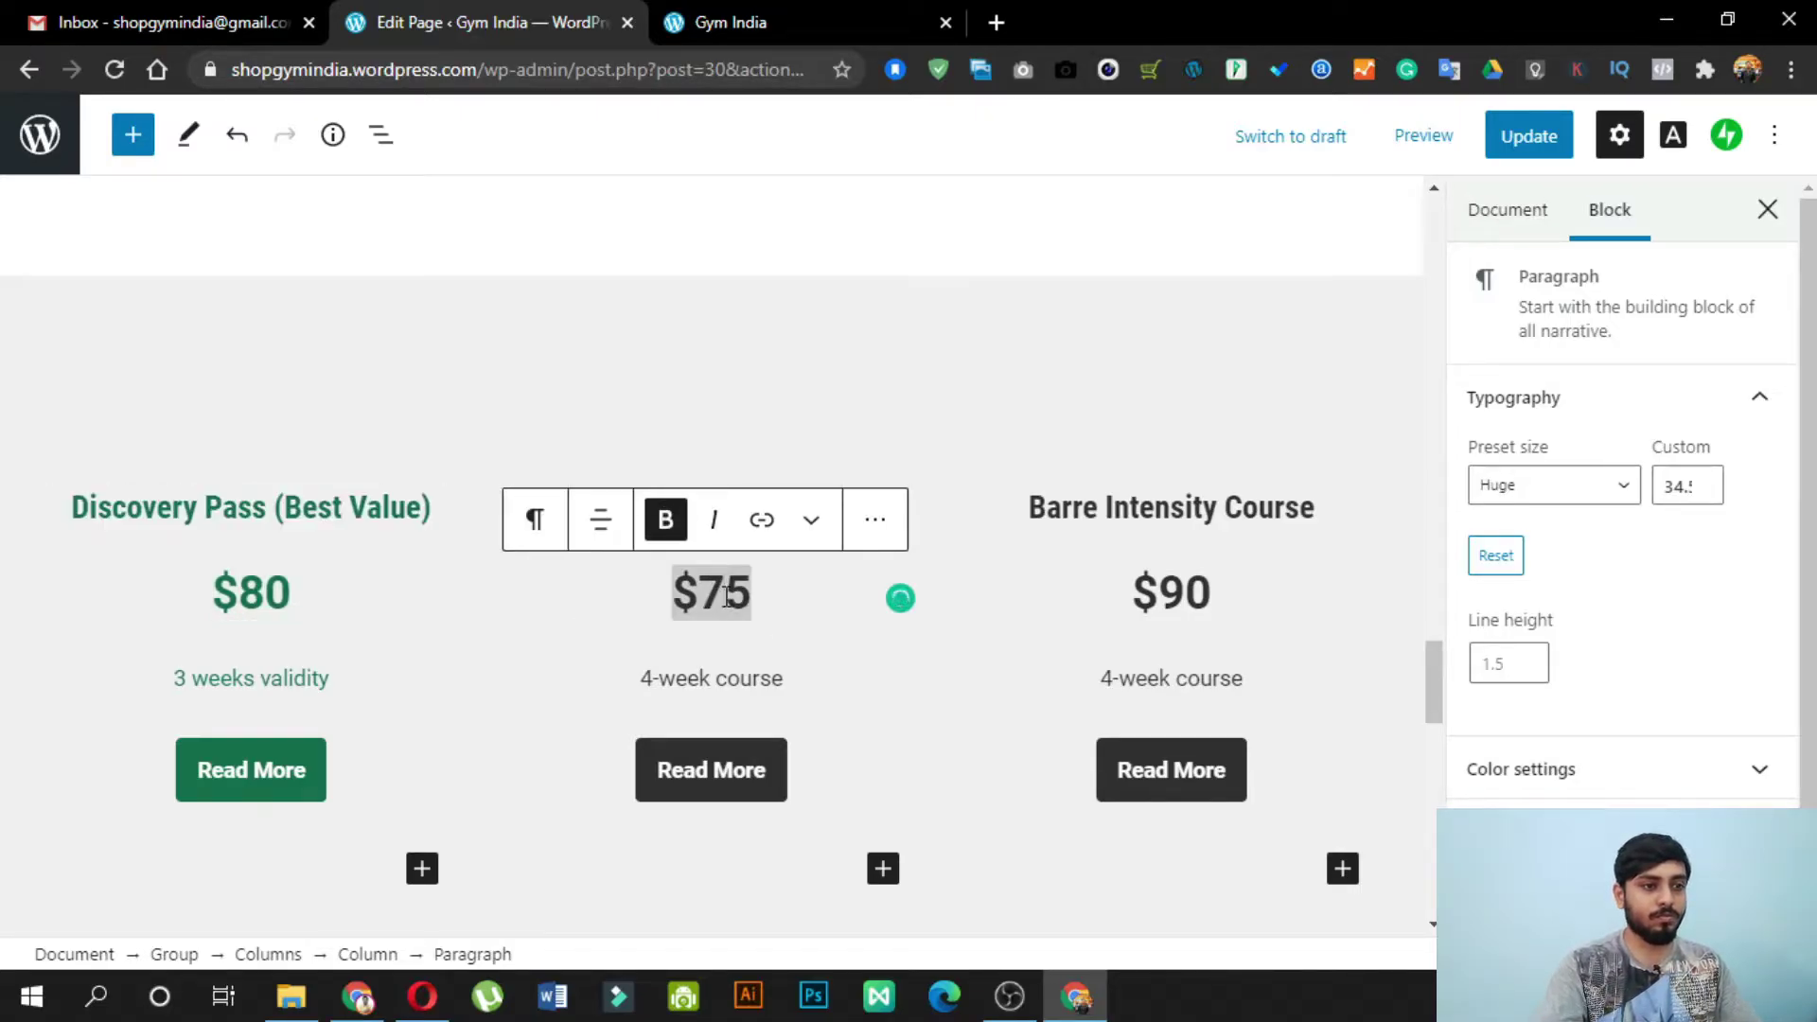
key("BackSpace")
type("9")
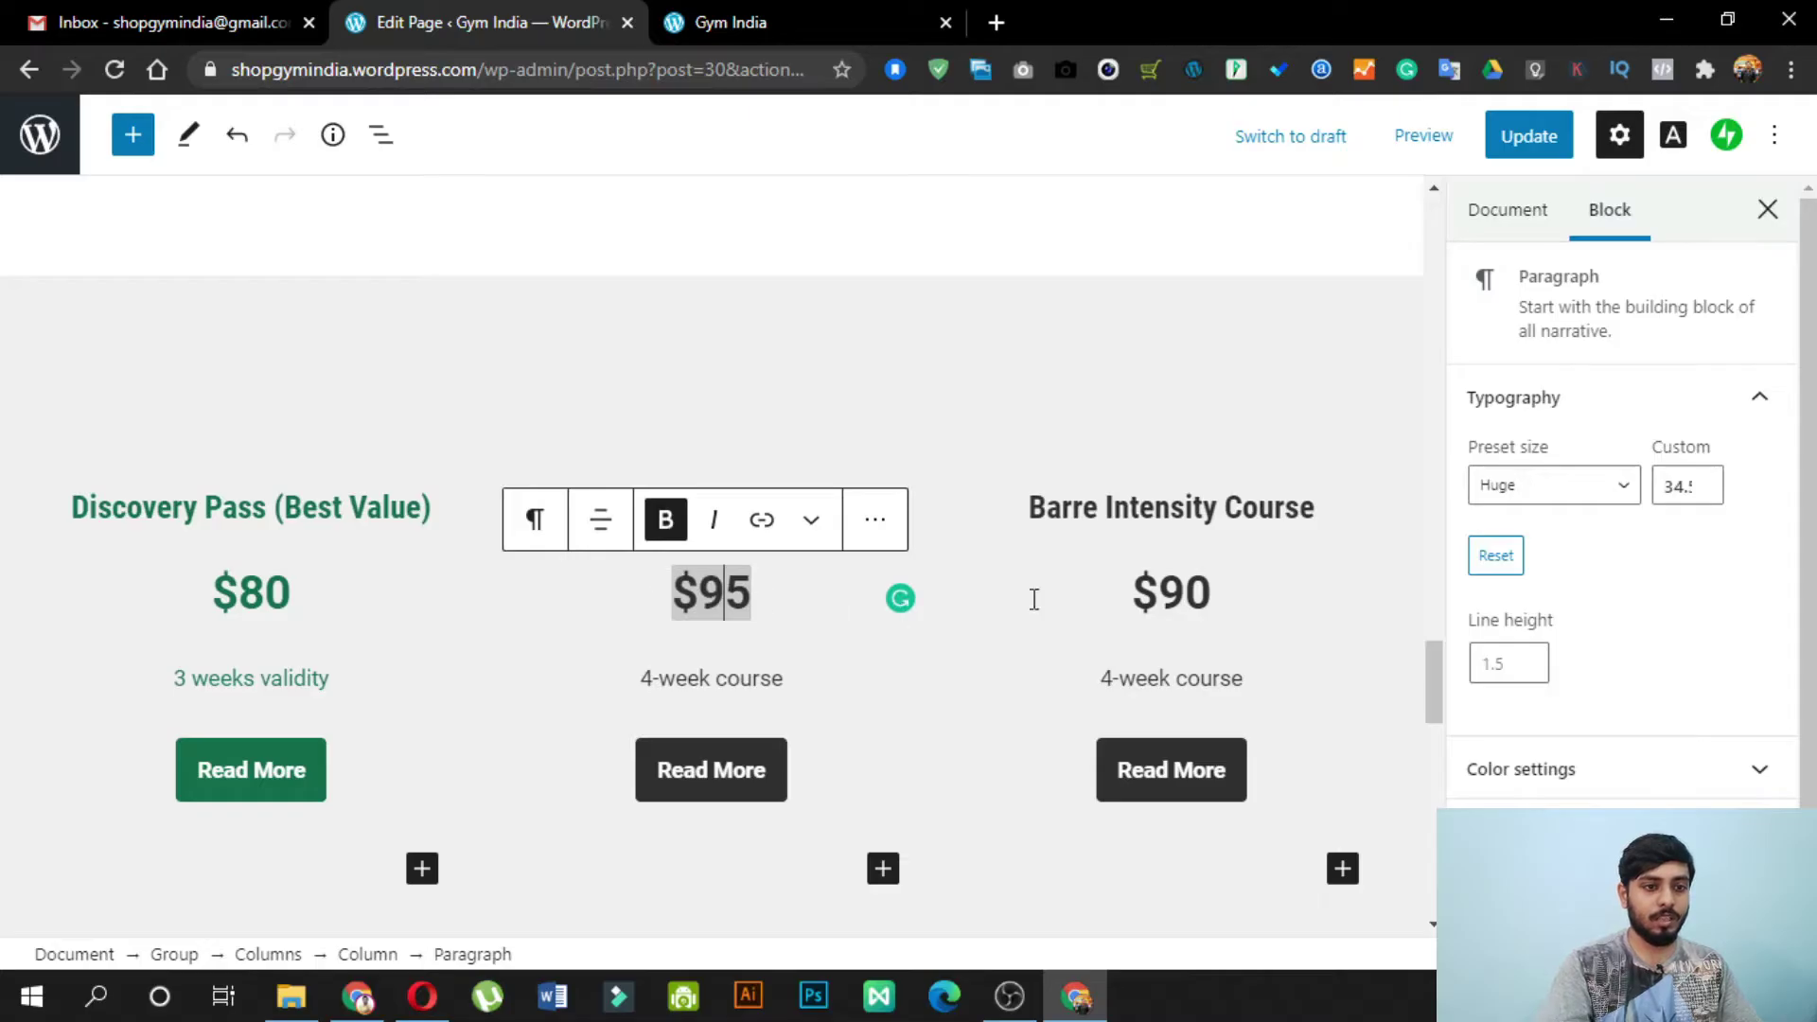
Step: Set the Barre Intensity Course price in the homepage's pricing section to $1000
left_click(1190, 584)
key("BackSpace")
type("141")
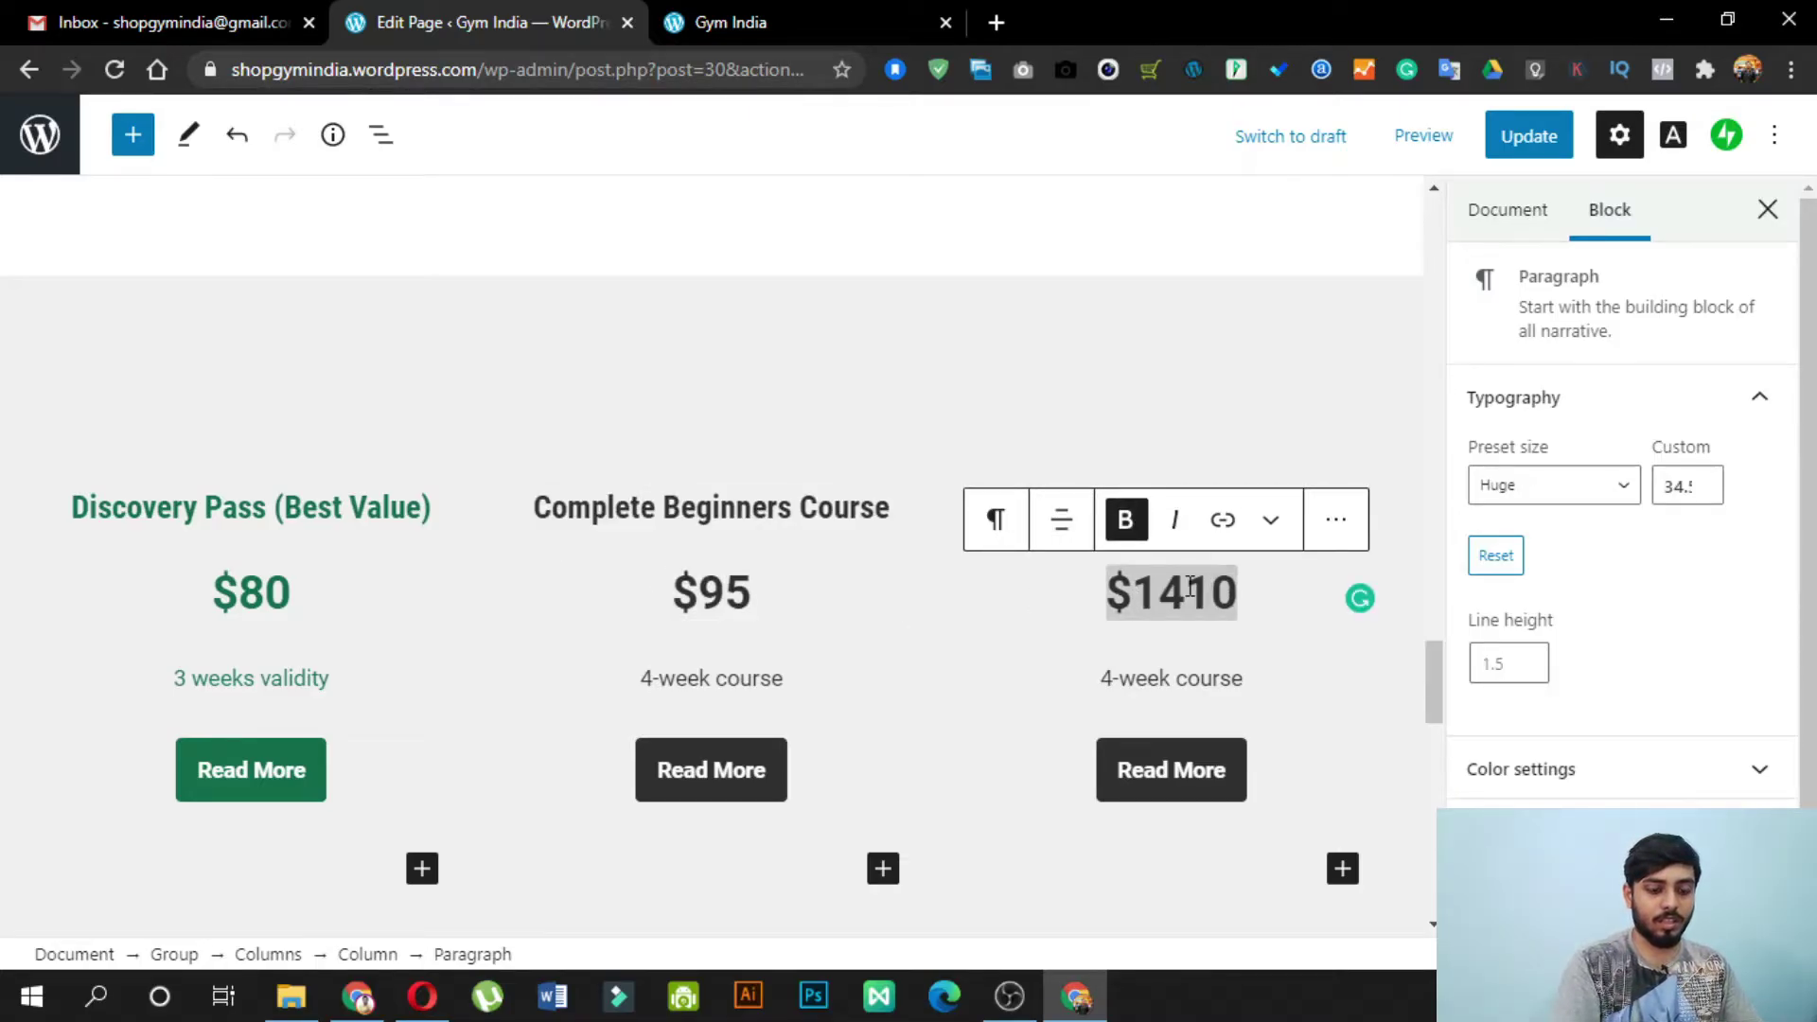
key("BackSpace")
key("BackSpace")
type("00")
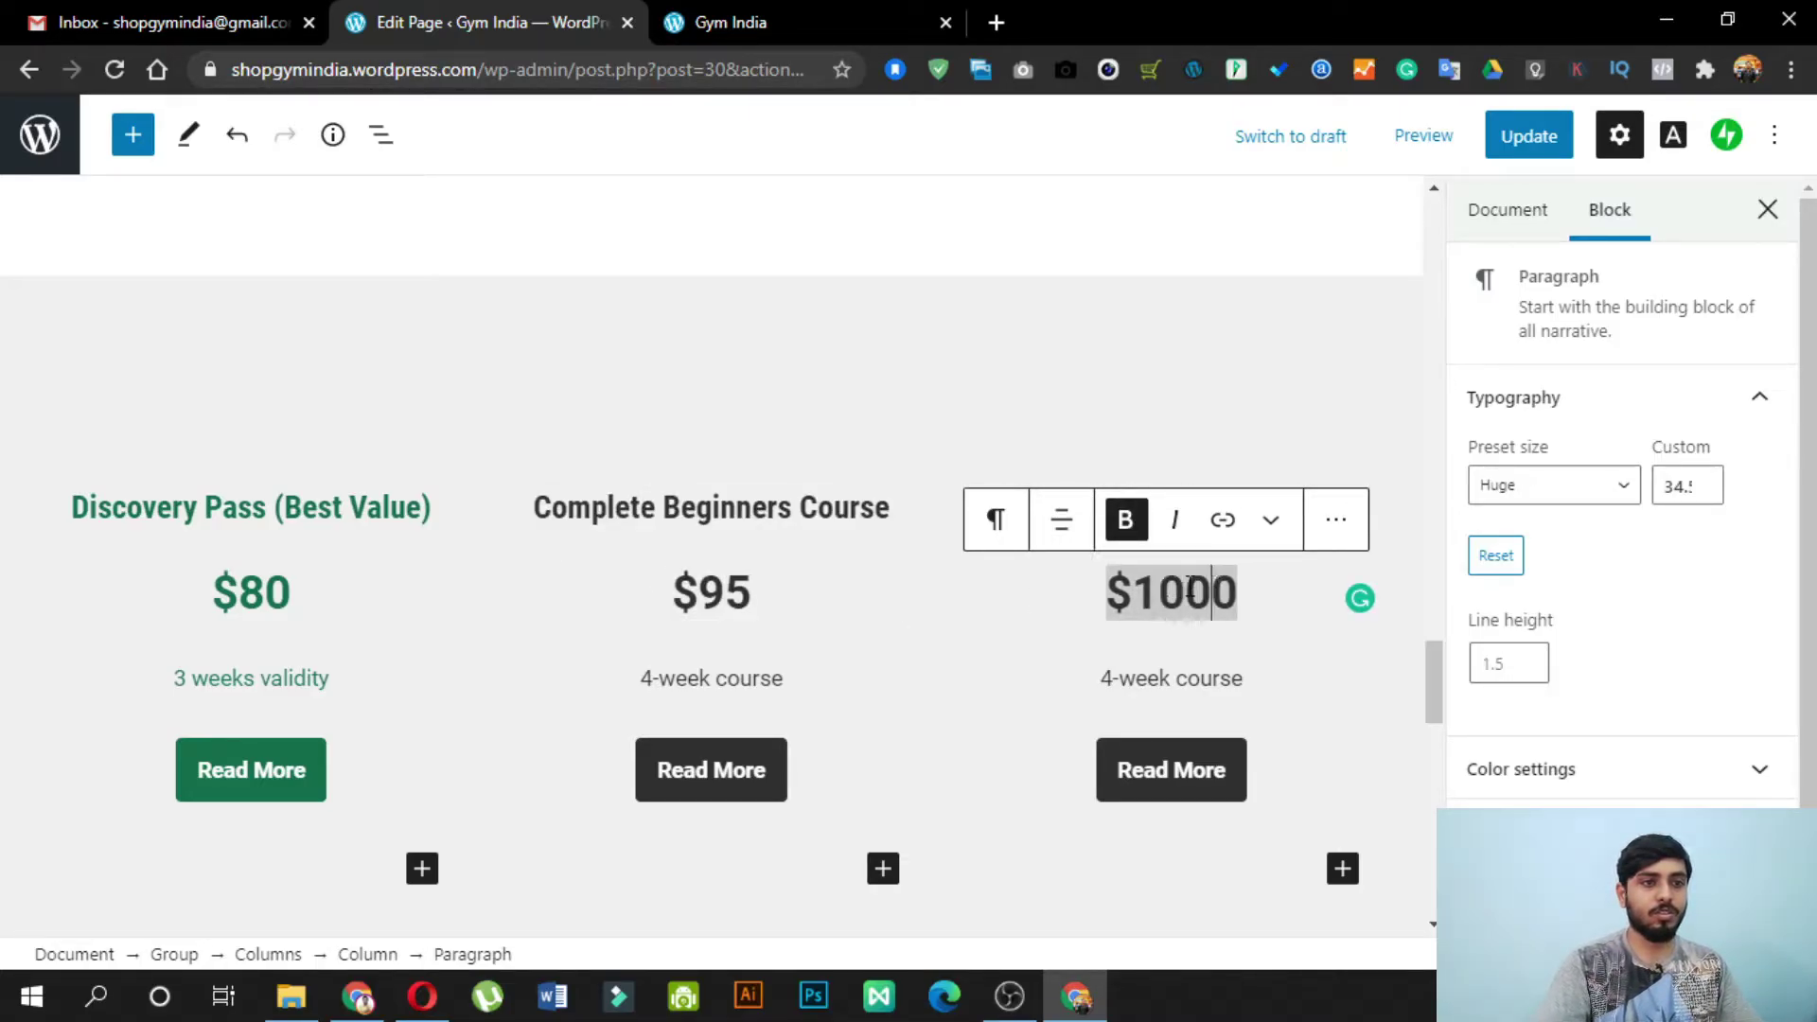
left_click(1287, 313)
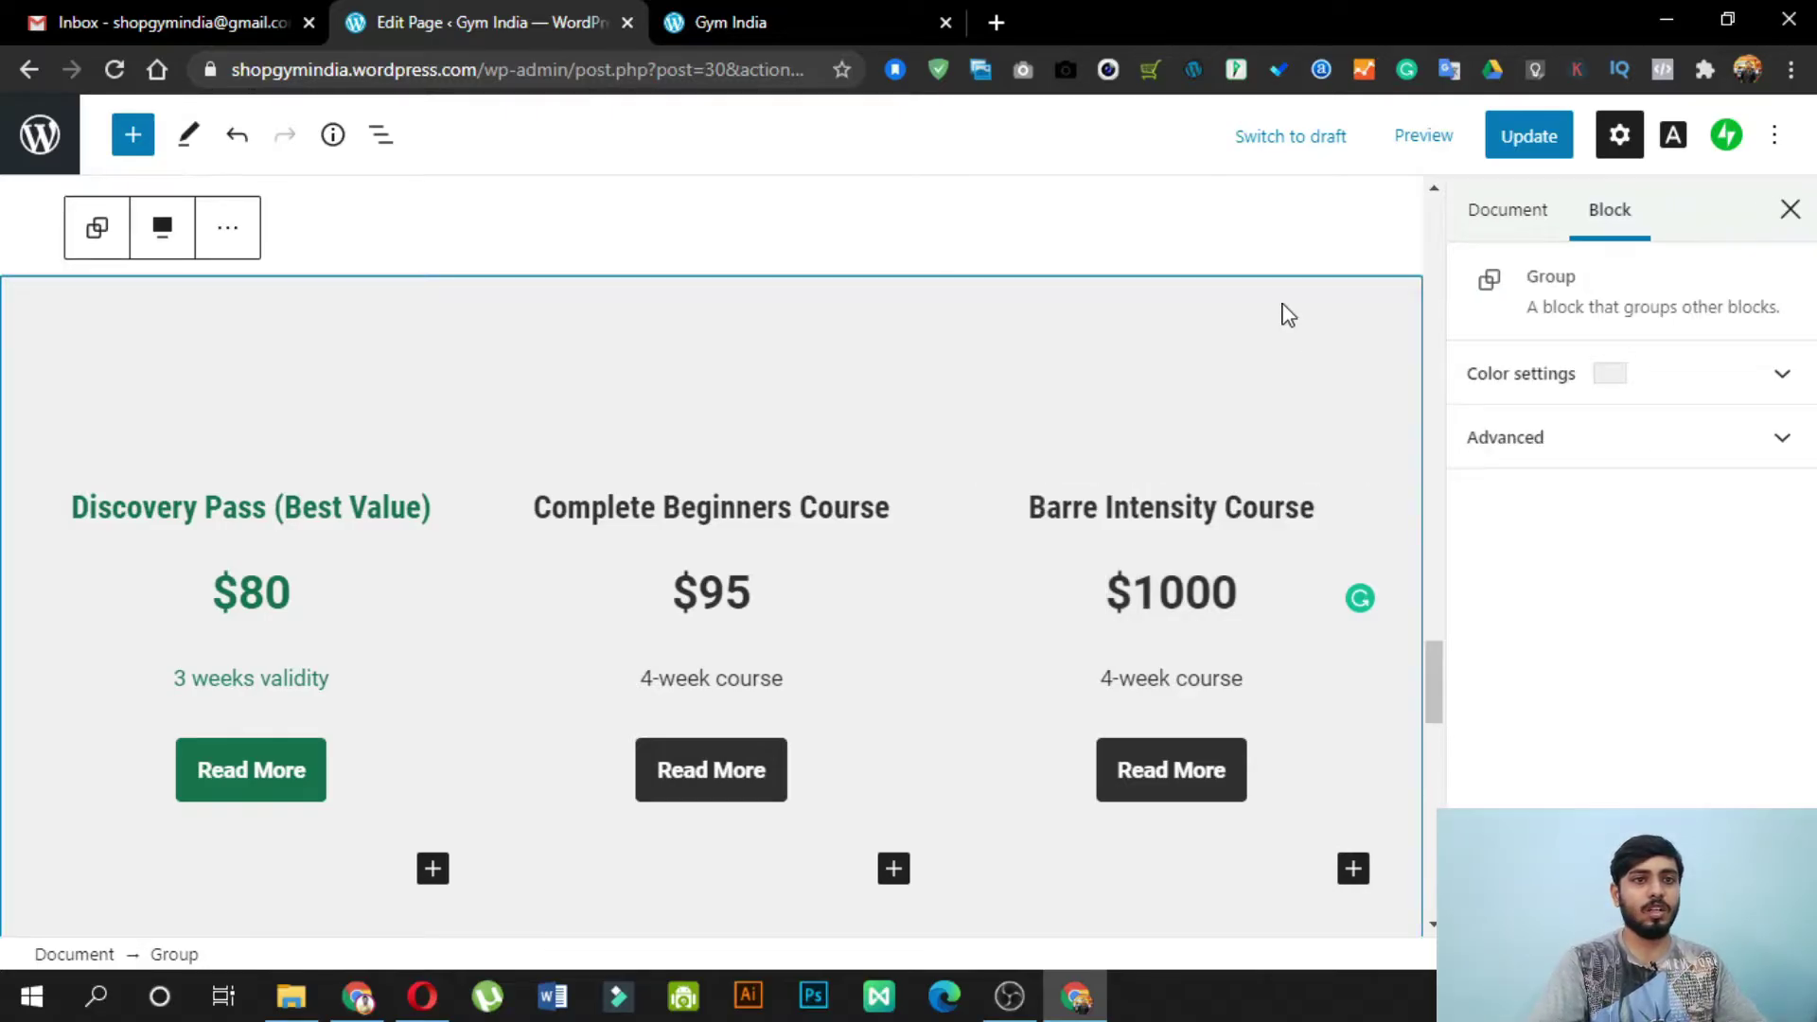
Step: Review the homepage down to its footer and update the published page with the edits
scroll(1342, 391, "down", 10)
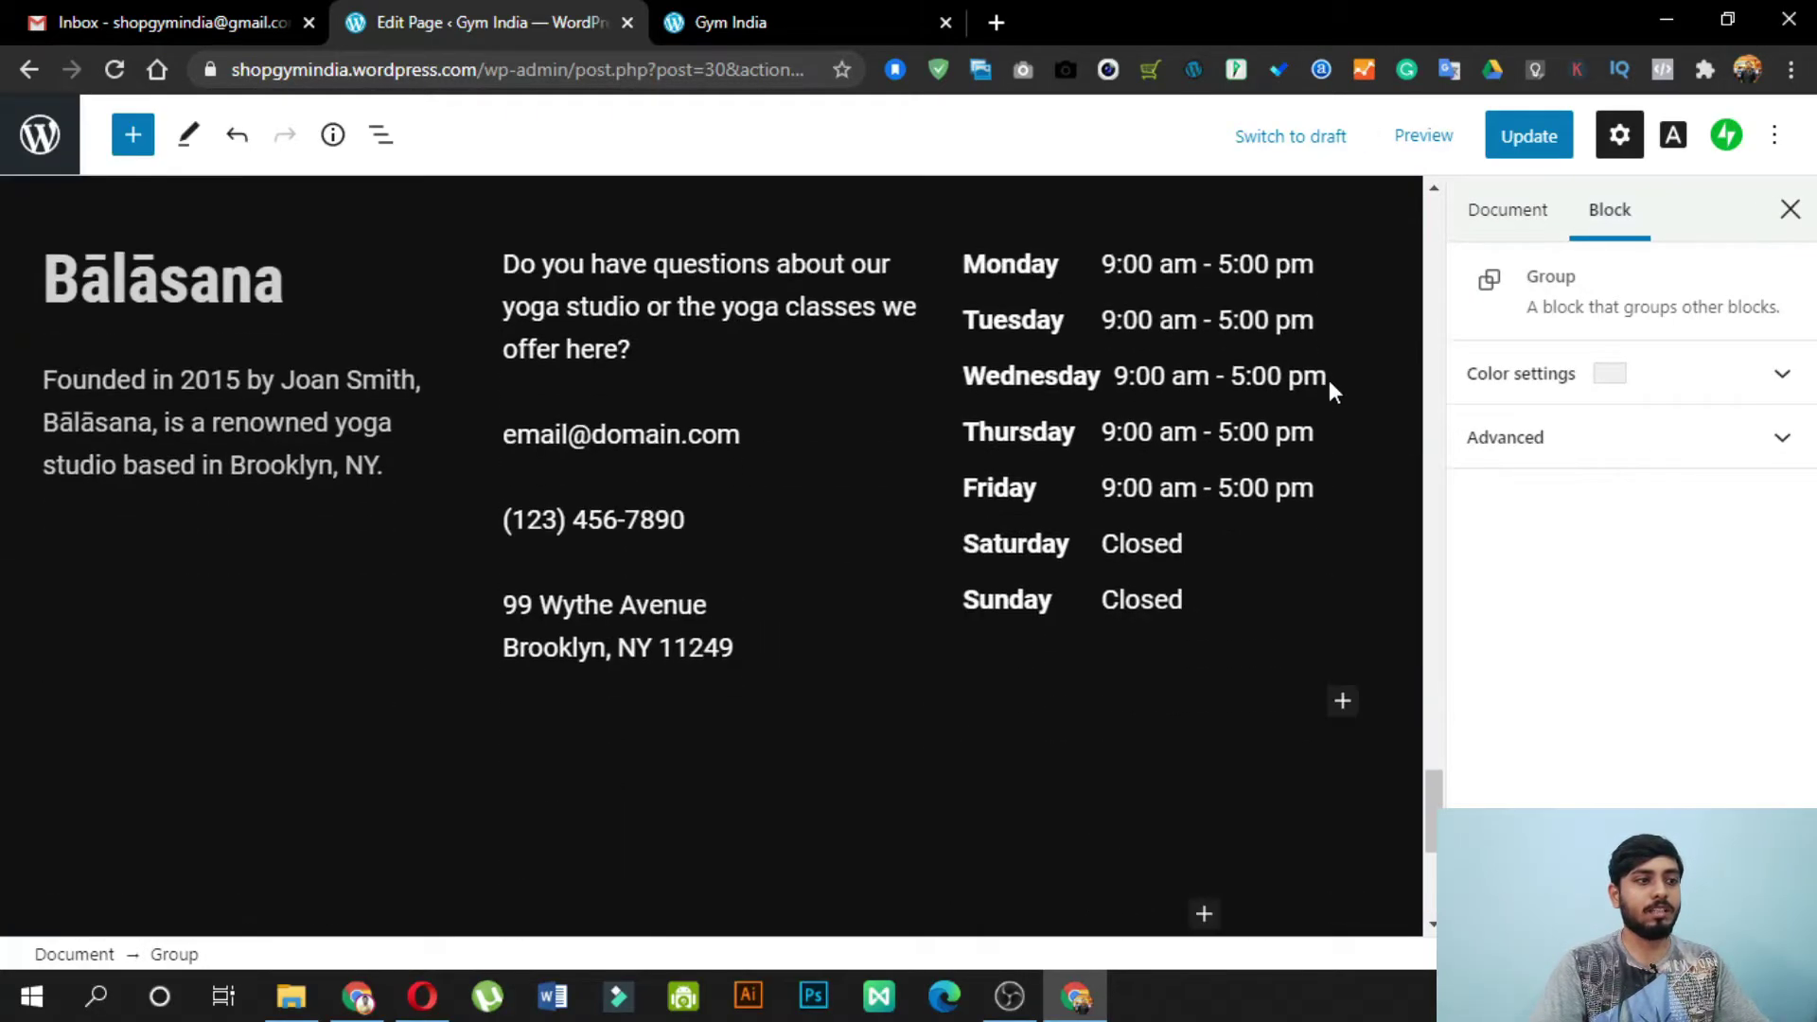
scroll(1329, 378, "down", 5)
scroll(686, 712, "up", 5)
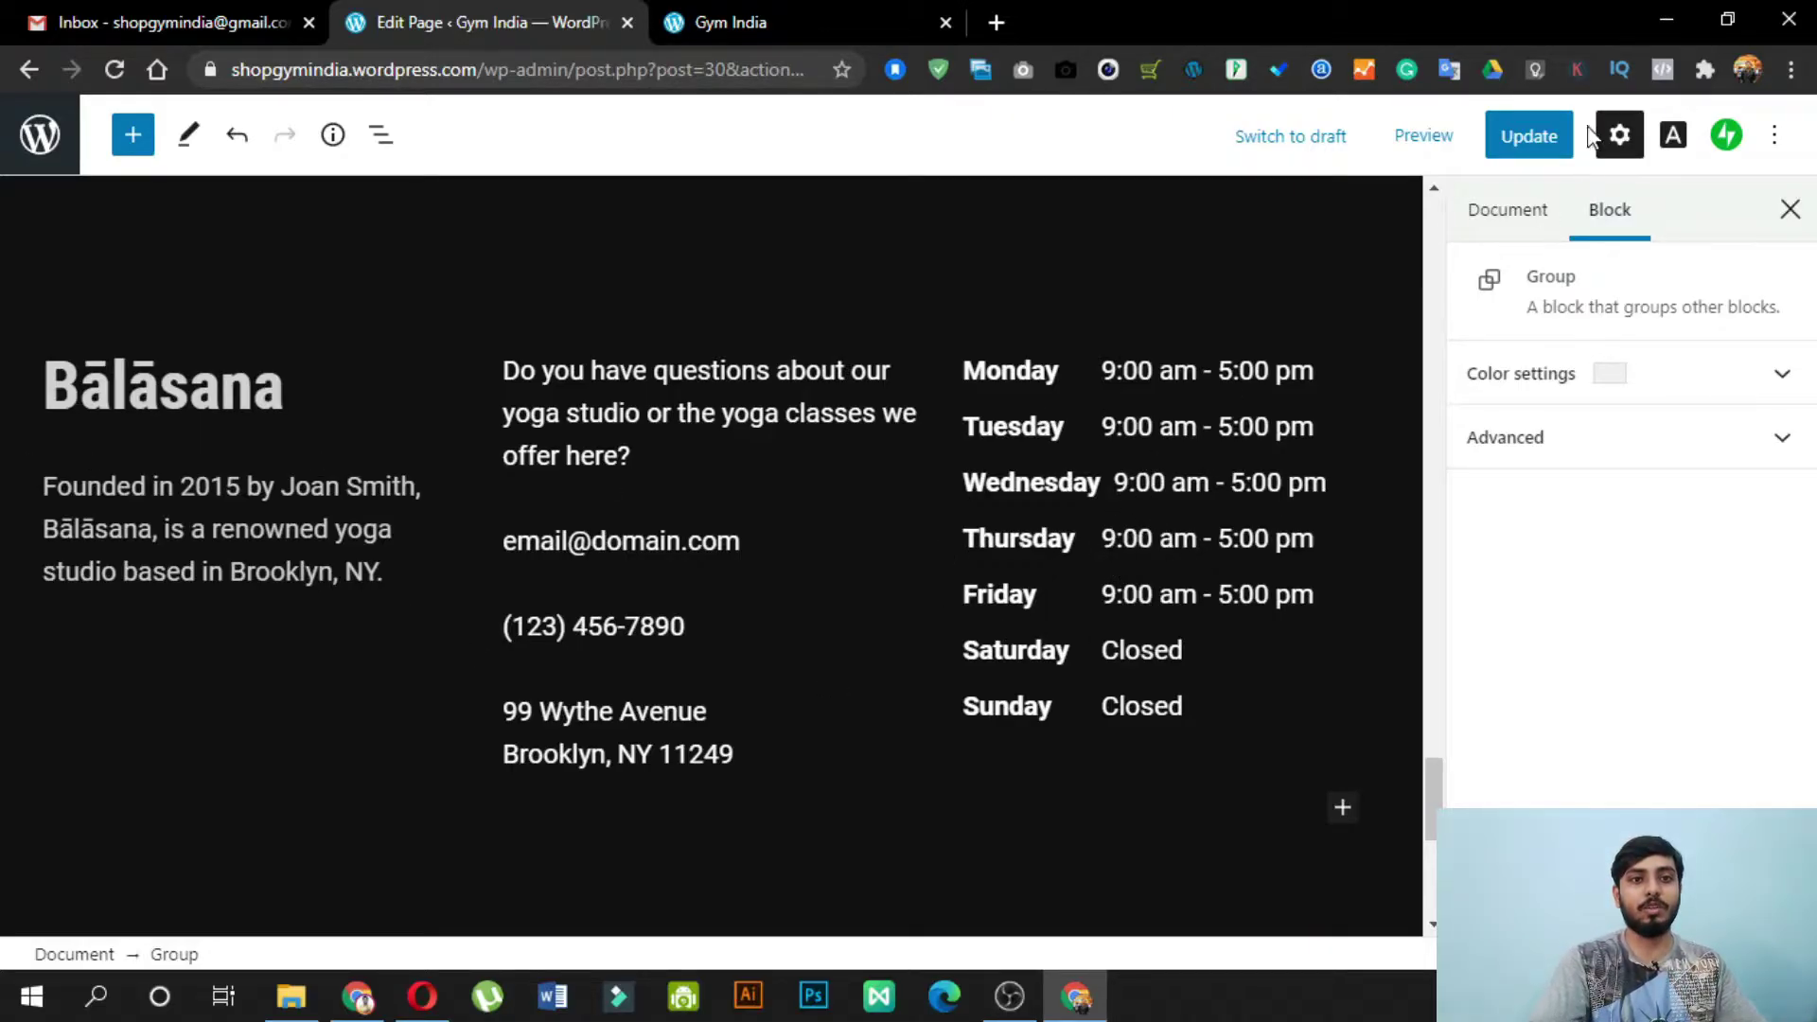
left_click(1542, 136)
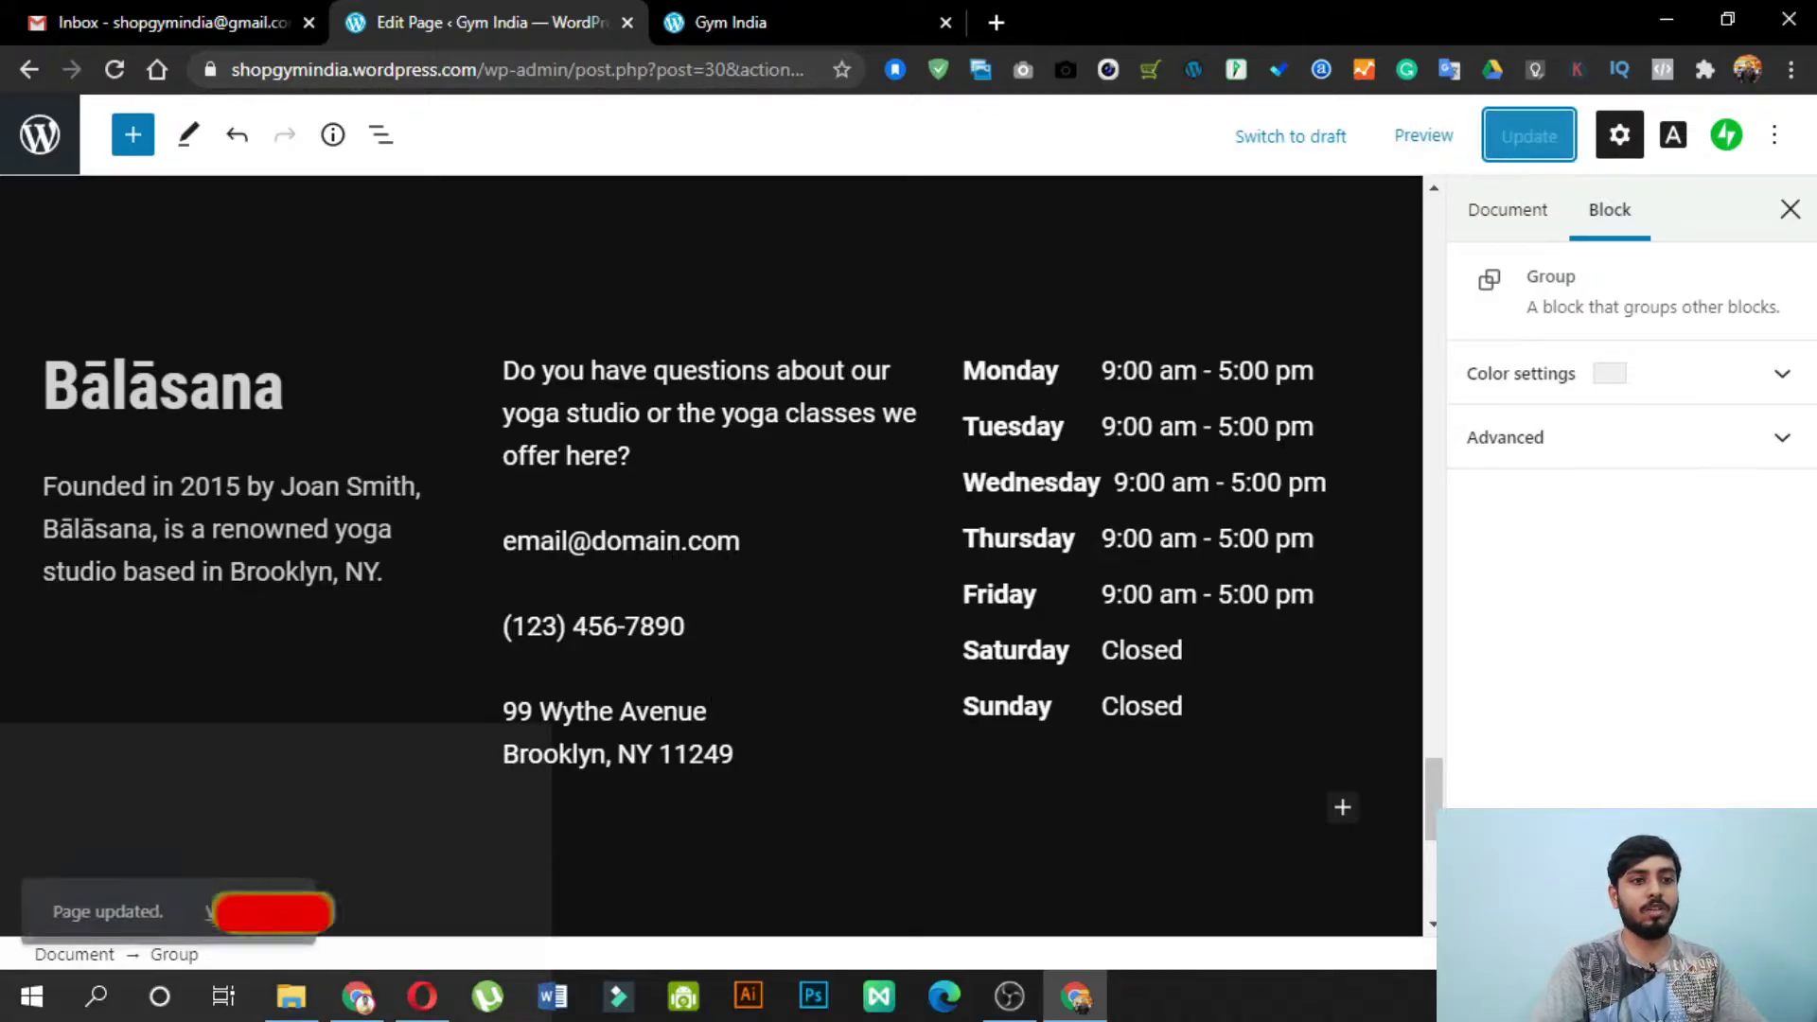
Step: Inspect the editable business hours, question text and e-mail blocks in the homepage's footer section
left_click(1029, 518)
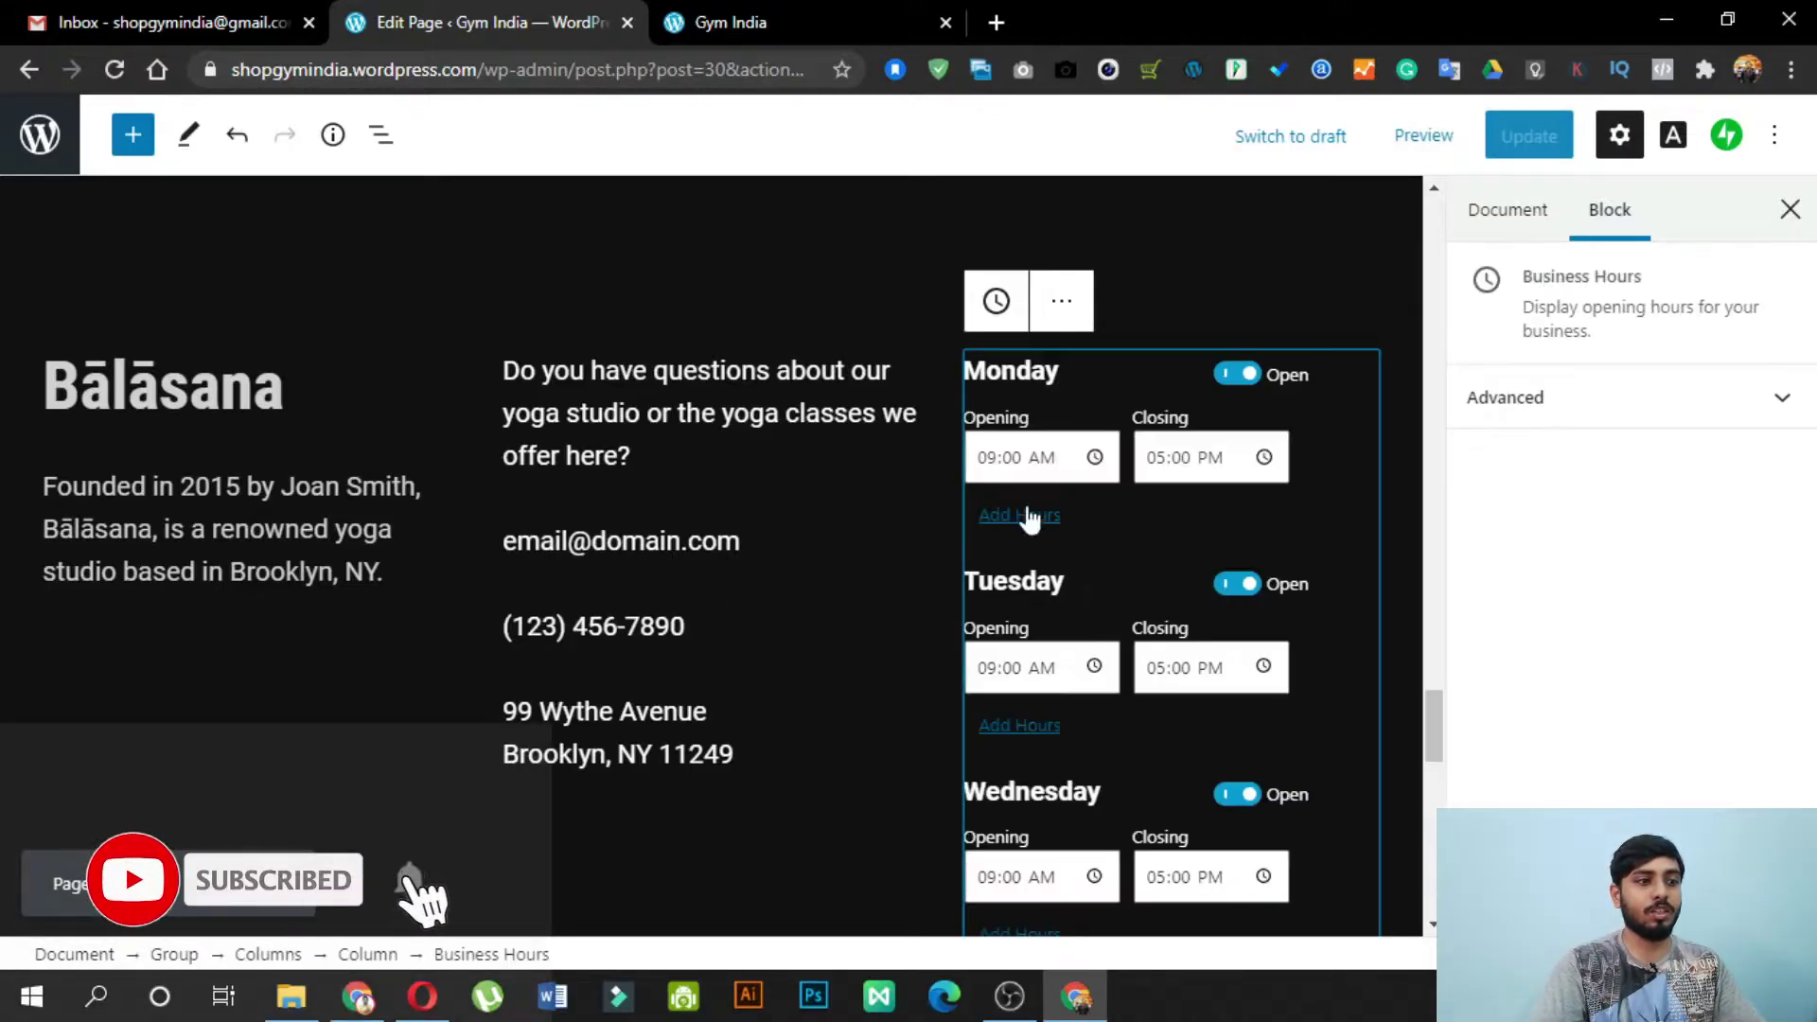
left_click(606, 457)
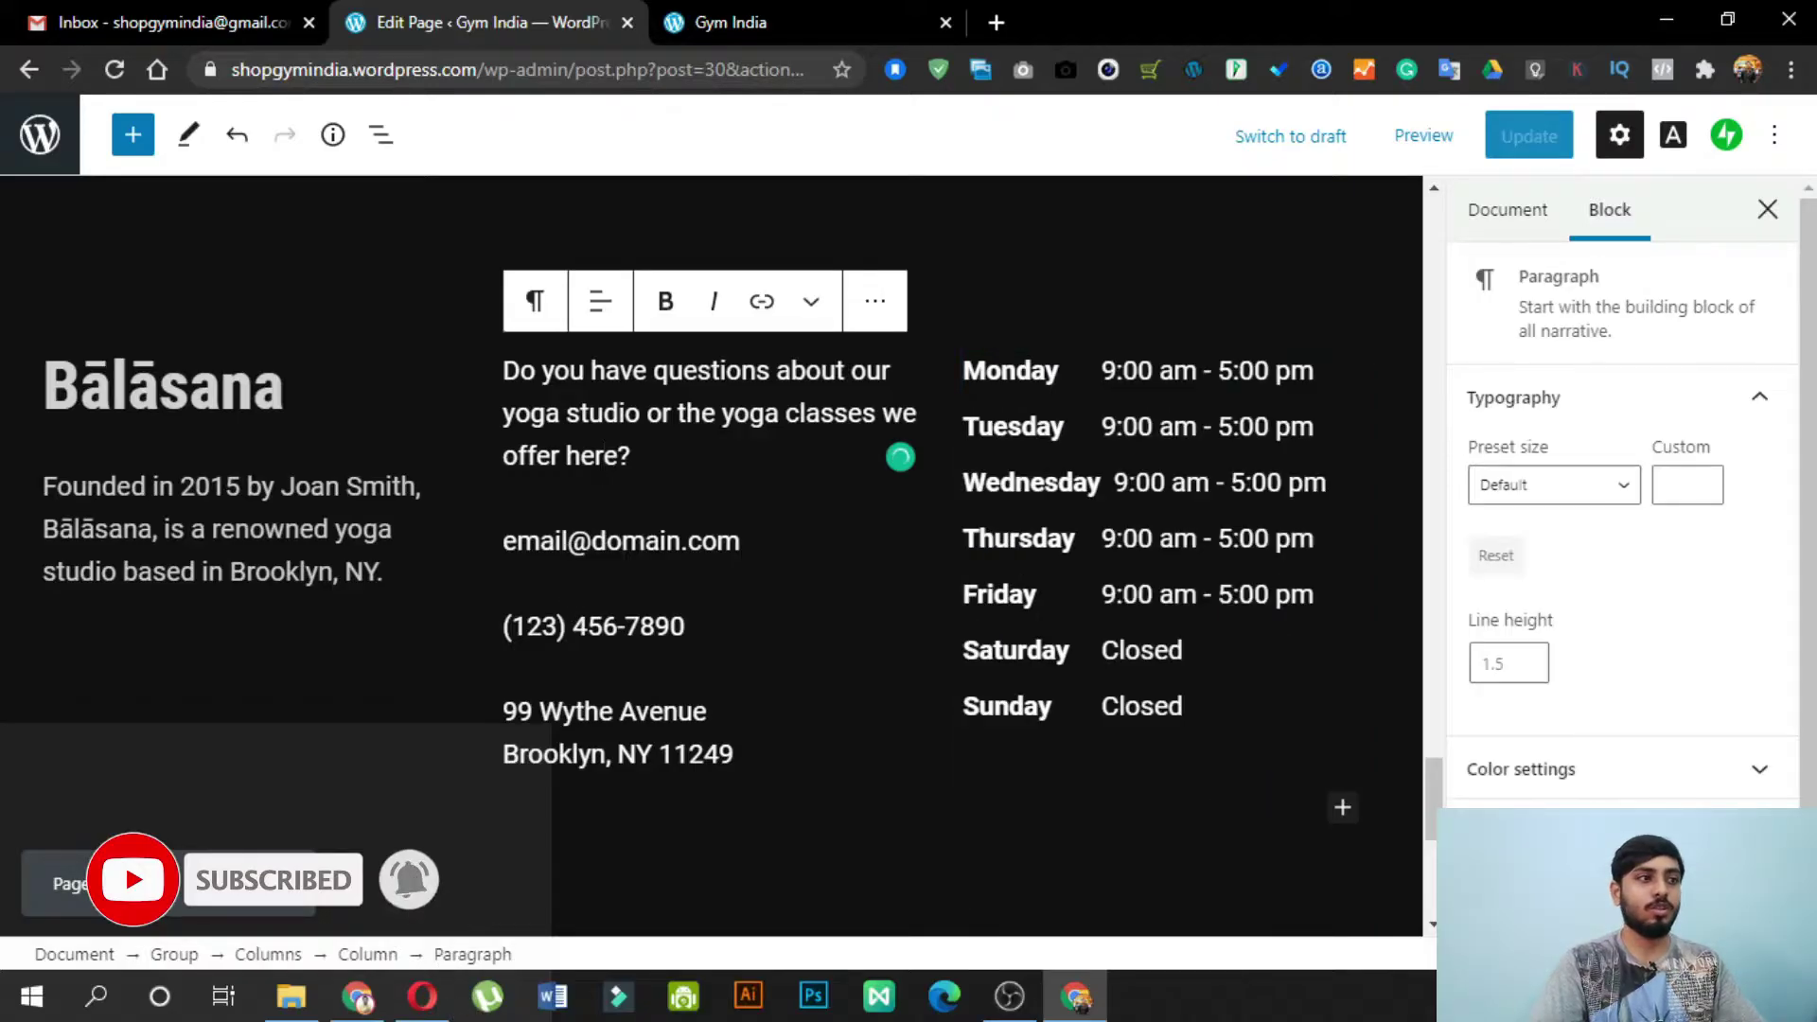
left_click(659, 540)
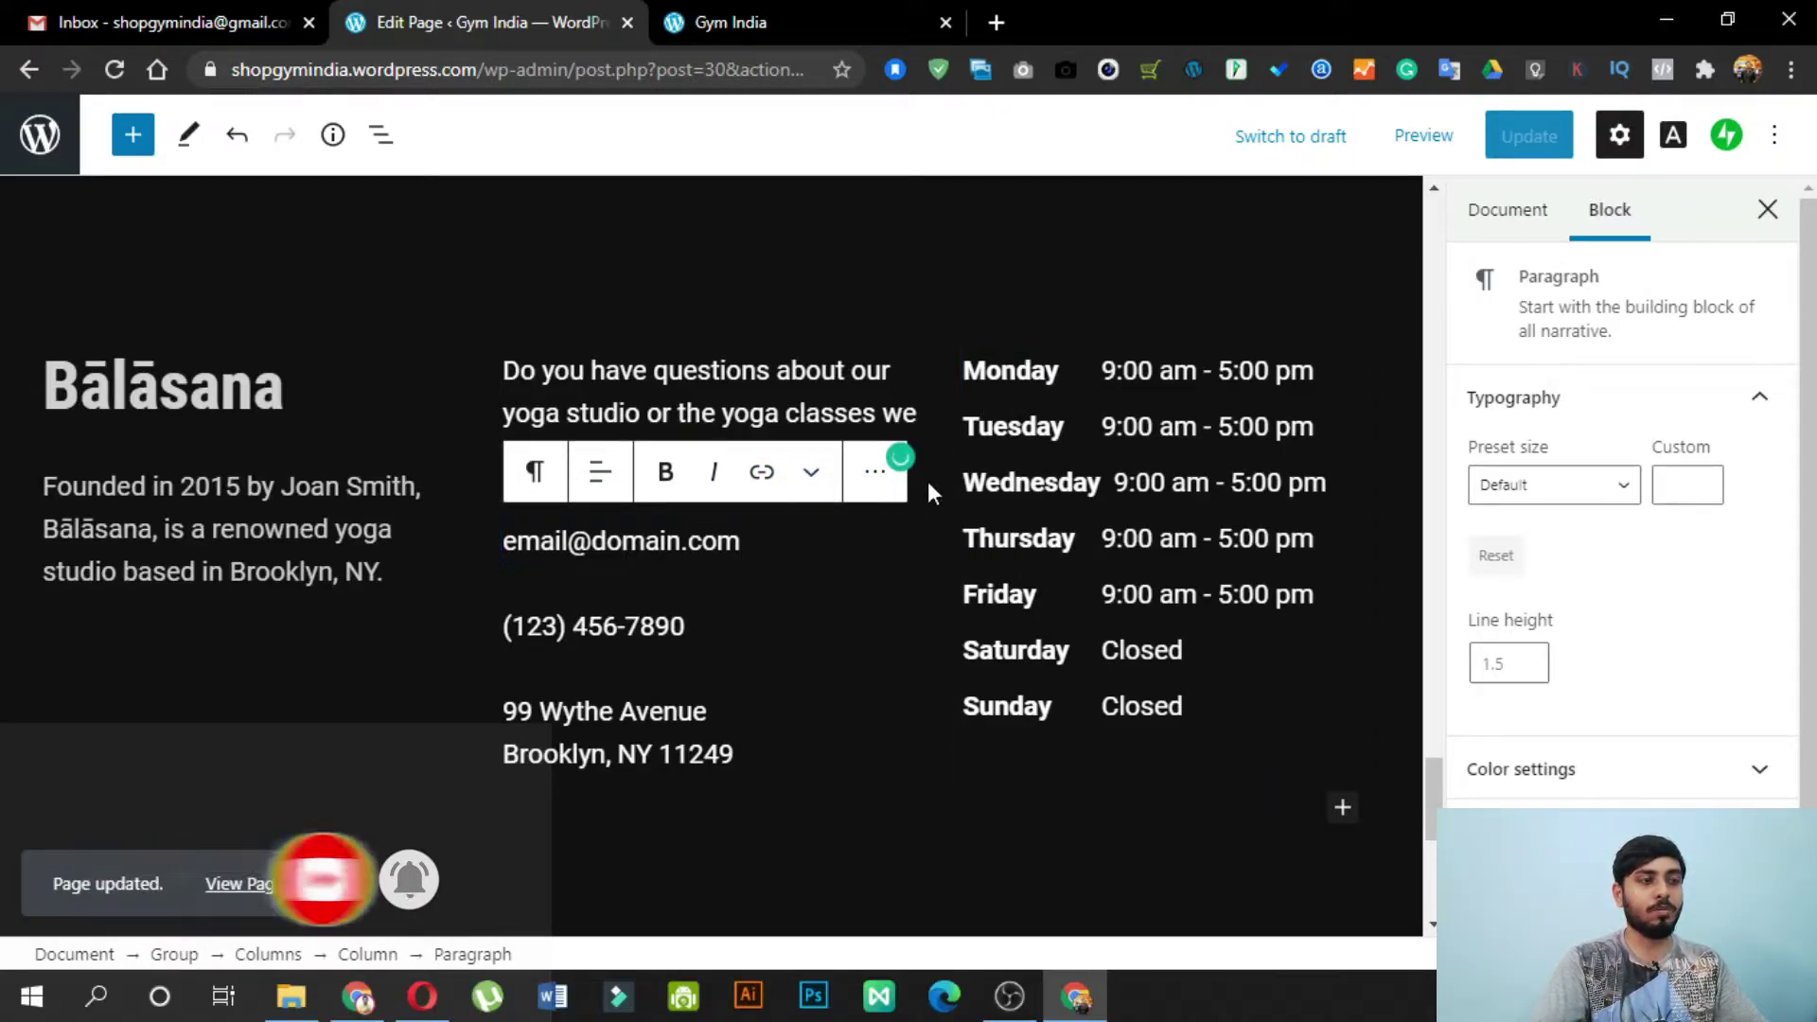
Step: Leave the page editor for the Pages list, checking the updated homepage on the live site along the way
left_click(27, 147)
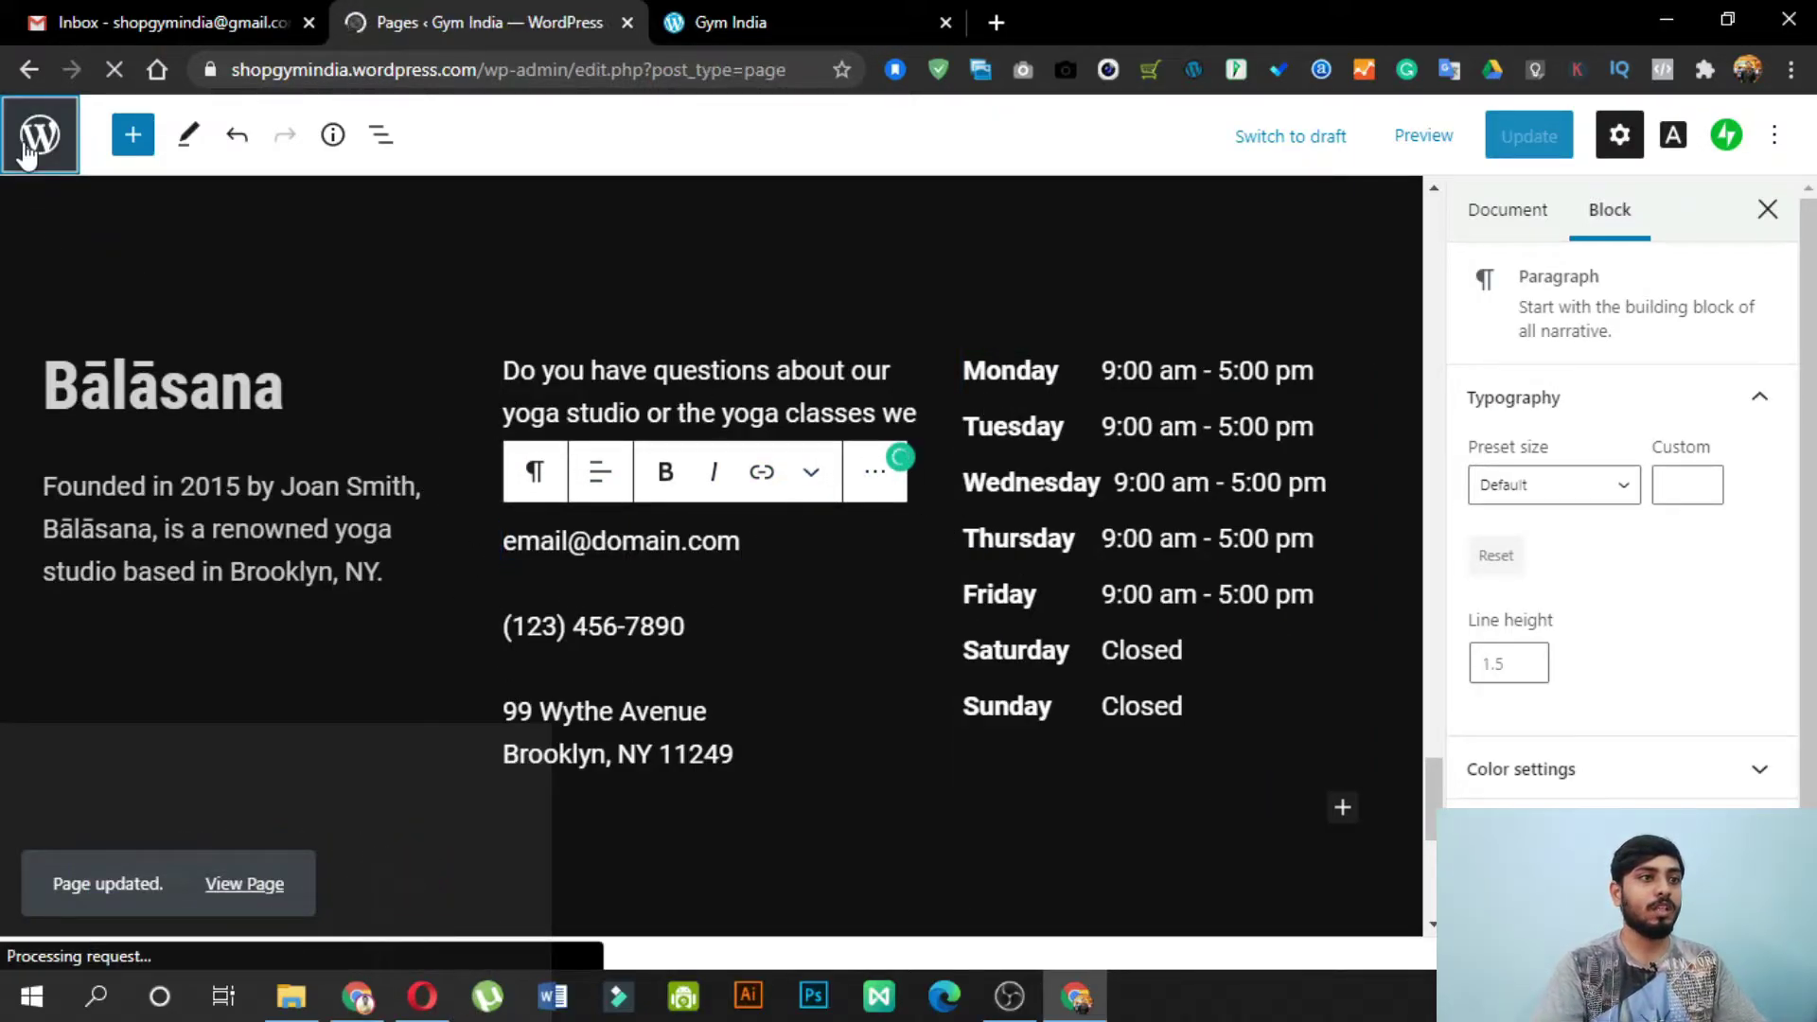
left_click(768, 21)
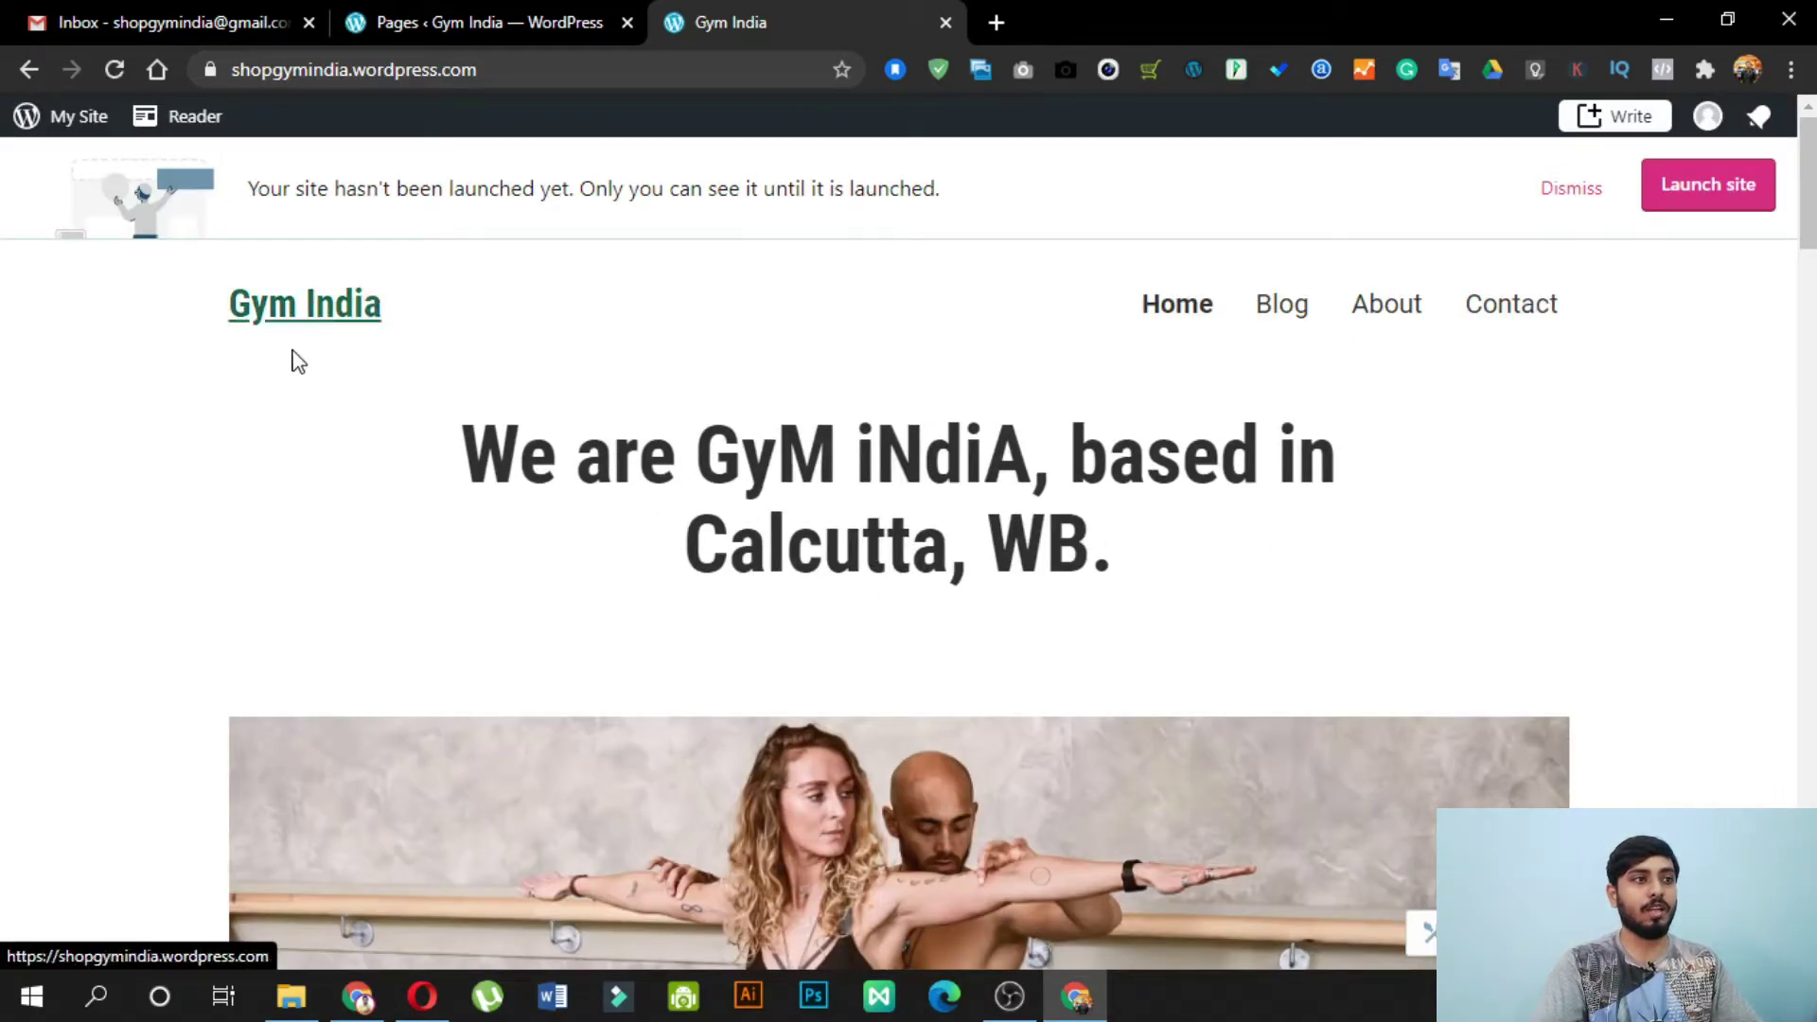
left_click(502, 13)
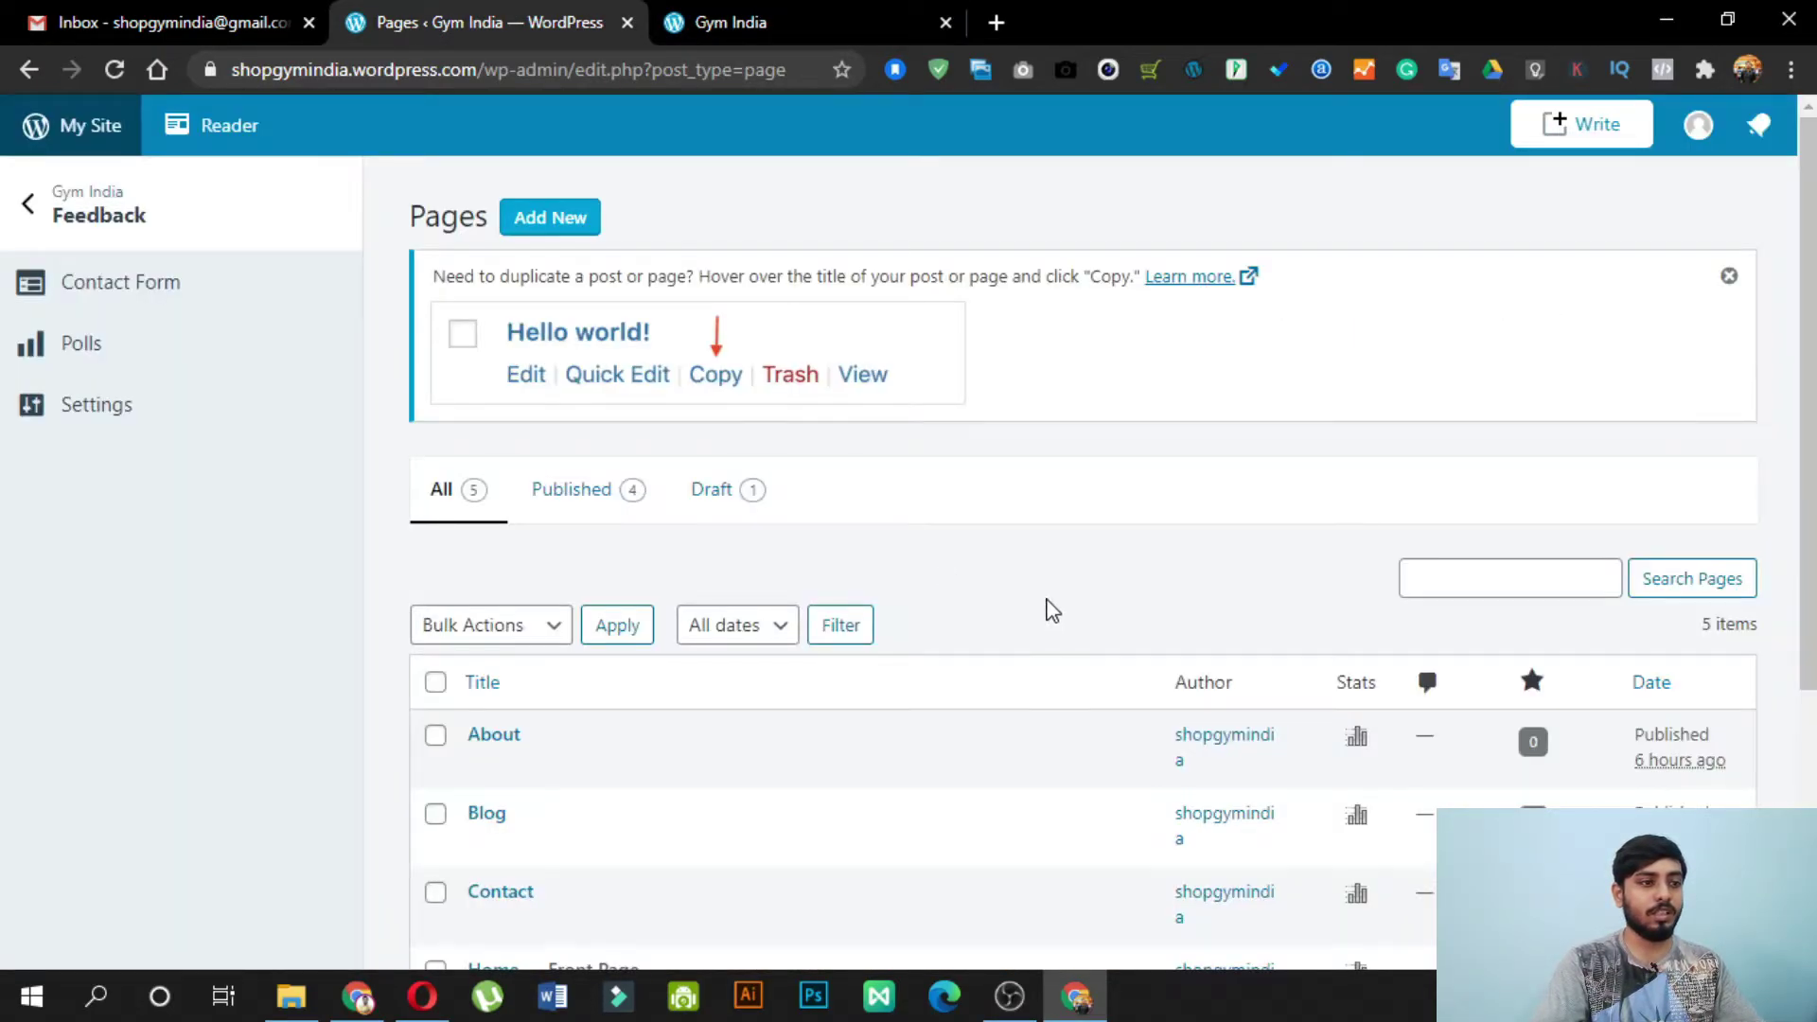
Step: Dismiss the notice about duplicating pages and go to the site's My Home overview
left_click(1729, 275)
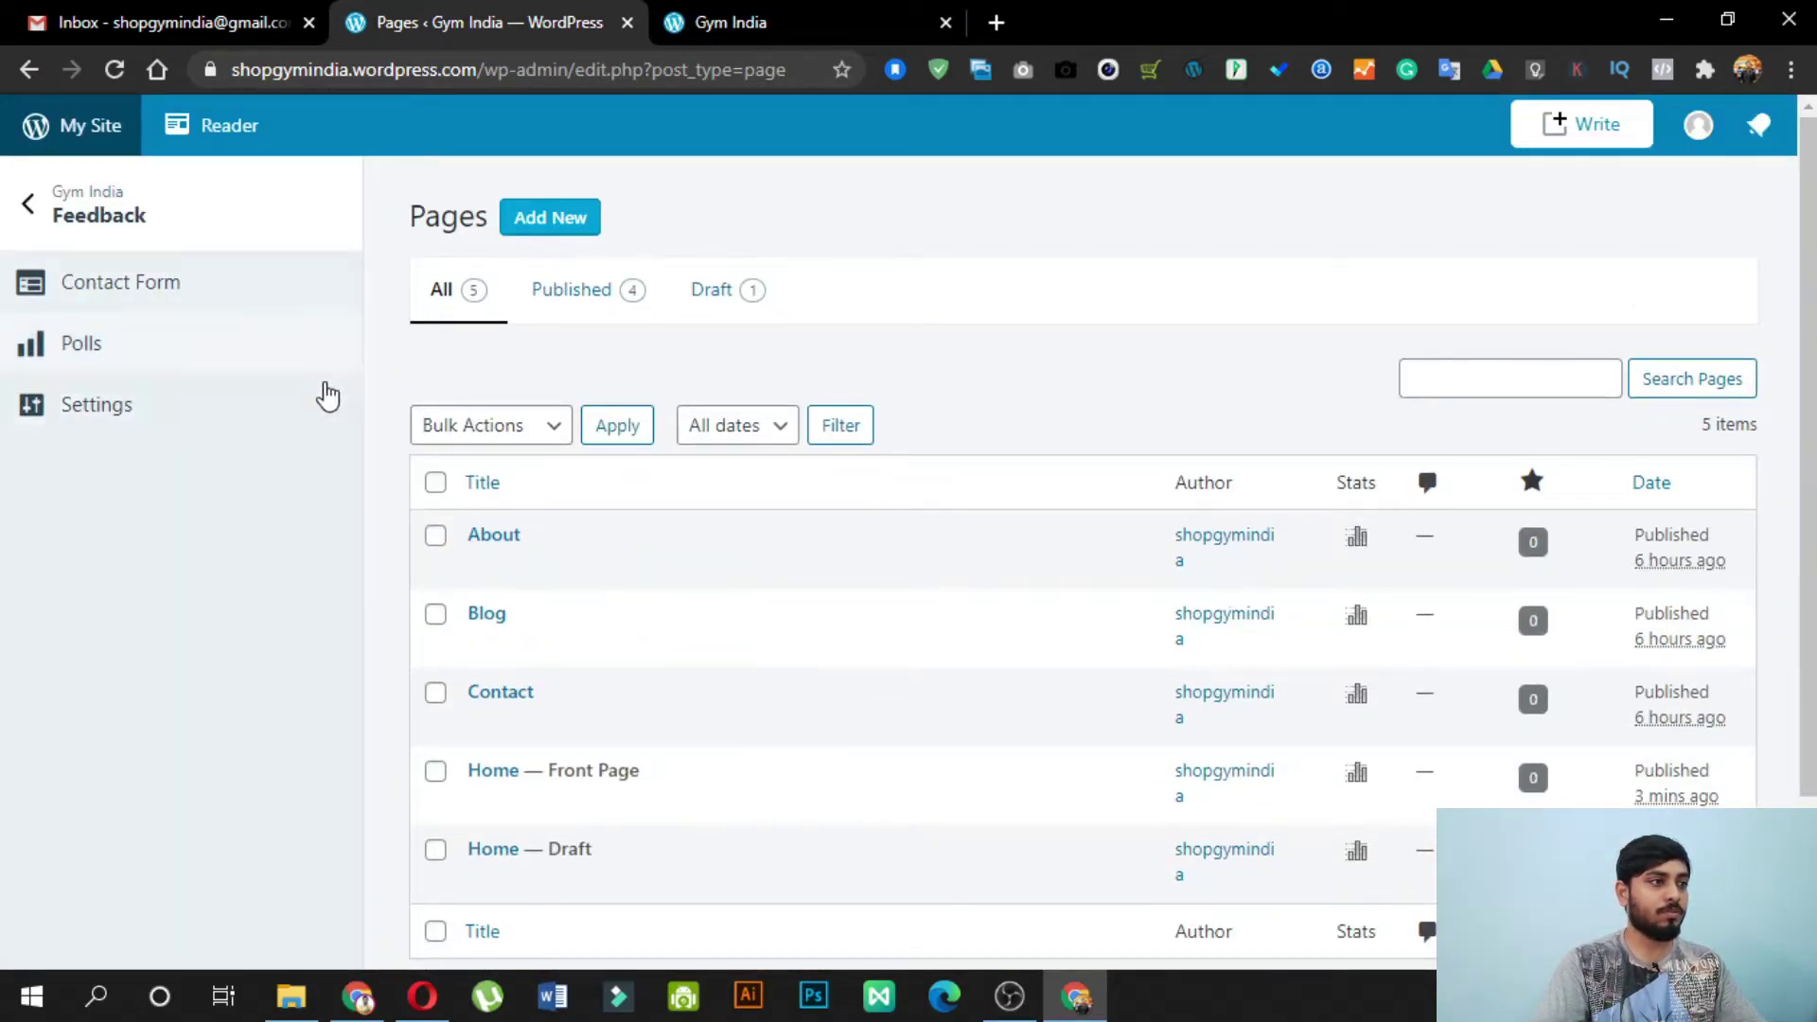
left_click(67, 219)
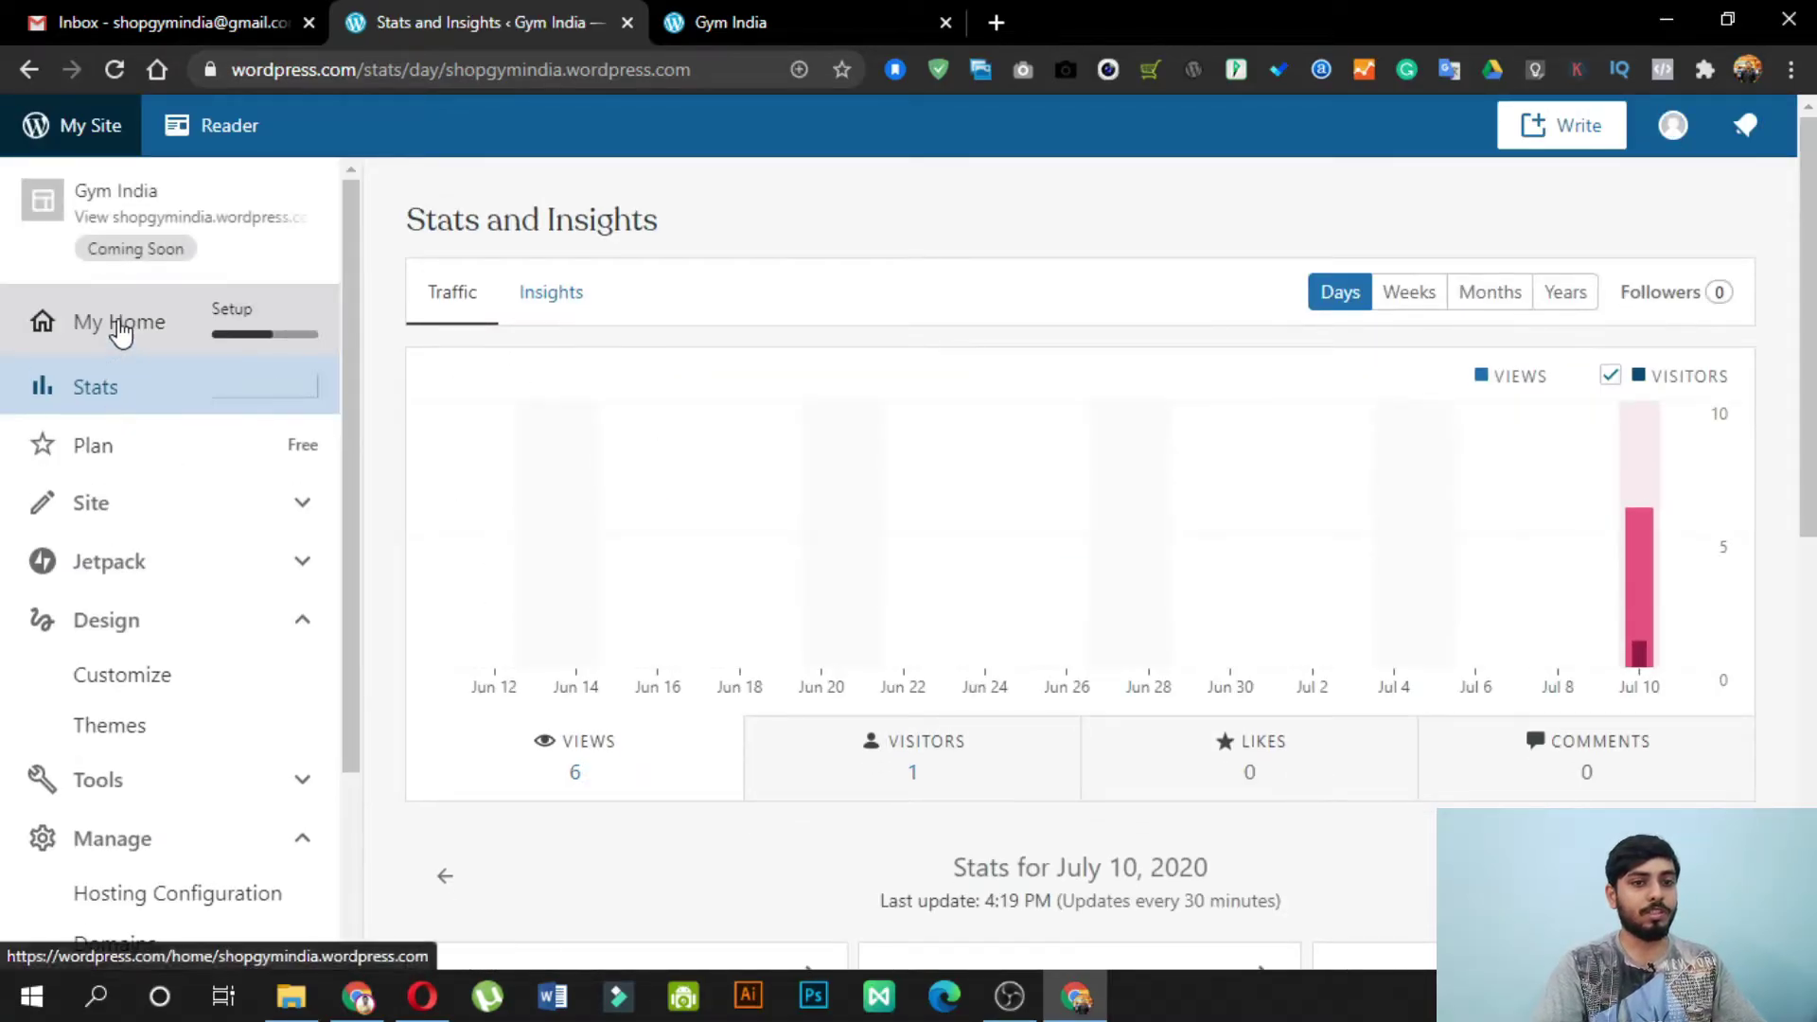
left_click(120, 331)
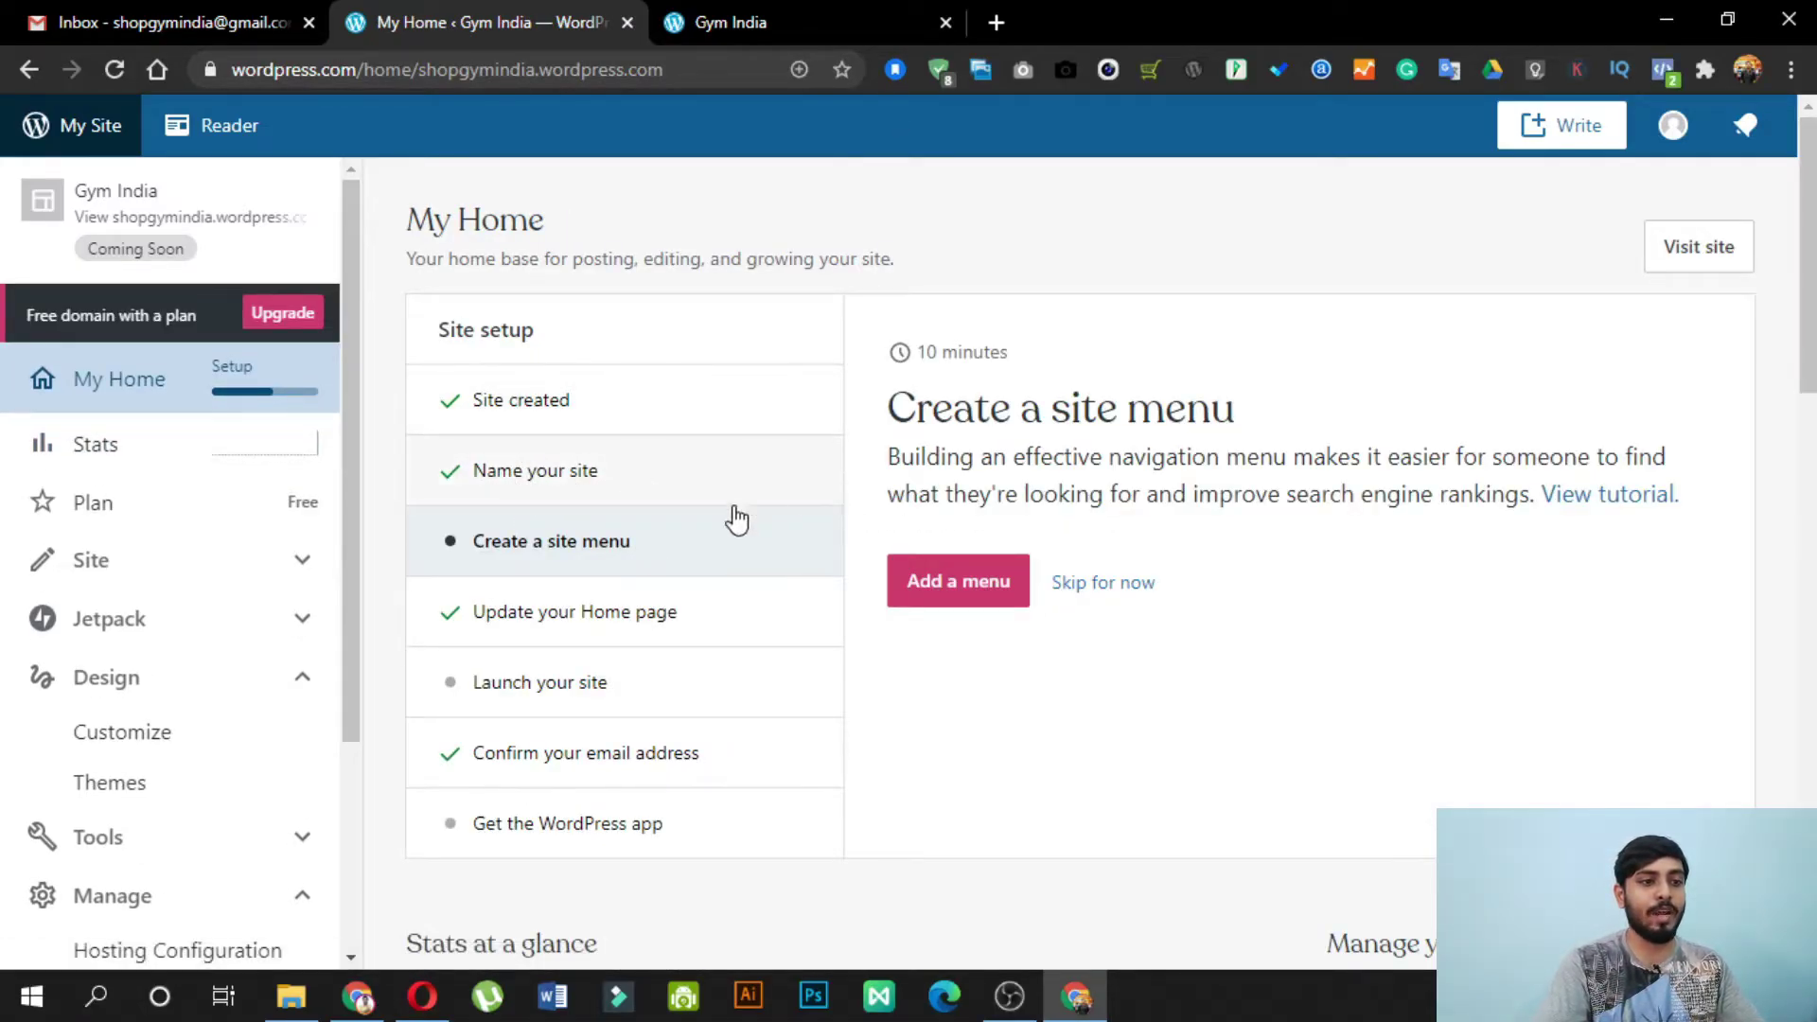
Step: Start the site menu task from the setup checklist and open the Primary menu in the Customizer
left_click(958, 584)
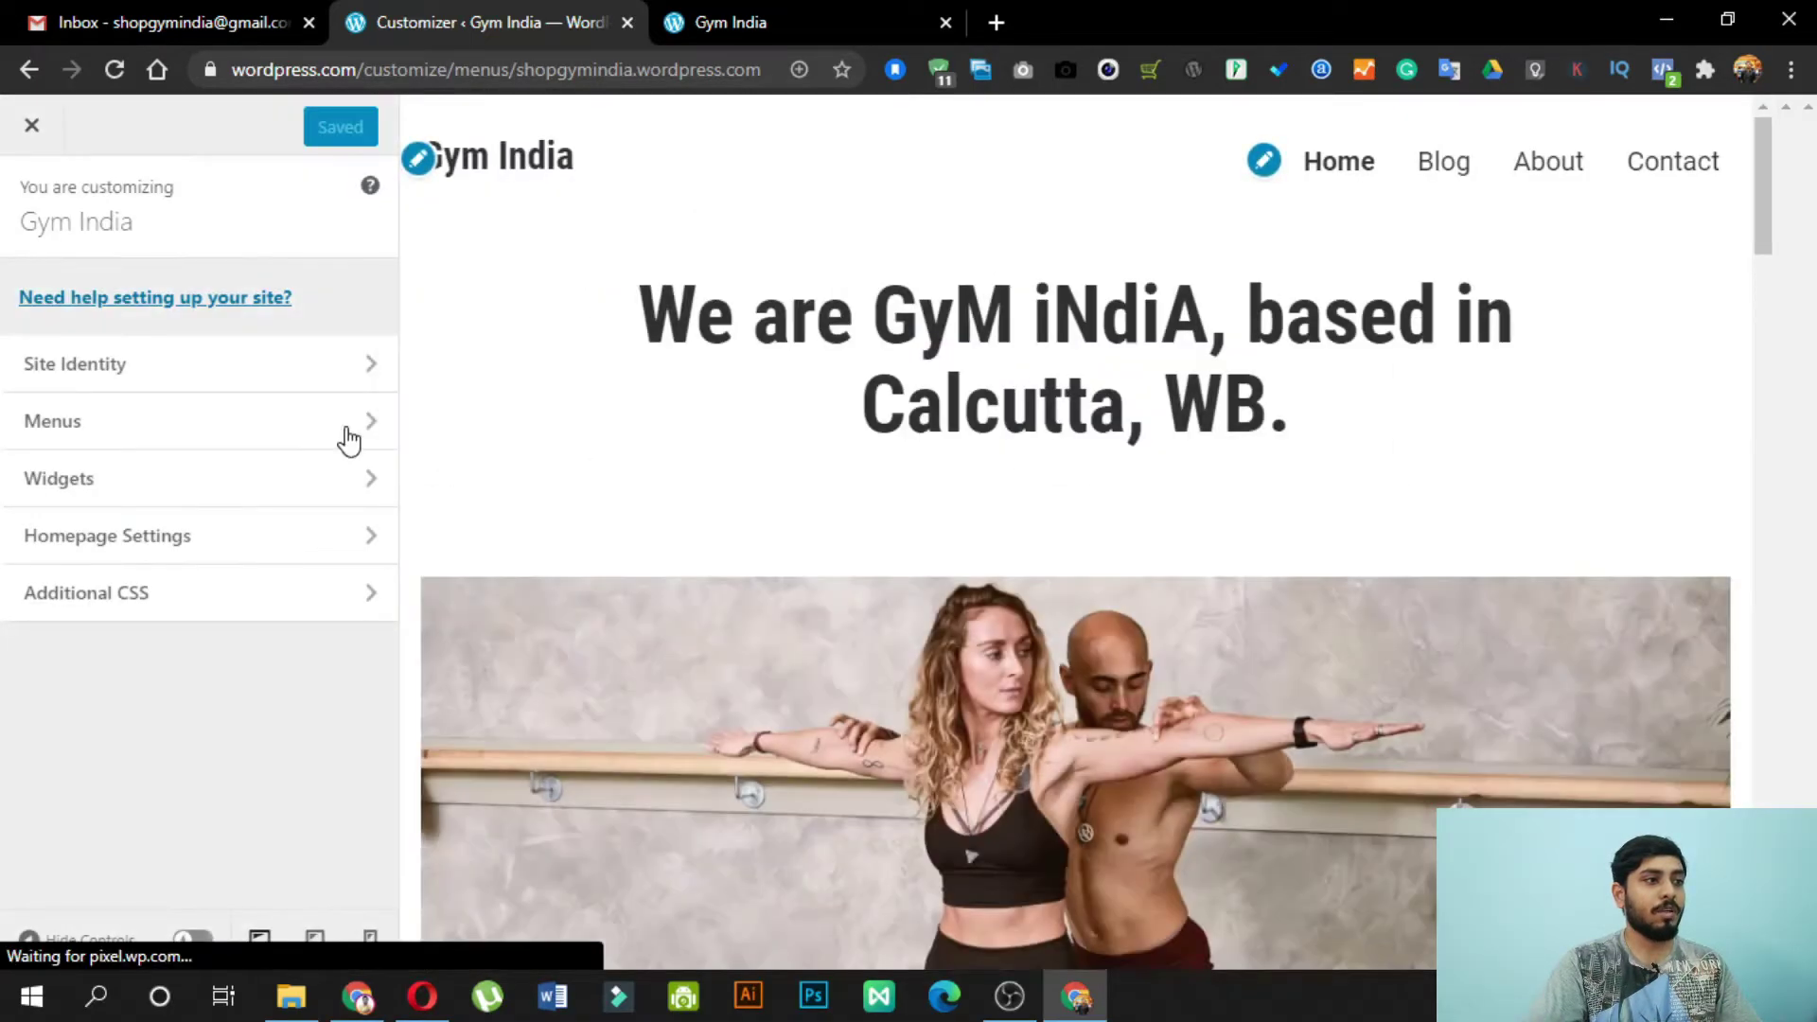
left_click(353, 438)
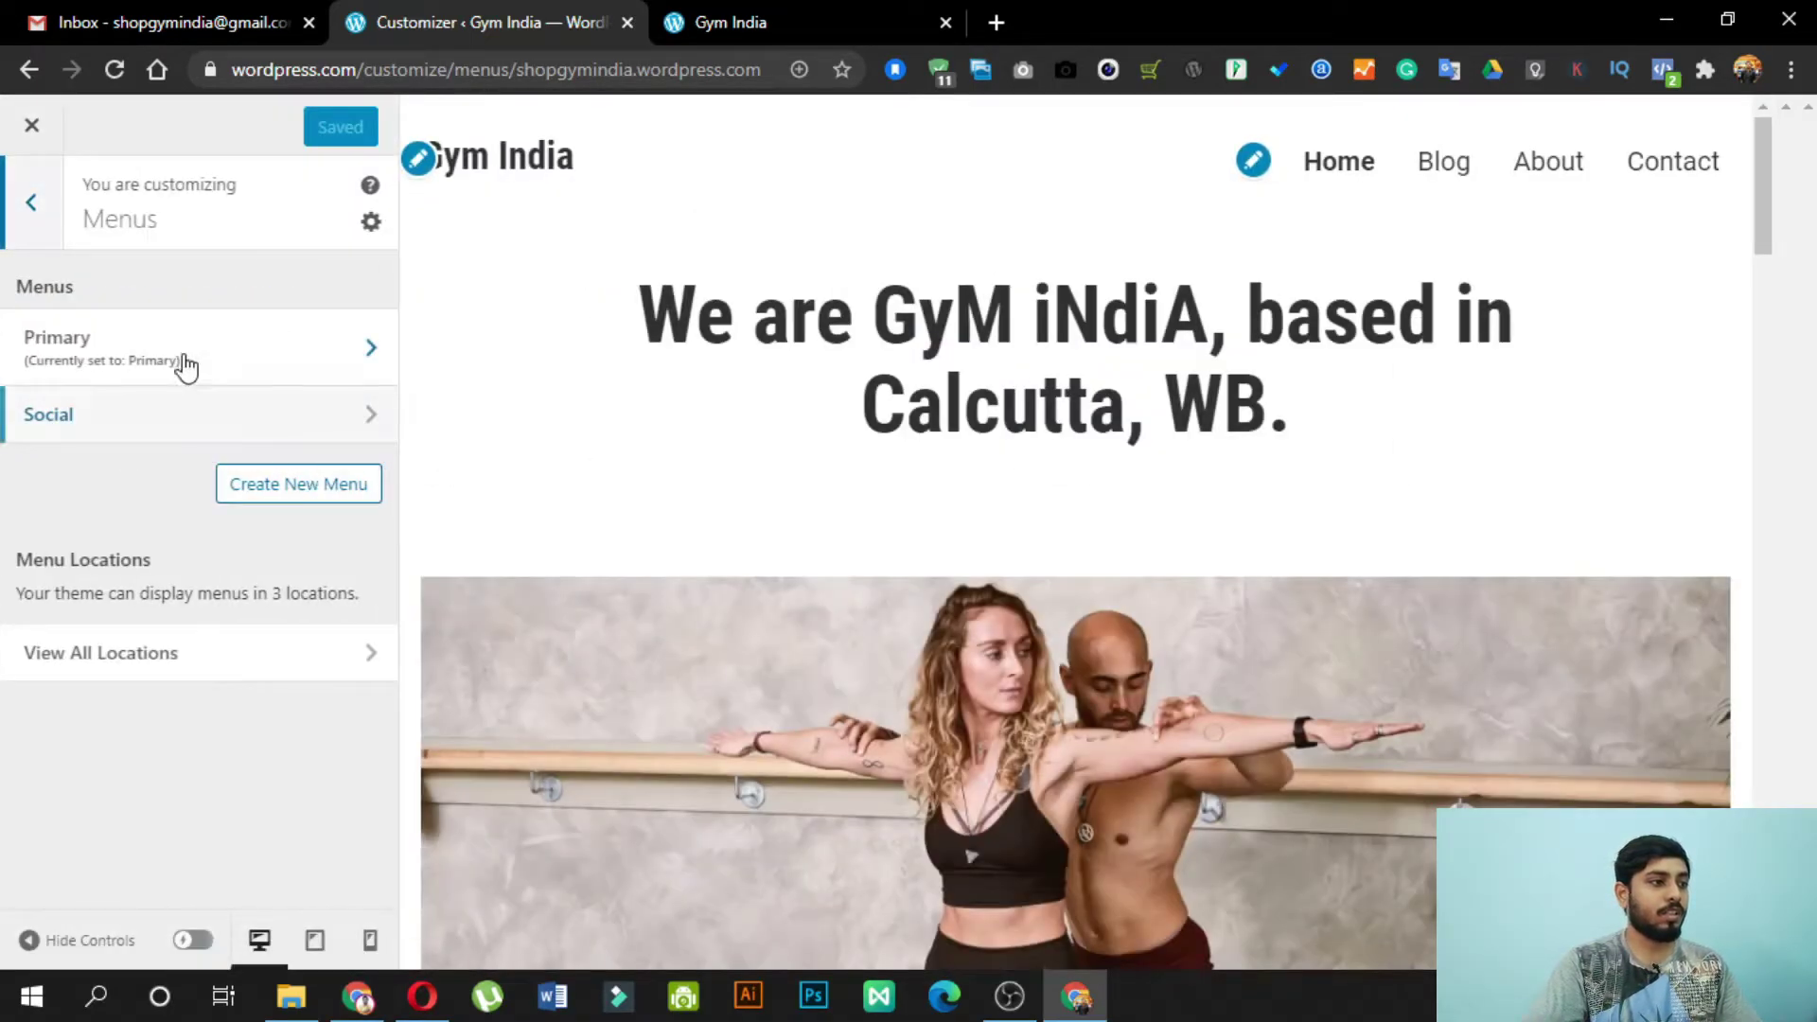
left_click(224, 373)
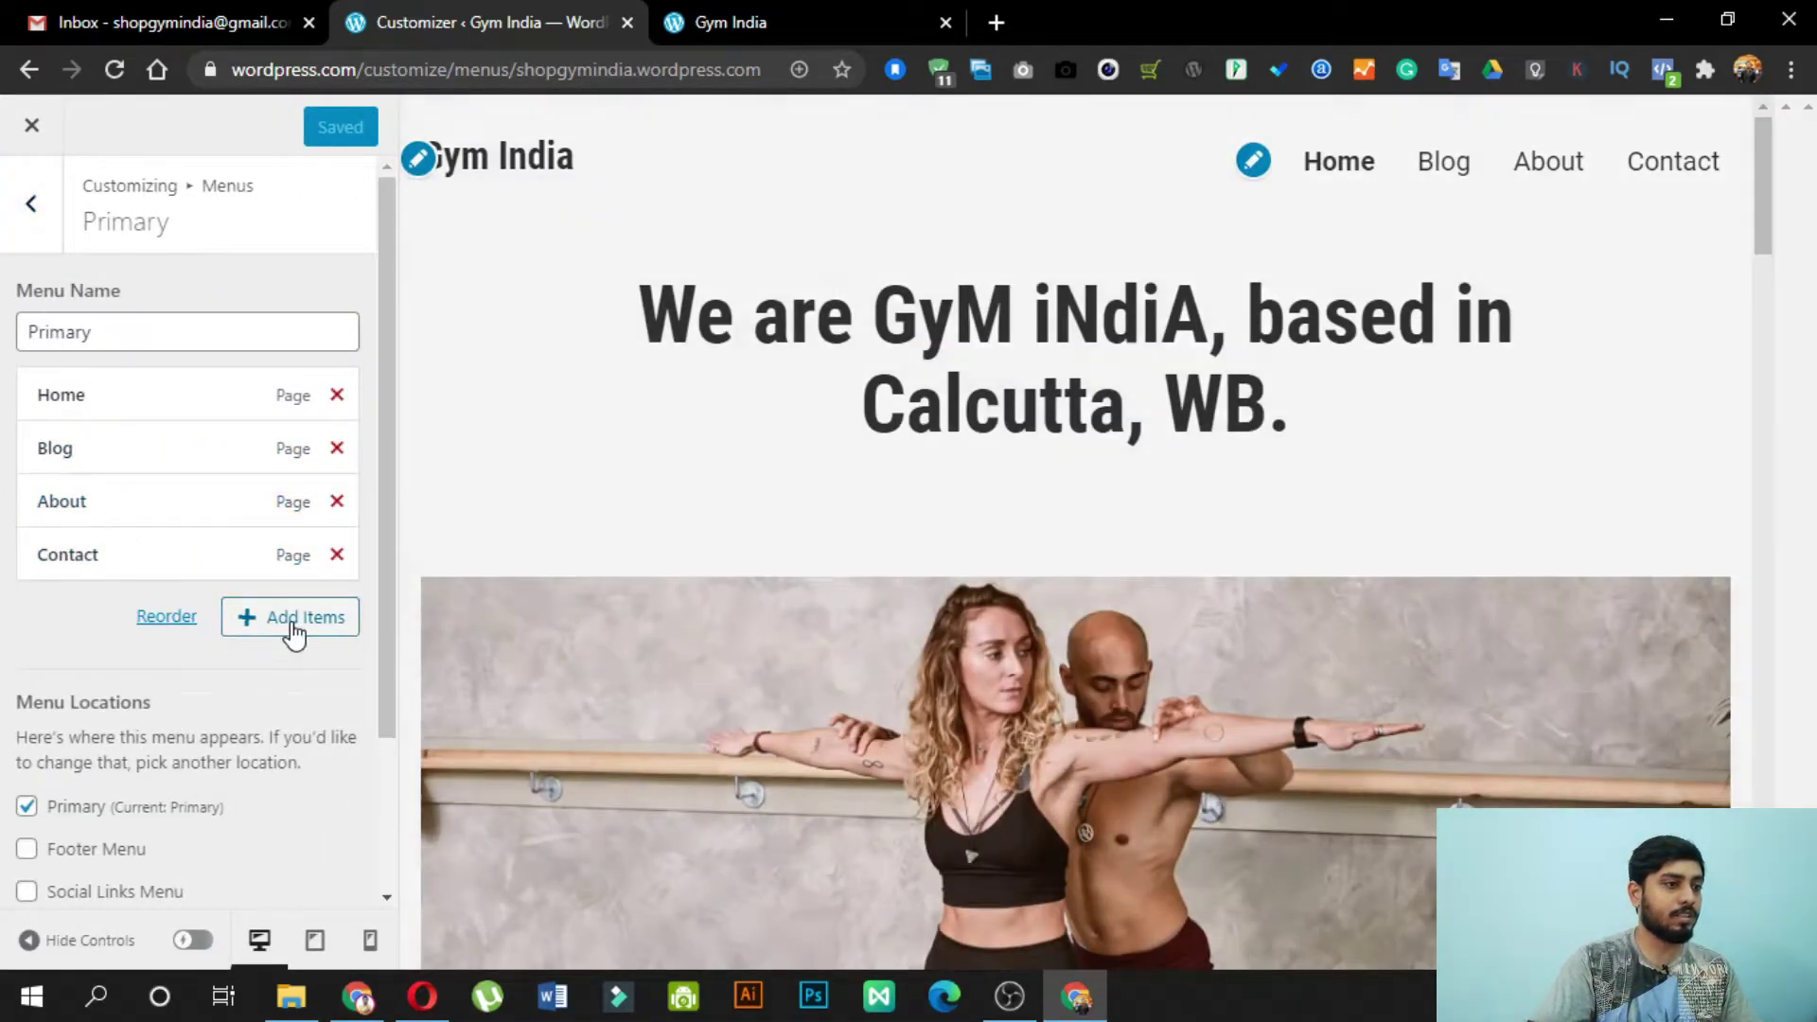
Step: Create a new page named "Class" and add it to the Primary menu
left_click(293, 625)
left_click(531, 609)
type("Class")
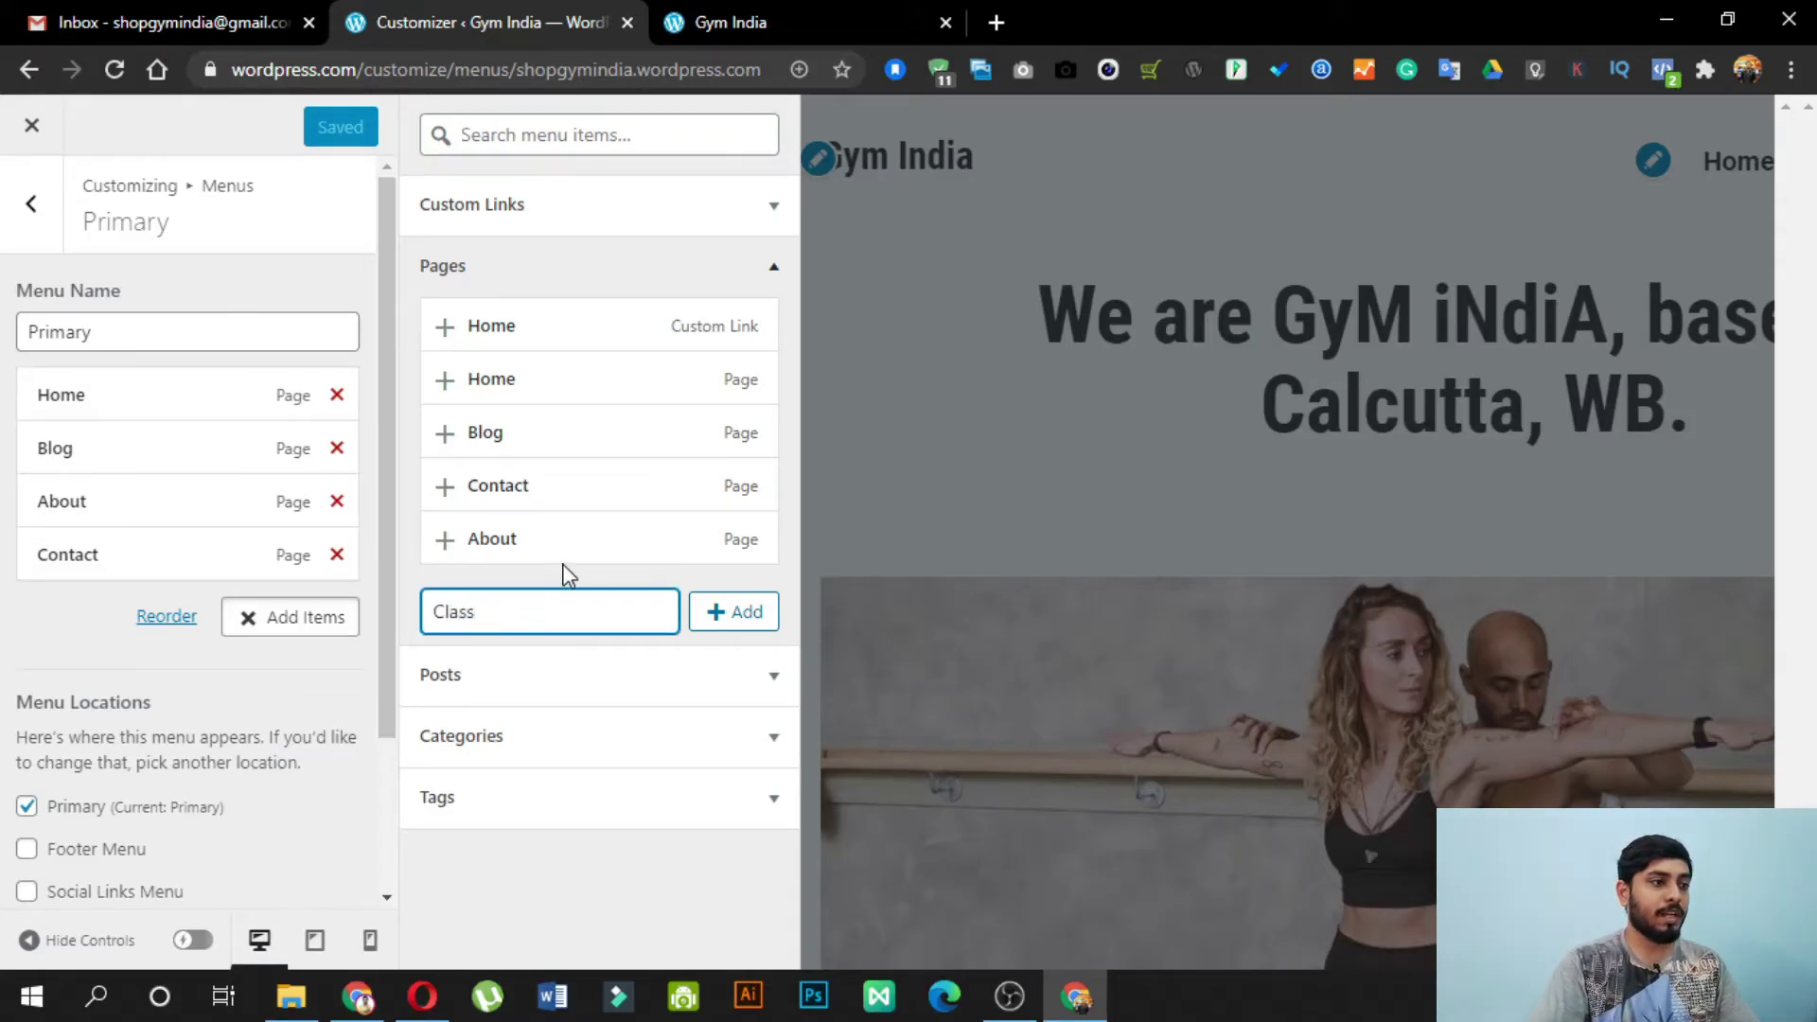
left_click(719, 605)
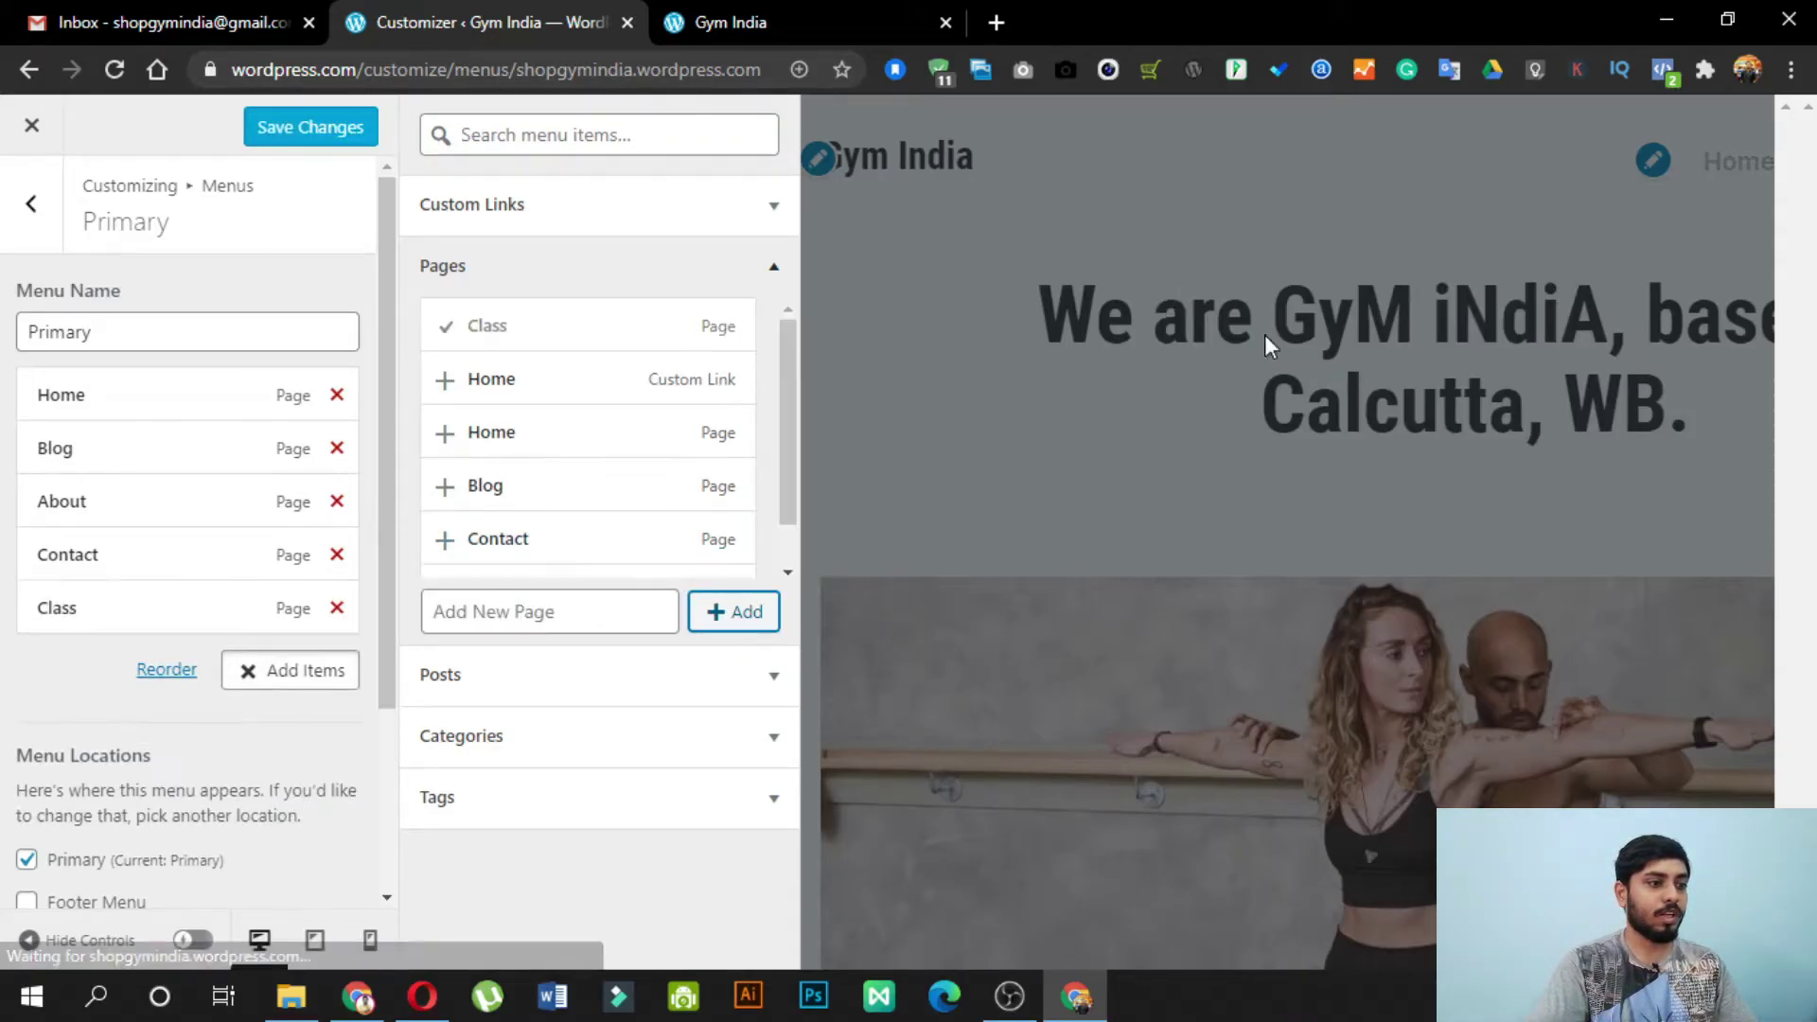
left_click(299, 678)
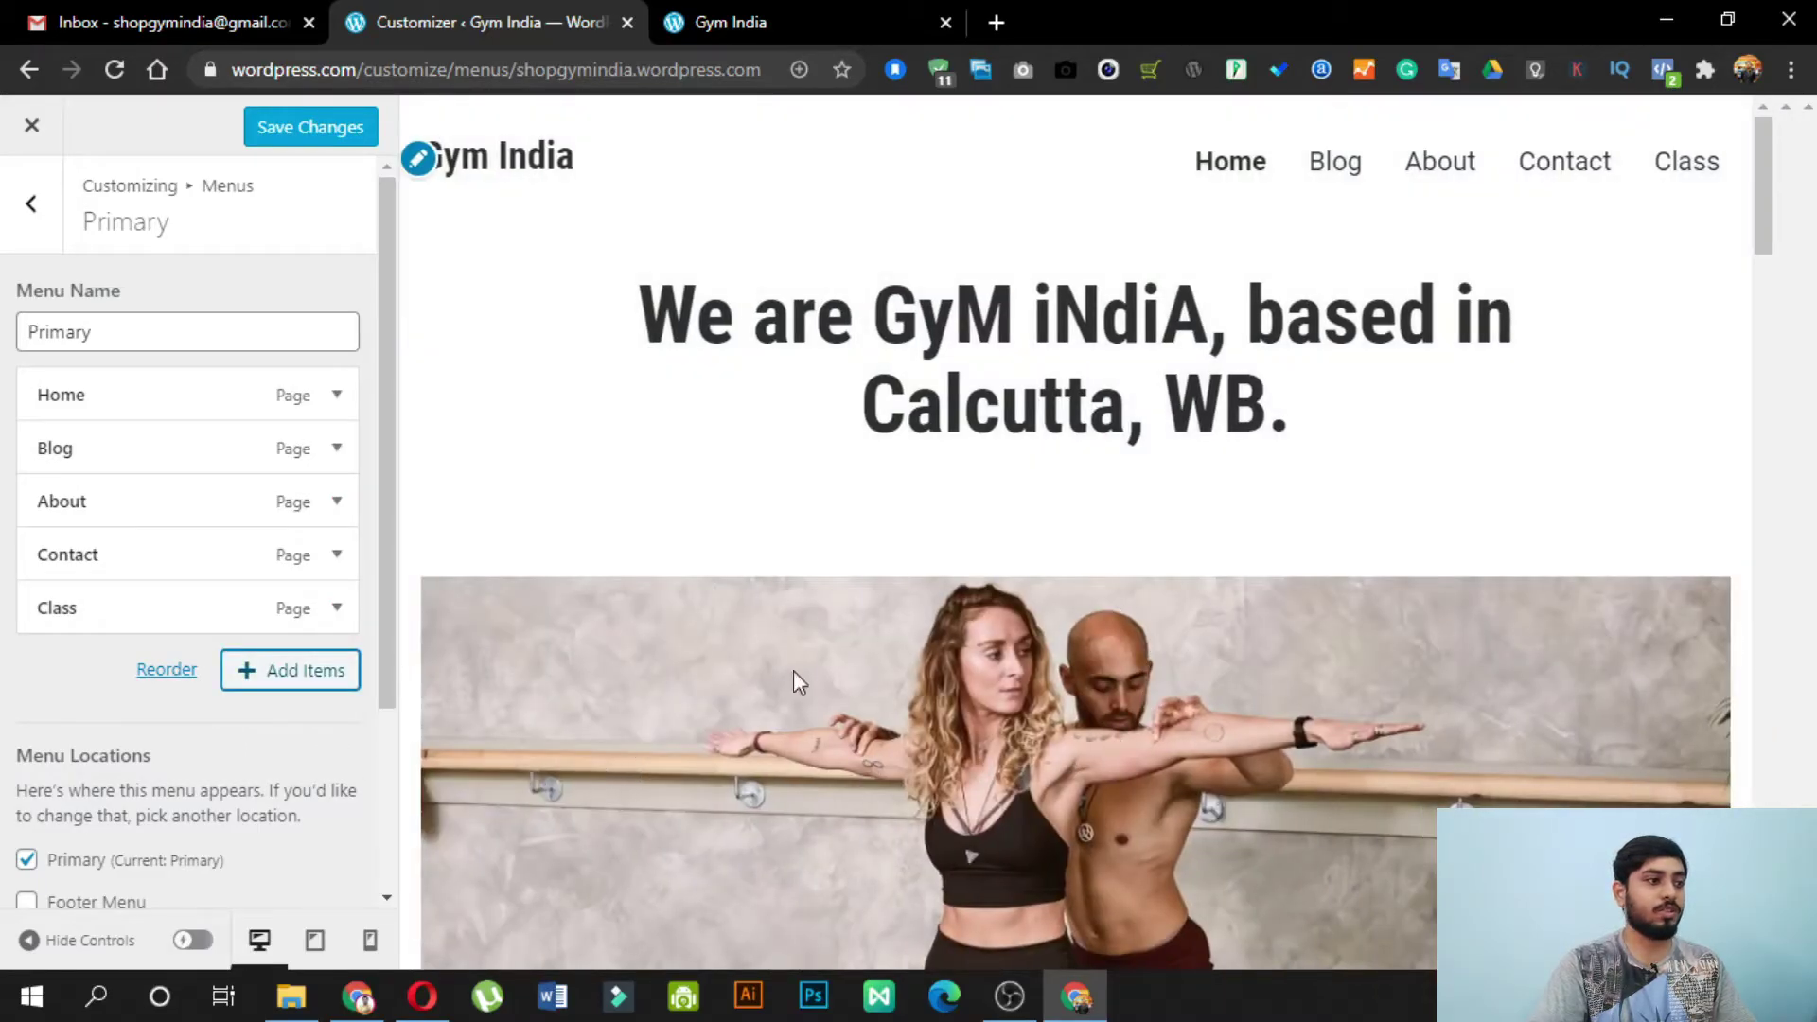
Step: Move the Class item directly after Home in the Primary menu and save the menu changes
left_click_drag(138, 609, 89, 451)
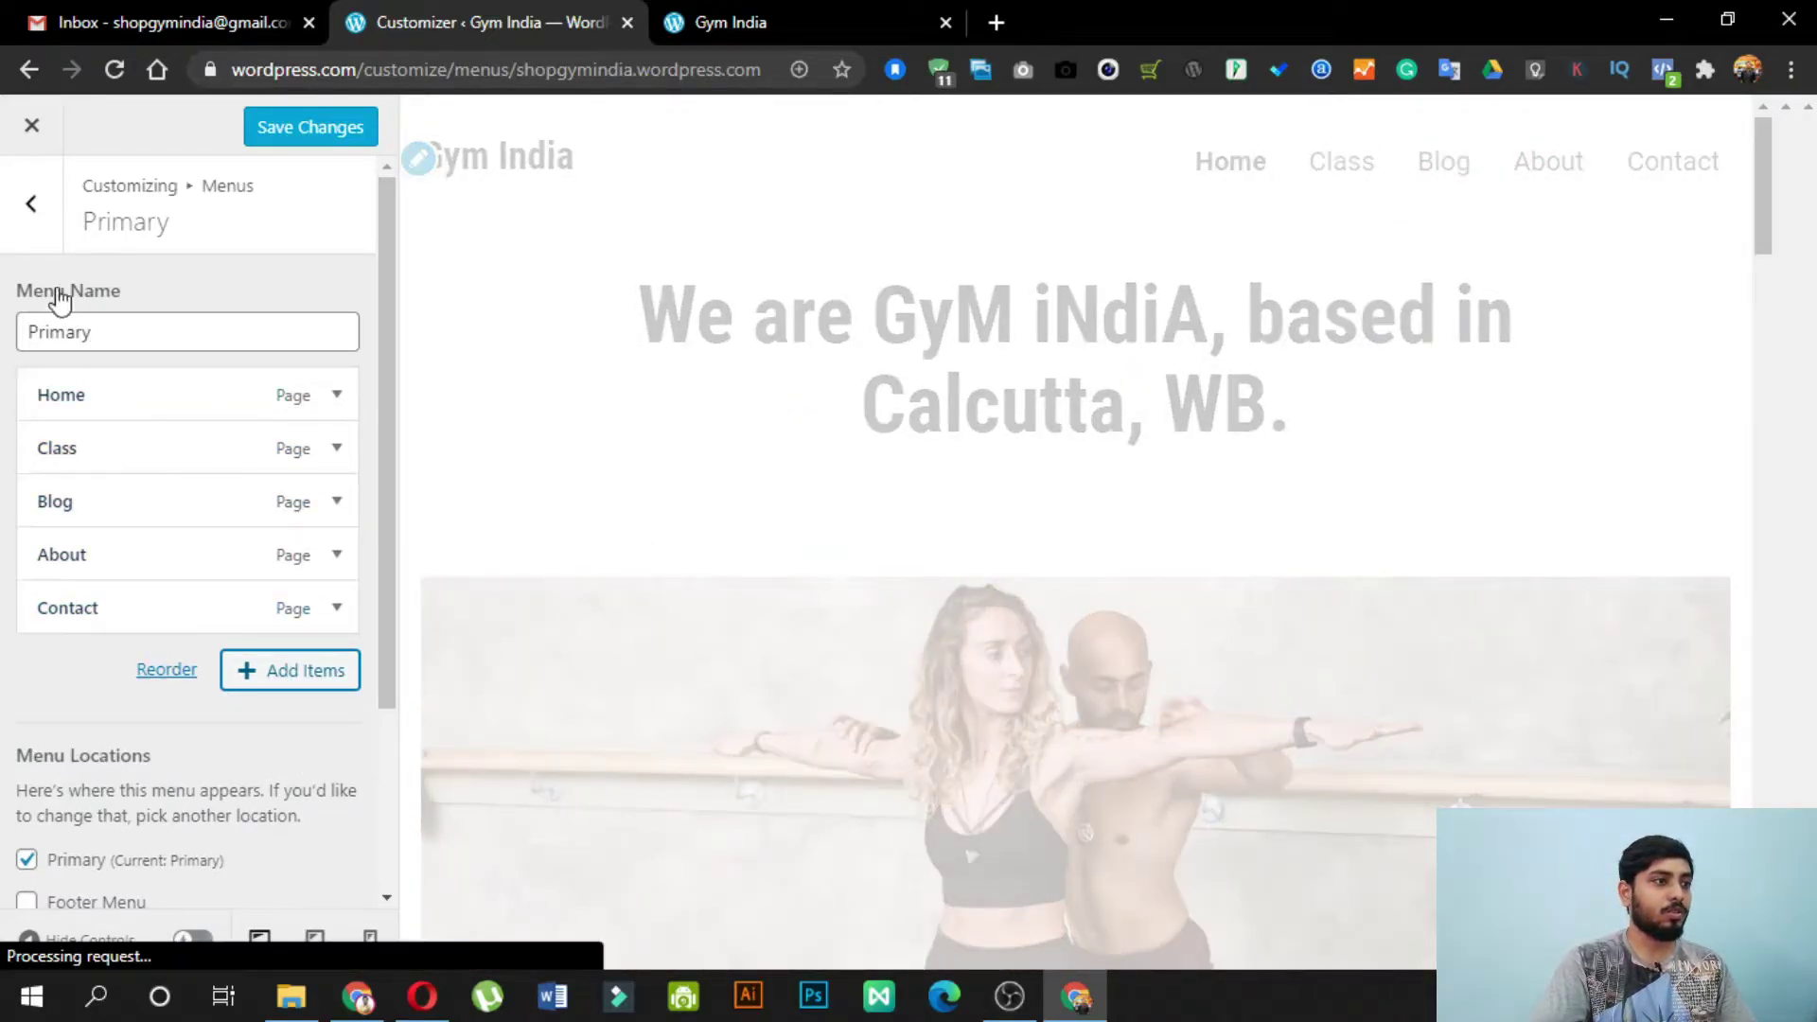
left_click(25, 236)
left_click(328, 134)
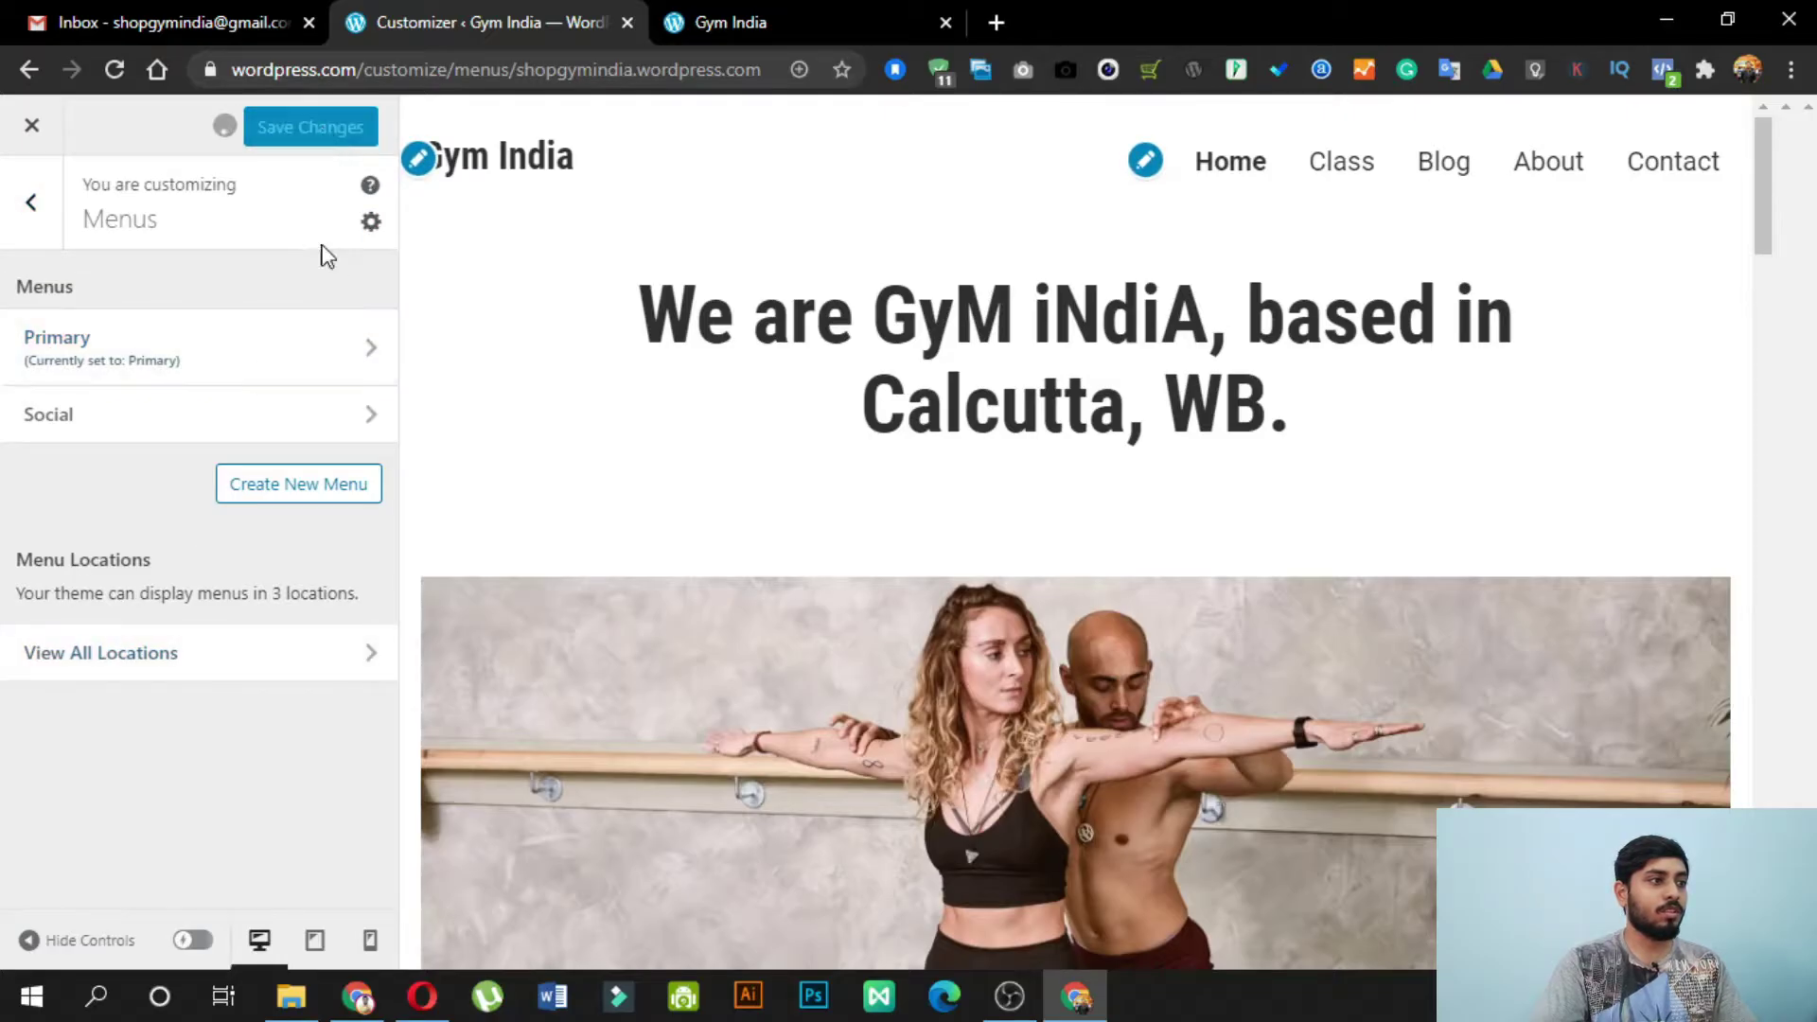
Step: Close the Customizer to return to My Home and bring up the Gym India site preview in its own browser tab
left_click(20, 220)
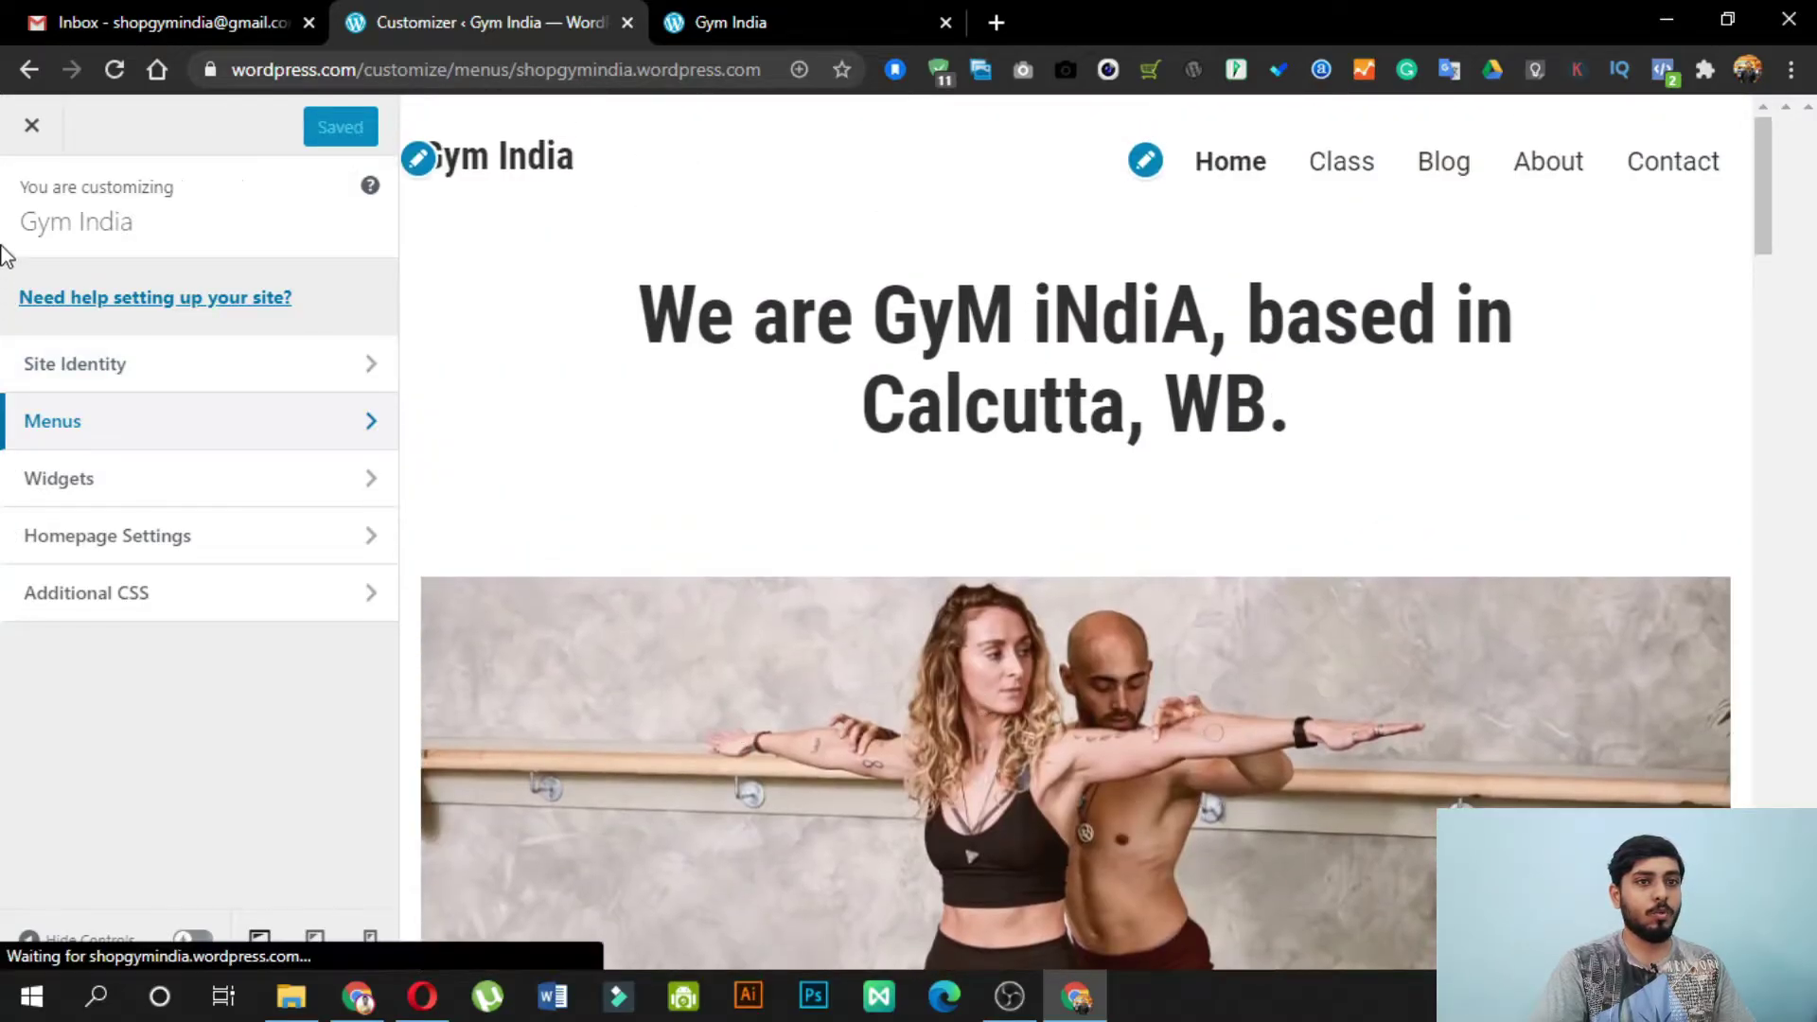
left_click(28, 131)
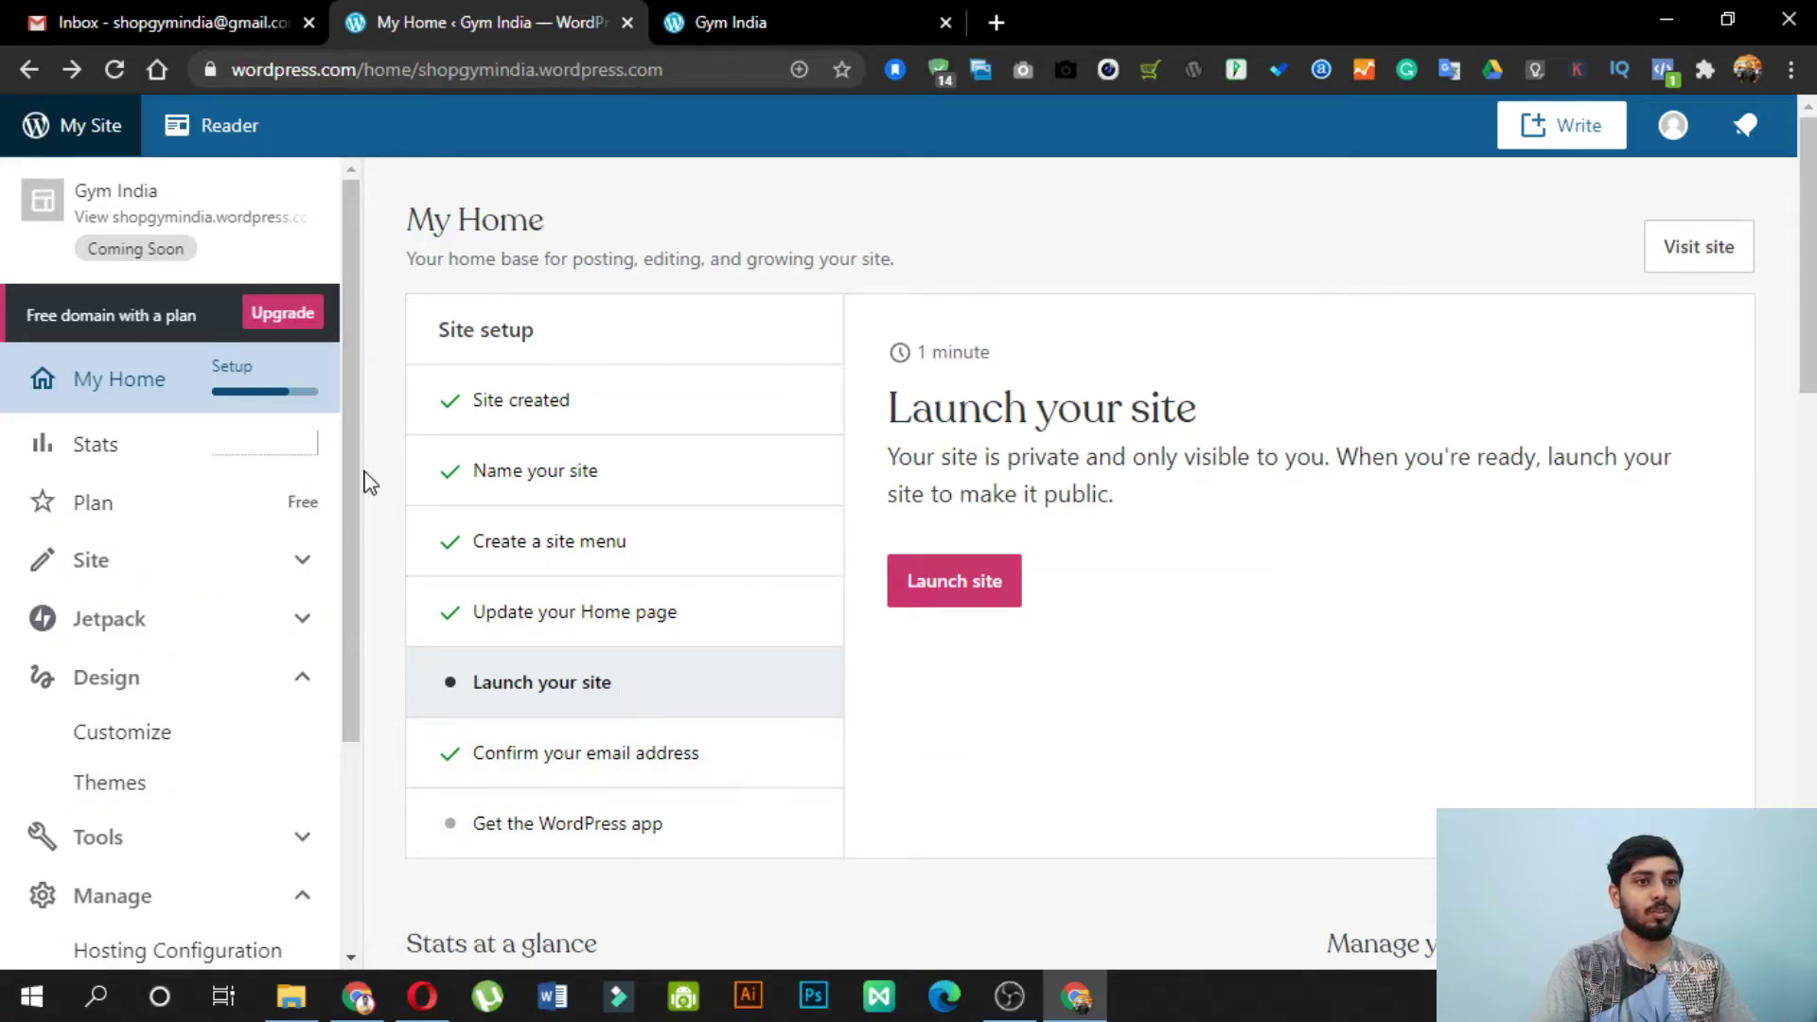
left_click(752, 26)
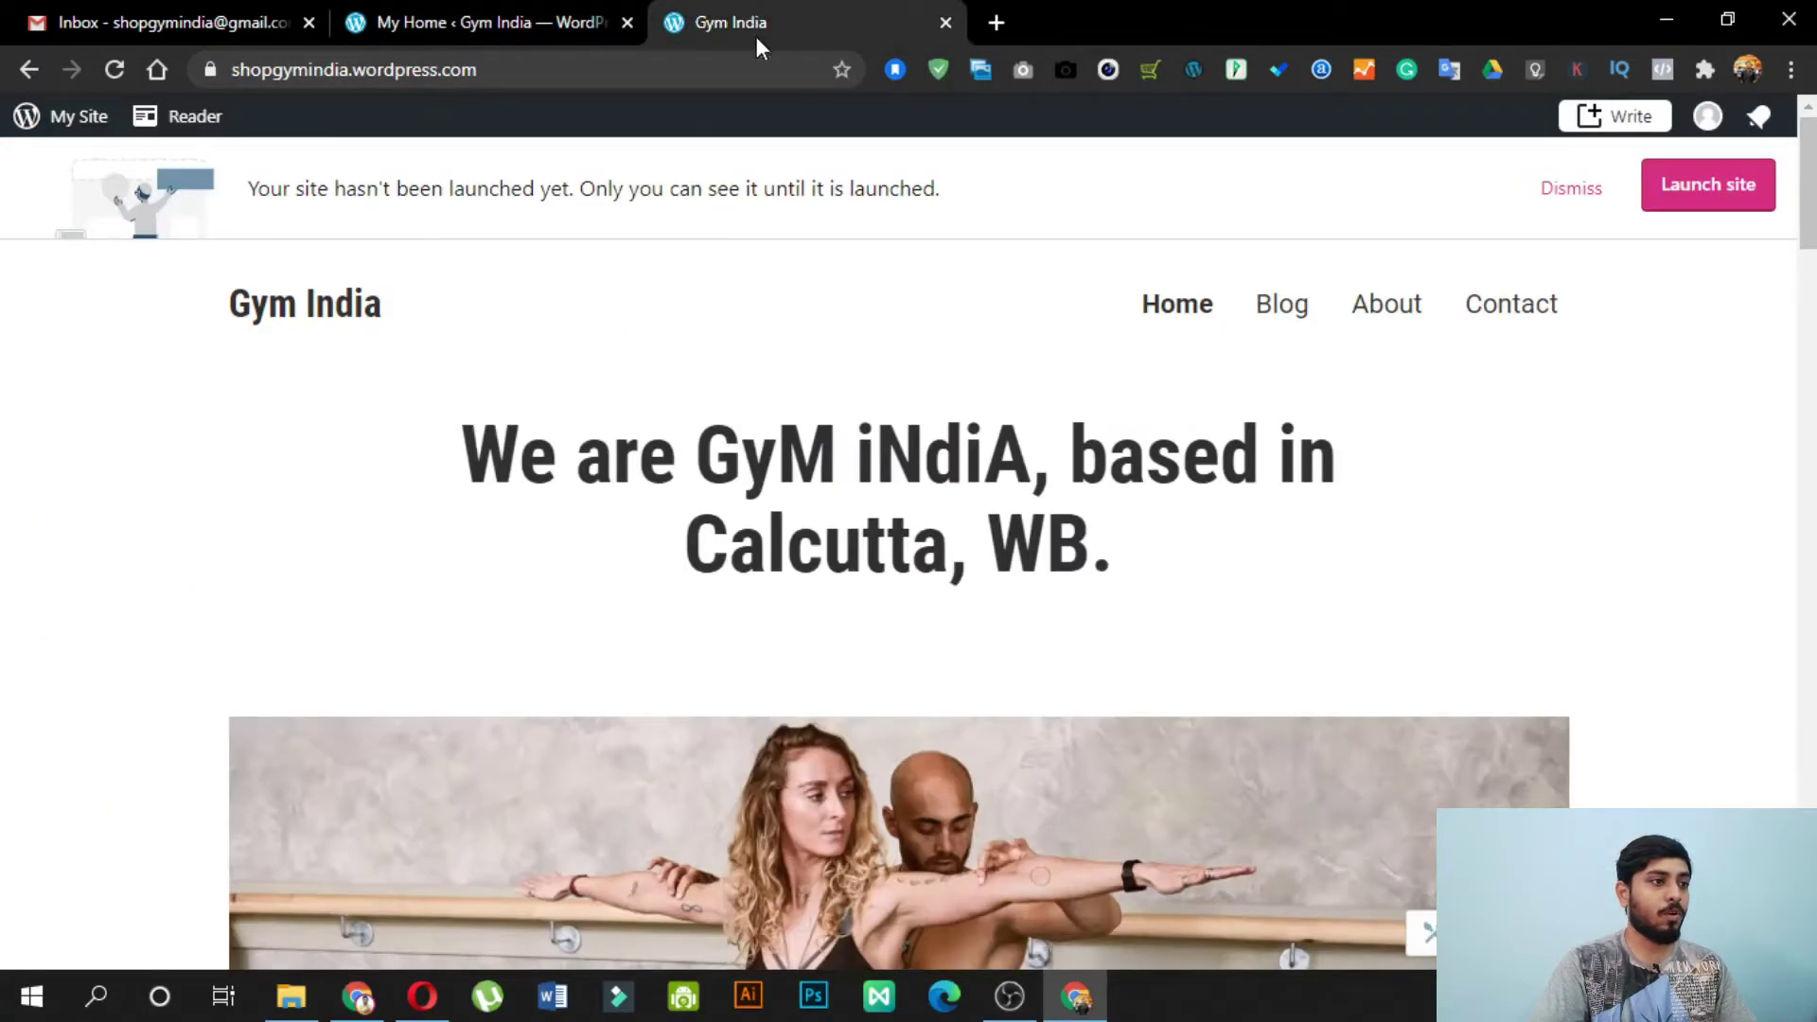
Step: Create a new post from the site's posts list and title it "Gym India"
left_click(496, 10)
left_click(304, 577)
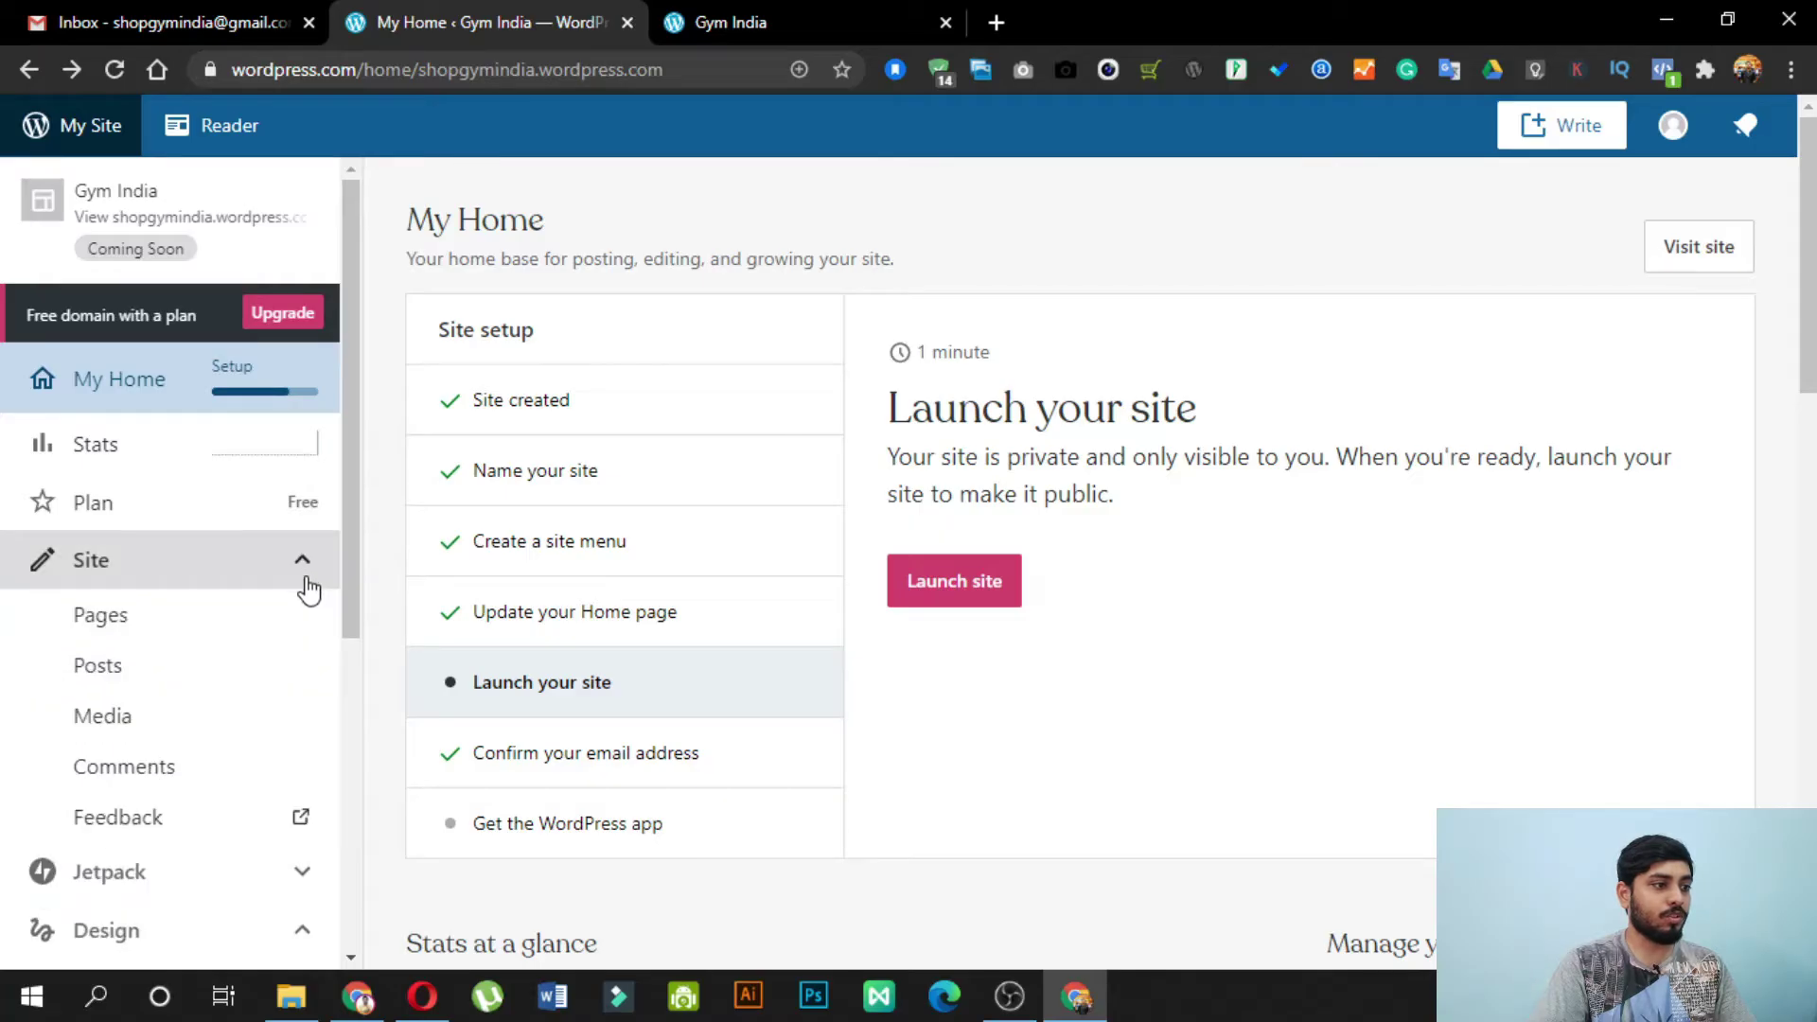
left_click(254, 674)
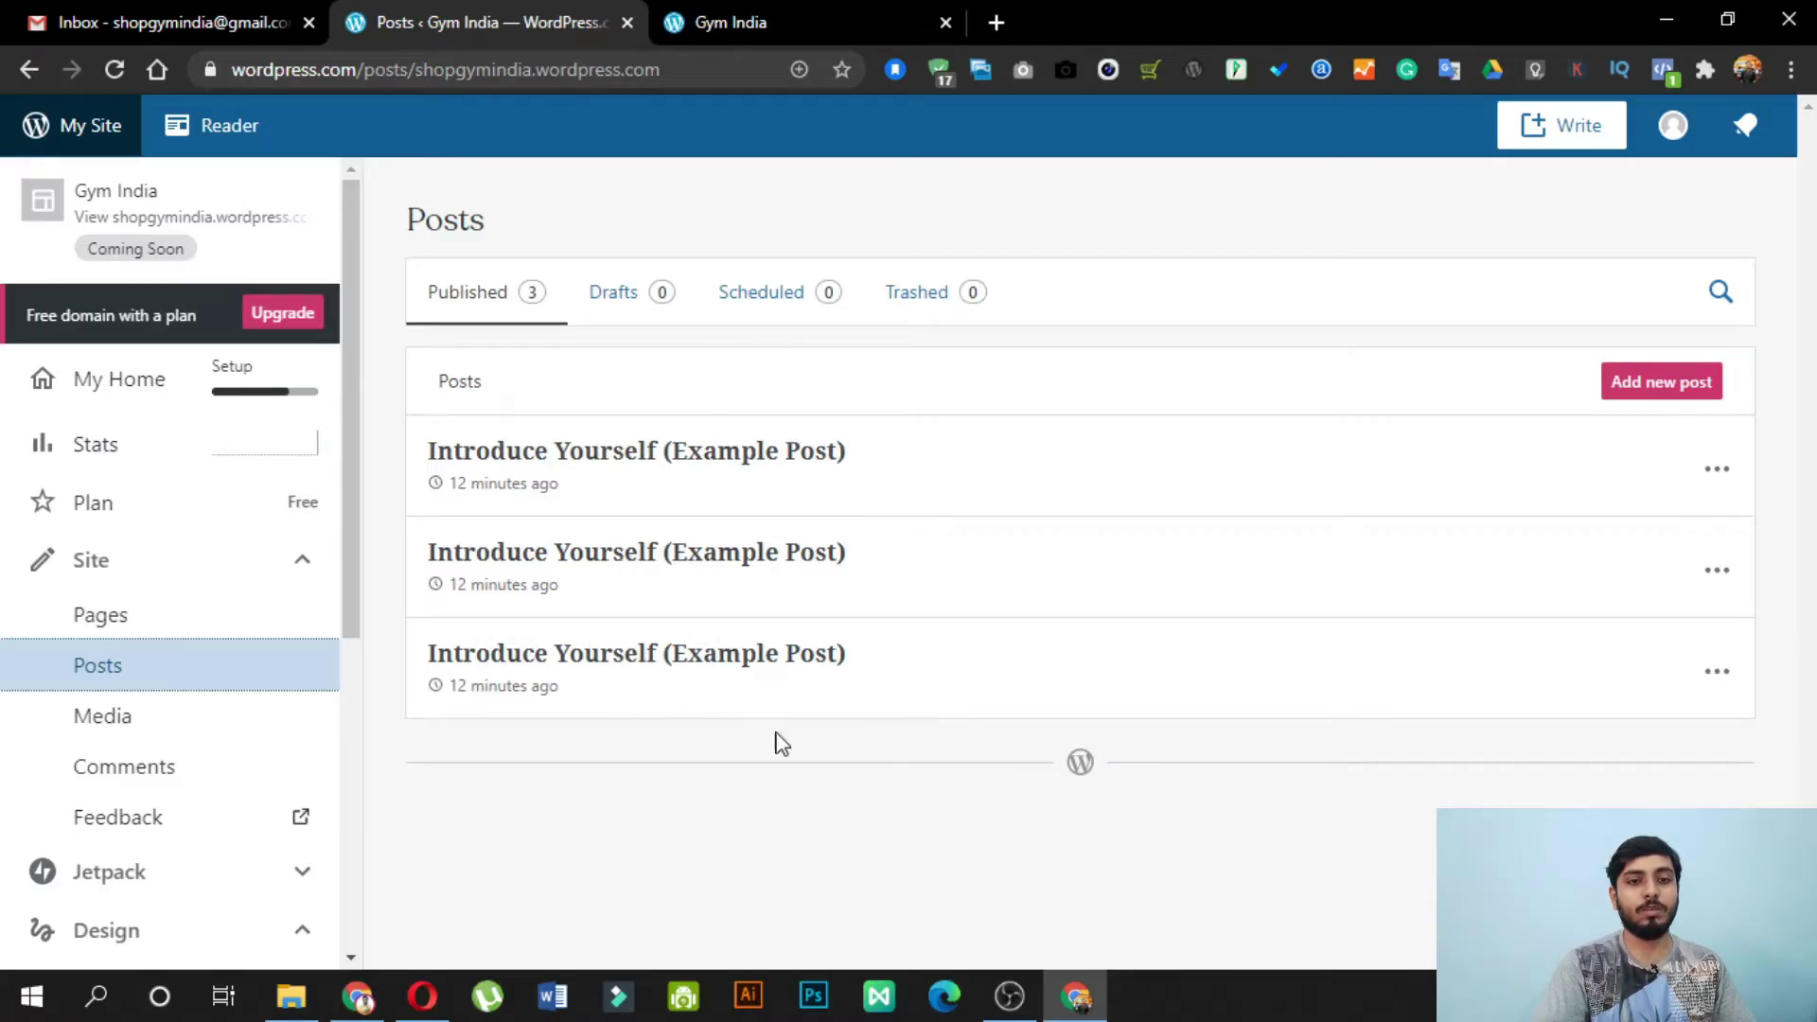
left_click(1625, 395)
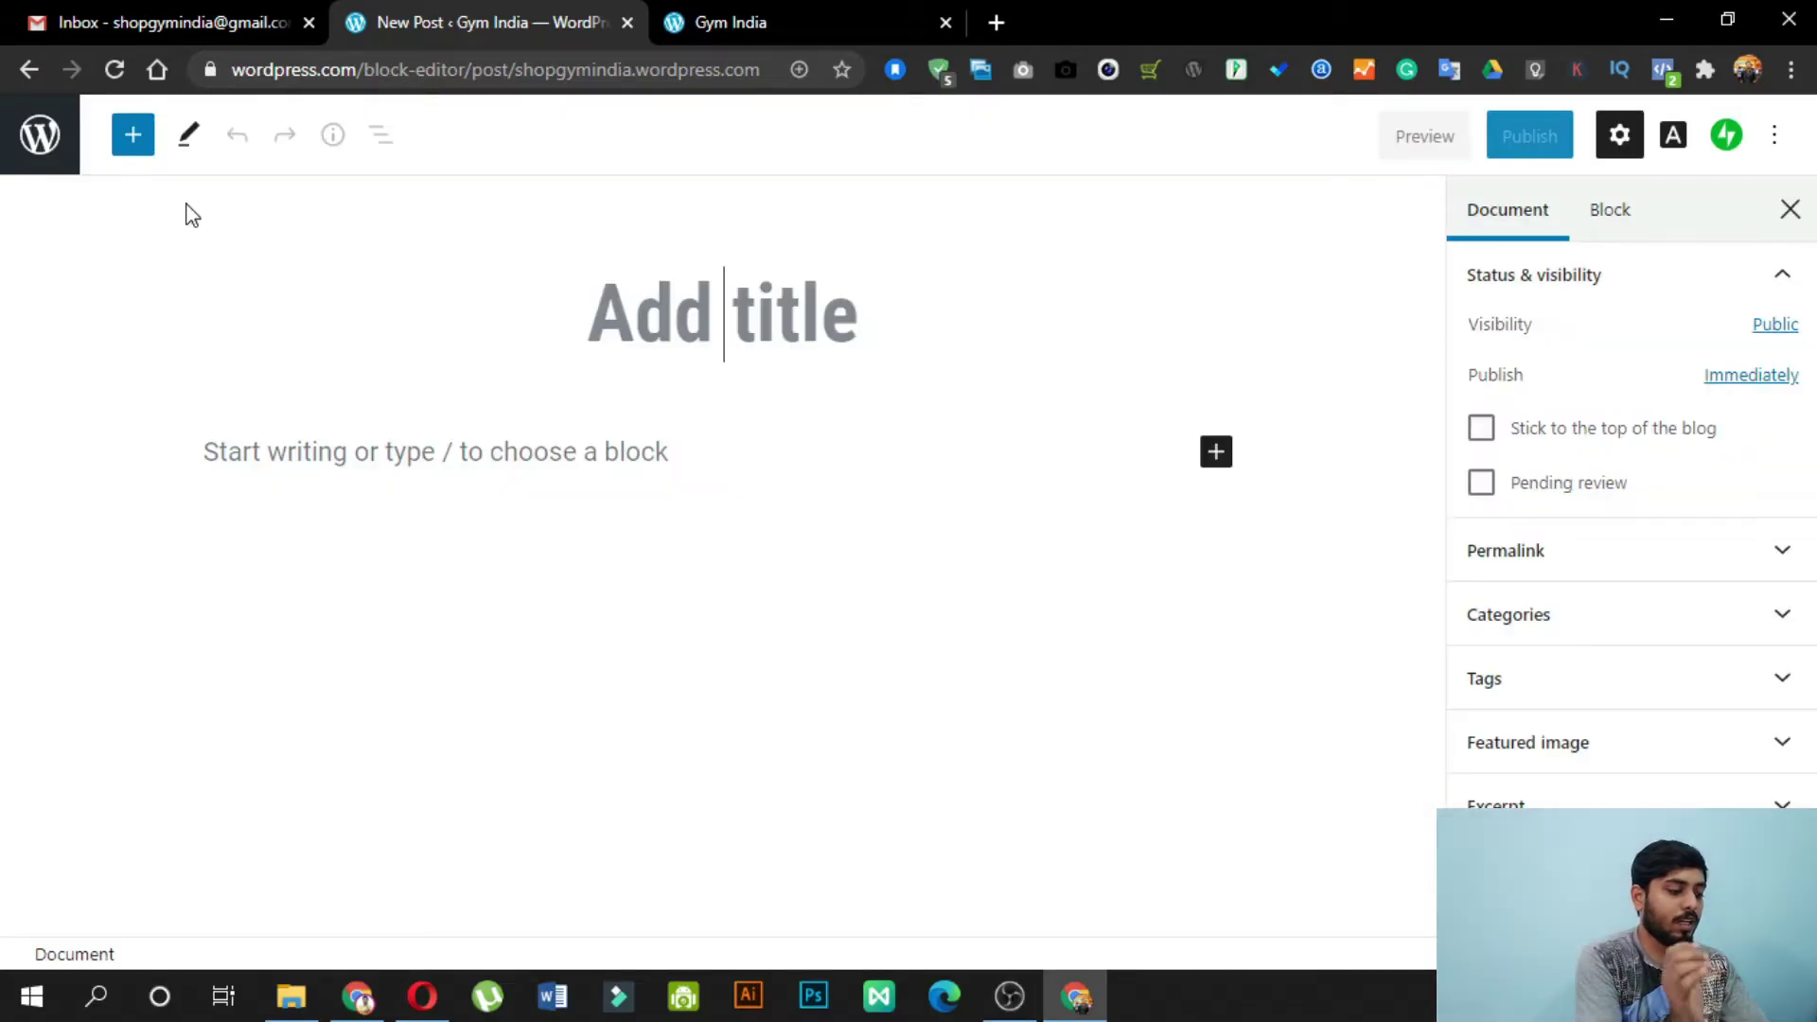
type("G")
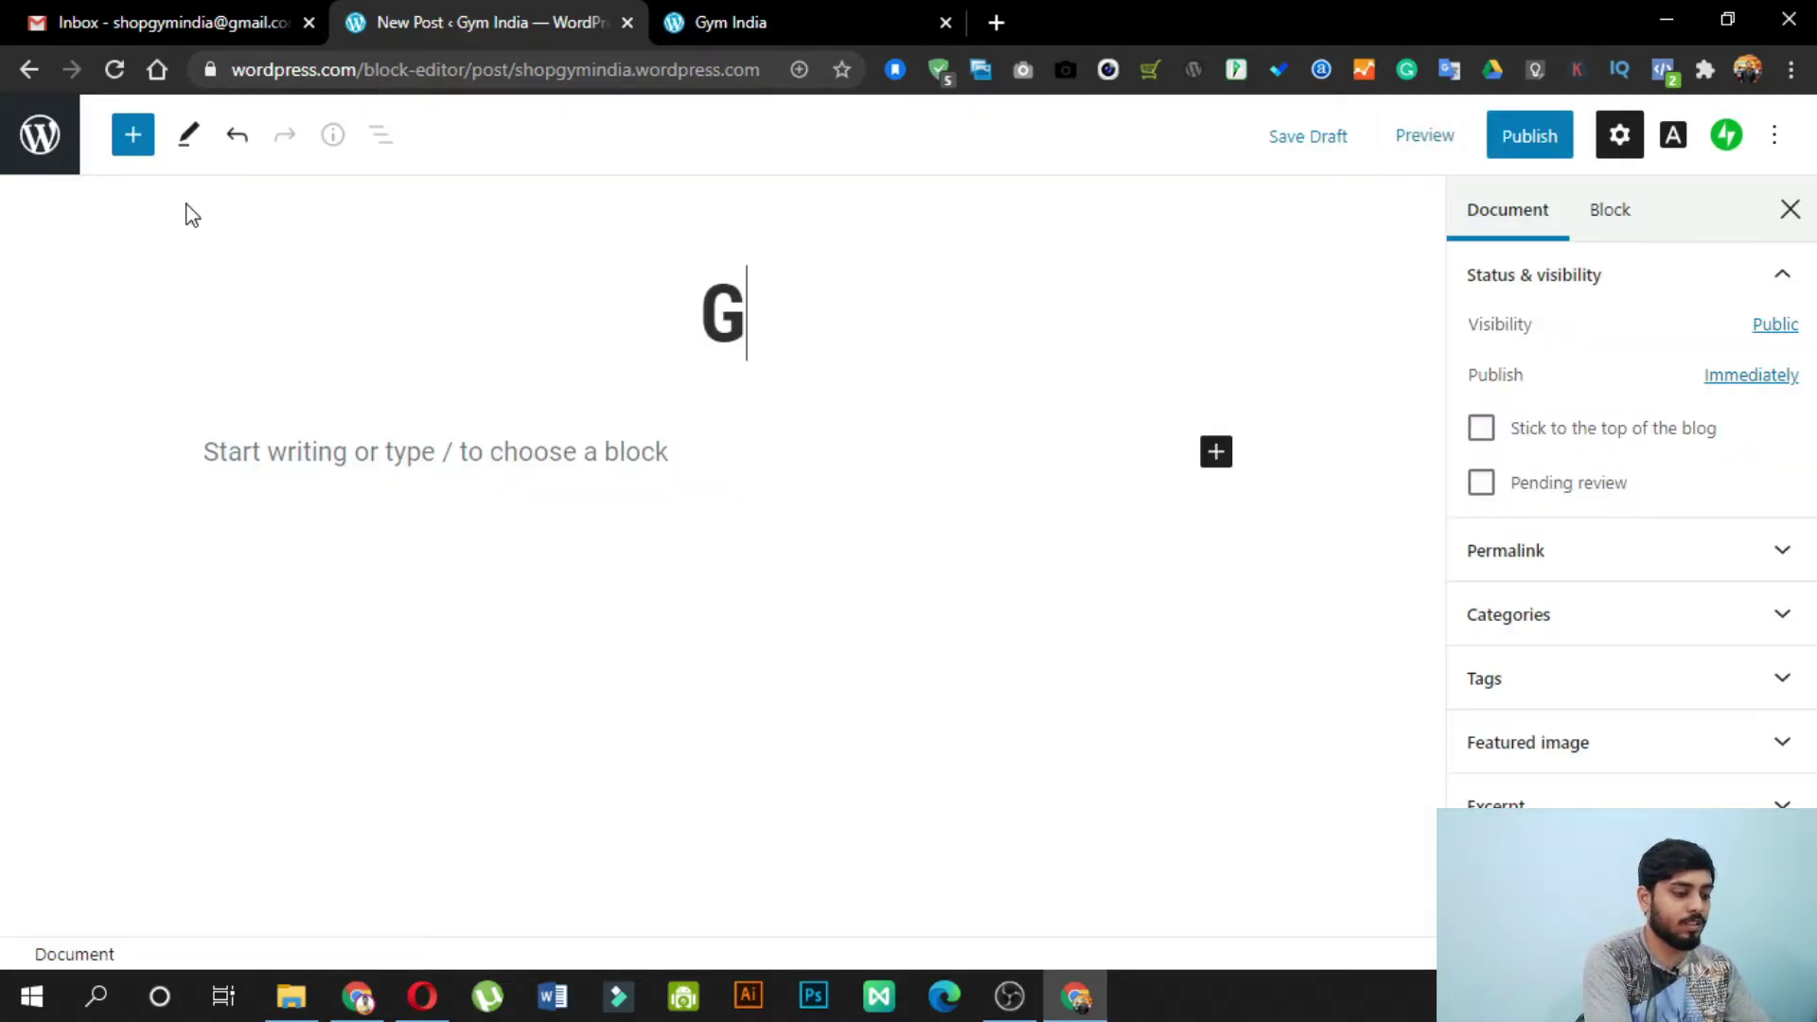
type("ym India")
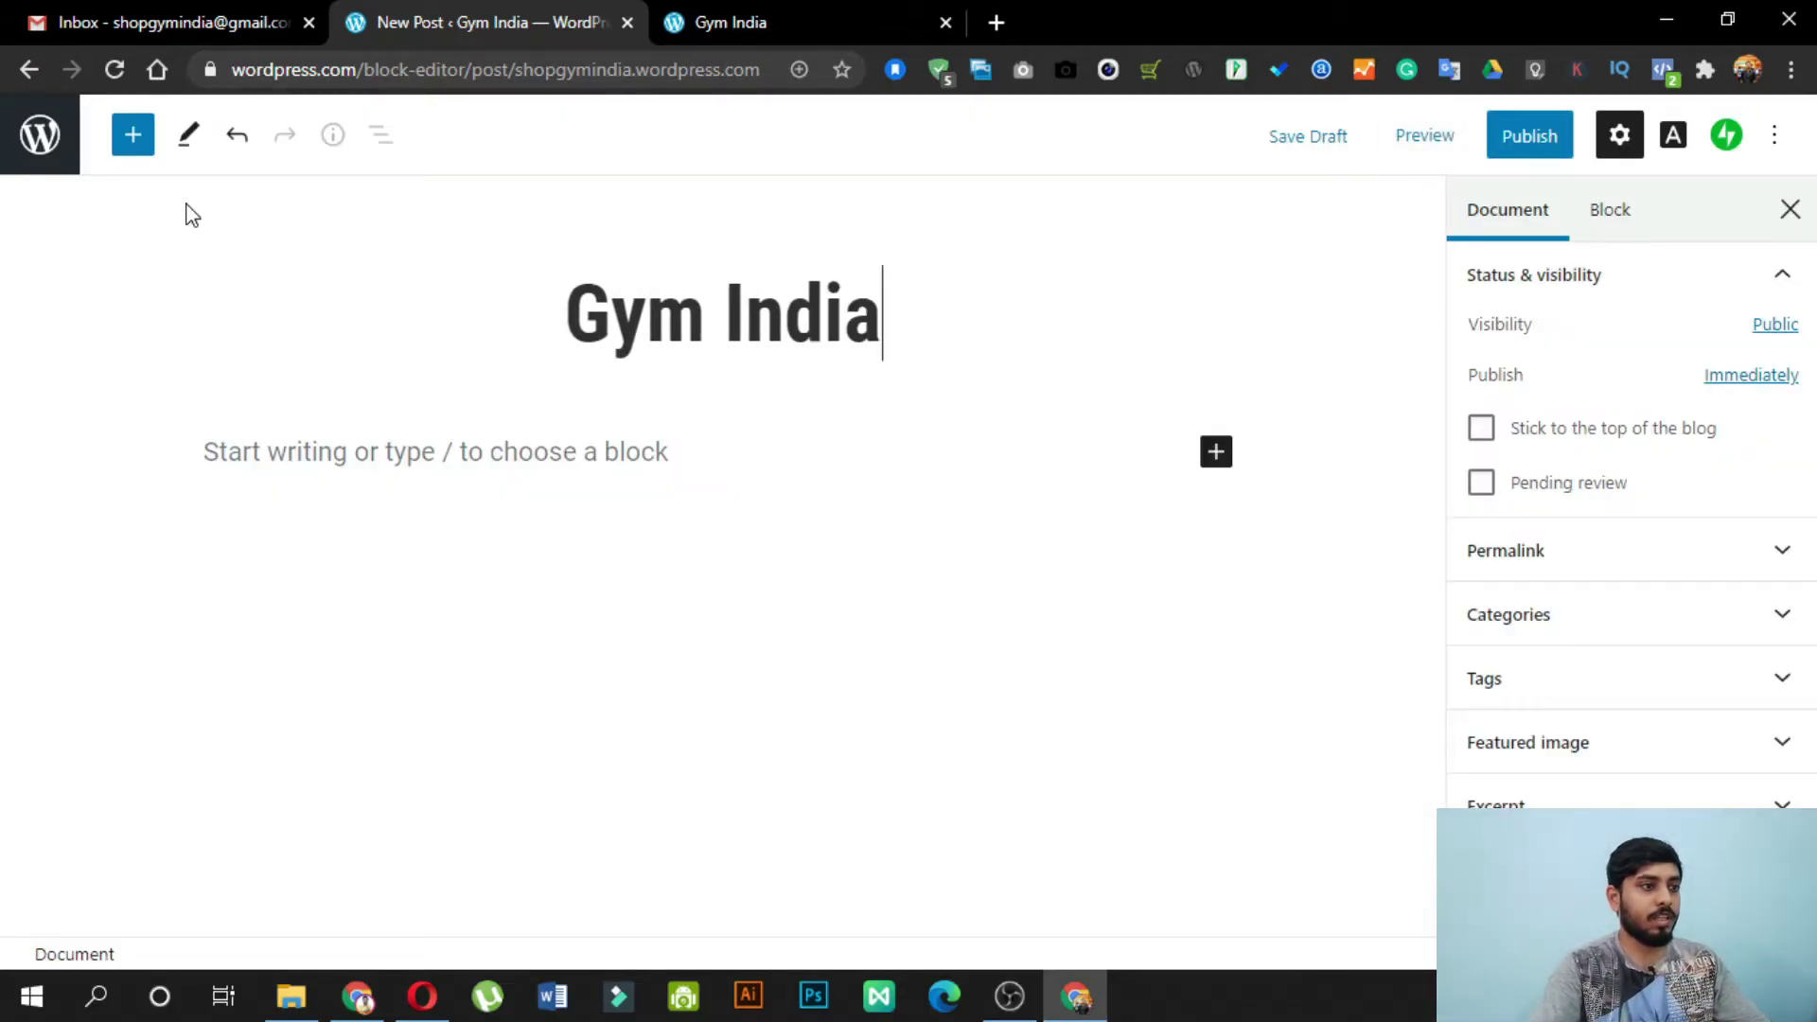
left_click(392, 464)
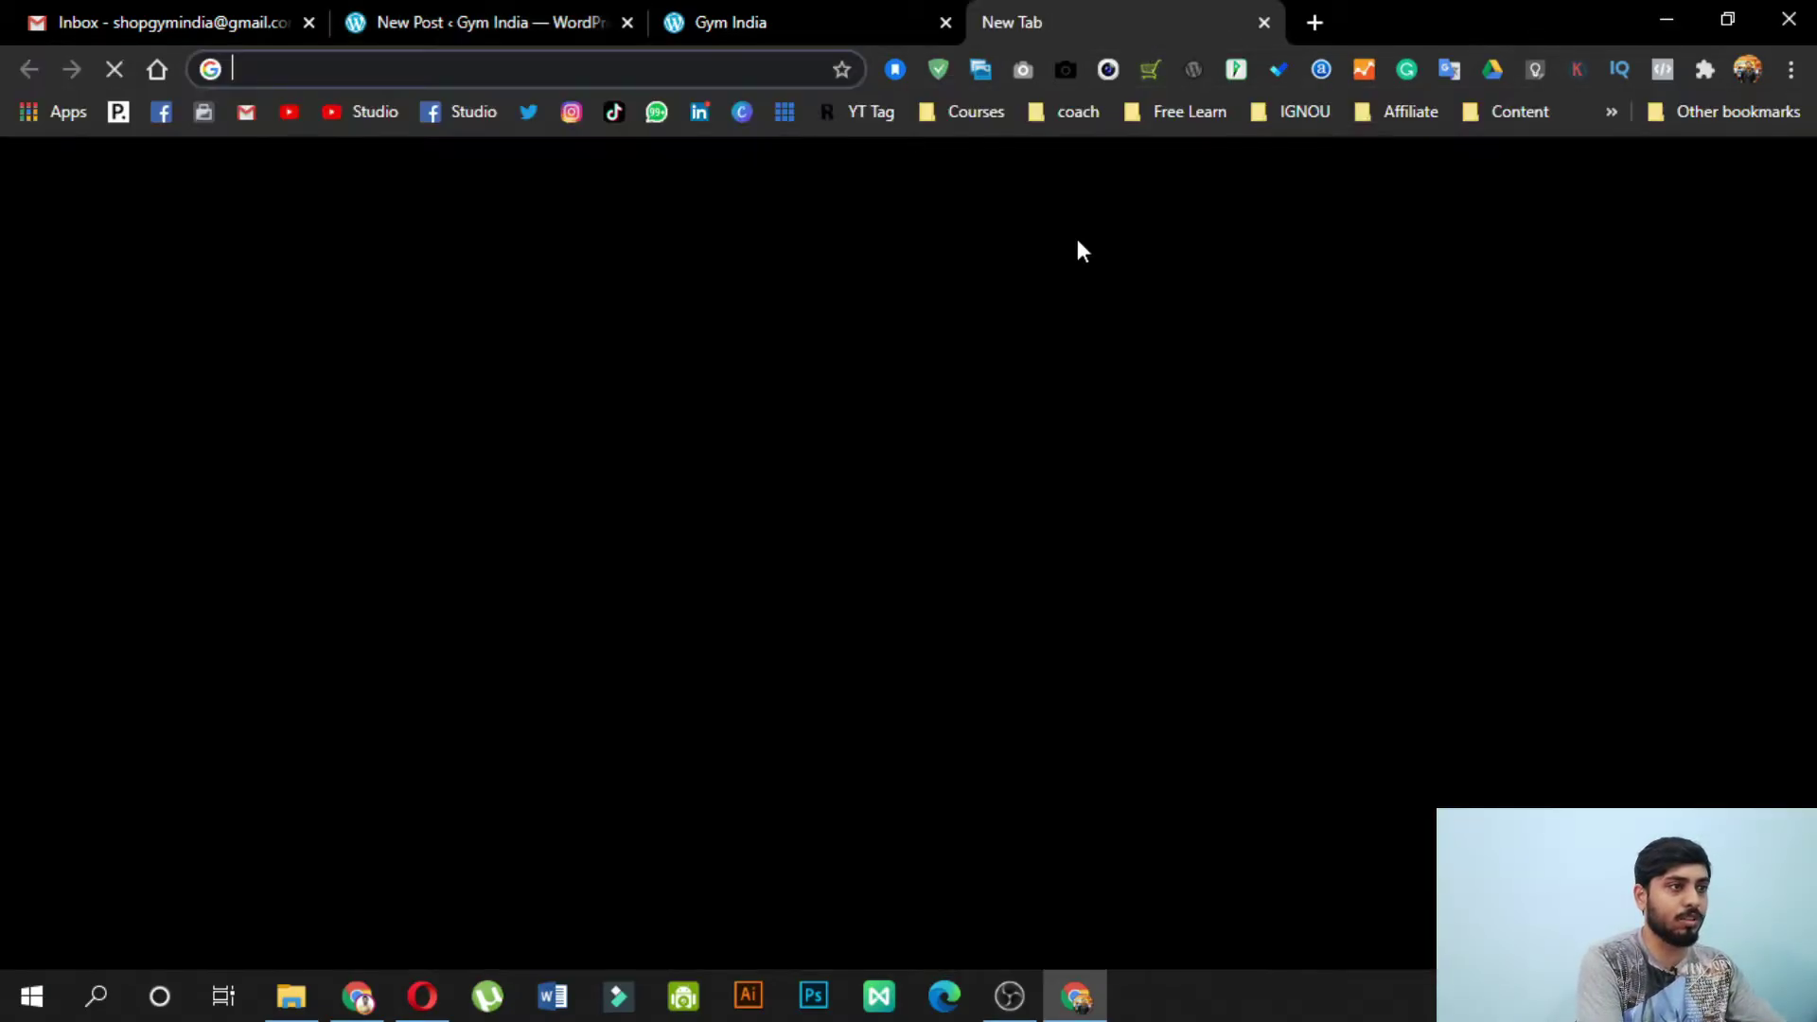
Step: Search the web for "lorem ipsum" in a new browser tab and open the lipsum.com site
left_click(996, 22)
type("lorem")
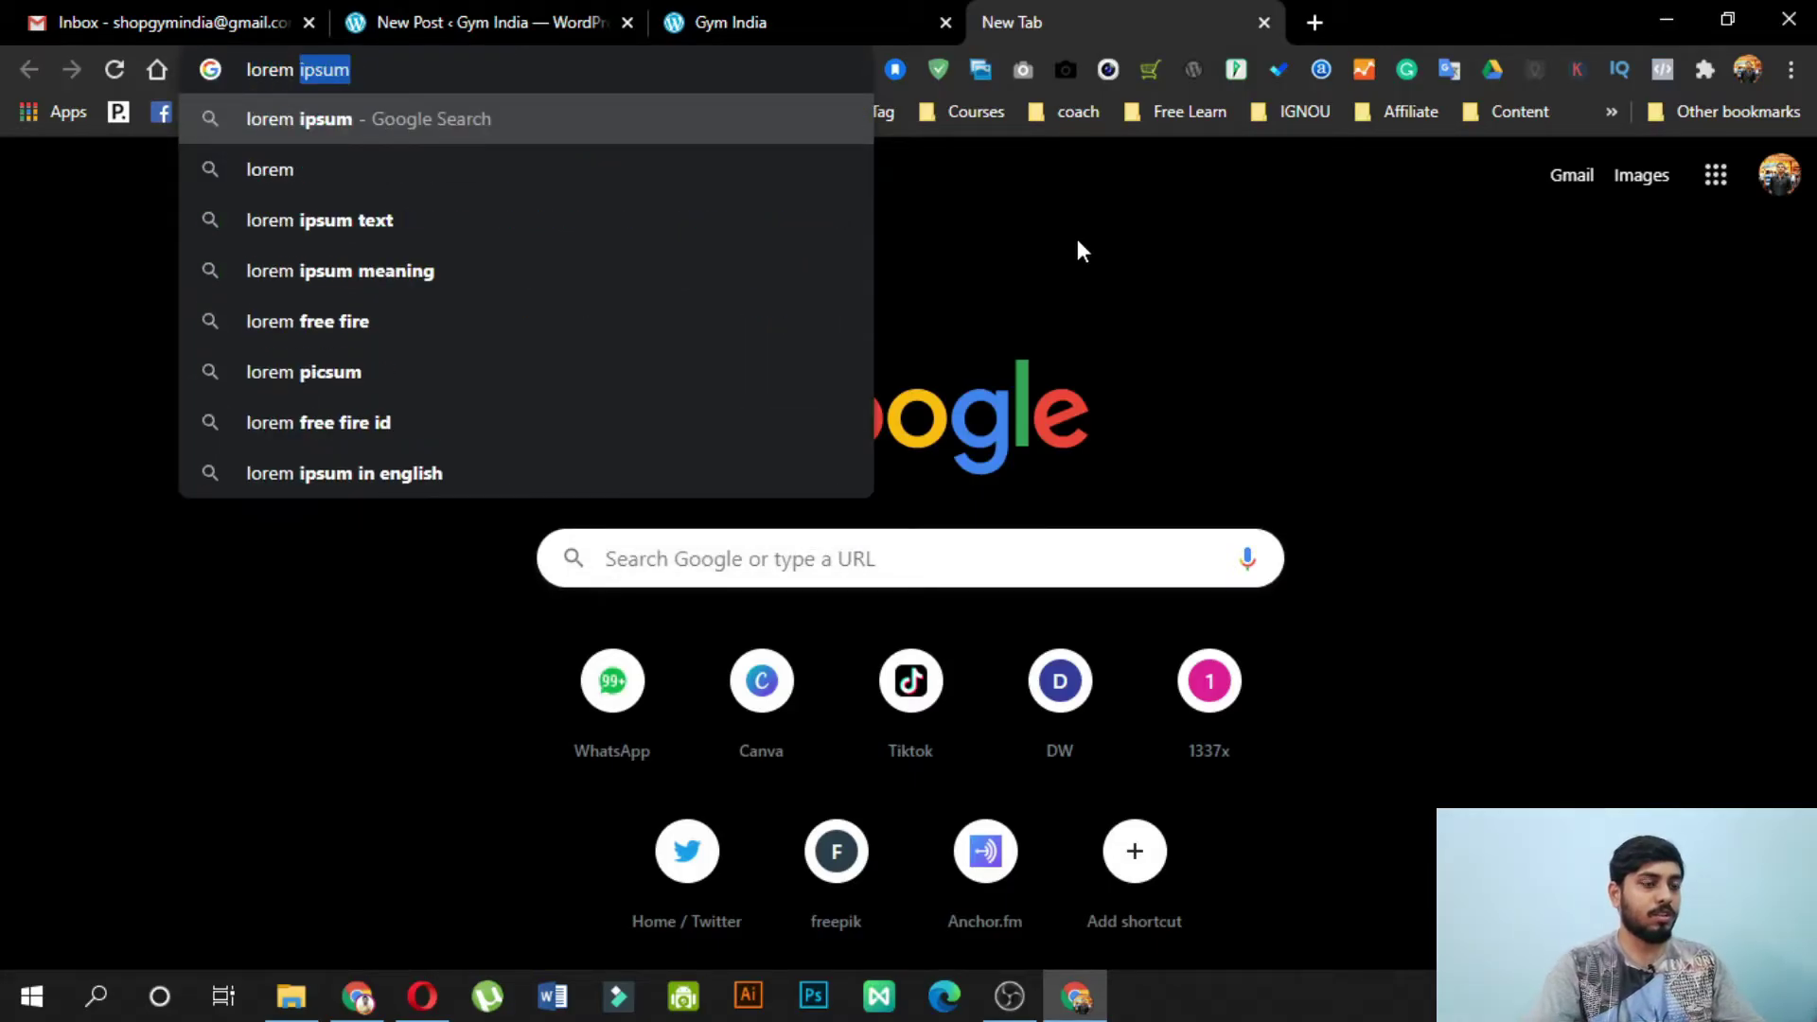
key("Return")
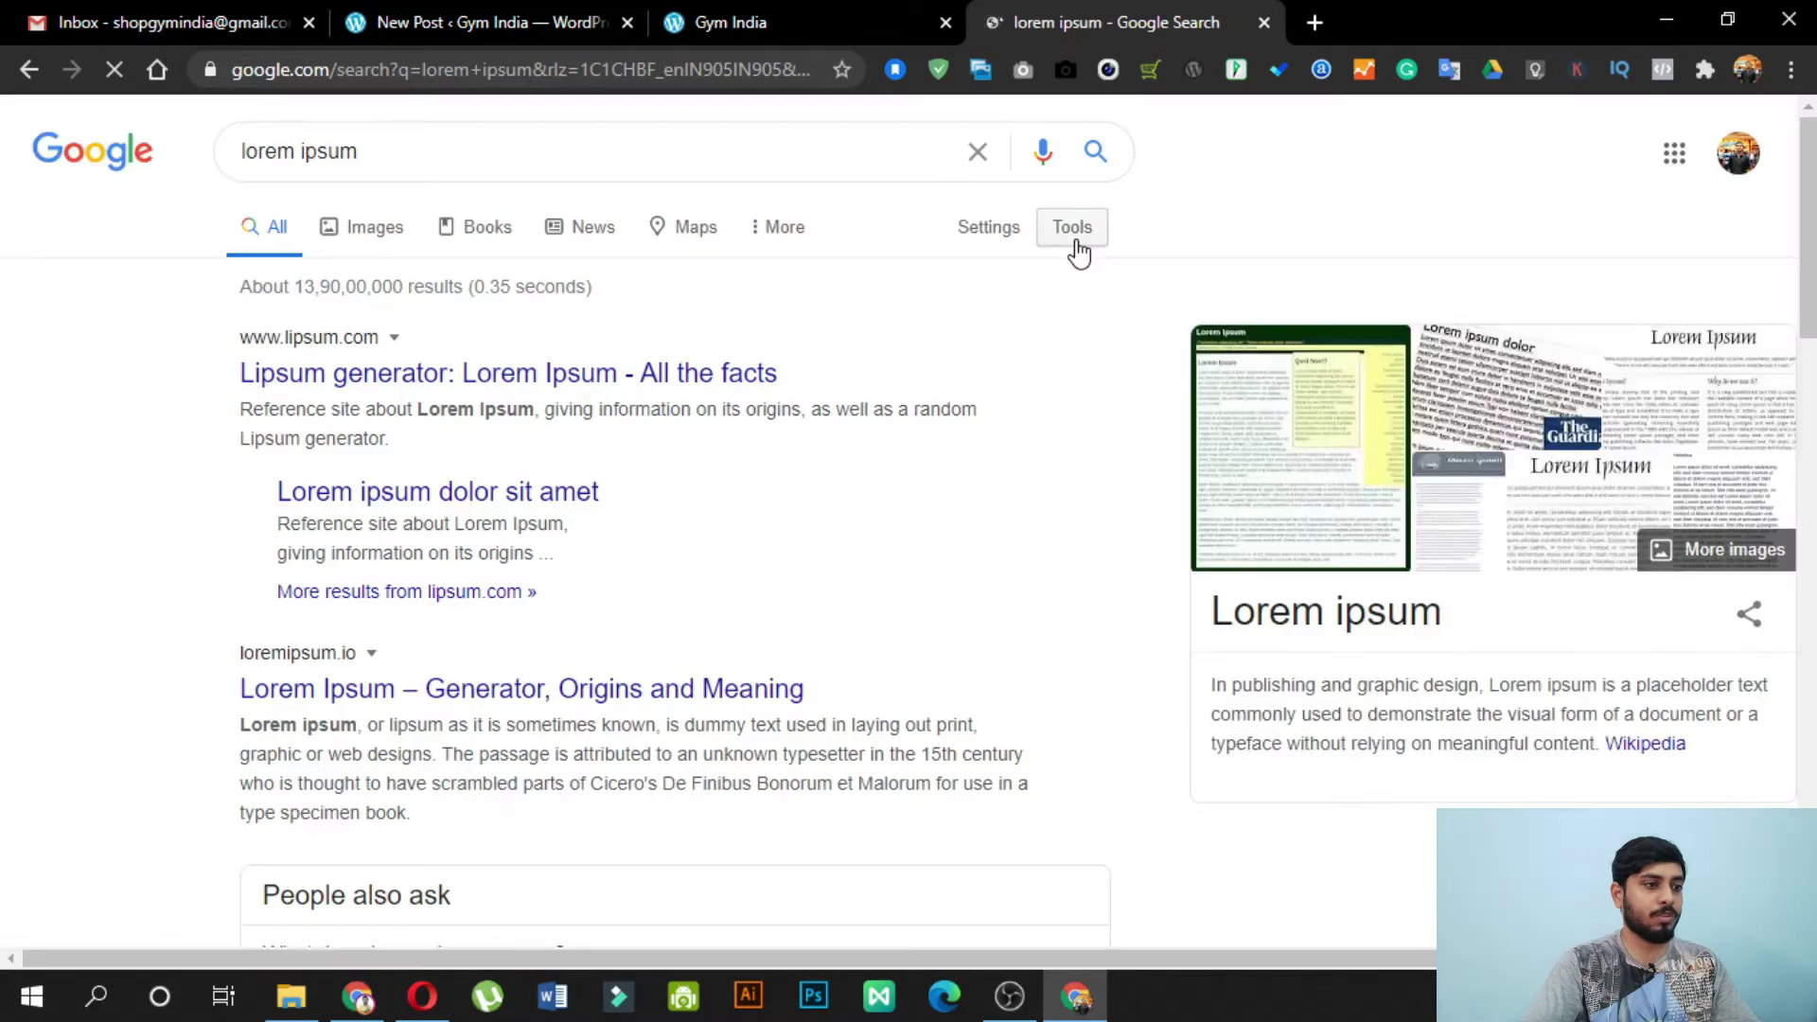
left_click(596, 379)
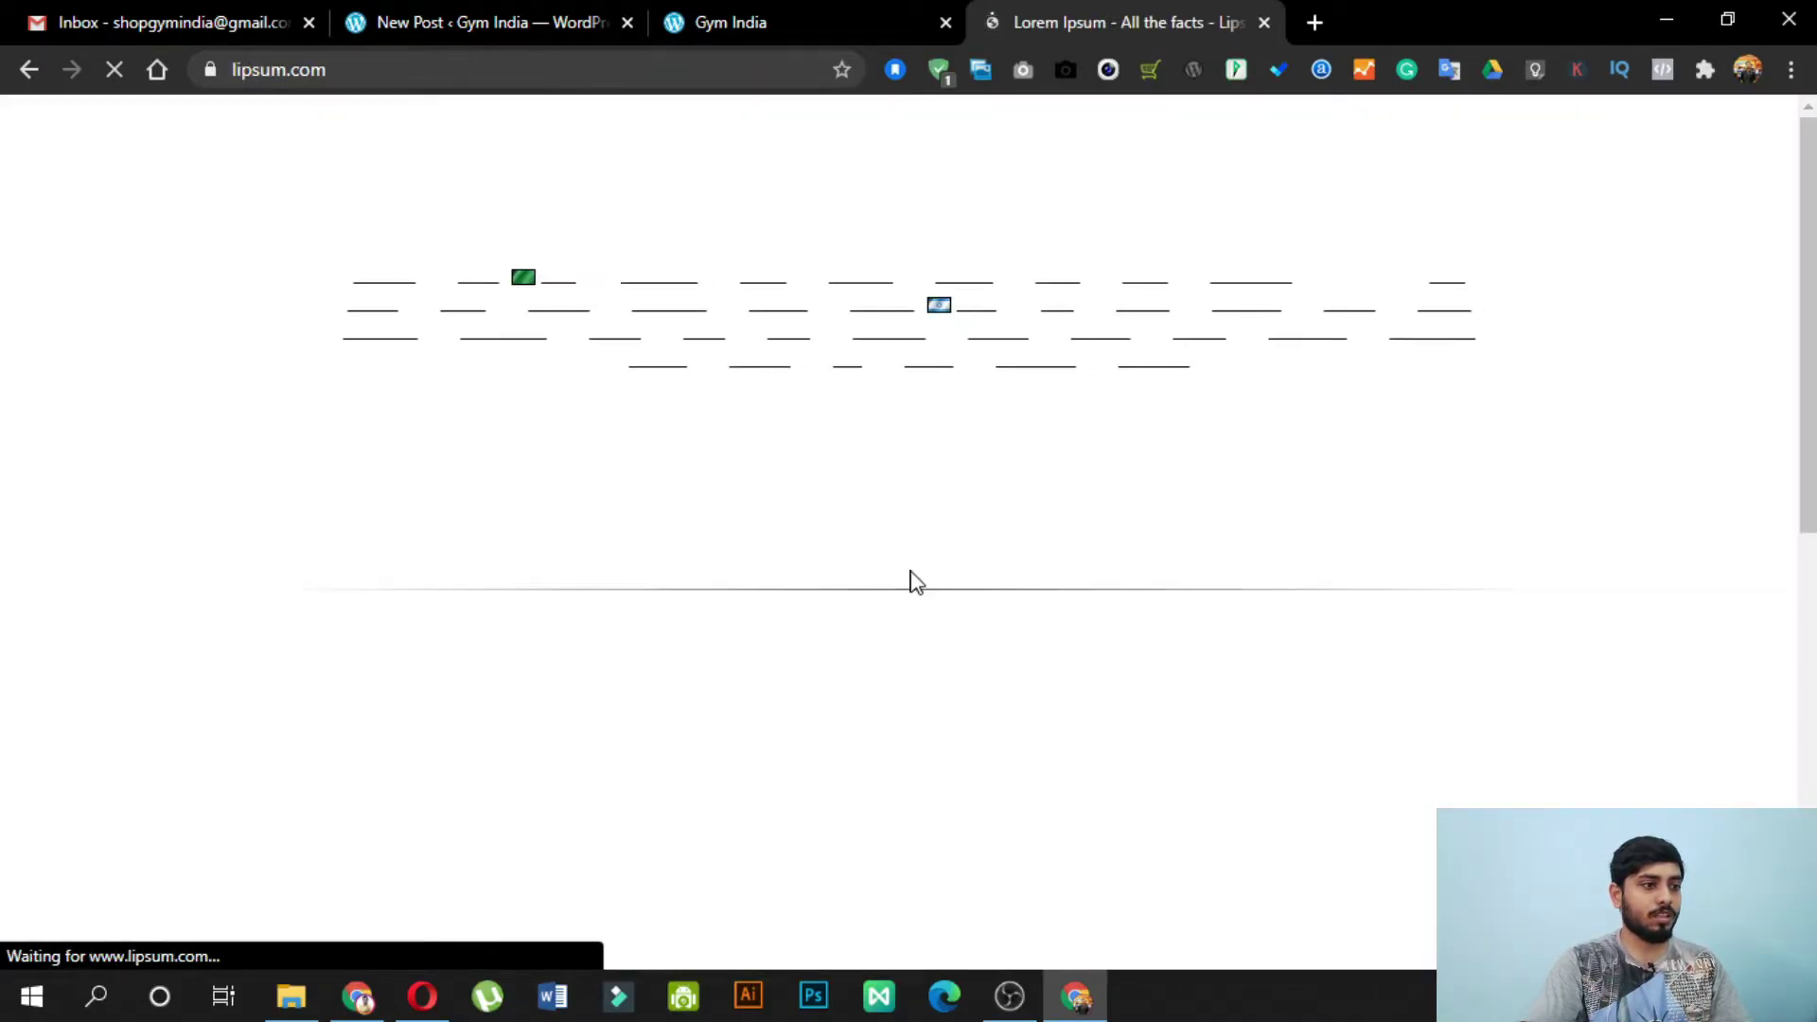
Step: Copy the text under "What is Lorem Ipsum?" and the "Why do we use it?" section from lipsum.com into the post body
left_click_drag(298, 923, 314, 633)
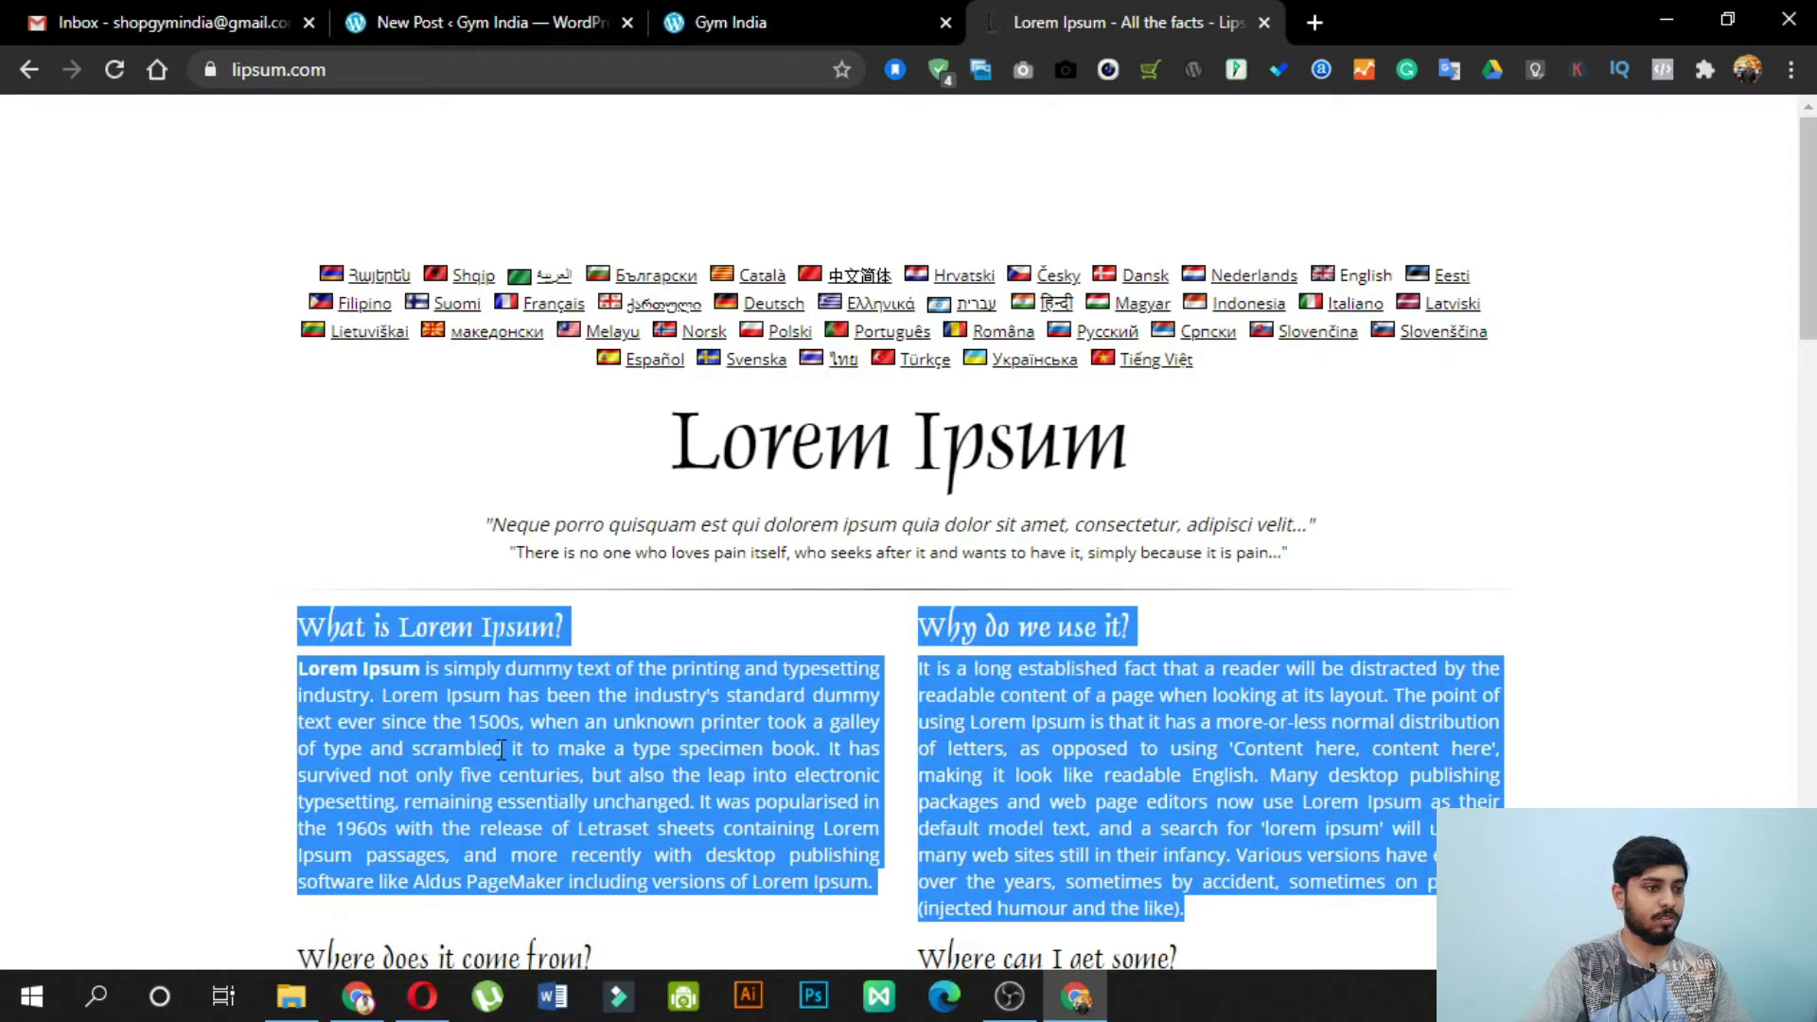
left_click(416, 740)
left_click_drag(301, 667, 886, 891)
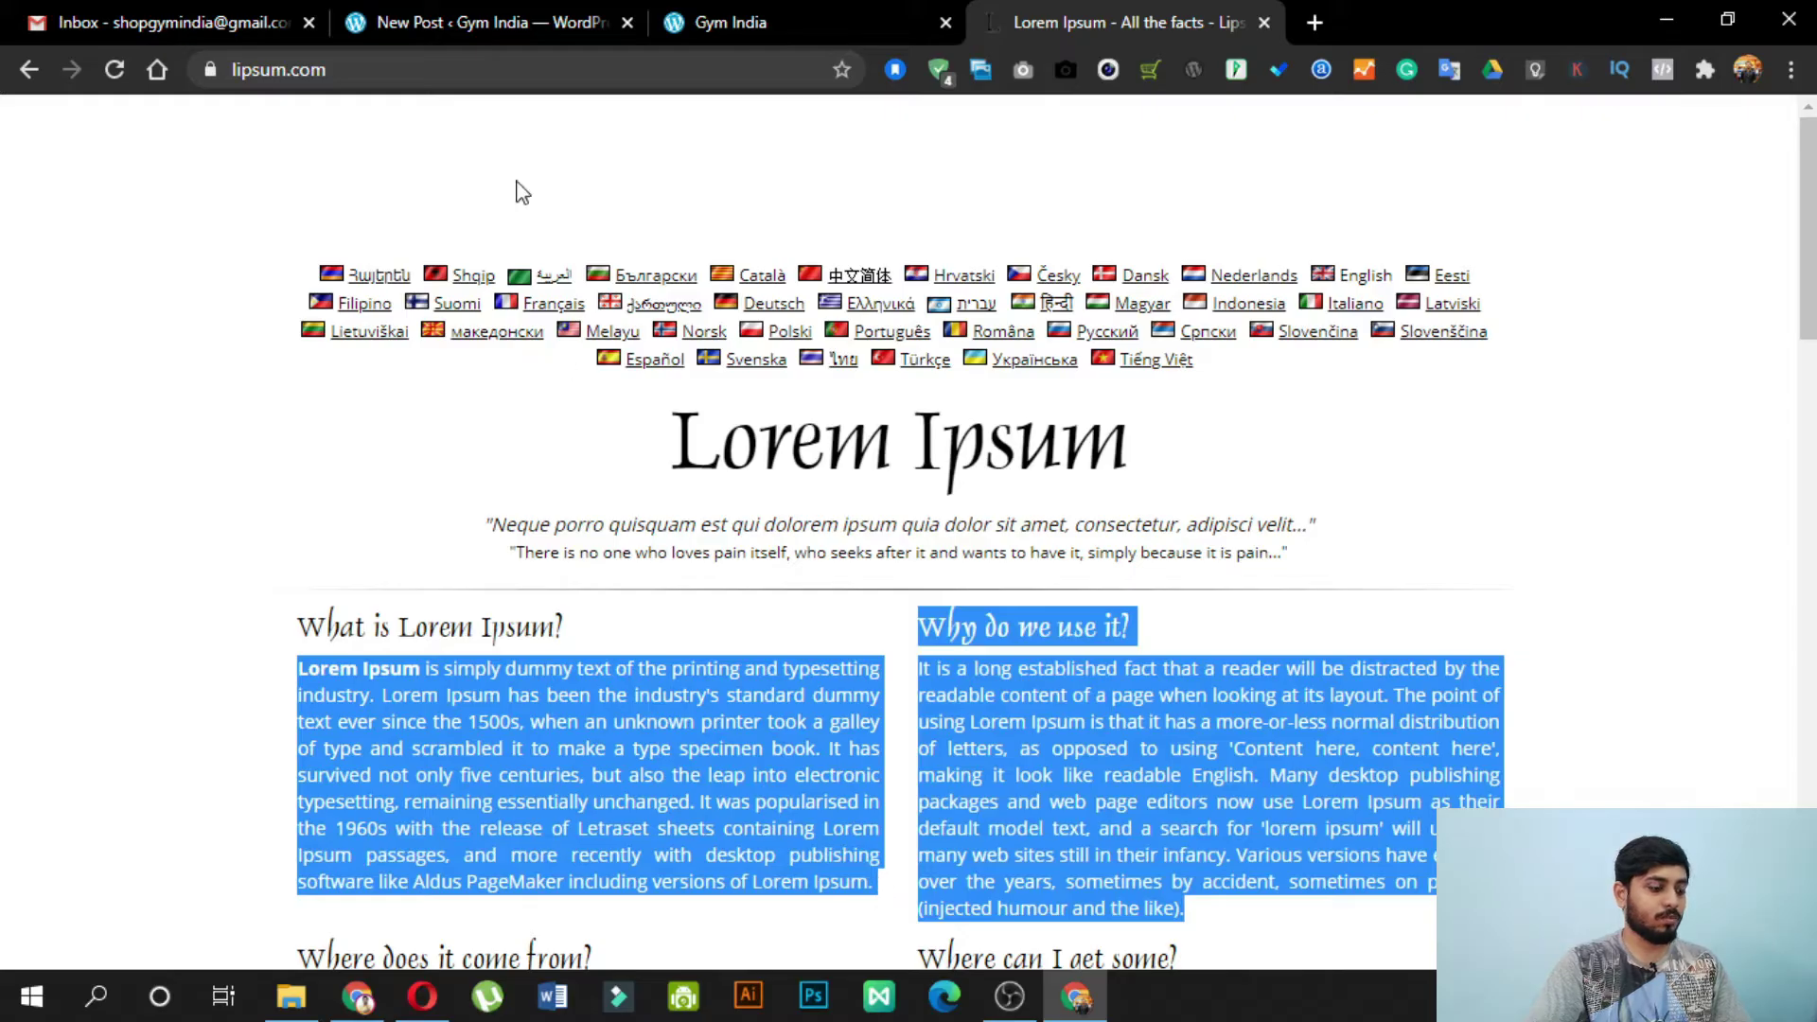
left_click(568, 13)
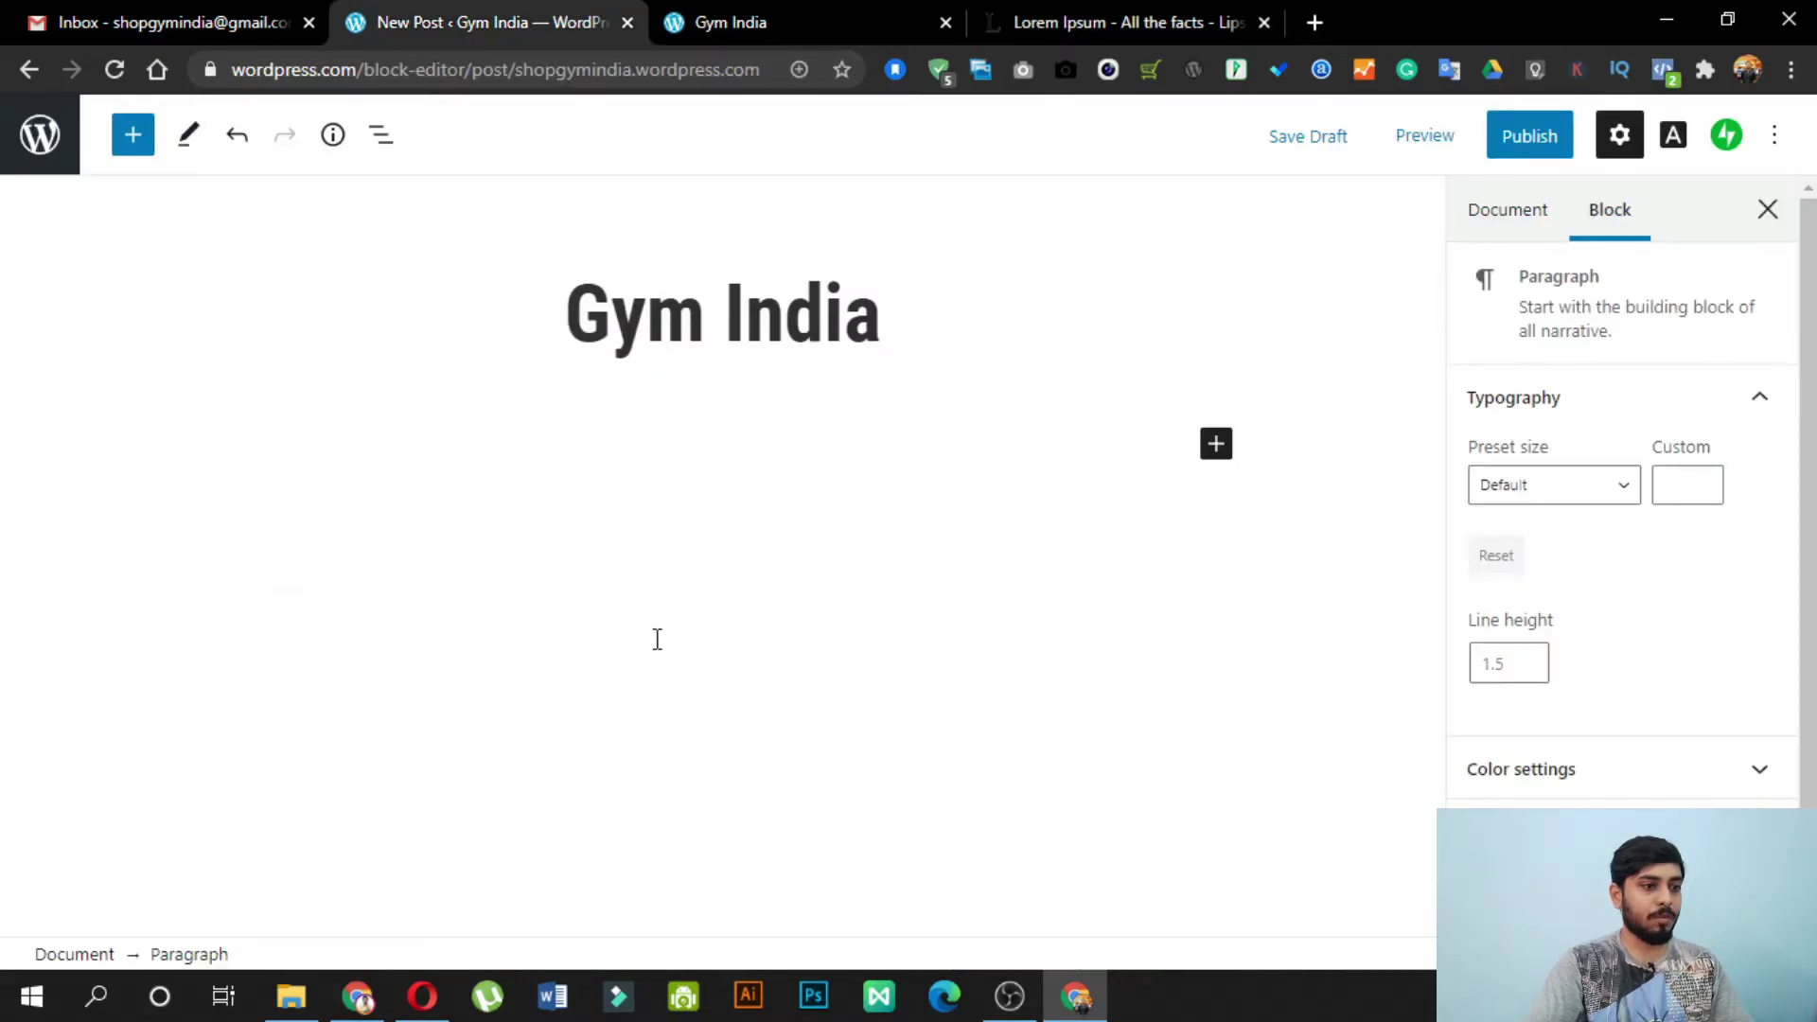
key("ctrl+v")
left_click(721, 798)
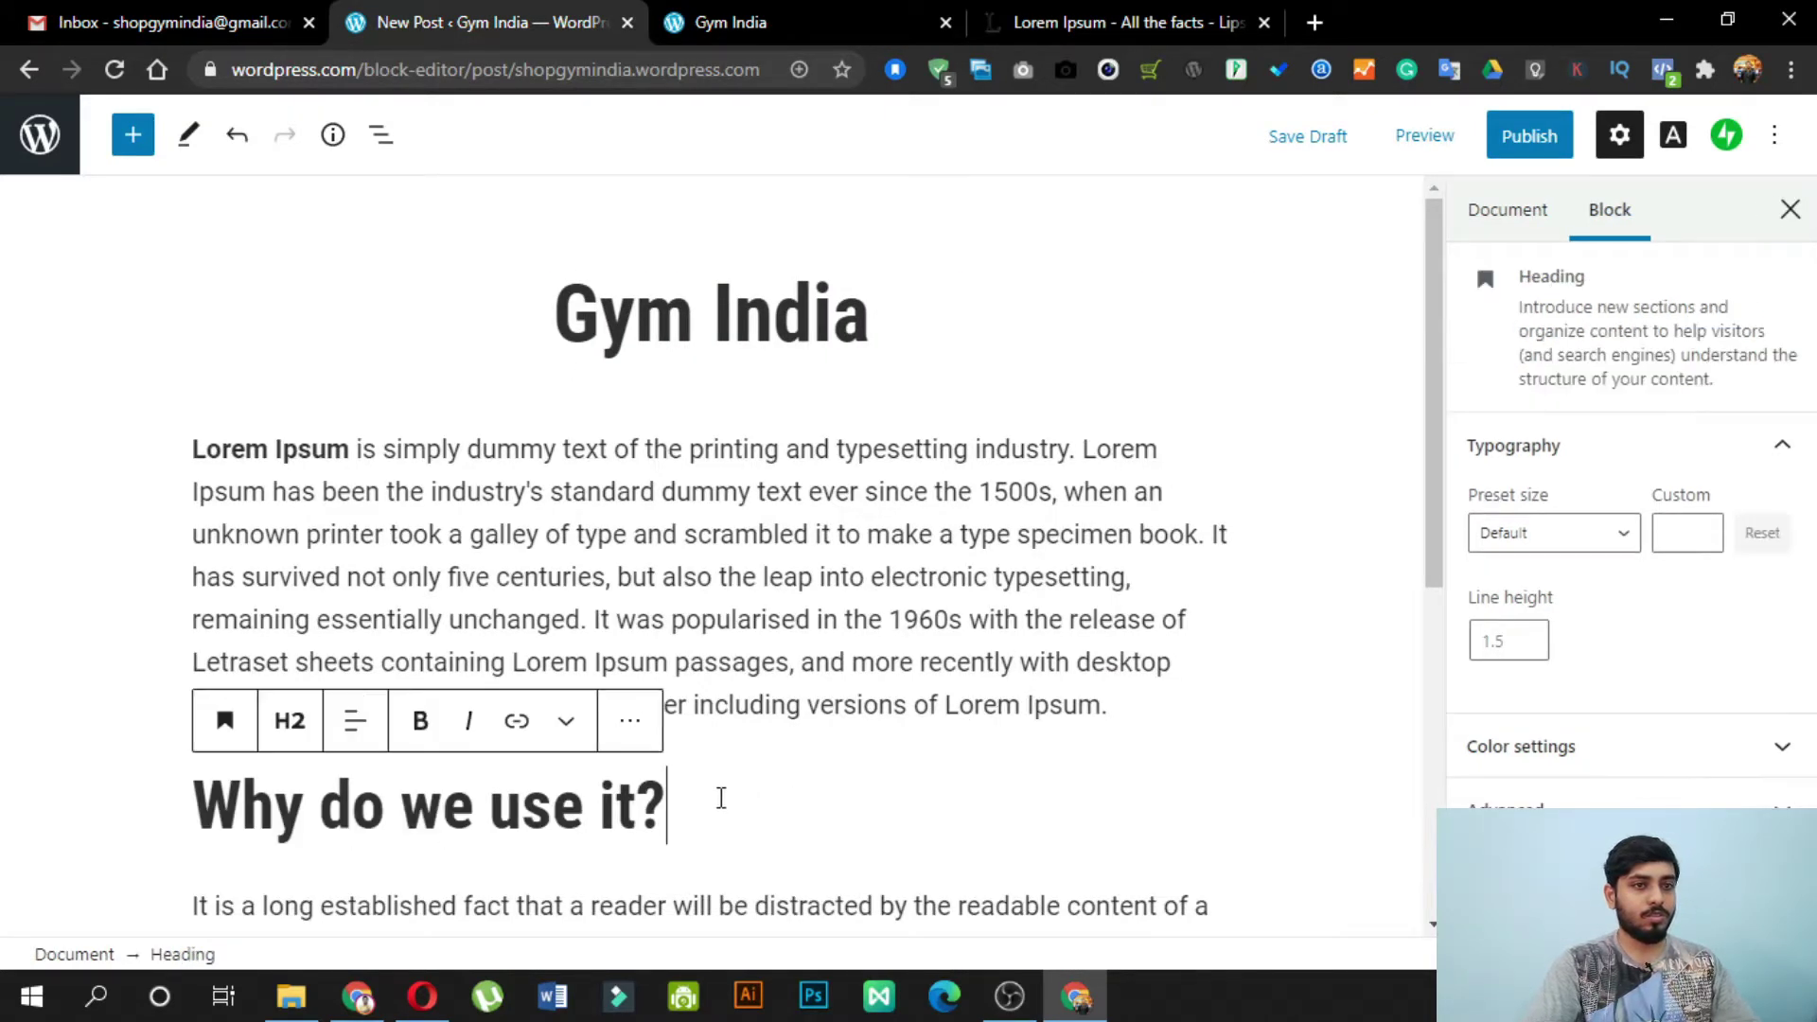
scroll(701, 641, "down", 5)
scroll(973, 637, "up", 5)
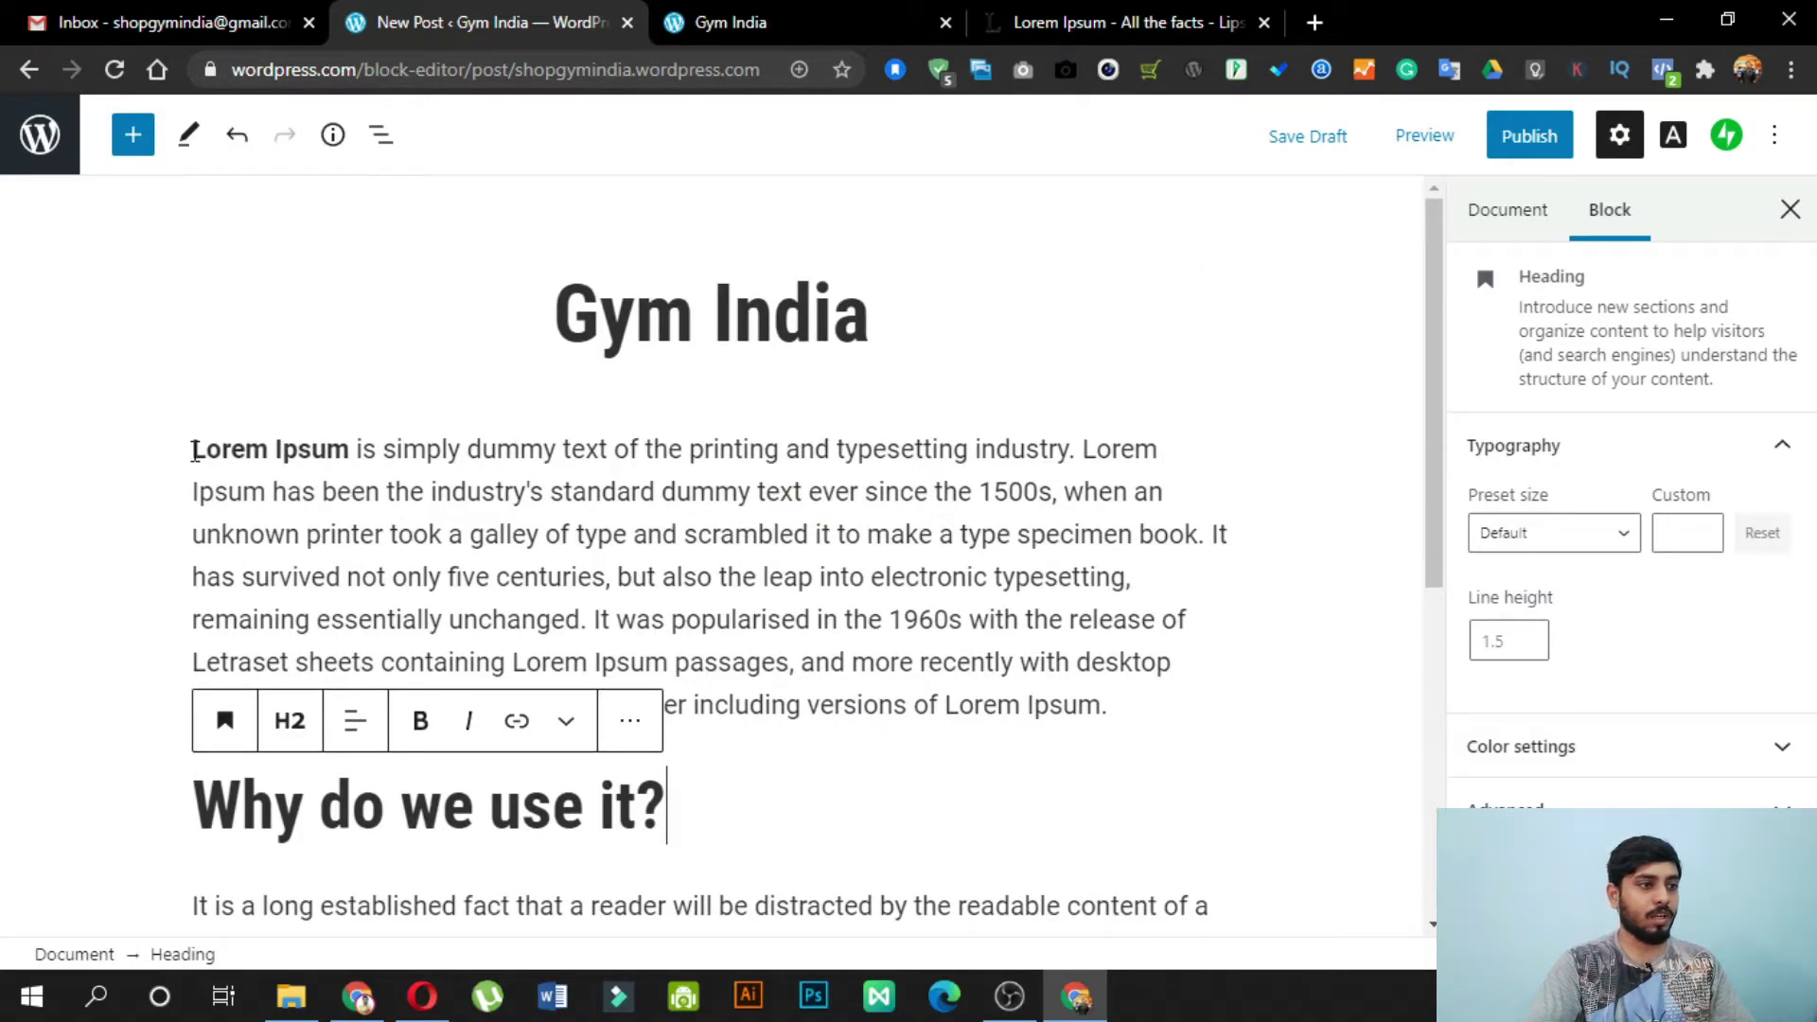
left_click(194, 449)
scroll(1042, 701, "down", 6)
left_click(1291, 556)
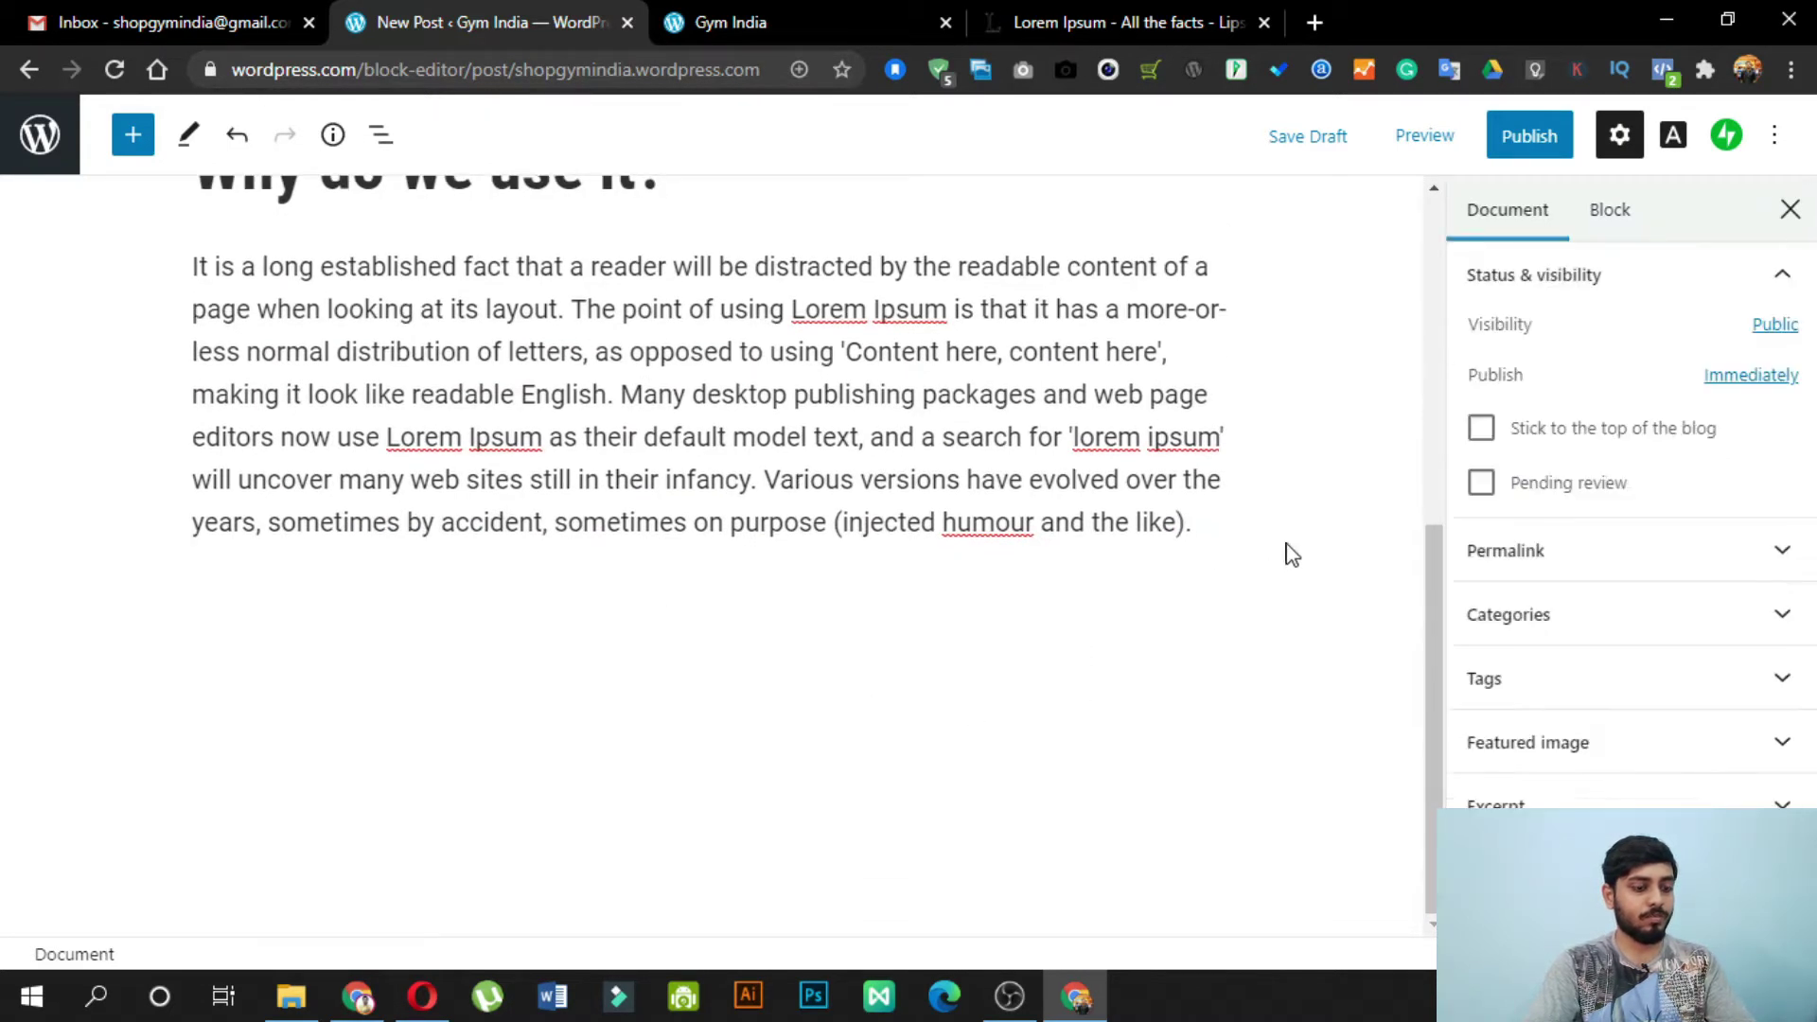
Step: Add an Image block below the last paragraph of the post by searching the blocks for "image"
left_click(1212, 530)
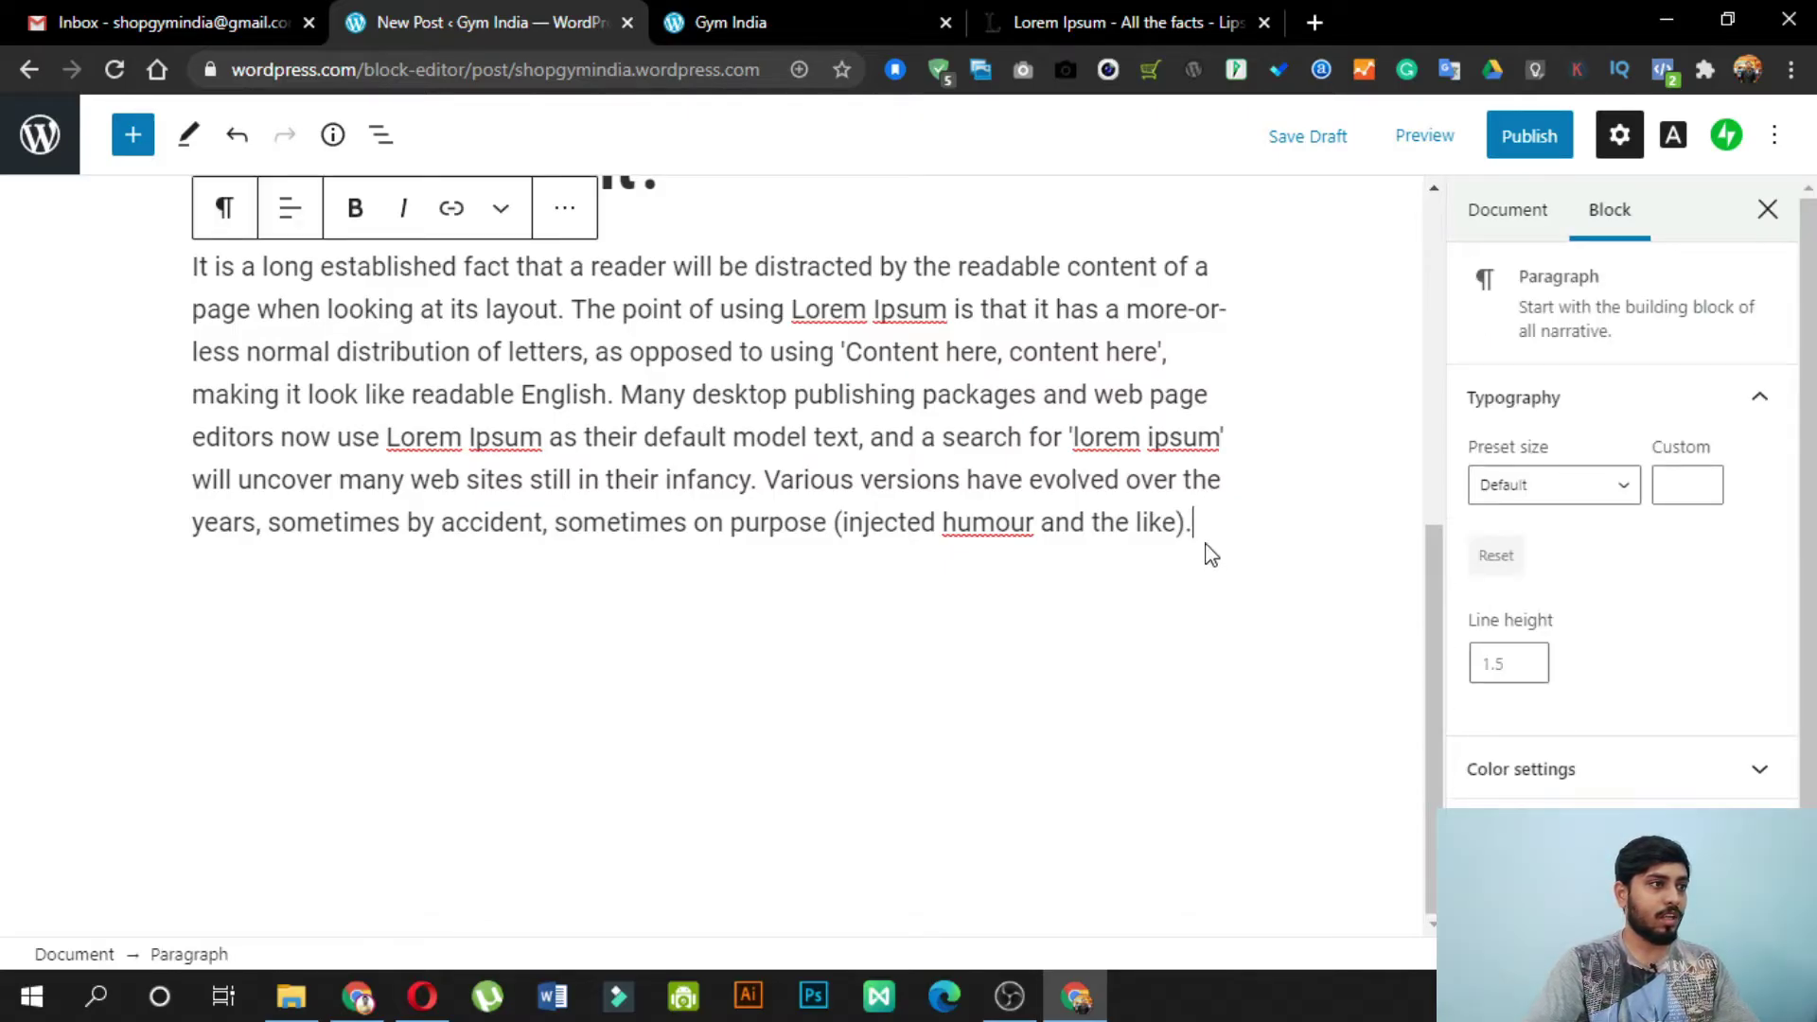
key("Return")
left_click(150, 149)
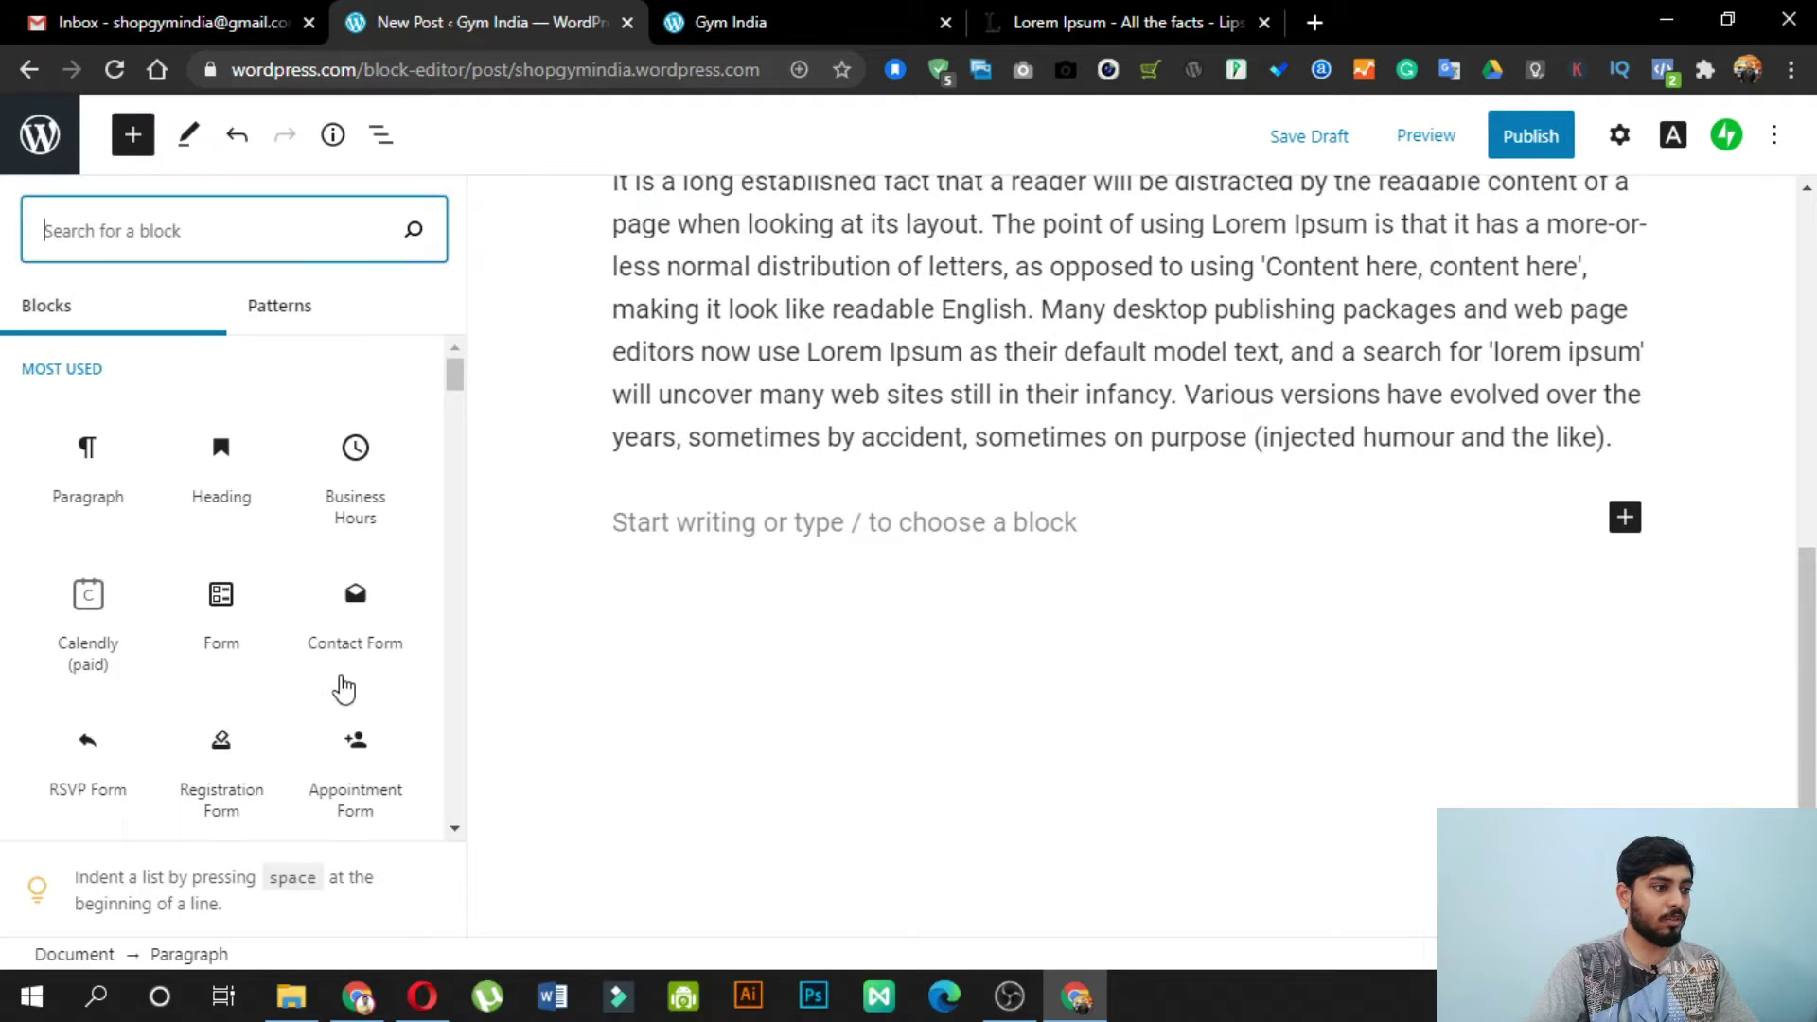
scroll(212, 613, "down", 5)
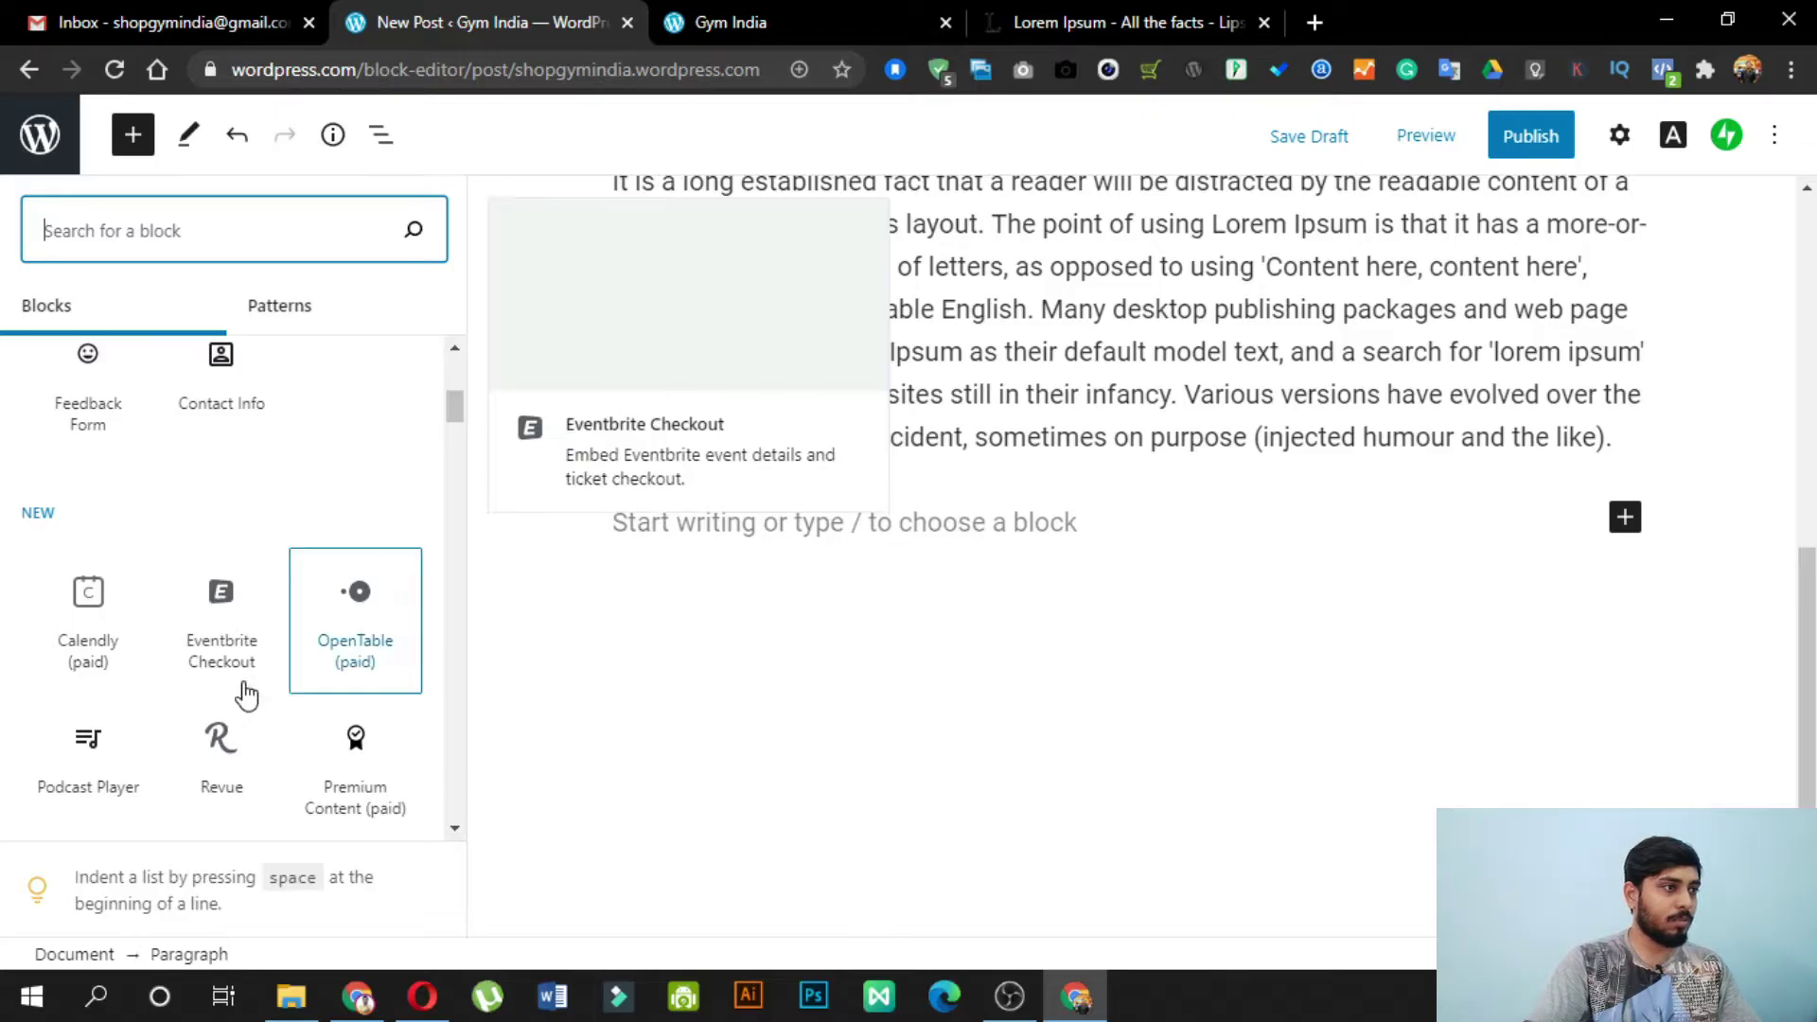
scroll(237, 696, "up", 5)
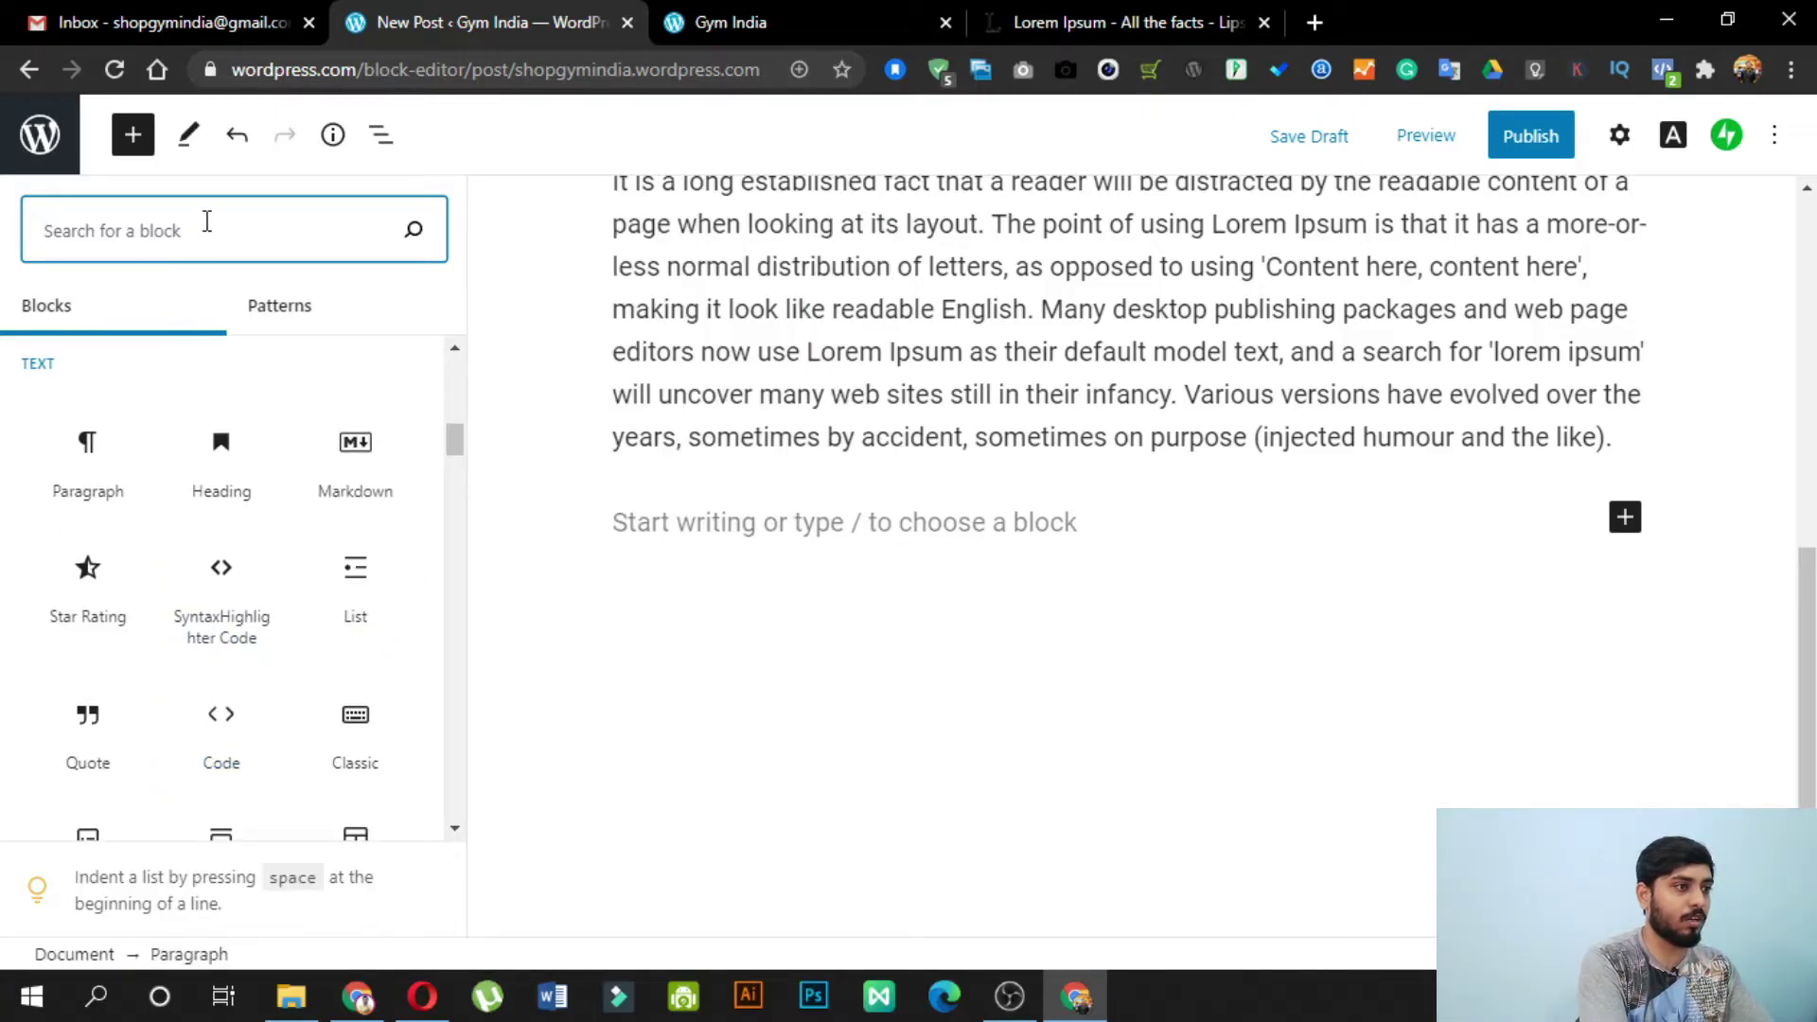
type("image")
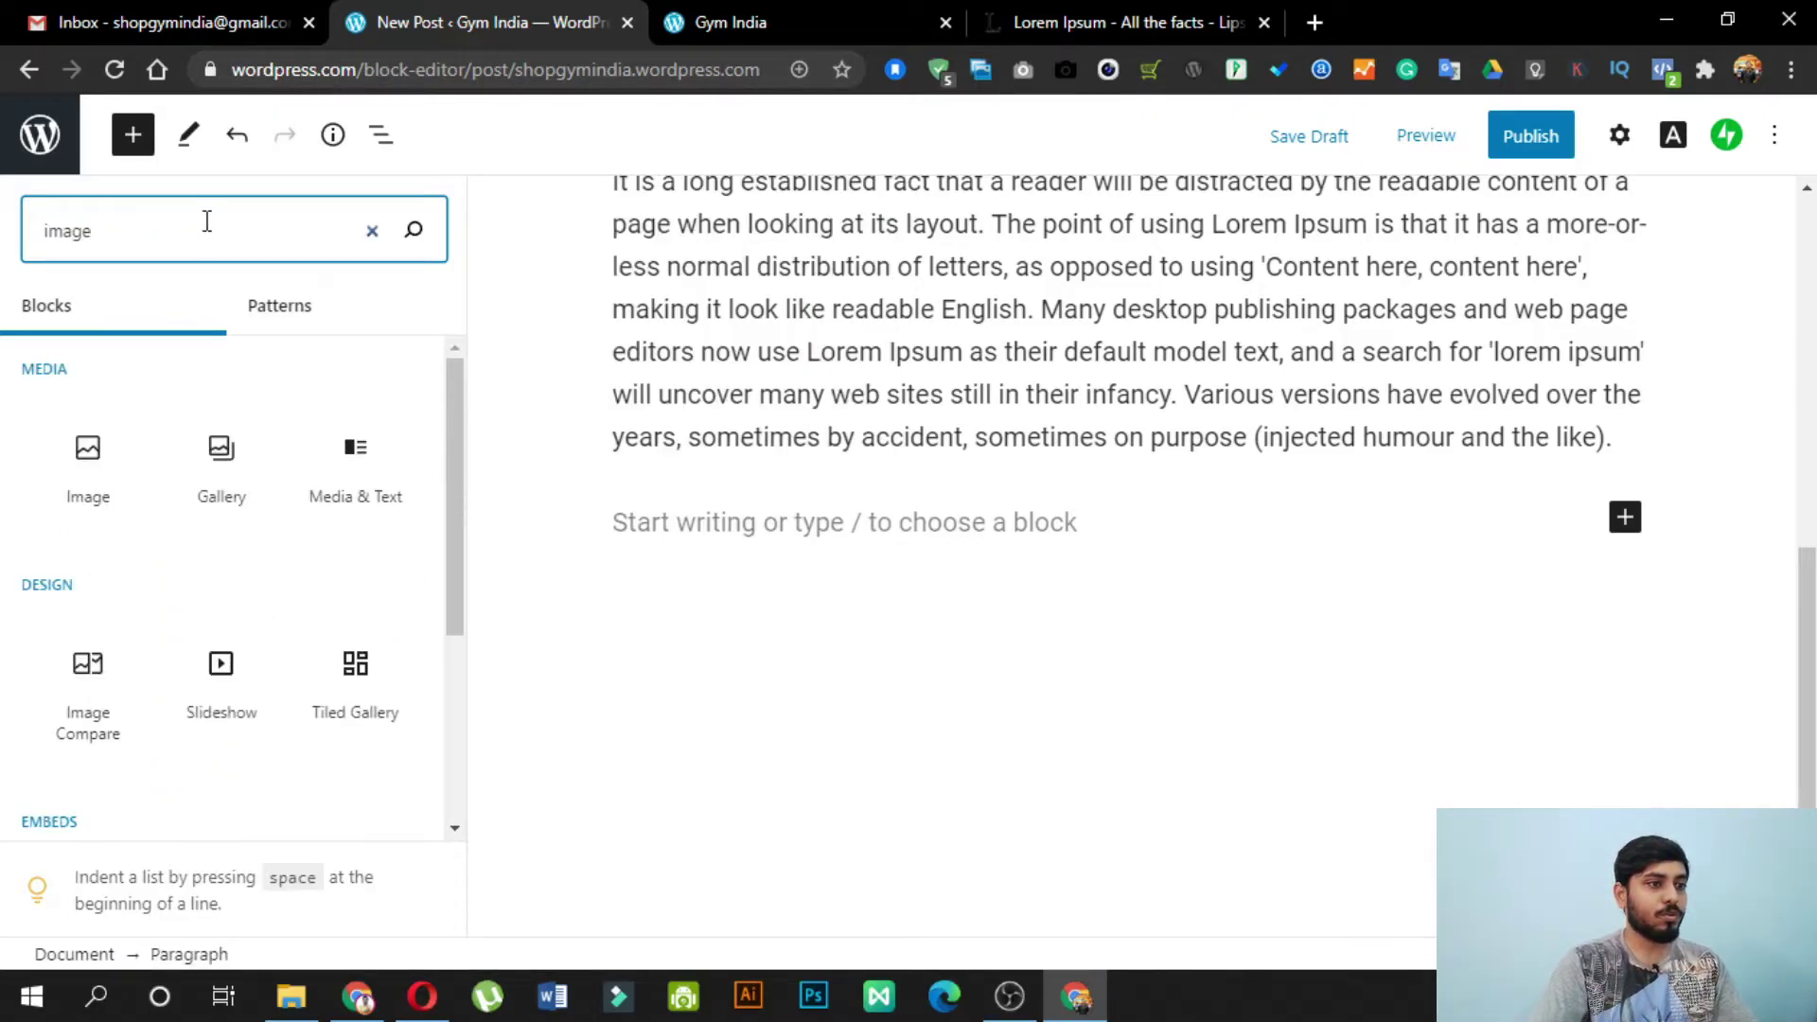
left_click(81, 481)
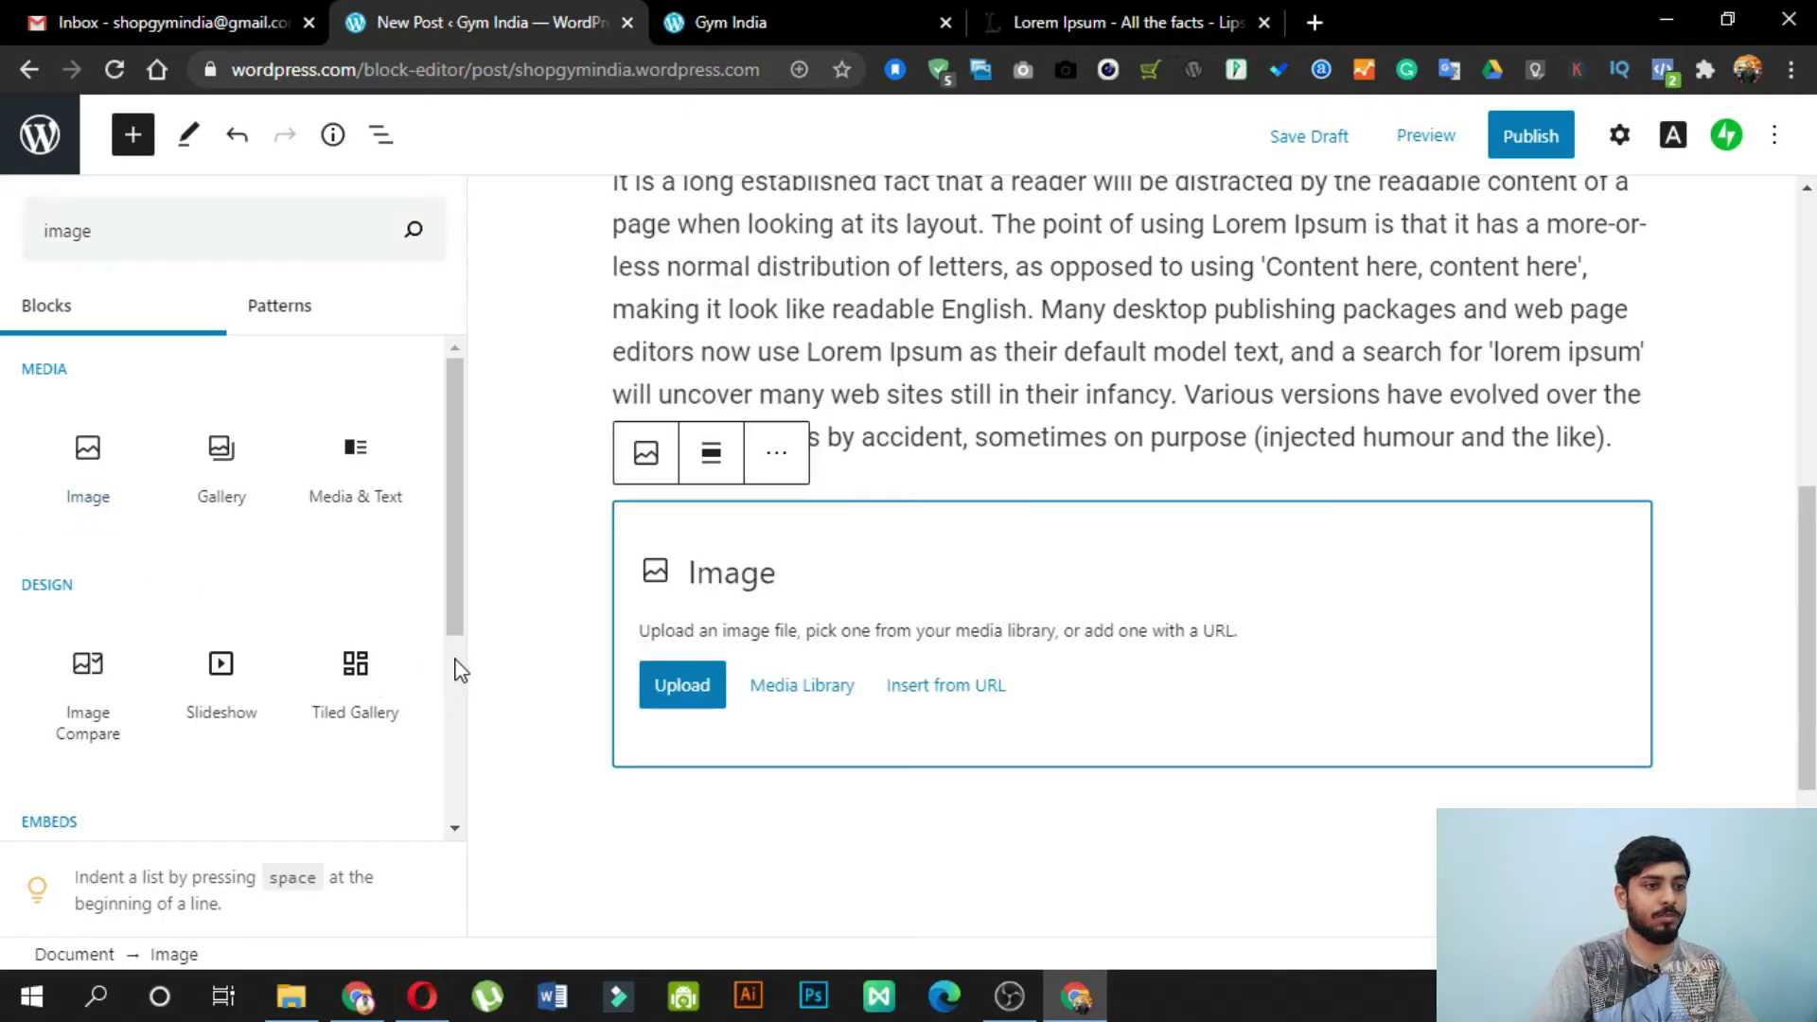
Step: Fill the Image block with the first picture from the media library and publish the post
left_click(812, 696)
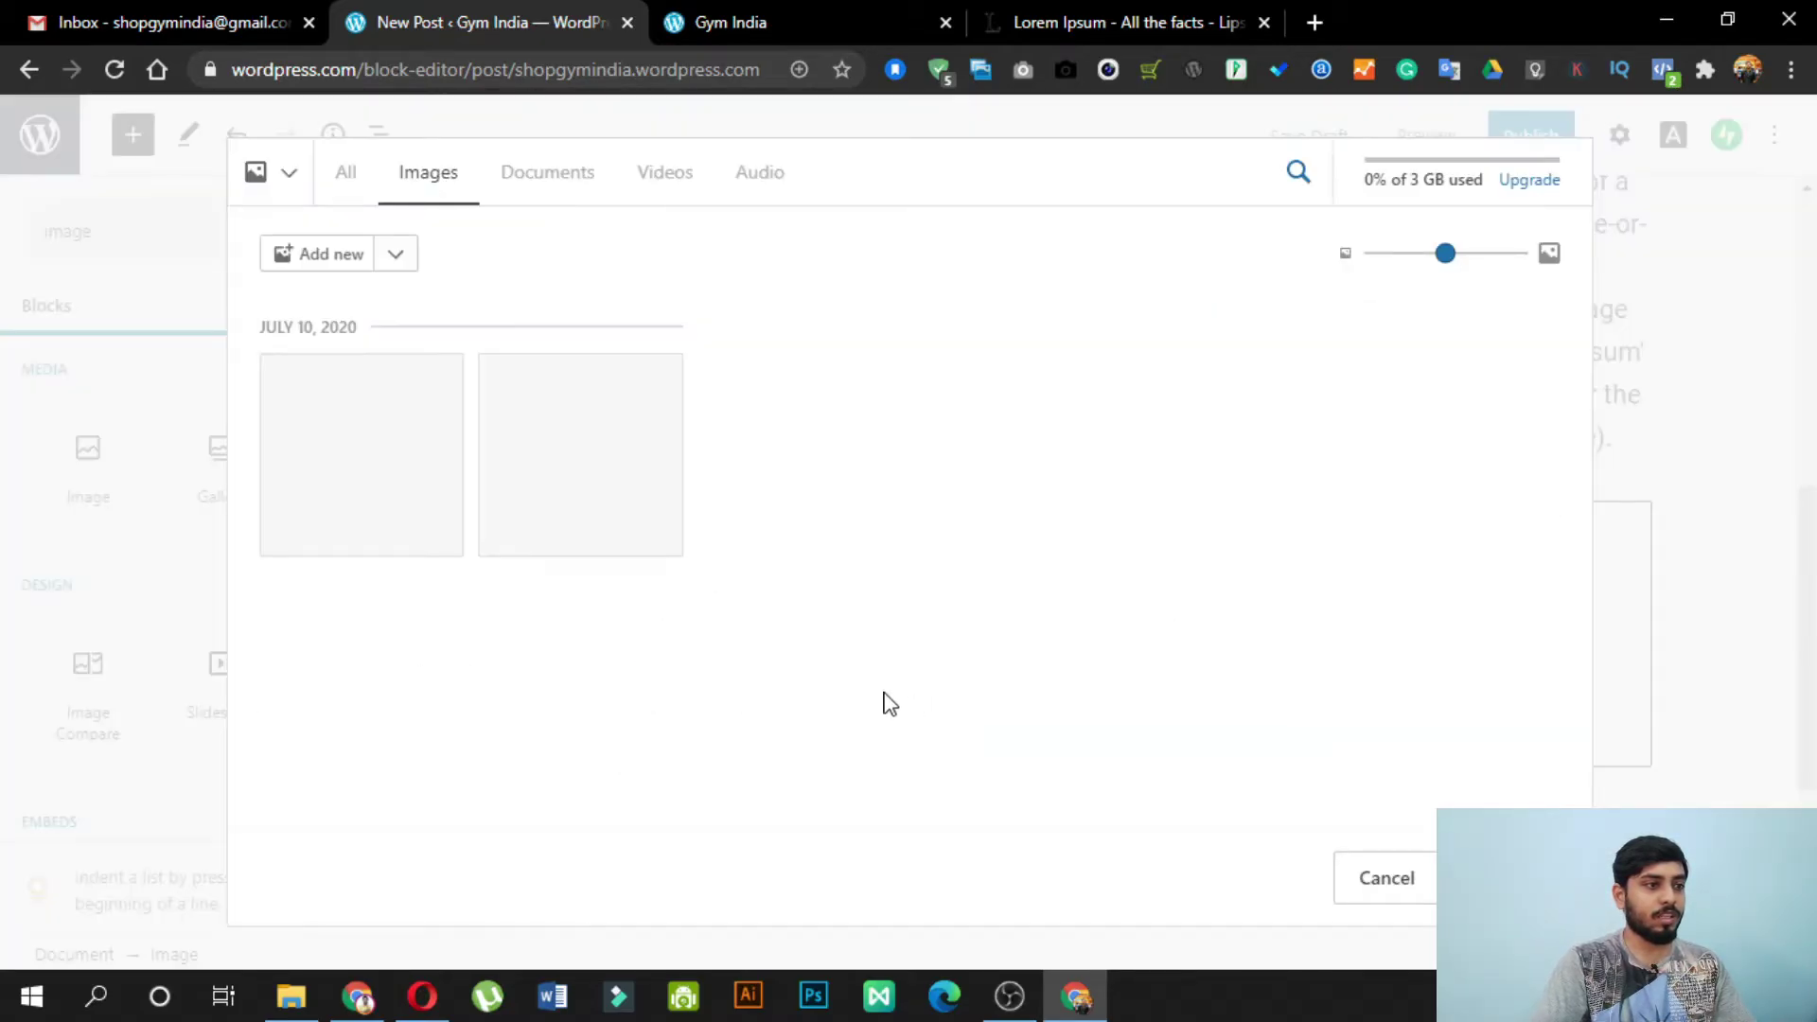
left_click(350, 484)
left_click(1505, 877)
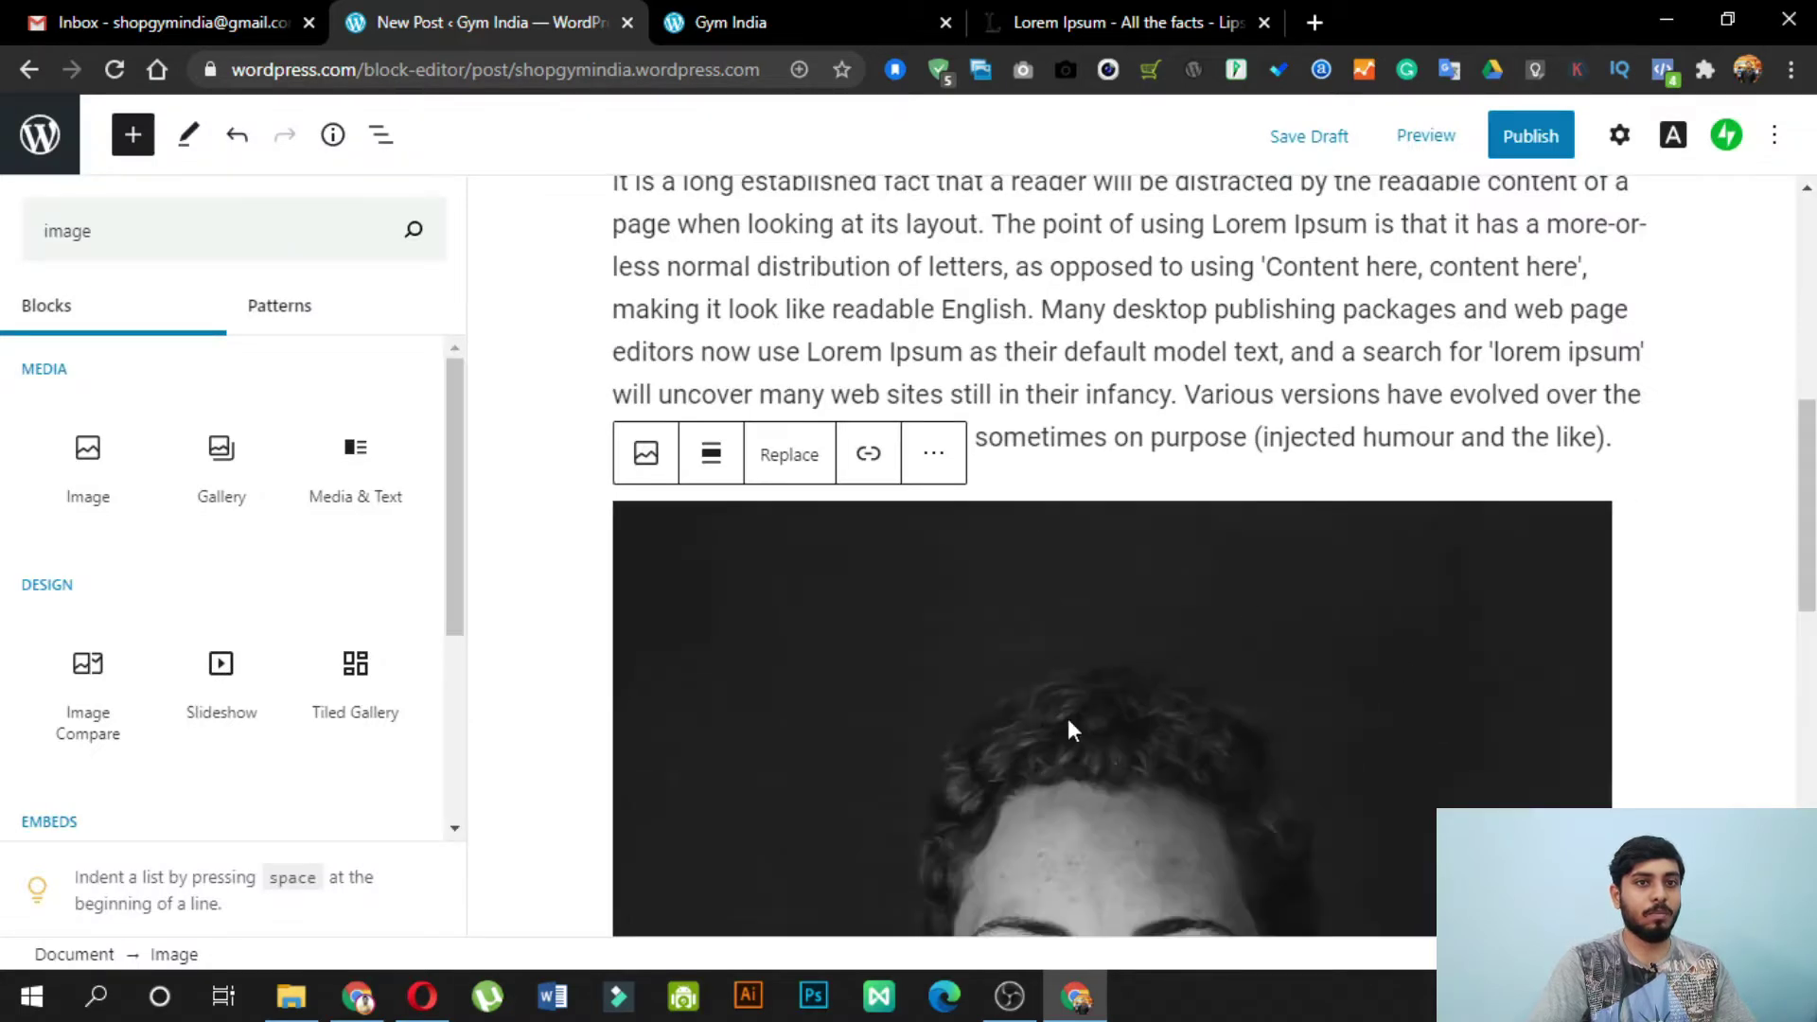
left_click(1530, 137)
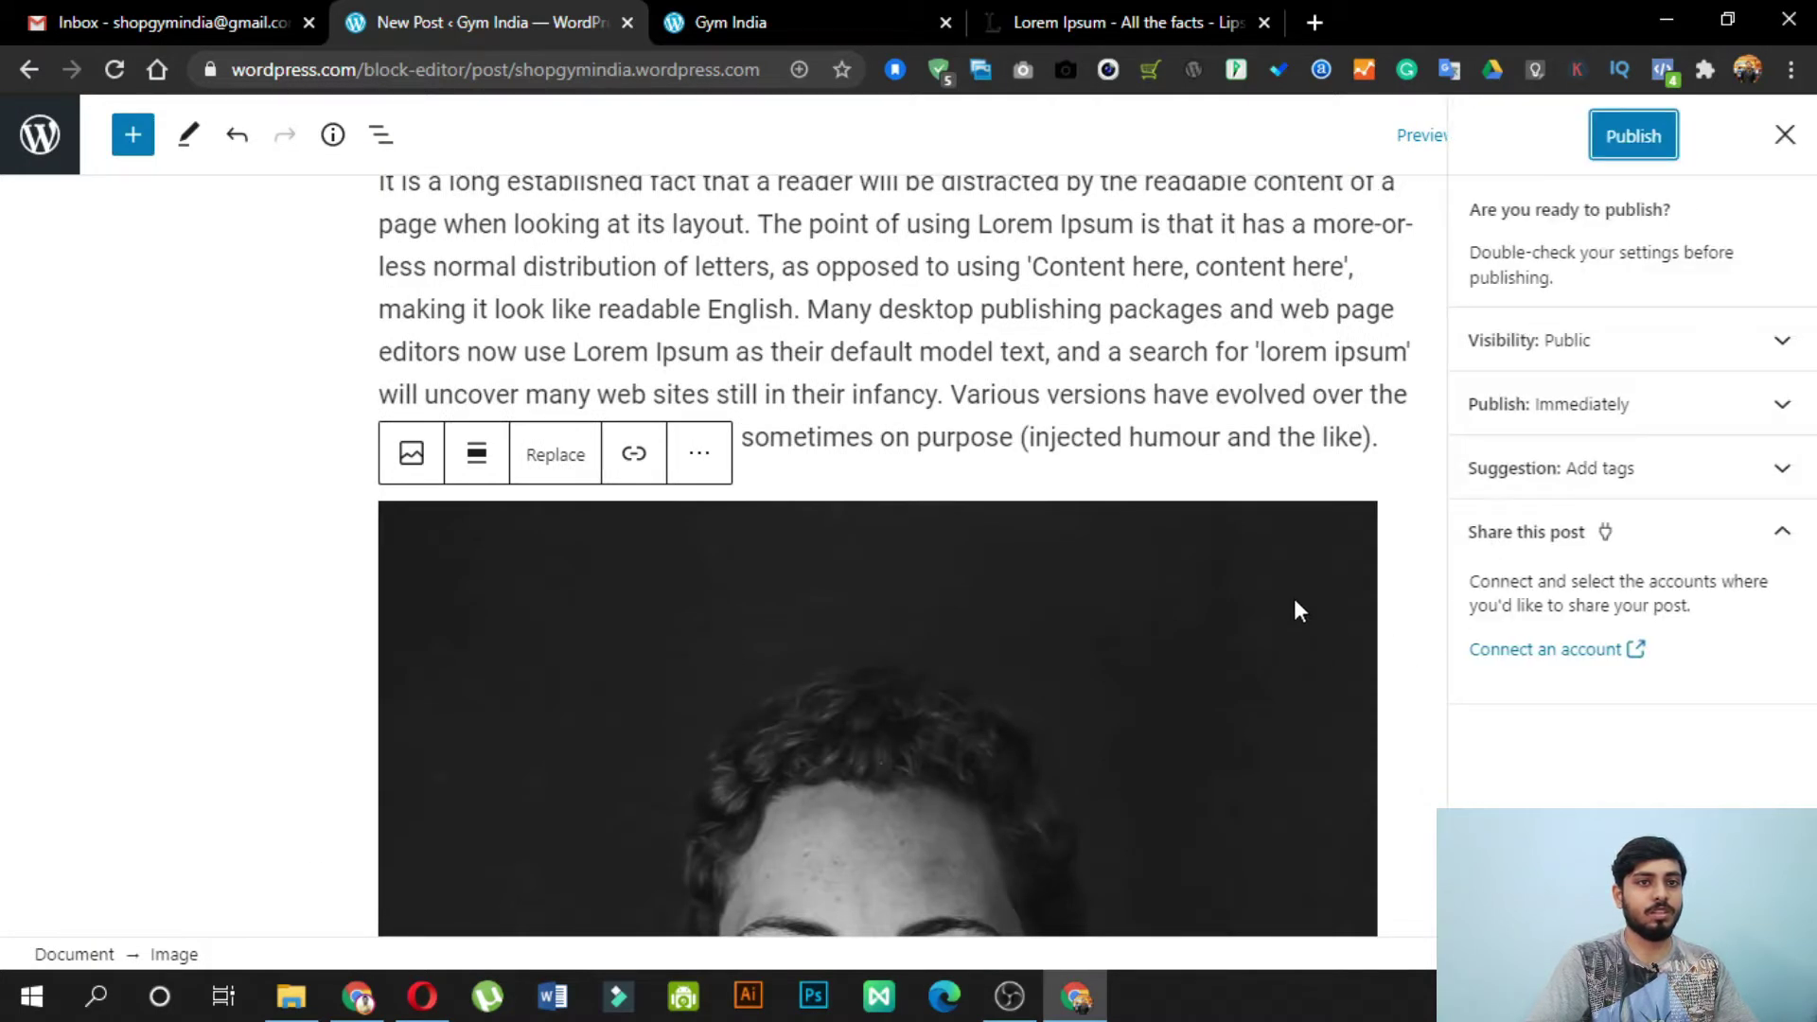
left_click(1632, 133)
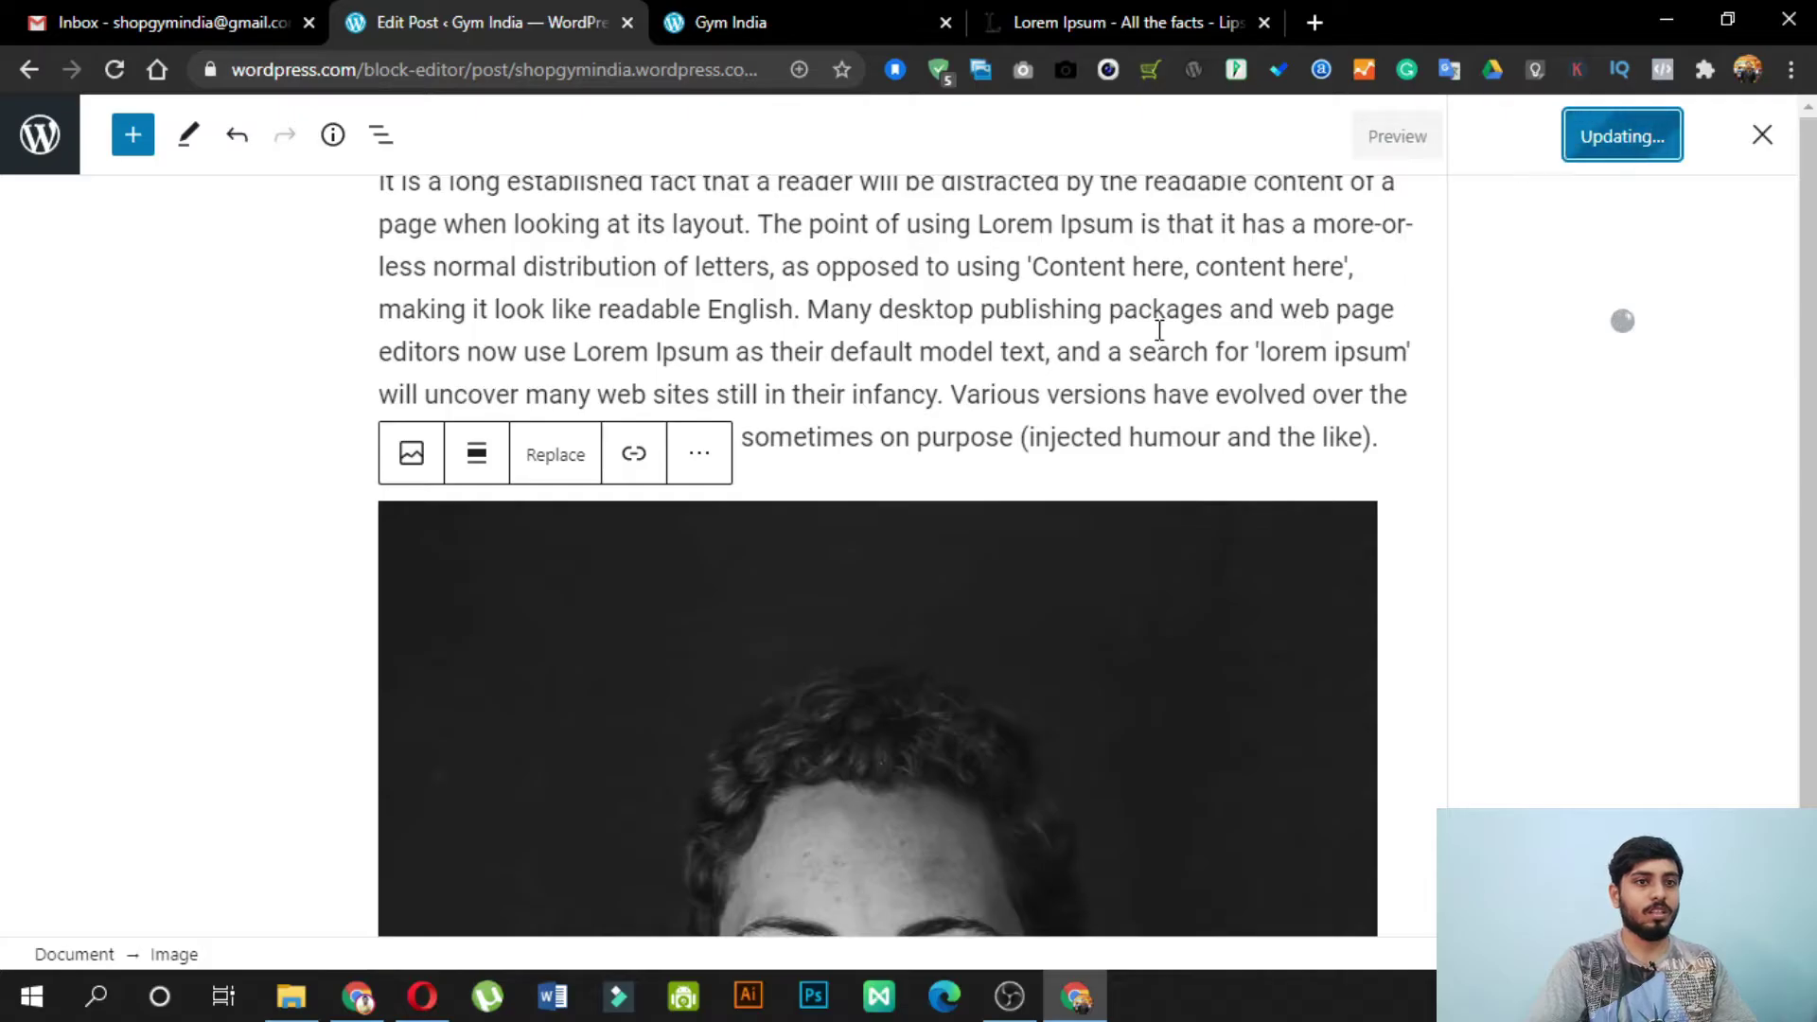